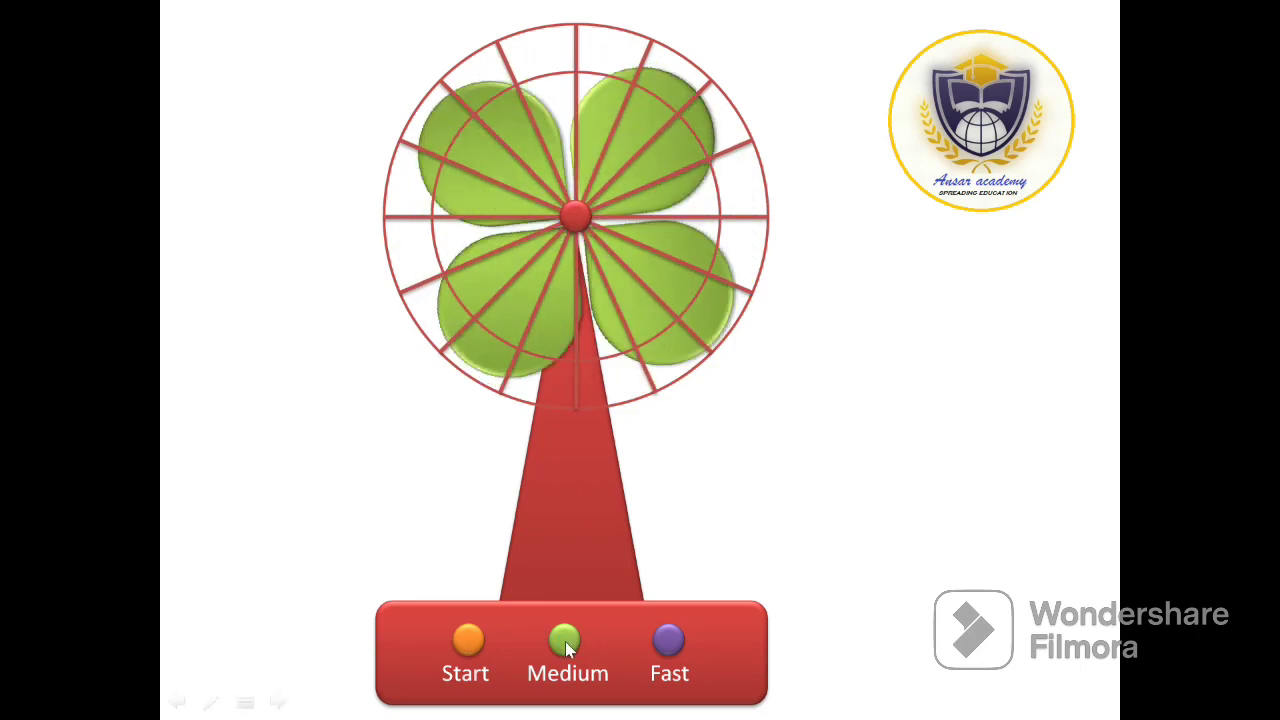
# Step: Speed up the fan blades with the Fast button, then leave the slideshow for the Windows Start menu
pyautogui.click(669, 641)
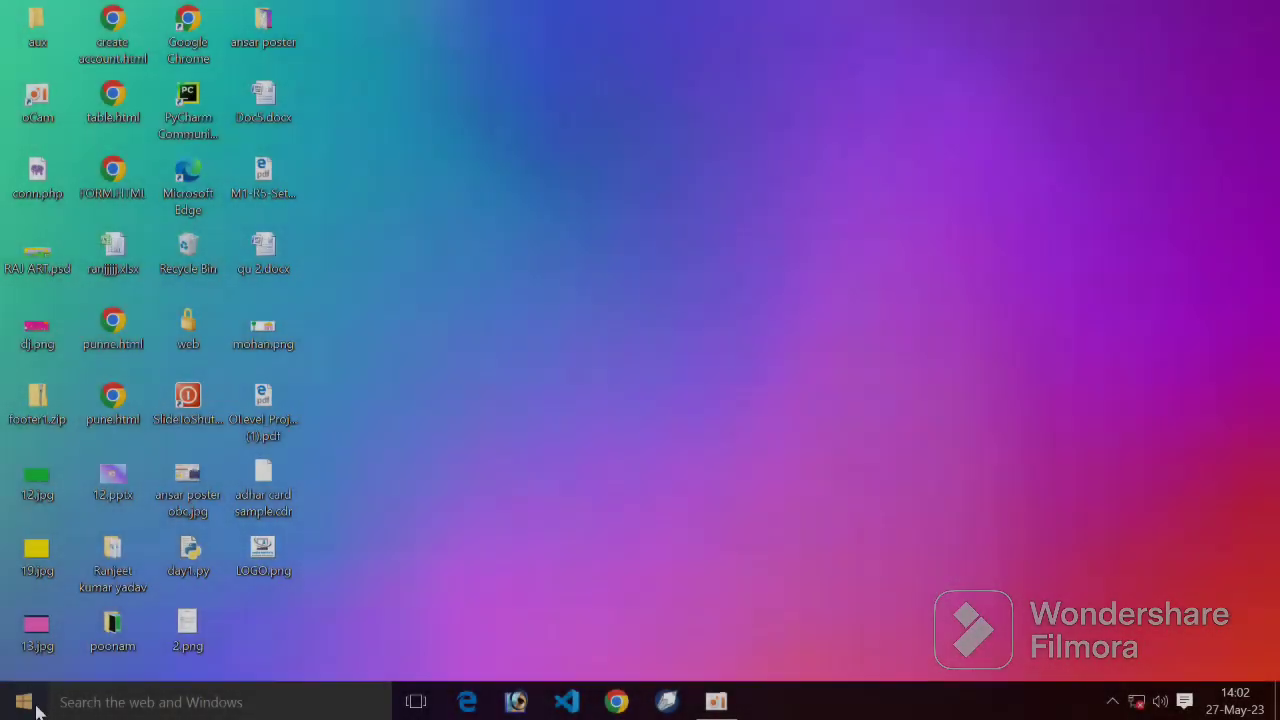
pyautogui.click(24, 701)
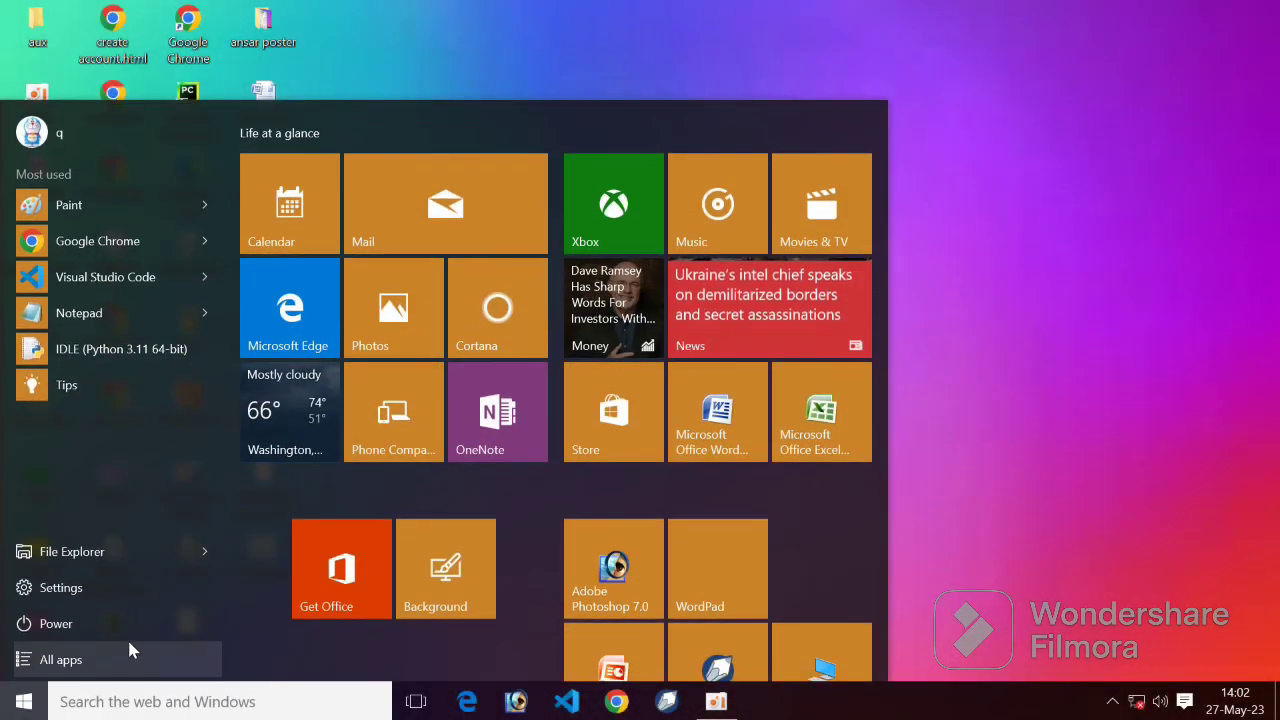
# Step: Launch Microsoft Office PowerPoint from the Start menu tiles to get a blank Presentation1
pyautogui.scroll(-1, 528, 490)
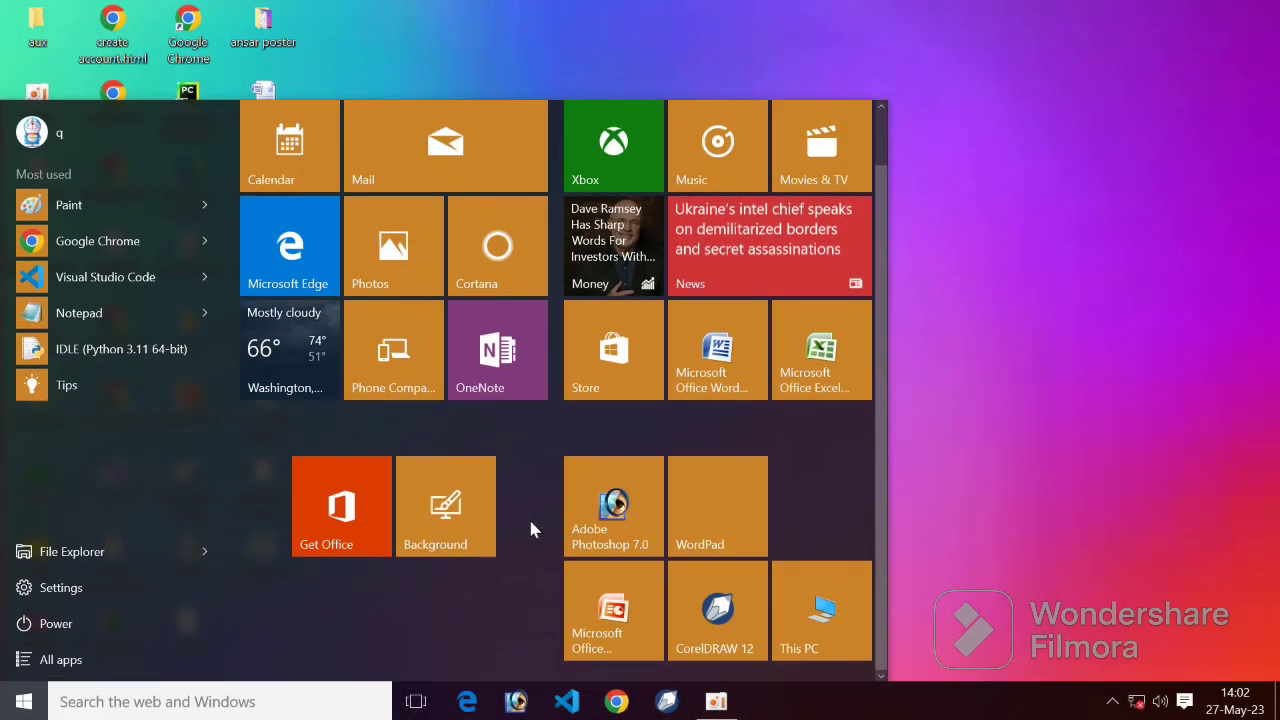
pyautogui.click(632, 601)
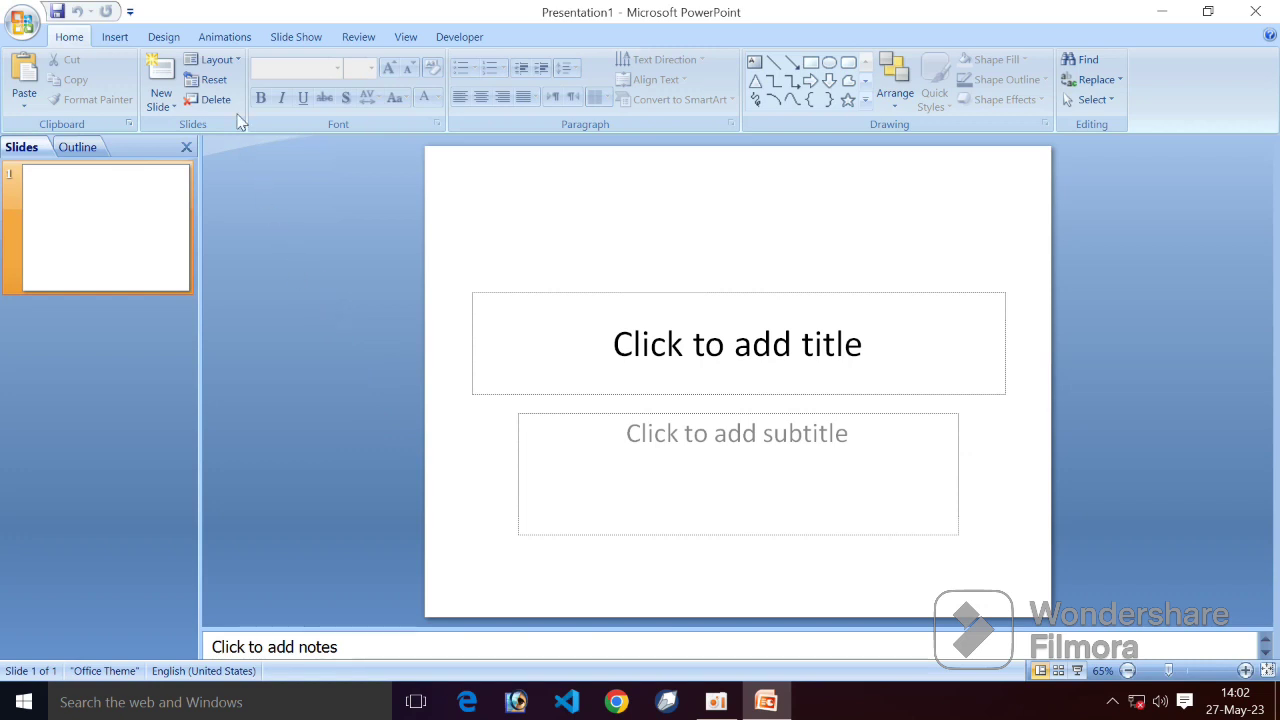
# Step: Switch the first slide to the Blank layout and draw a teardrop near its upper left
pyautogui.click(214, 59)
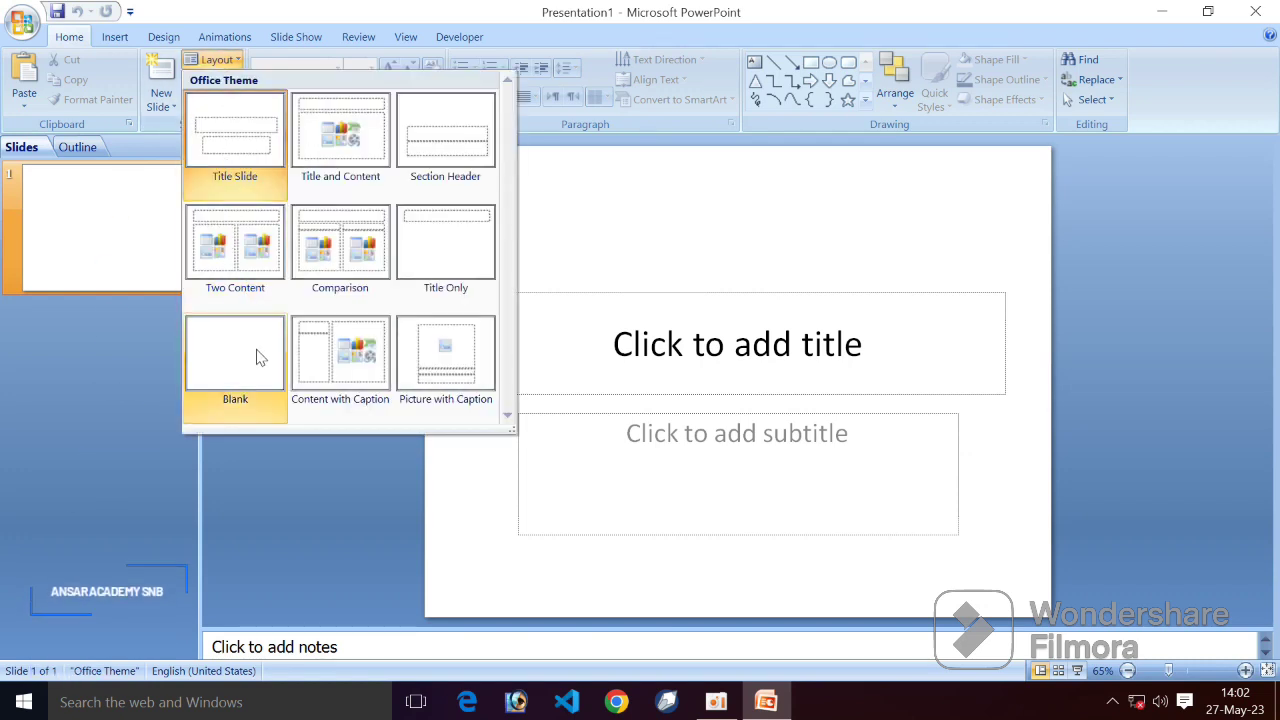
pyautogui.click(257, 357)
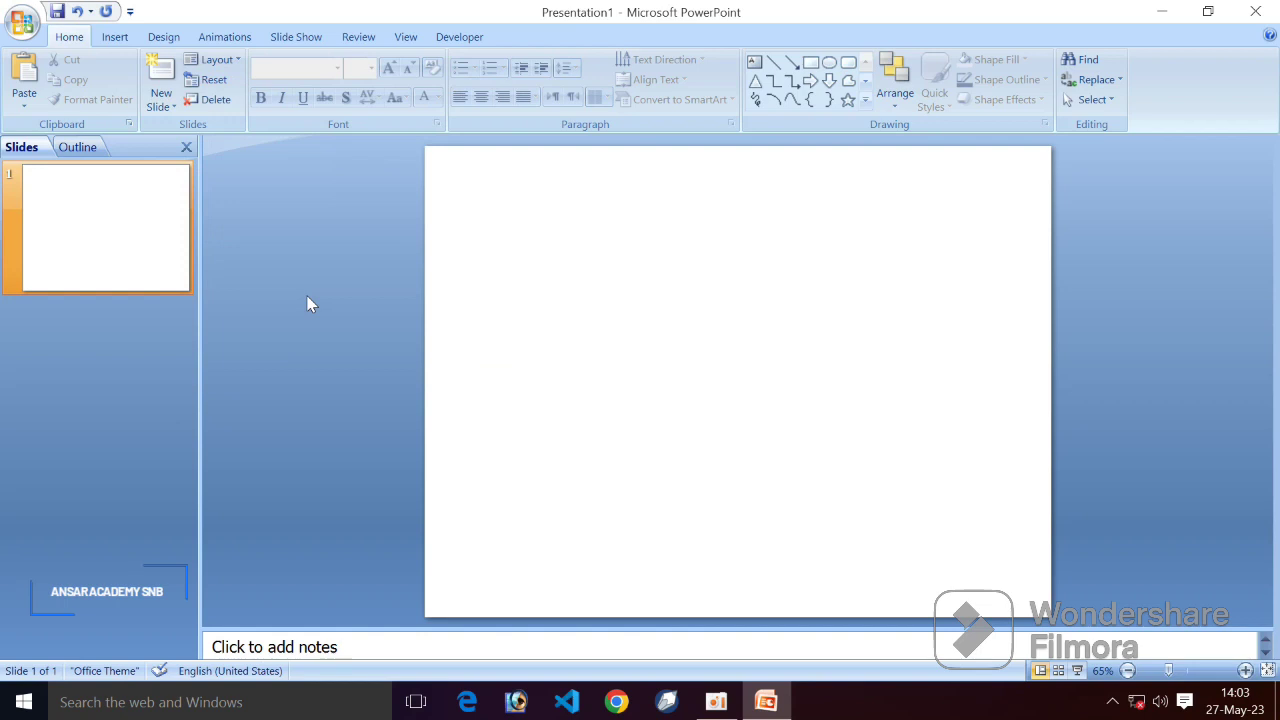
pyautogui.click(110, 38)
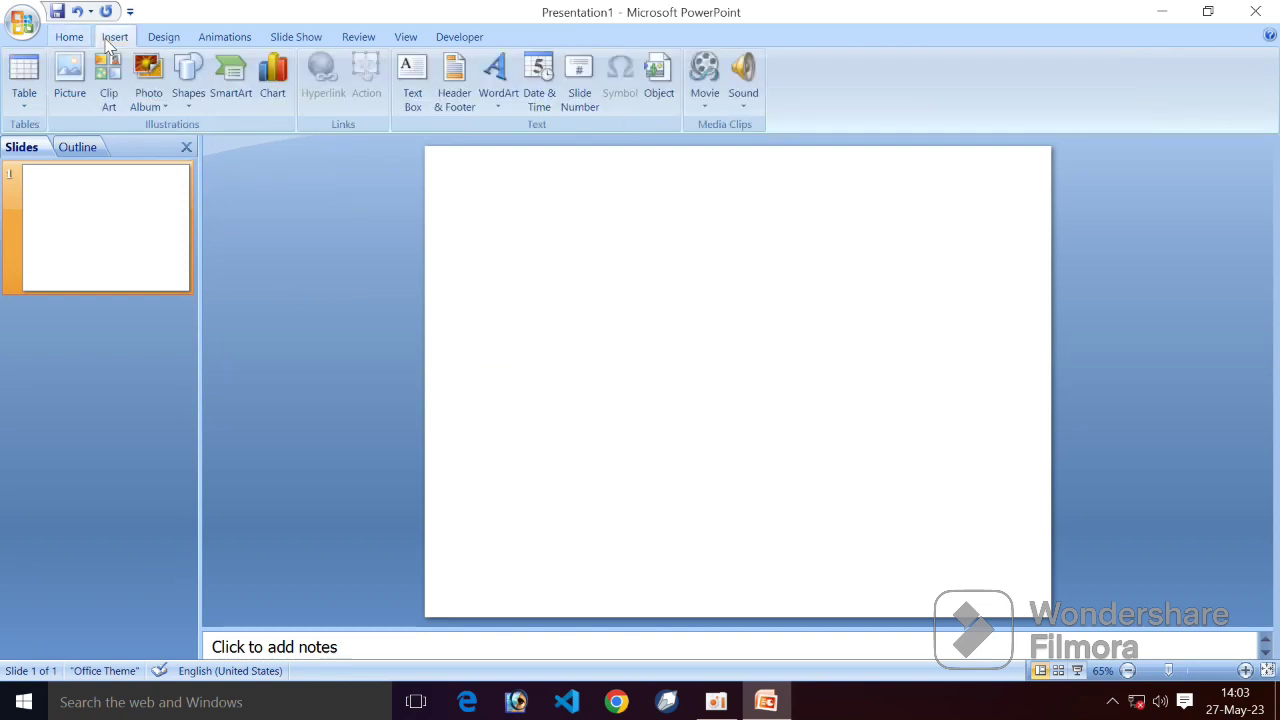
pyautogui.click(198, 103)
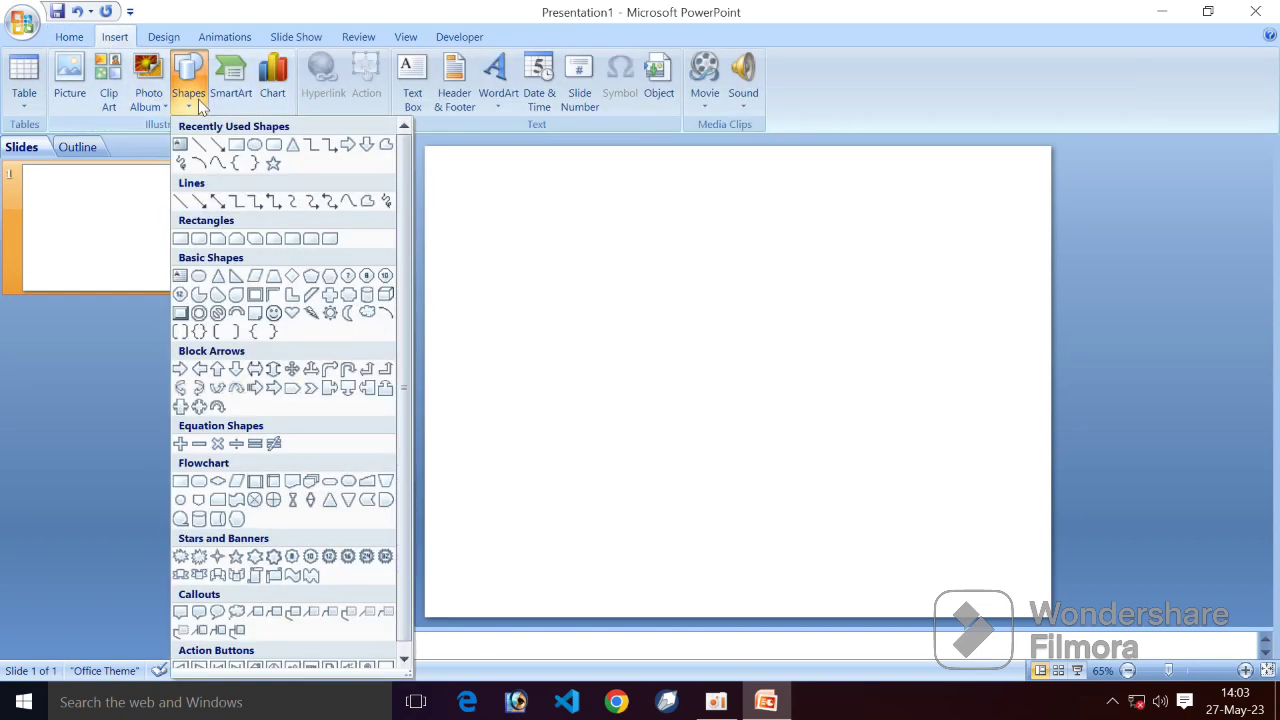
pyautogui.click(236, 295)
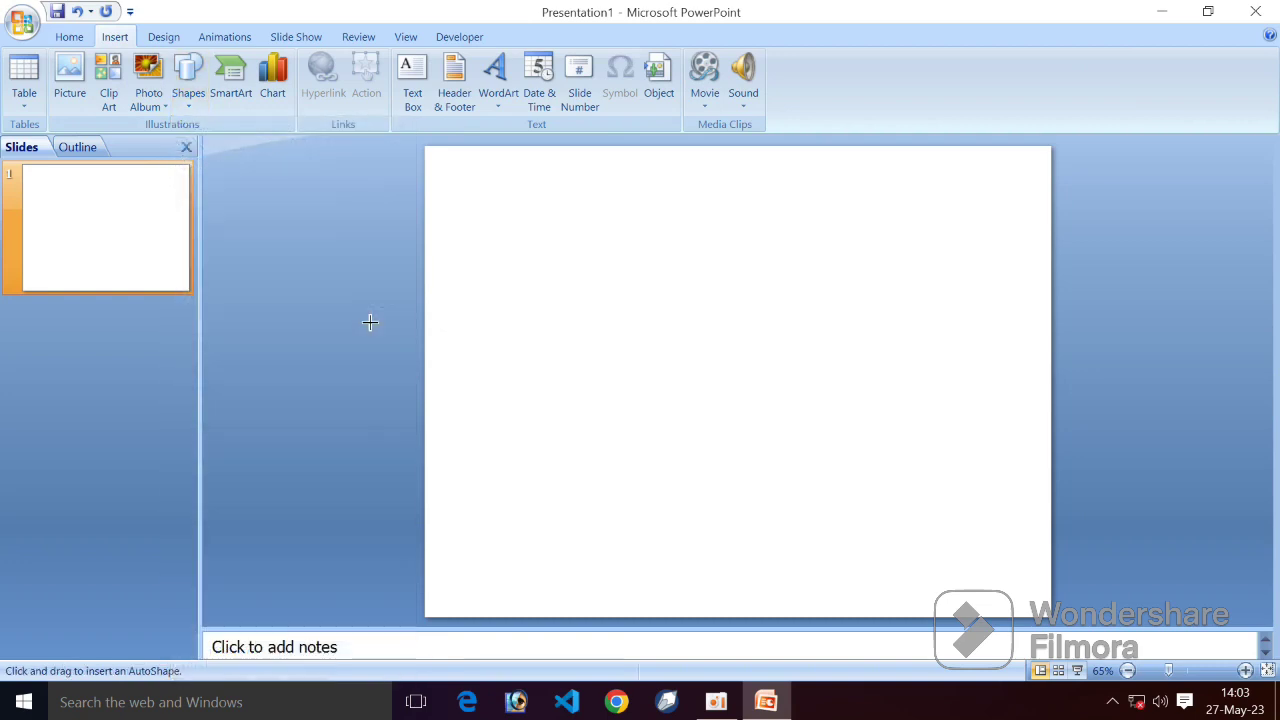
pyautogui.moveTo(512, 228); pyautogui.dragTo(613, 323)
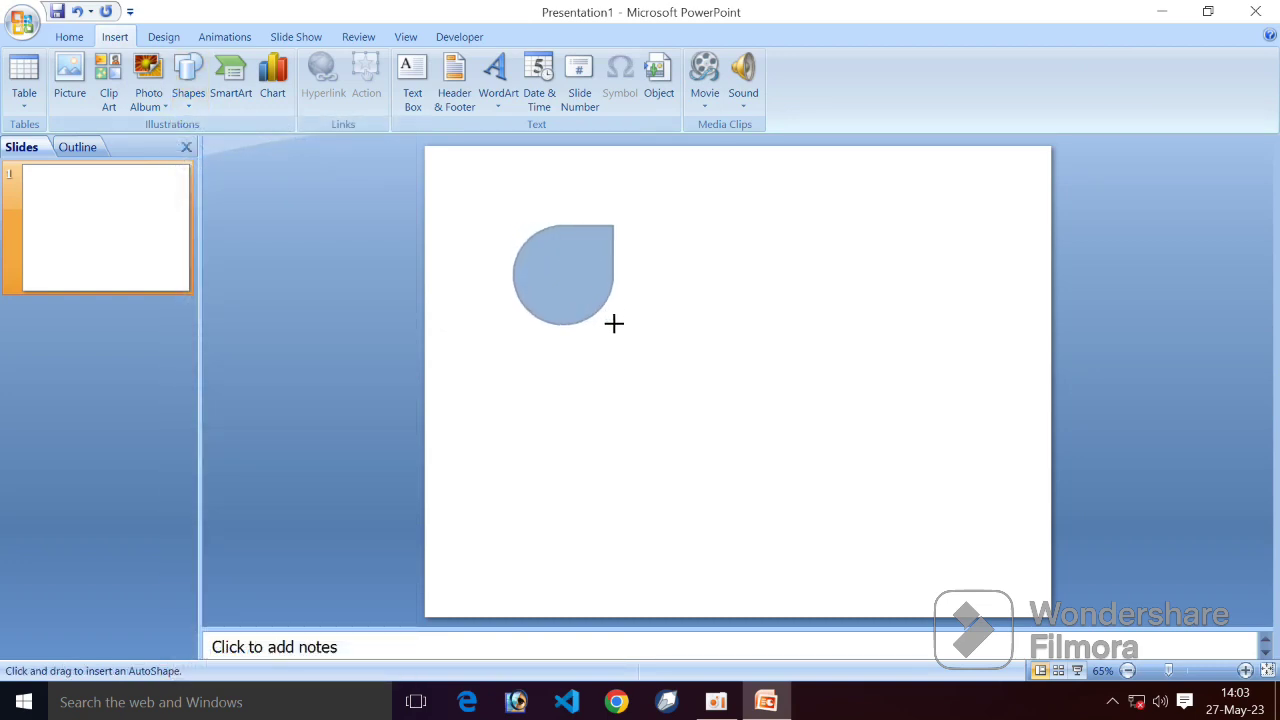
pyautogui.moveTo(613, 323); pyautogui.dragTo(614, 322)
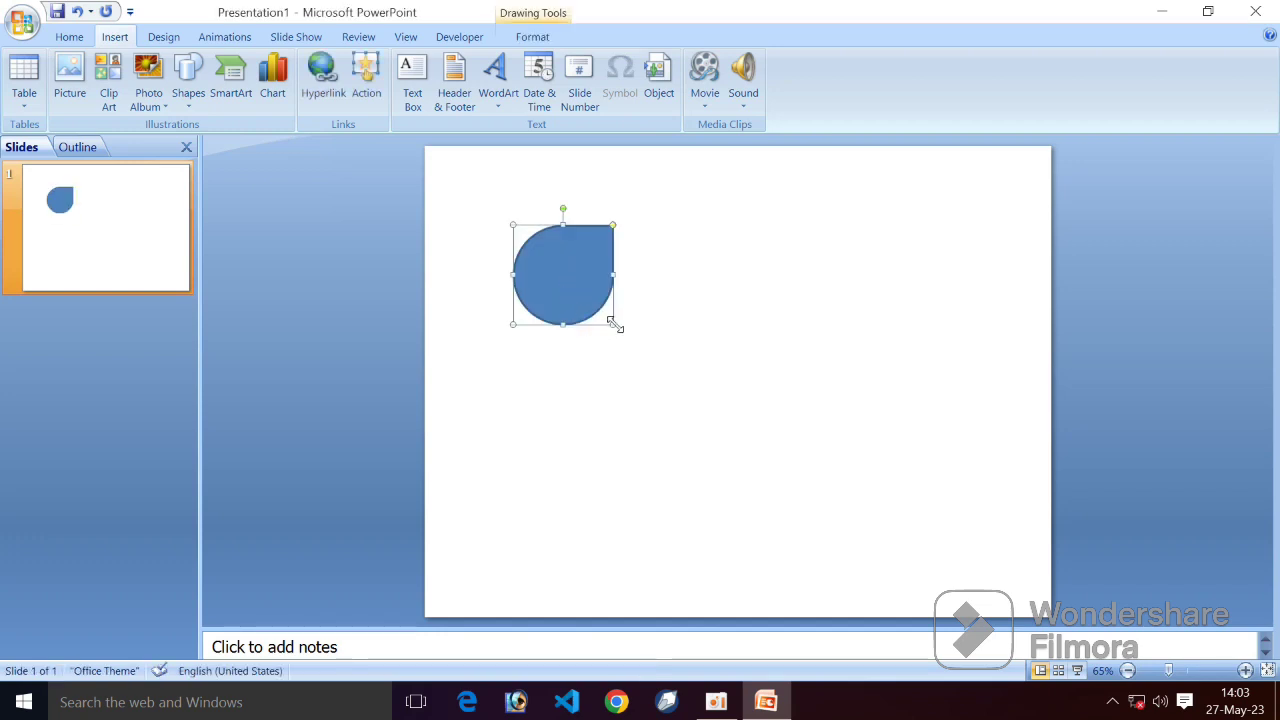
pyautogui.moveTo(608, 321); pyautogui.dragTo(607, 320)
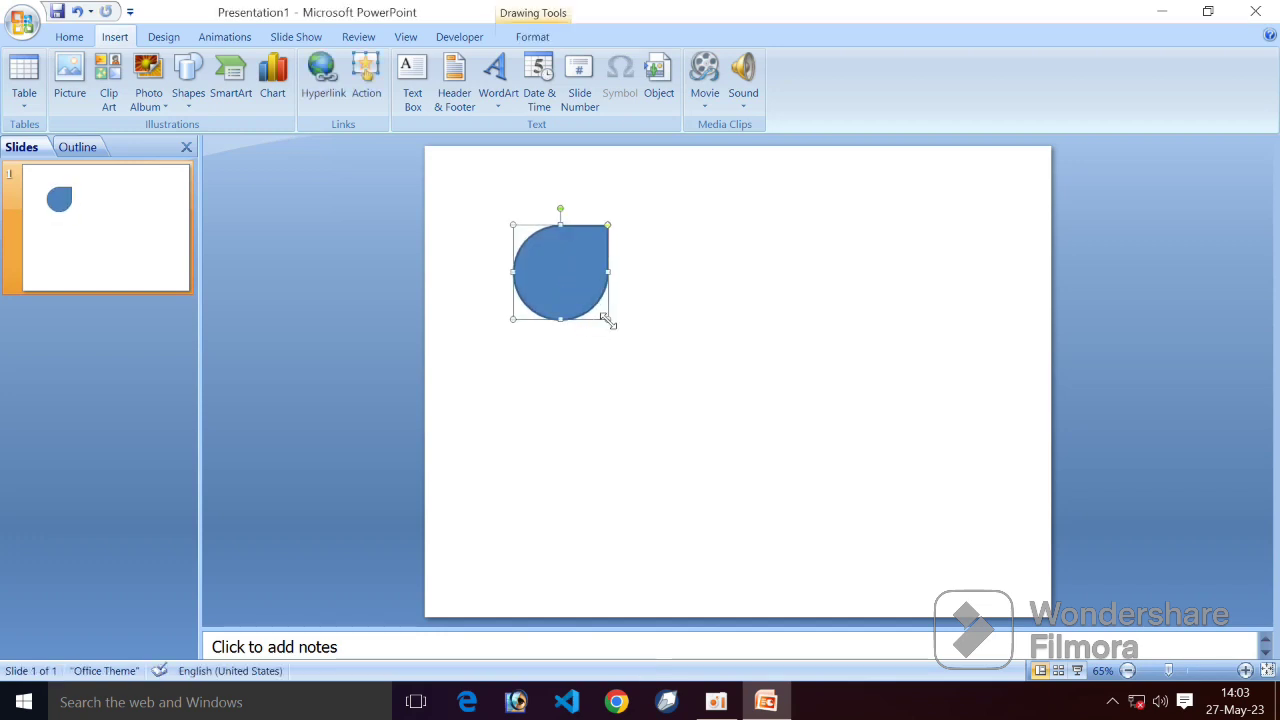
# Step: Give the teardrop a green glossy style and rotate it so its tip points right
pyautogui.click(532, 36)
pyautogui.click(605, 100)
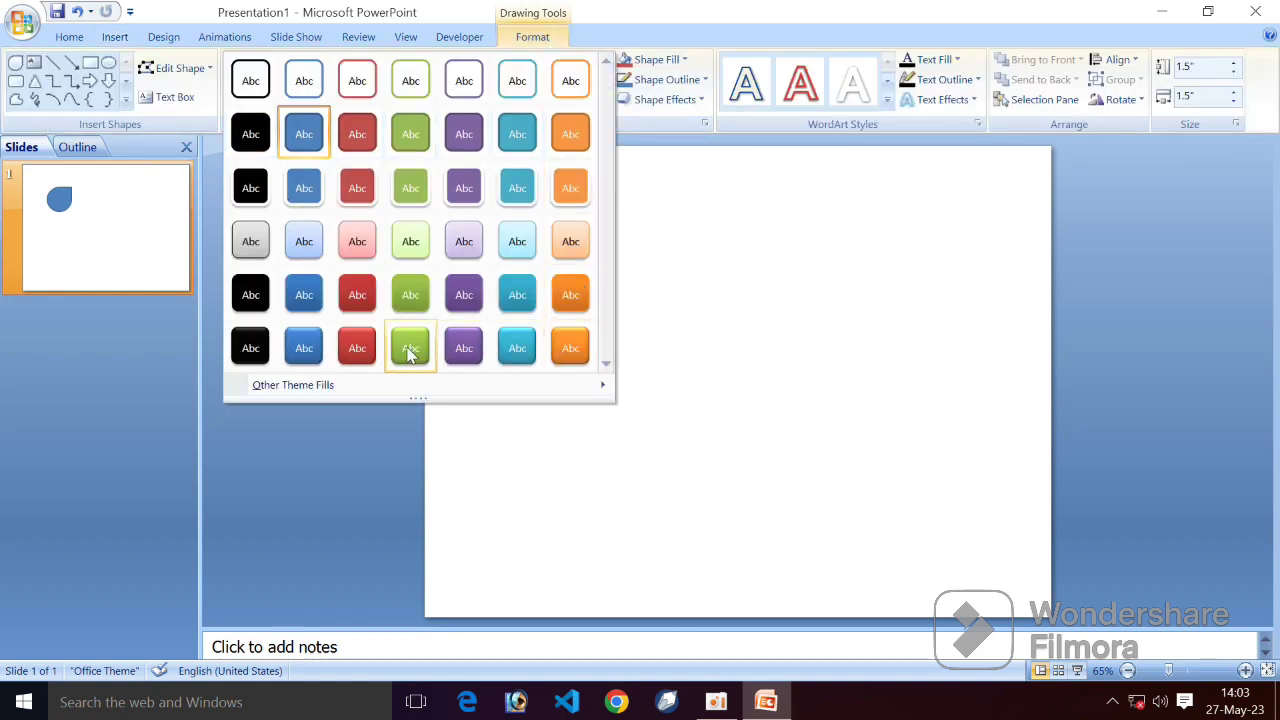
pyautogui.click(410, 347)
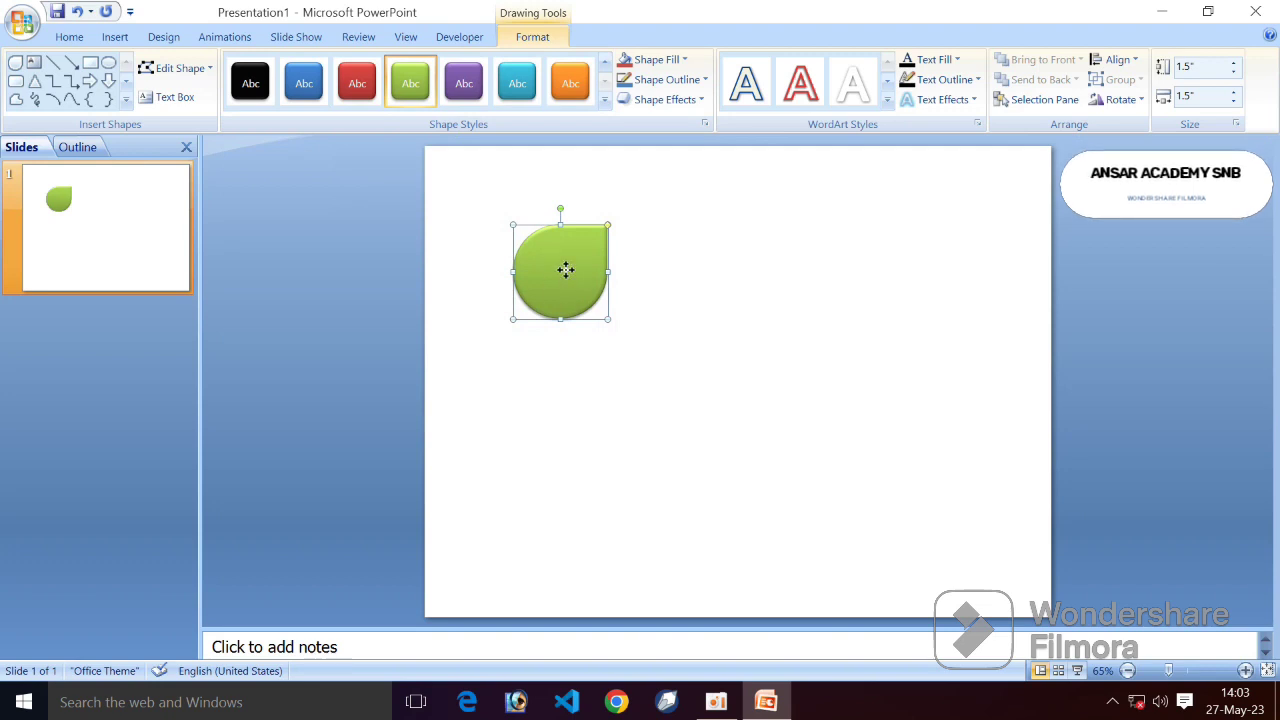
pyautogui.moveTo(564, 271); pyautogui.dragTo(548, 277)
pyautogui.moveTo(546, 204); pyautogui.dragTo(592, 231)
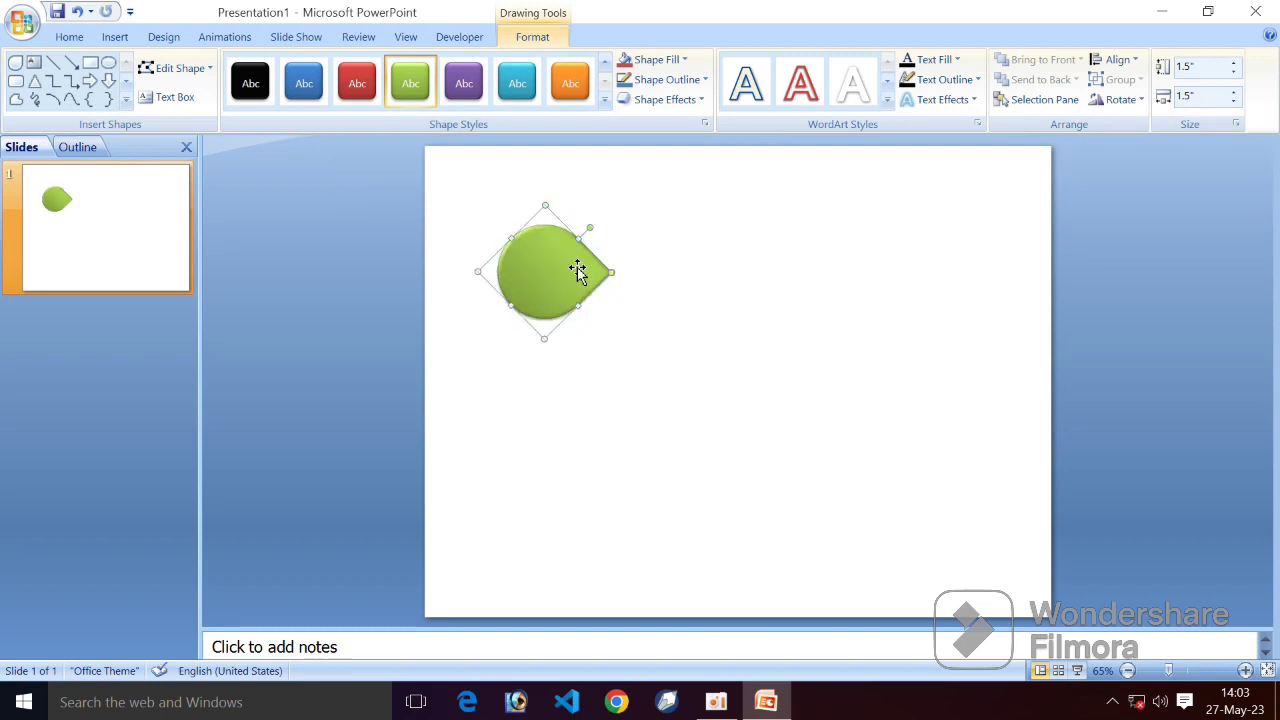
pyautogui.moveTo(569, 277); pyautogui.dragTo(547, 277)
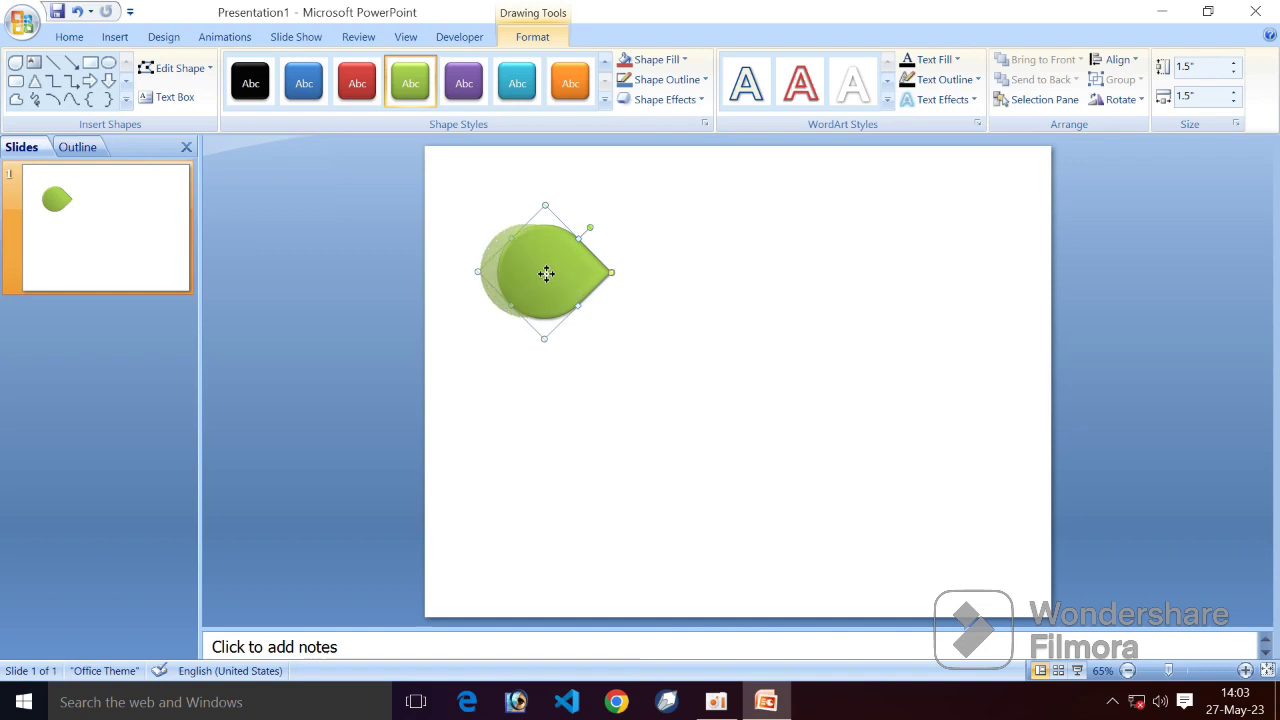
pyautogui.click(612, 303)
pyautogui.click(564, 279)
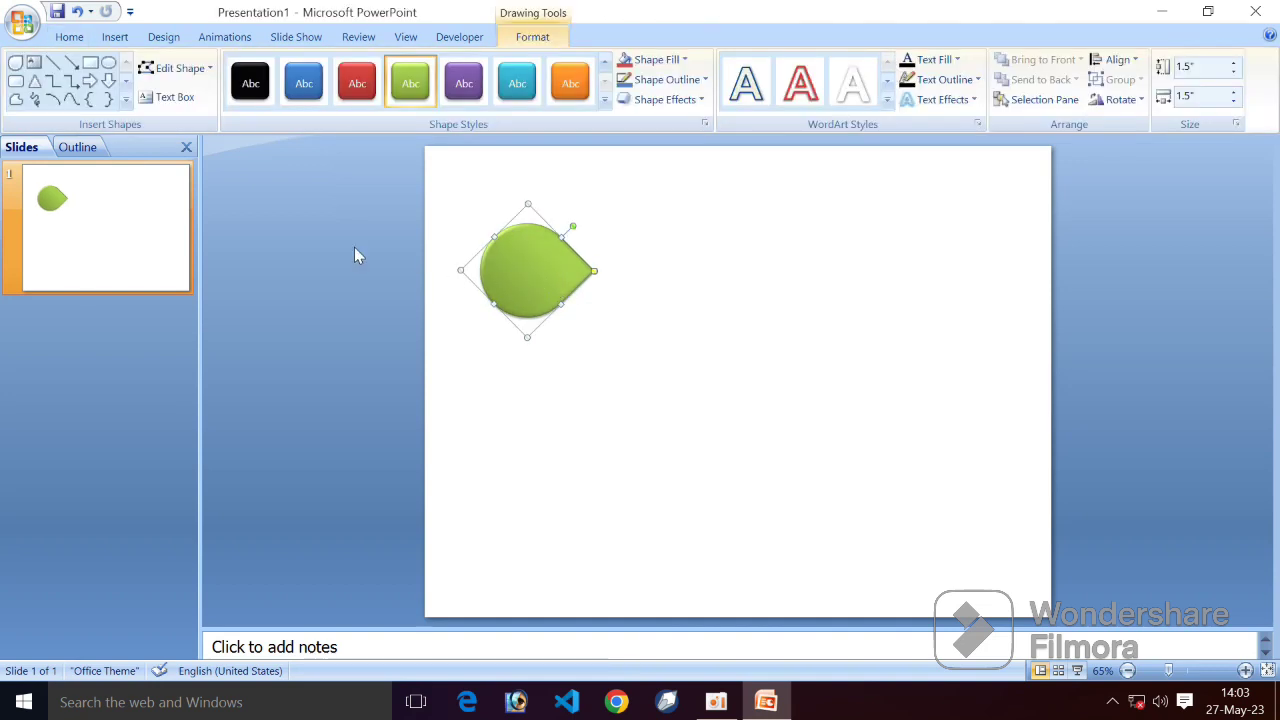
# Step: Paste a copy of the teardrop to the right of the first and flip it horizontally
pyautogui.click(69, 37)
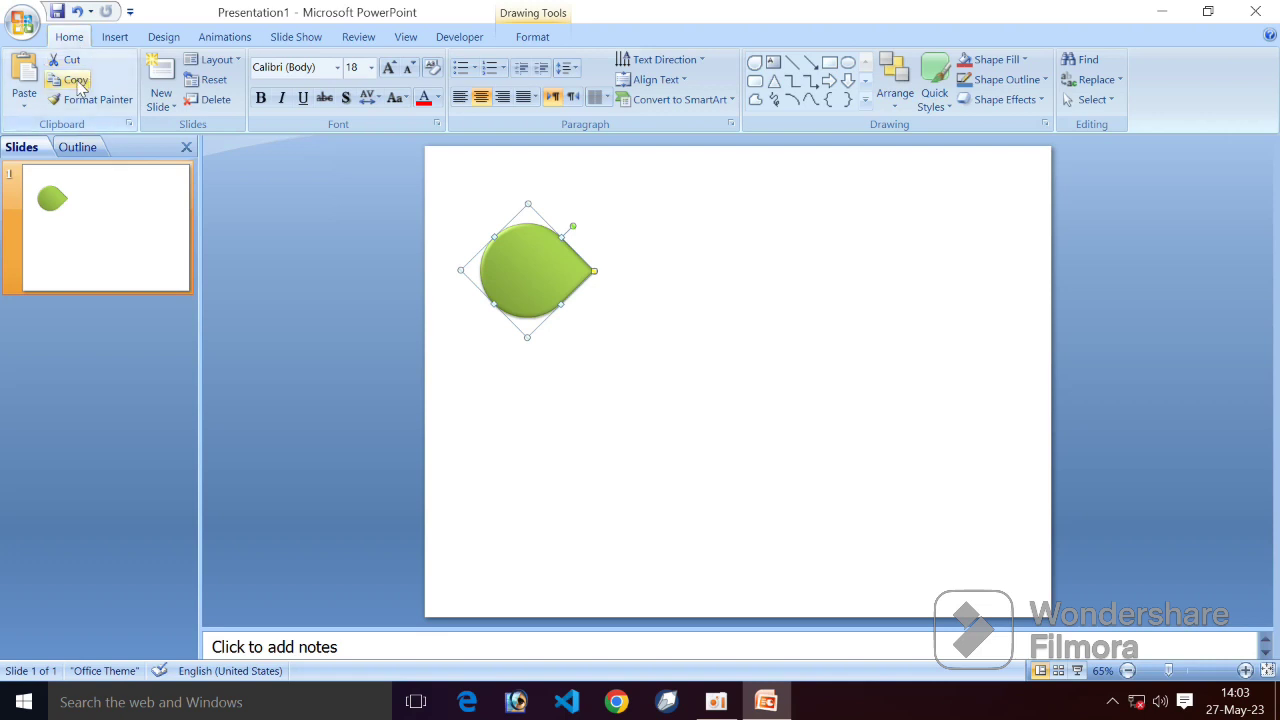
pyautogui.click(24, 78)
pyautogui.moveTo(534, 262); pyautogui.dragTo(634, 245)
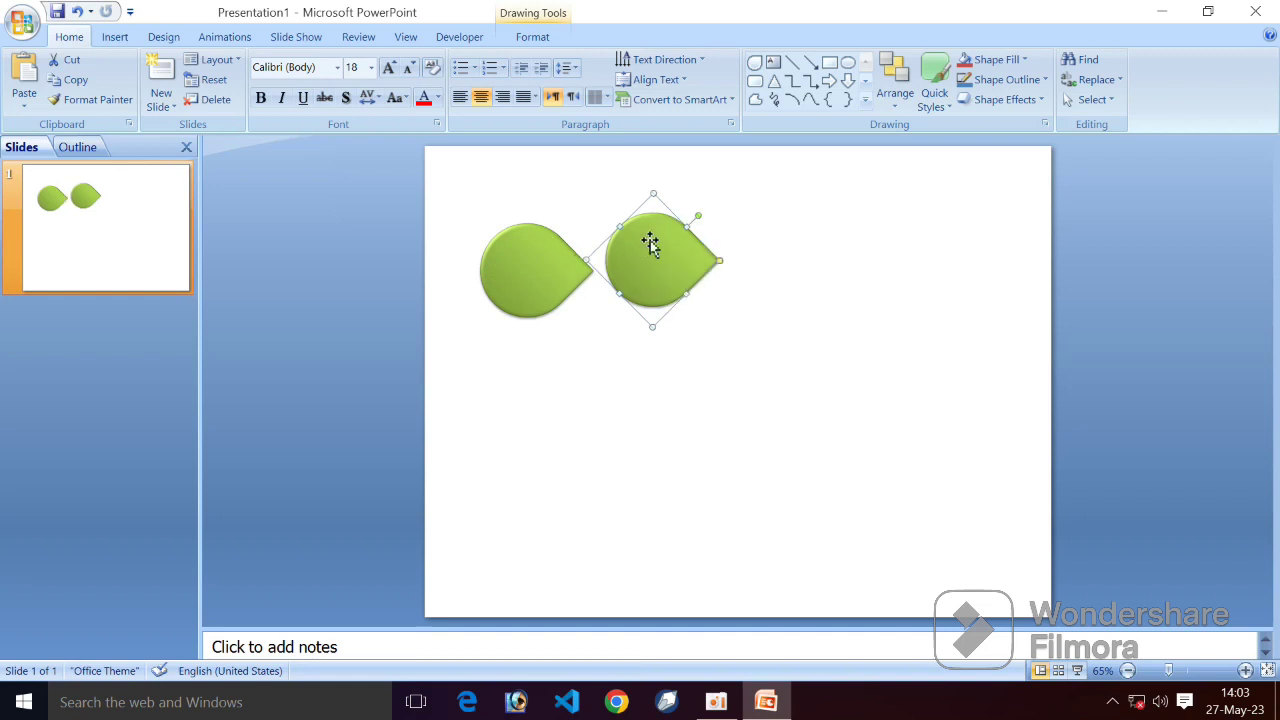
pyautogui.click(538, 38)
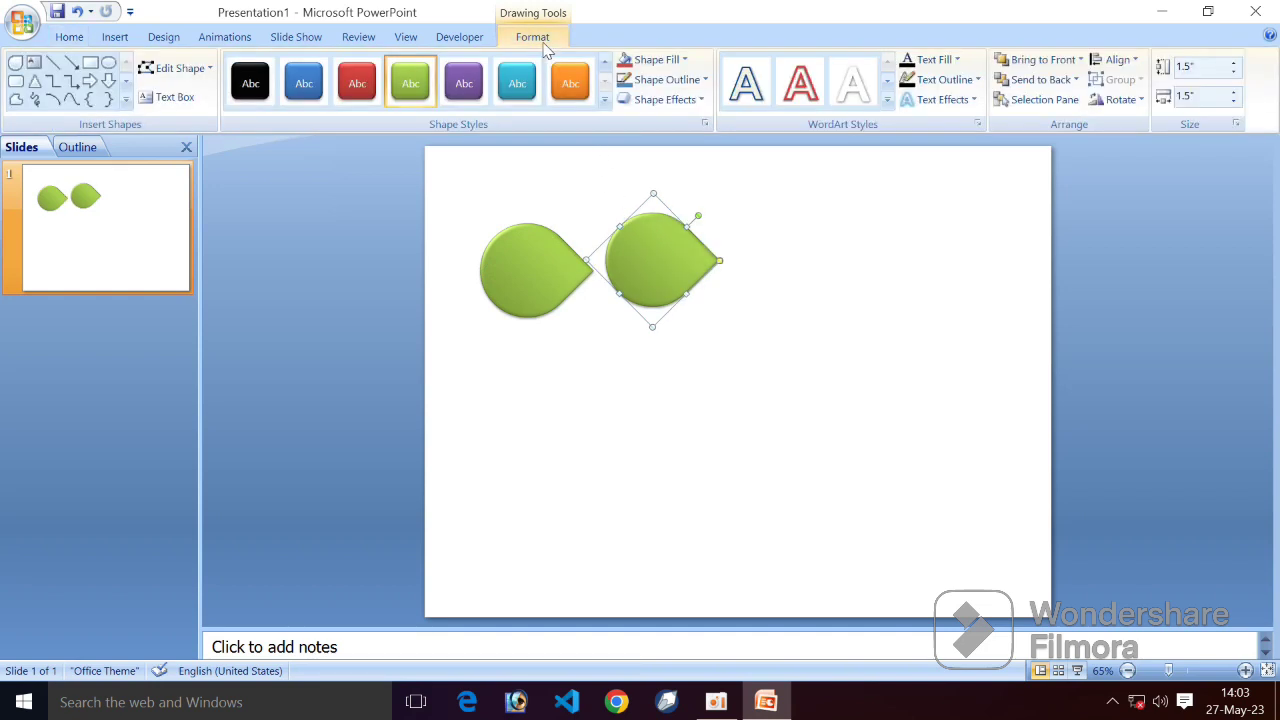
pyautogui.click(1129, 104)
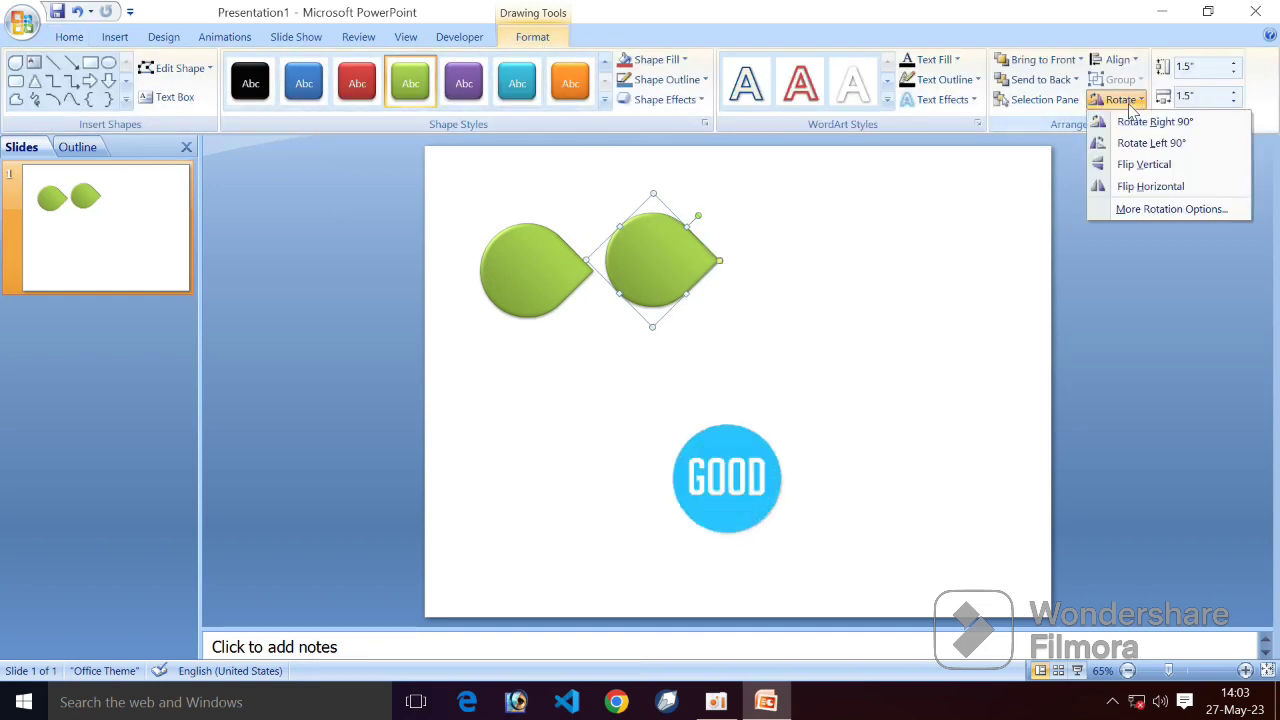
pyautogui.click(1125, 188)
pyautogui.moveTo(620, 266); pyautogui.dragTo(638, 270)
pyautogui.press('Left')
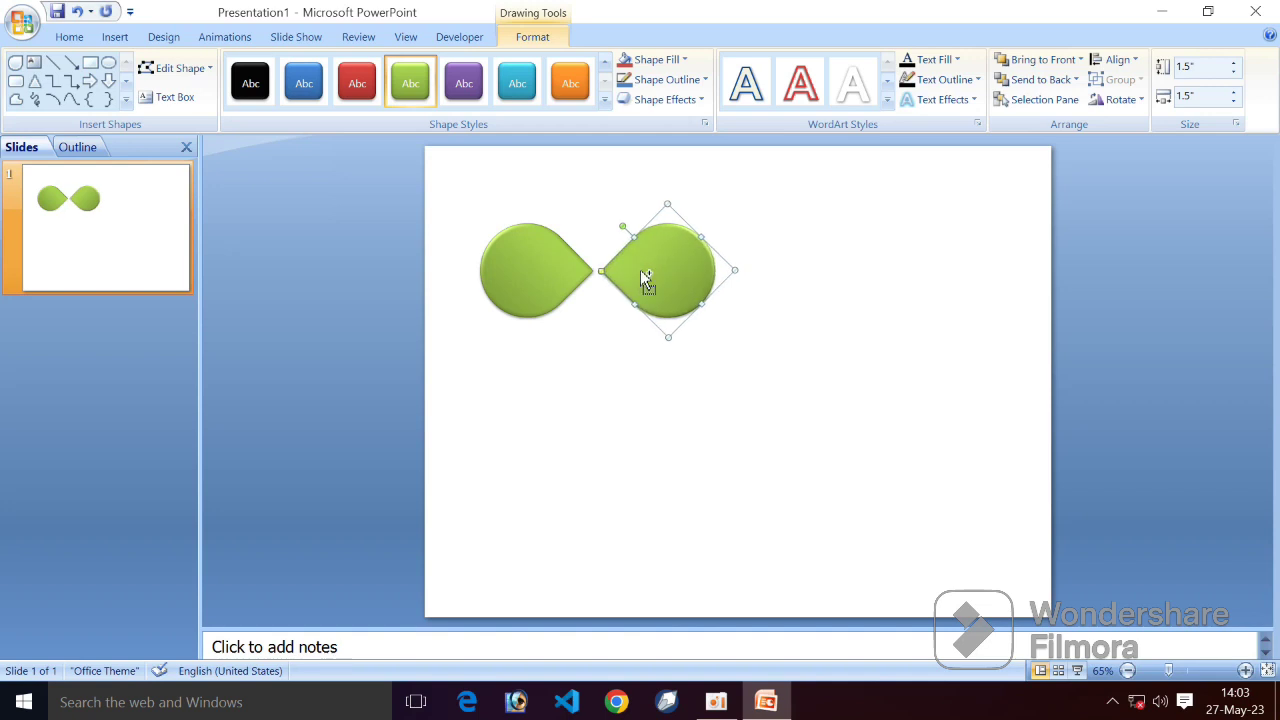
pyautogui.press('Left')
pyautogui.click(603, 231)
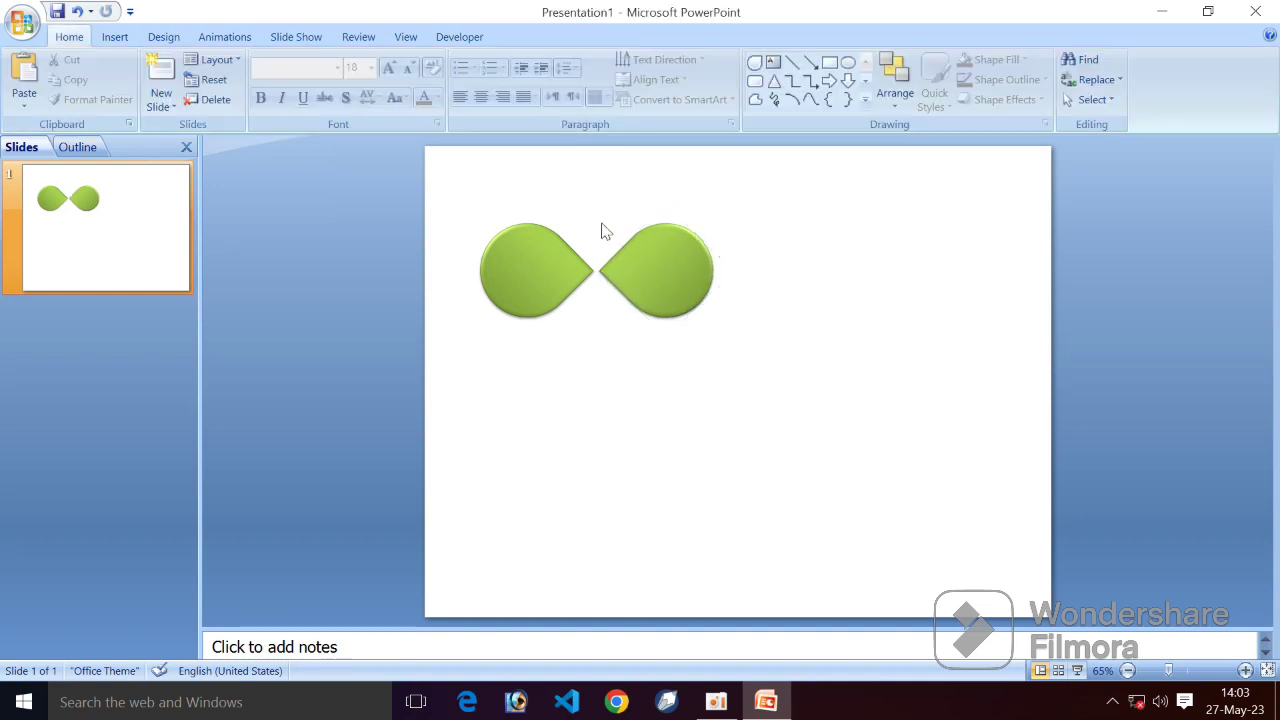
pyautogui.click(664, 272)
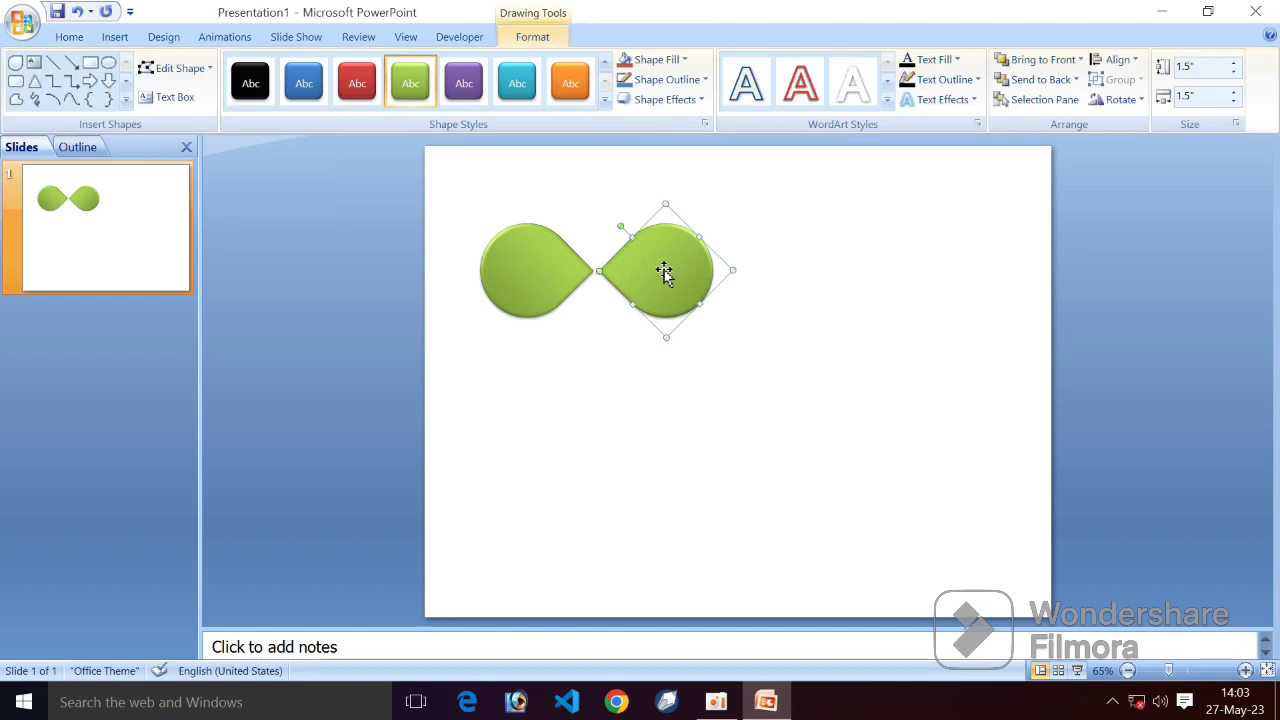
# Step: Duplicate the right petal, place it on top and rotate it 90° left to touch the others
pyautogui.hotkey('ctrl', 'd')
pyautogui.moveTo(680, 281); pyautogui.dragTo(605, 195)
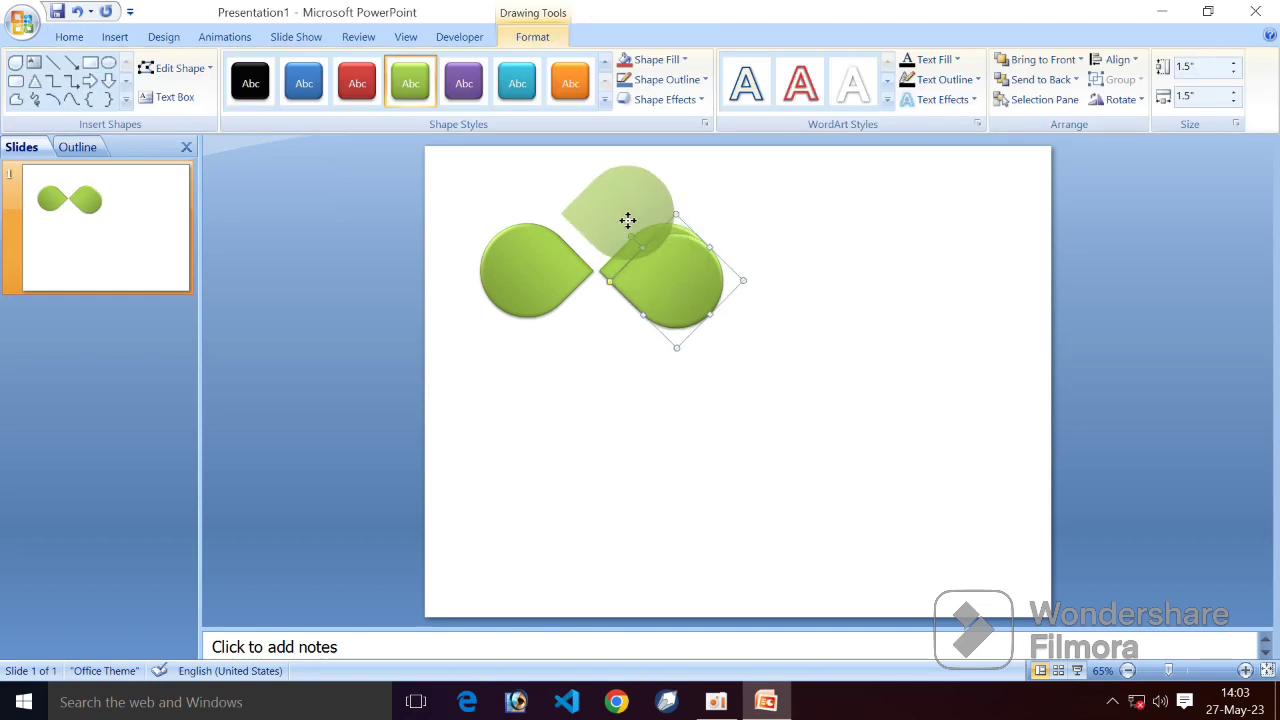
pyautogui.click(1118, 99)
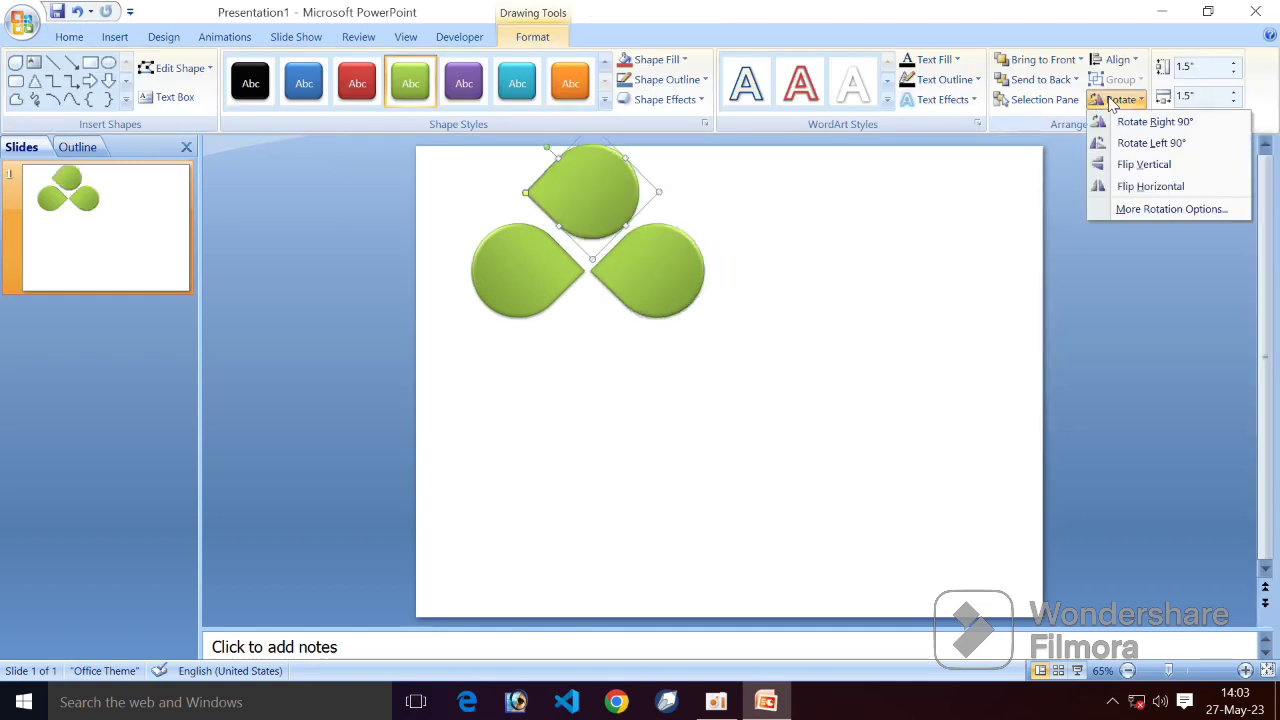
pyautogui.click(1120, 145)
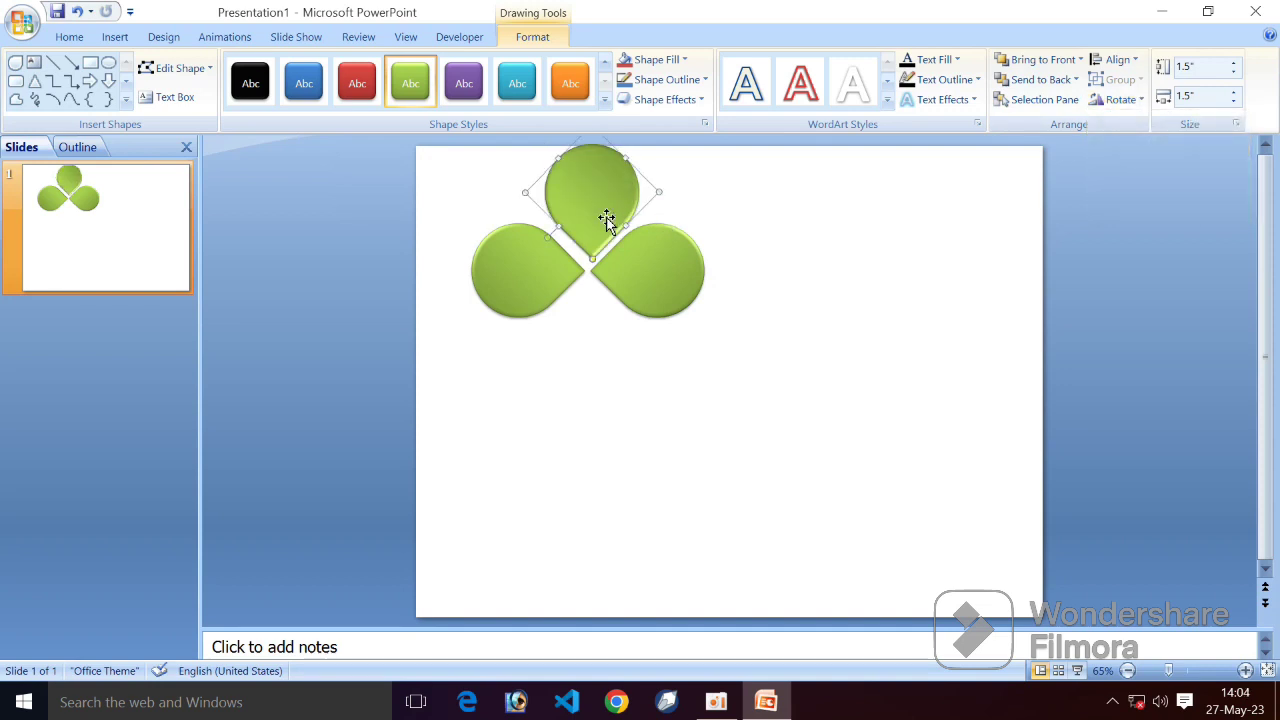
pyautogui.press('Down')
pyautogui.press('Left')
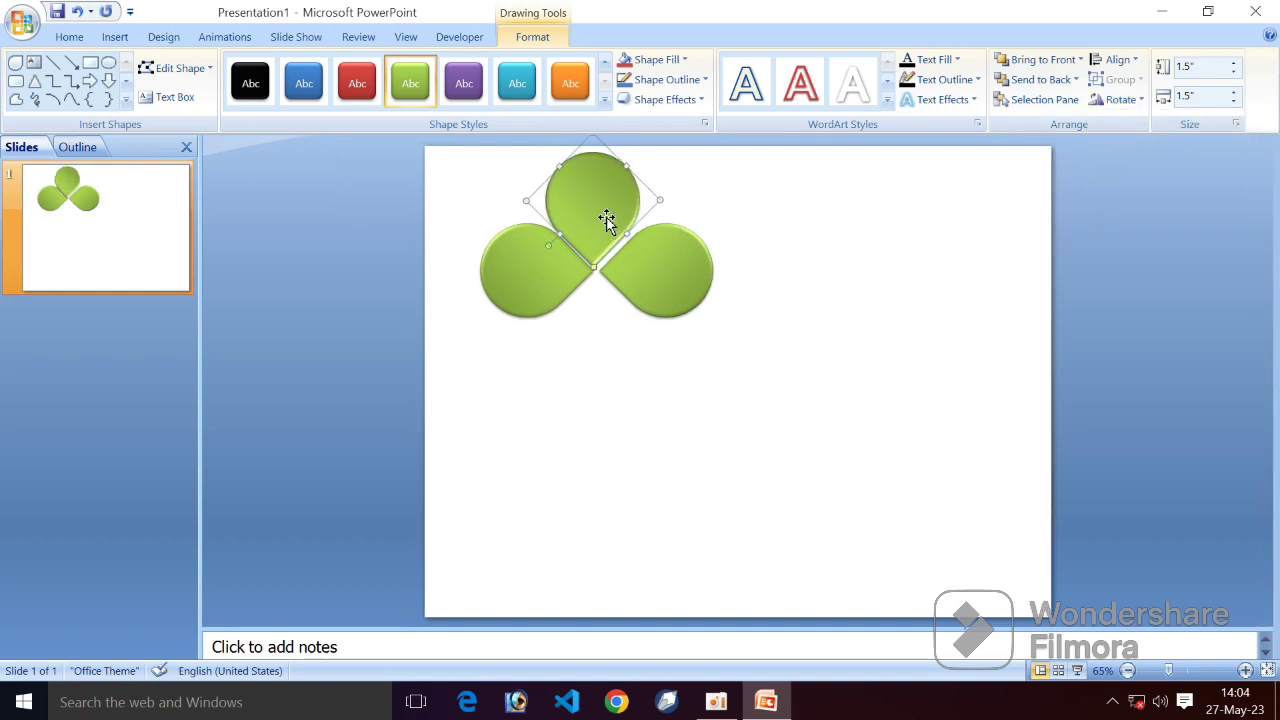
pyautogui.press('Right')
pyautogui.moveTo(606, 219); pyautogui.dragTo(613, 227)
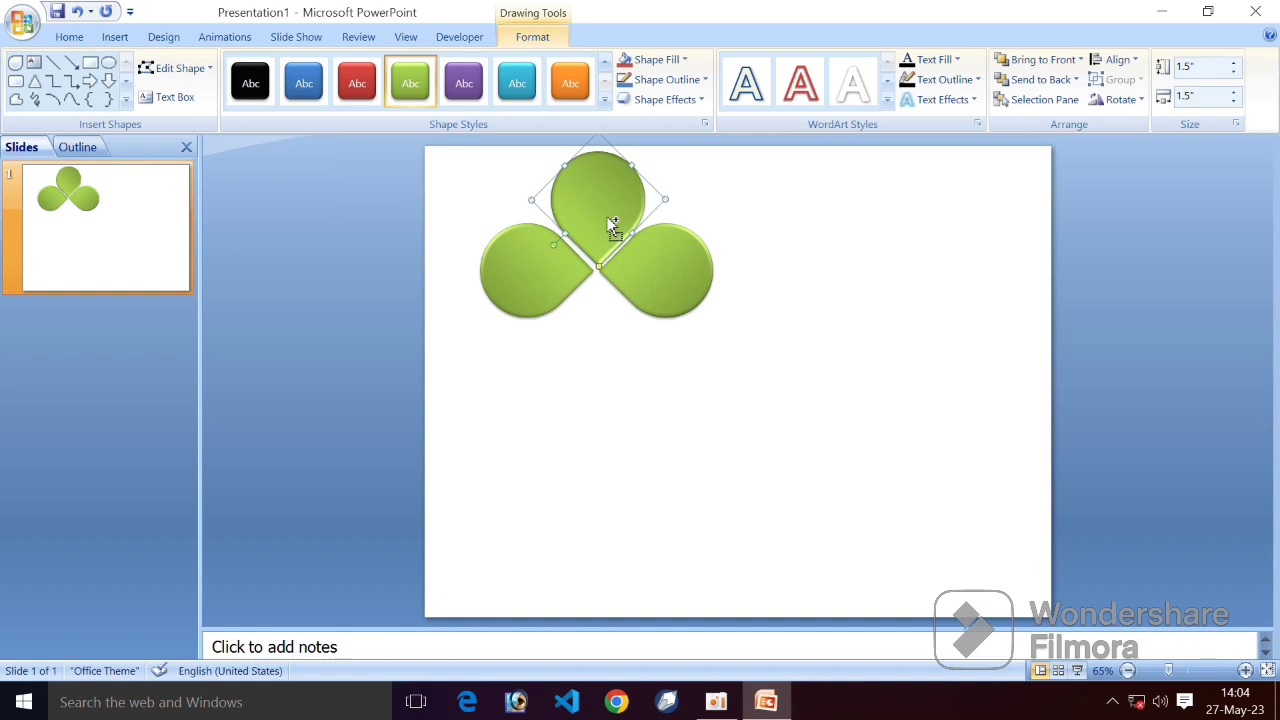
pyautogui.hotkey('ctrl', 'Left')
pyautogui.hotkey('ctrl', 'Left')
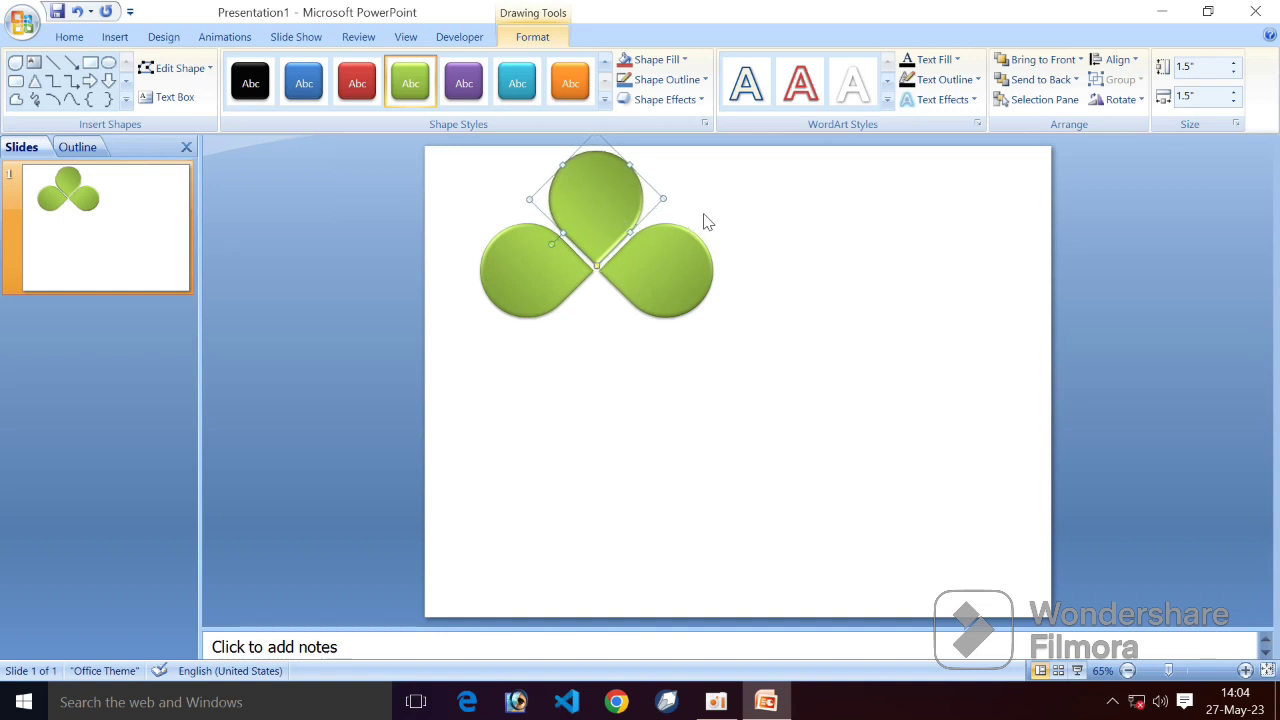
# Step: Duplicate the top petal, place it at the bottom and flip it vertically
pyautogui.hotkey('ctrl', 'd')
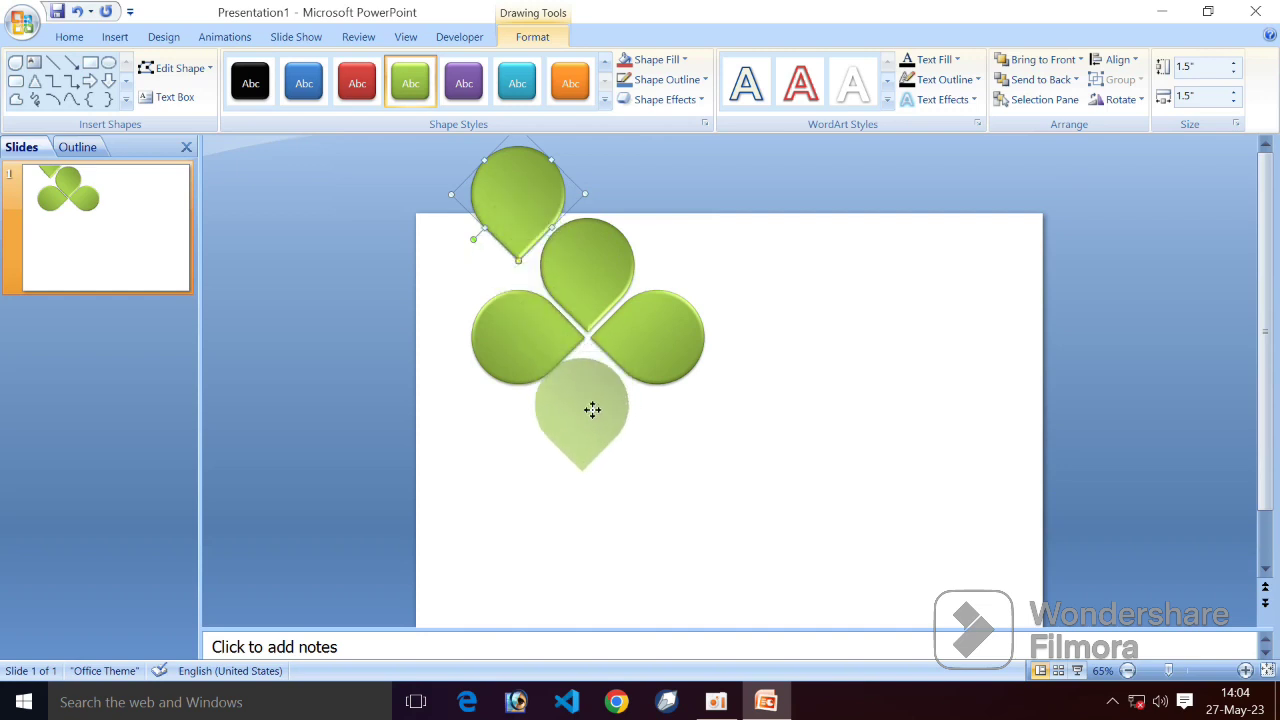
pyautogui.moveTo(538, 204); pyautogui.dragTo(592, 408)
pyautogui.moveTo(616, 360); pyautogui.dragTo(626, 352)
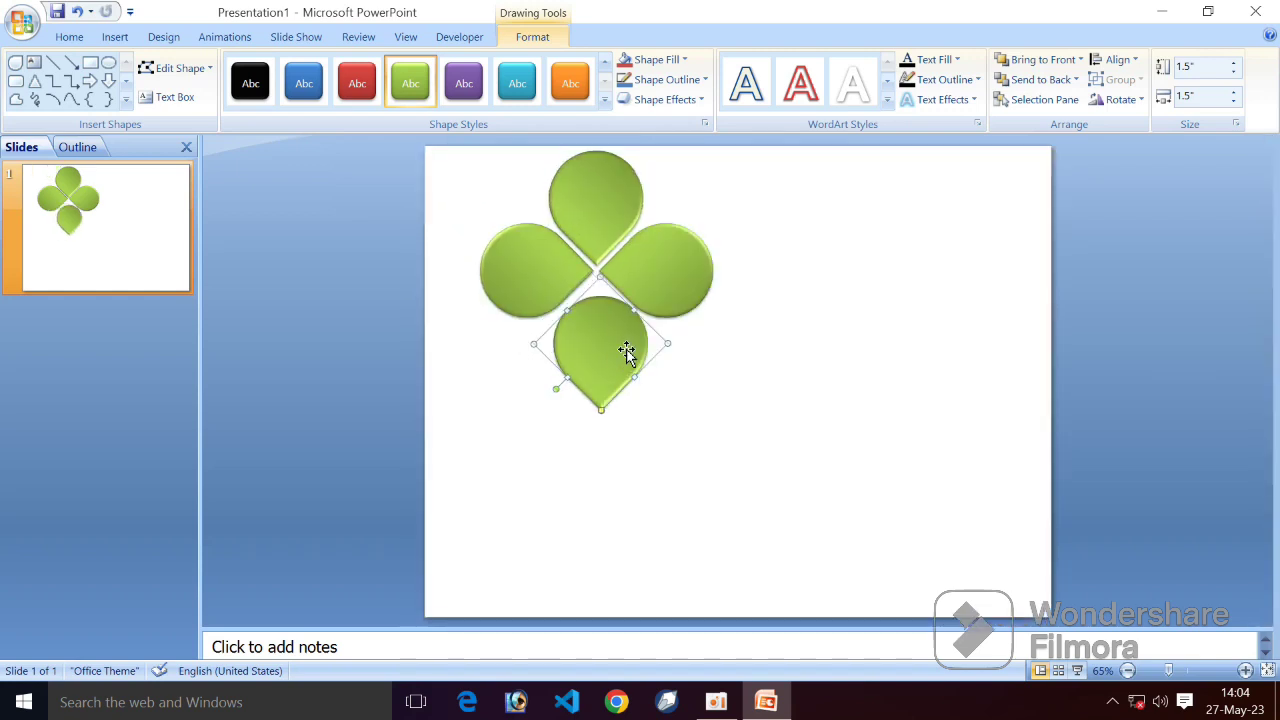
pyautogui.click(1120, 99)
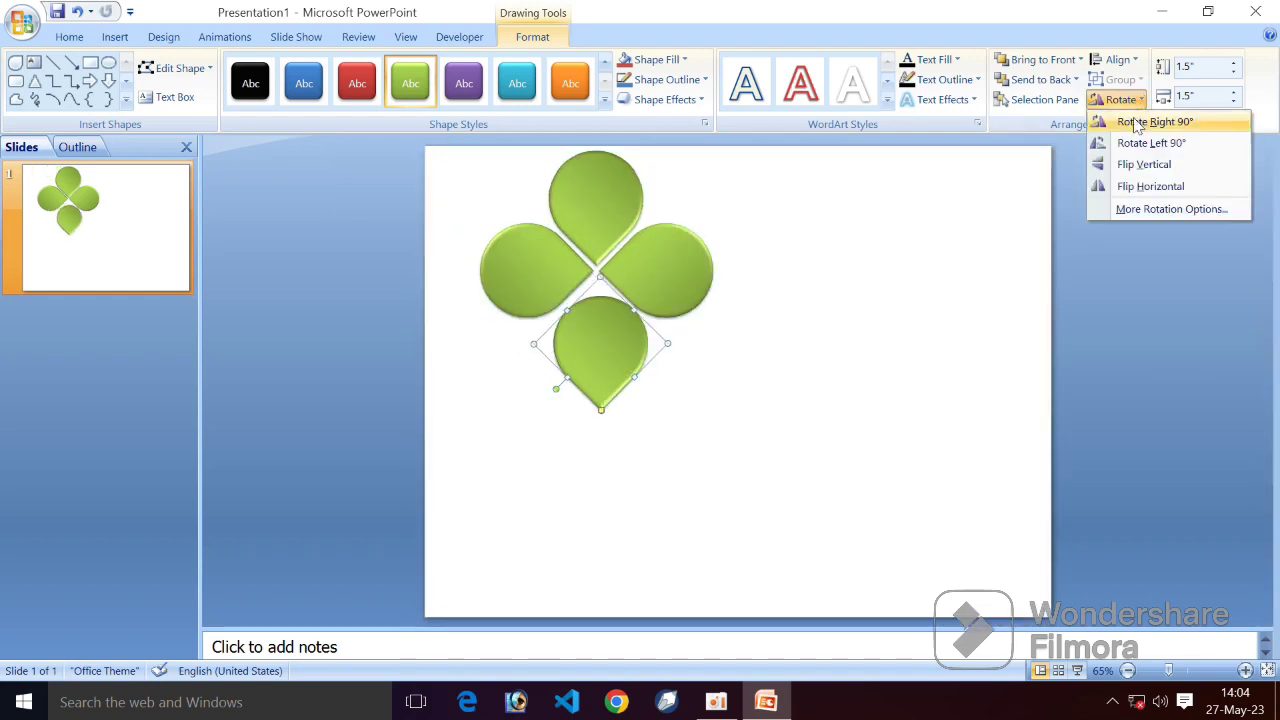
pyautogui.click(1137, 168)
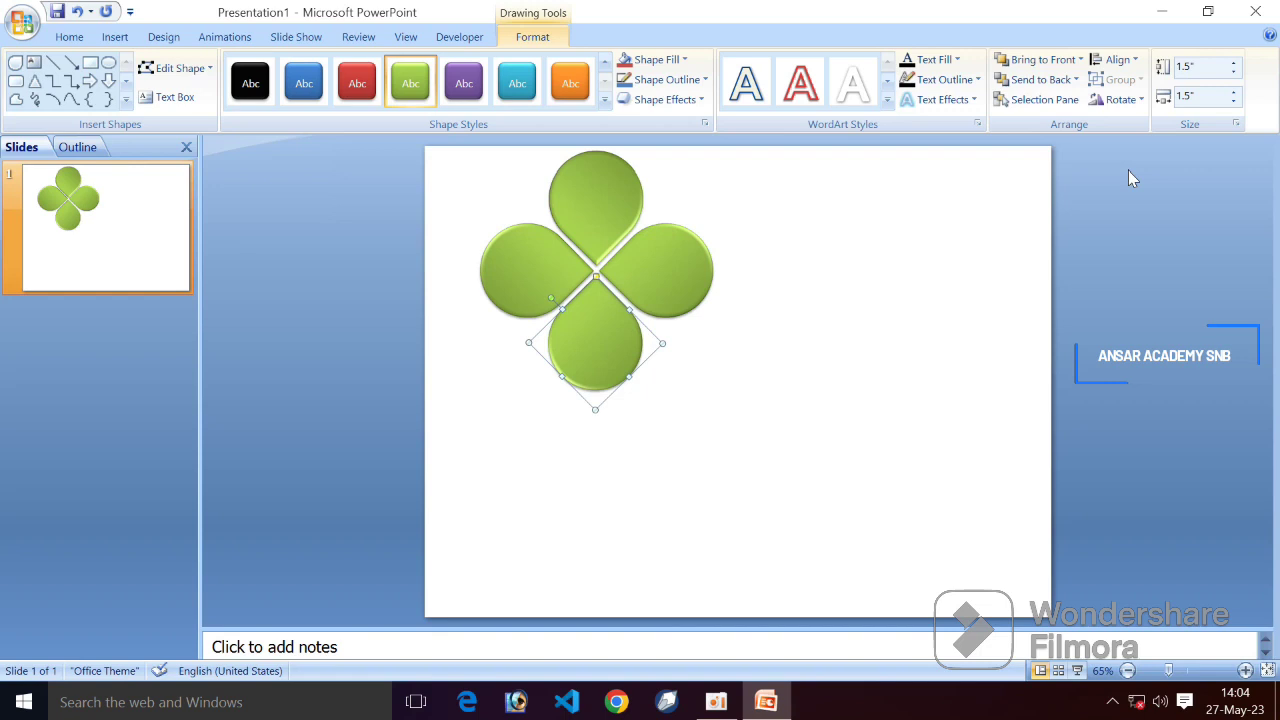
# Step: Select all four petals and group them into one clover
pyautogui.click(928, 278)
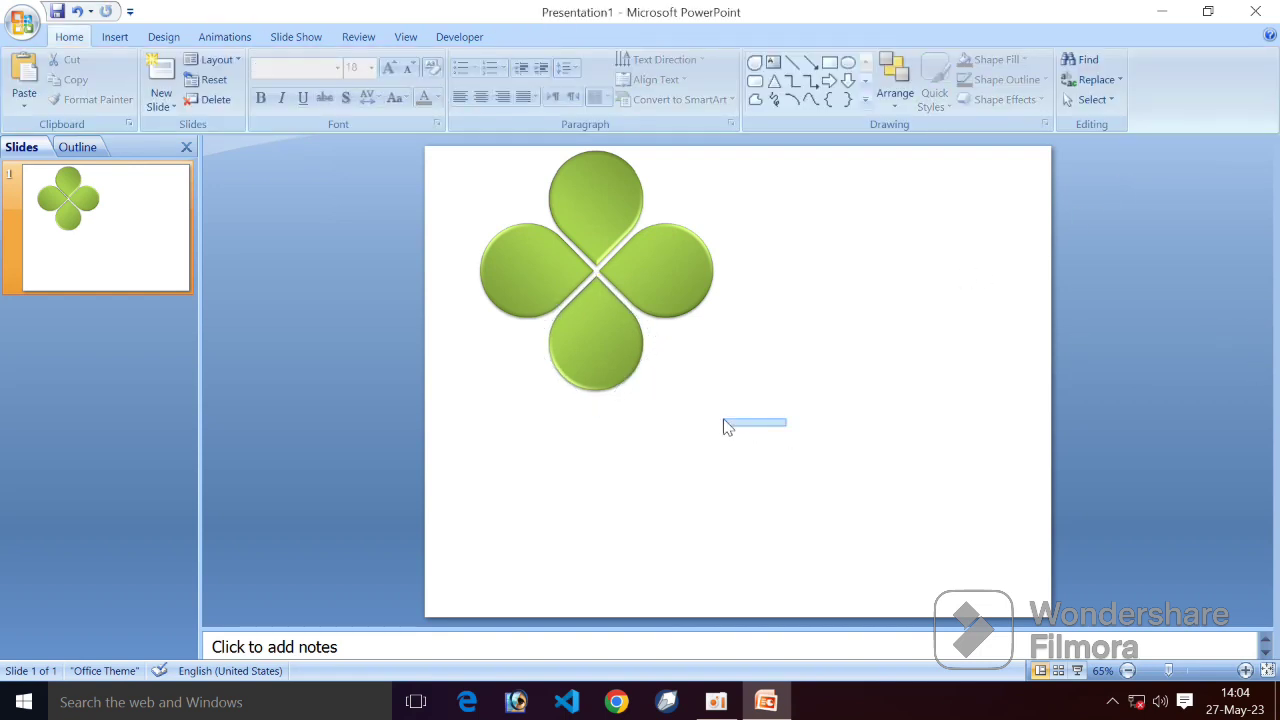
pyautogui.moveTo(727, 427); pyautogui.dragTo(446, 120)
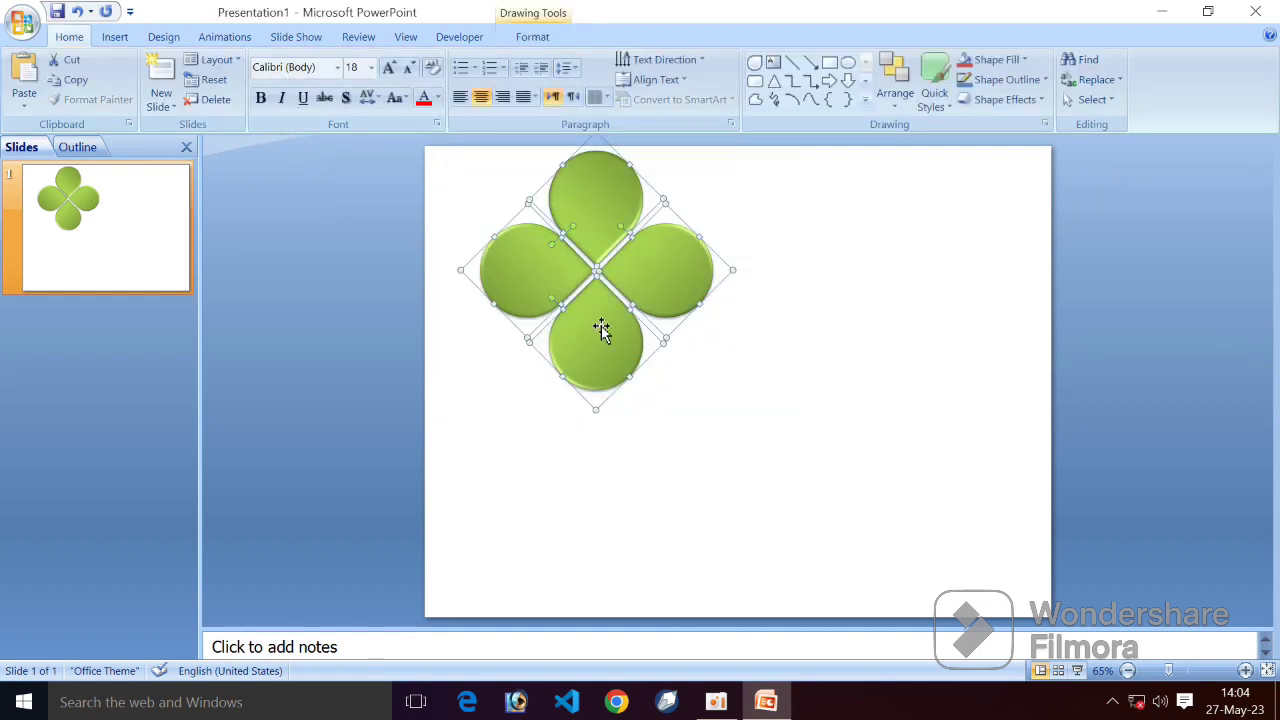
pyautogui.click(531, 36)
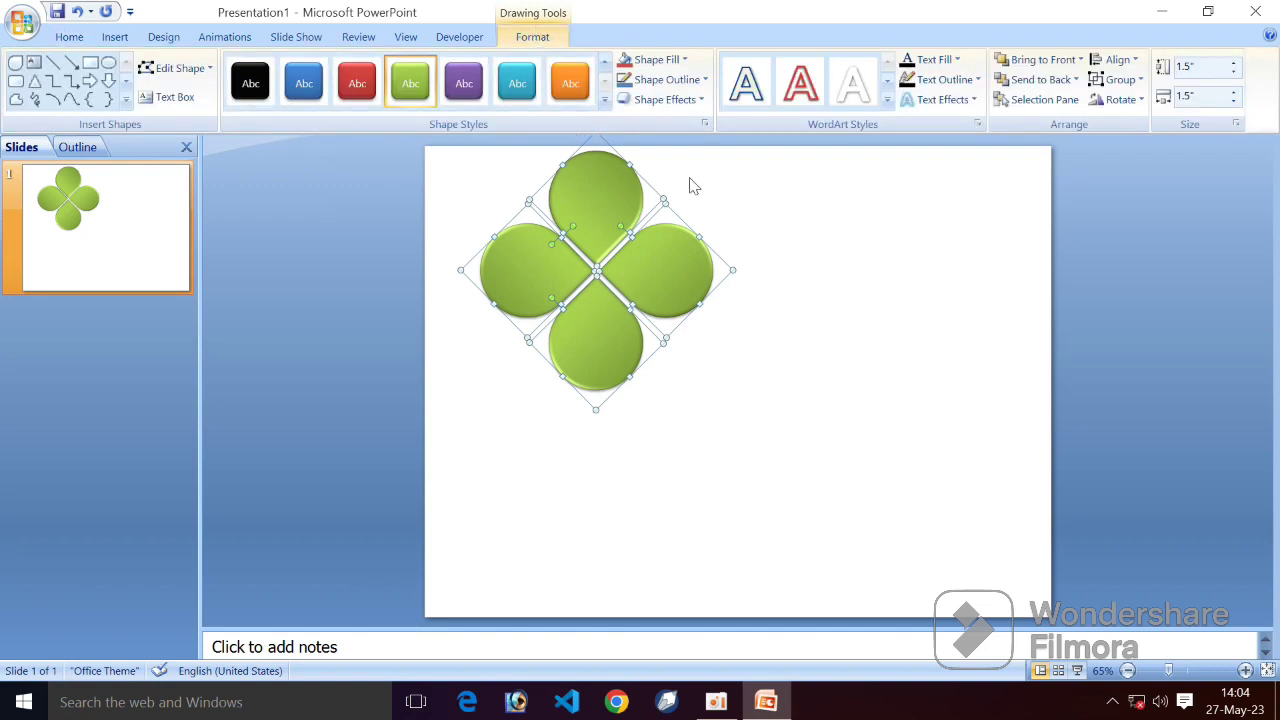
pyautogui.click(1119, 90)
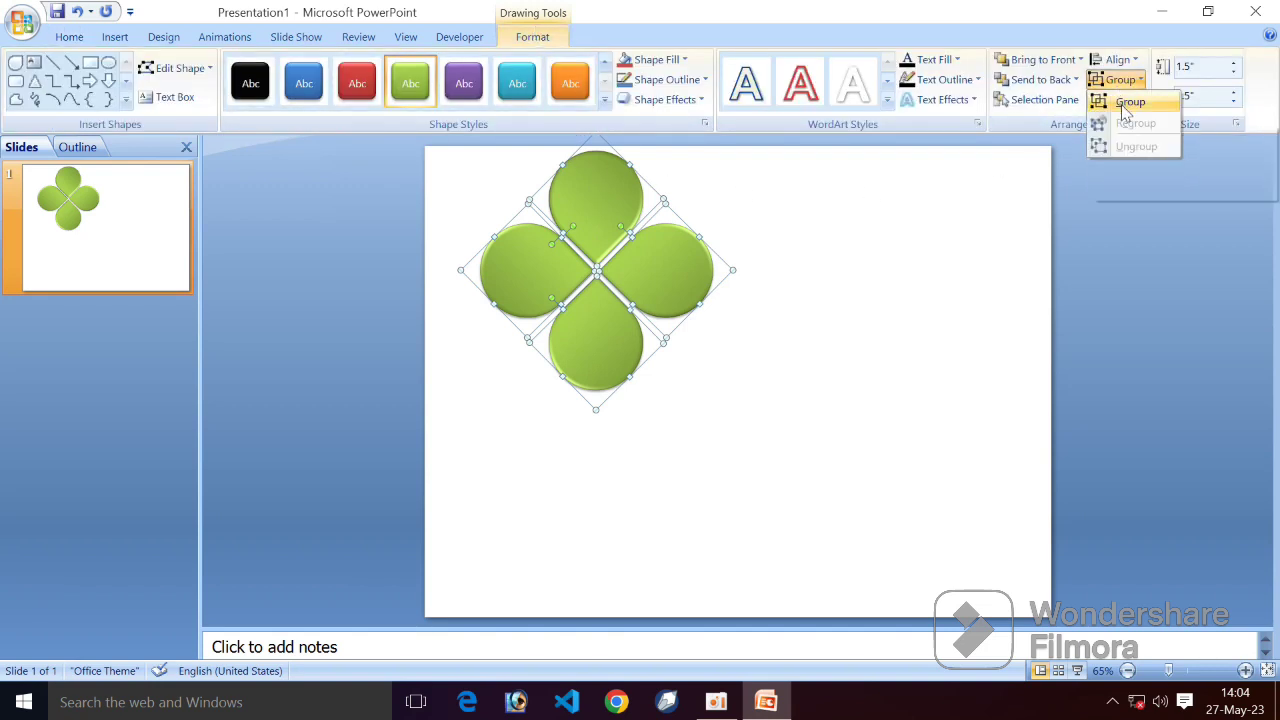
pyautogui.click(1127, 103)
# Step: Tilt the clover about 30° clockwise and move it to the slide's upper right
pyautogui.moveTo(594, 226)
pyautogui.mouseDown()
pyautogui.moveTo(678, 275)
pyautogui.moveTo(700, 254)
pyautogui.mouseUp()
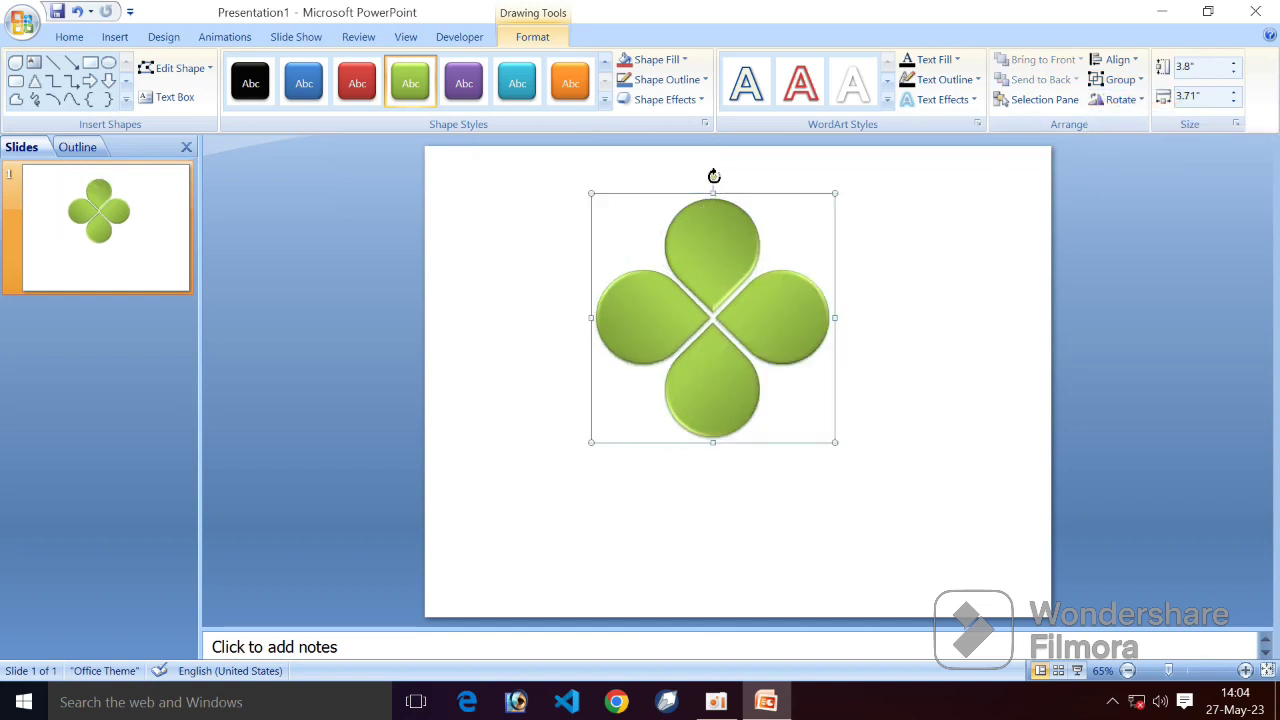
pyautogui.moveTo(714, 176); pyautogui.dragTo(780, 205)
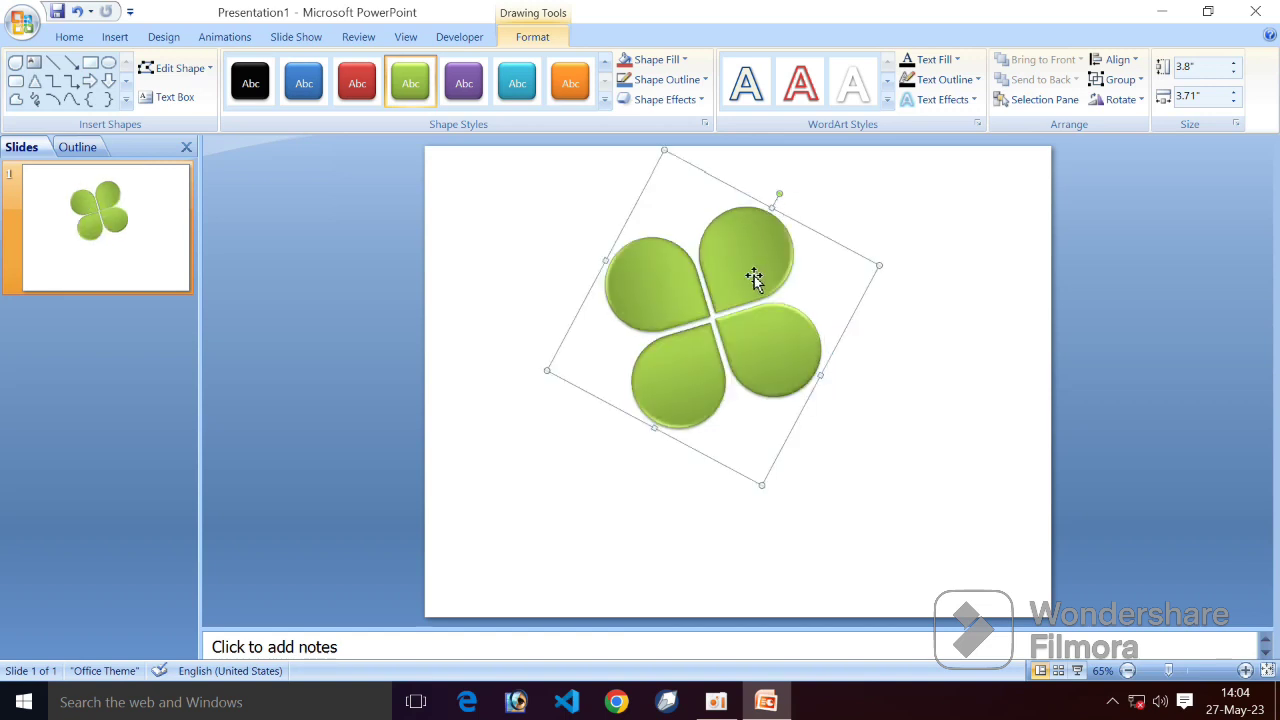
pyautogui.moveTo(753, 275); pyautogui.dragTo(981, 259)
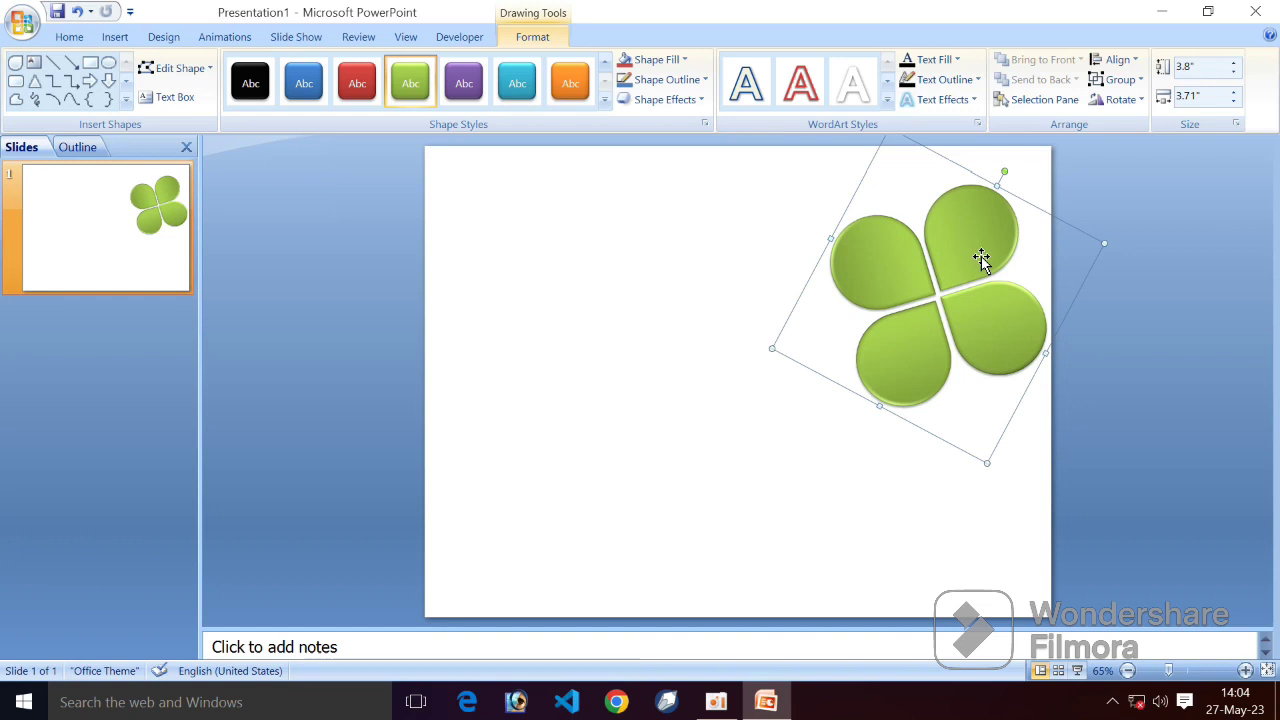
pyautogui.click(674, 243)
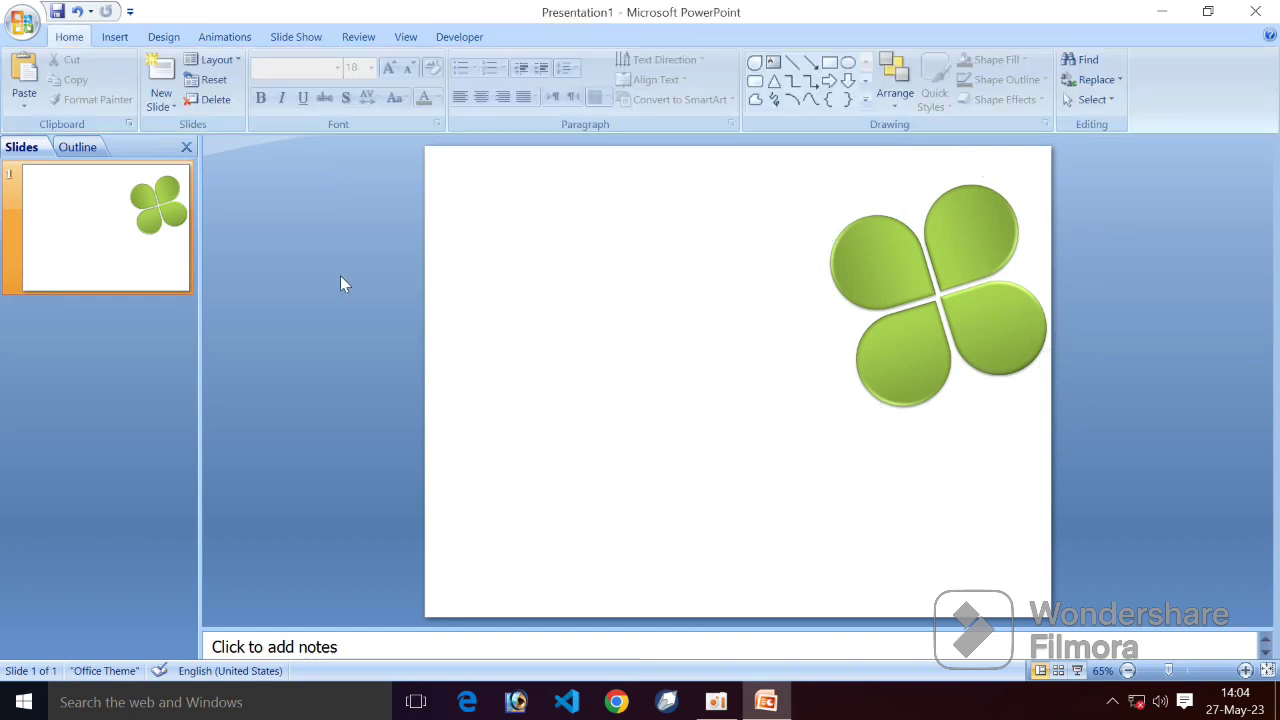
# Step: Draw an oval circle to the left of the clover
pyautogui.click(114, 36)
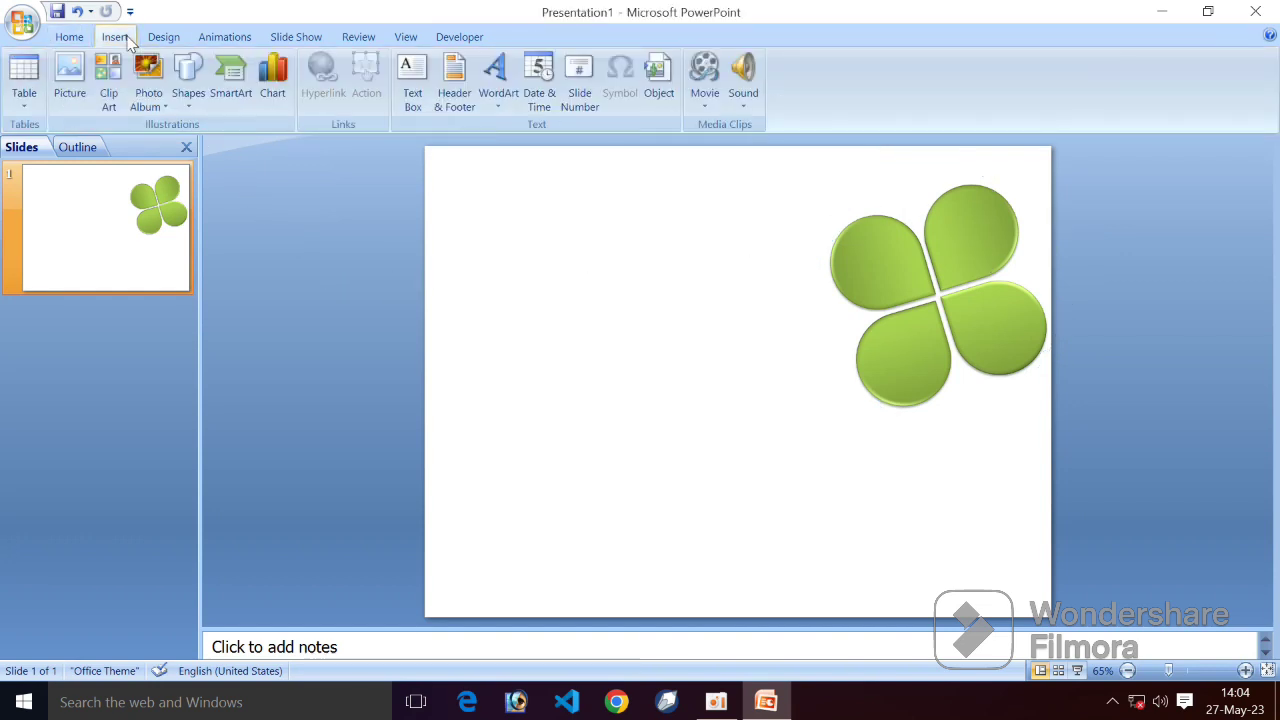
pyautogui.click(190, 85)
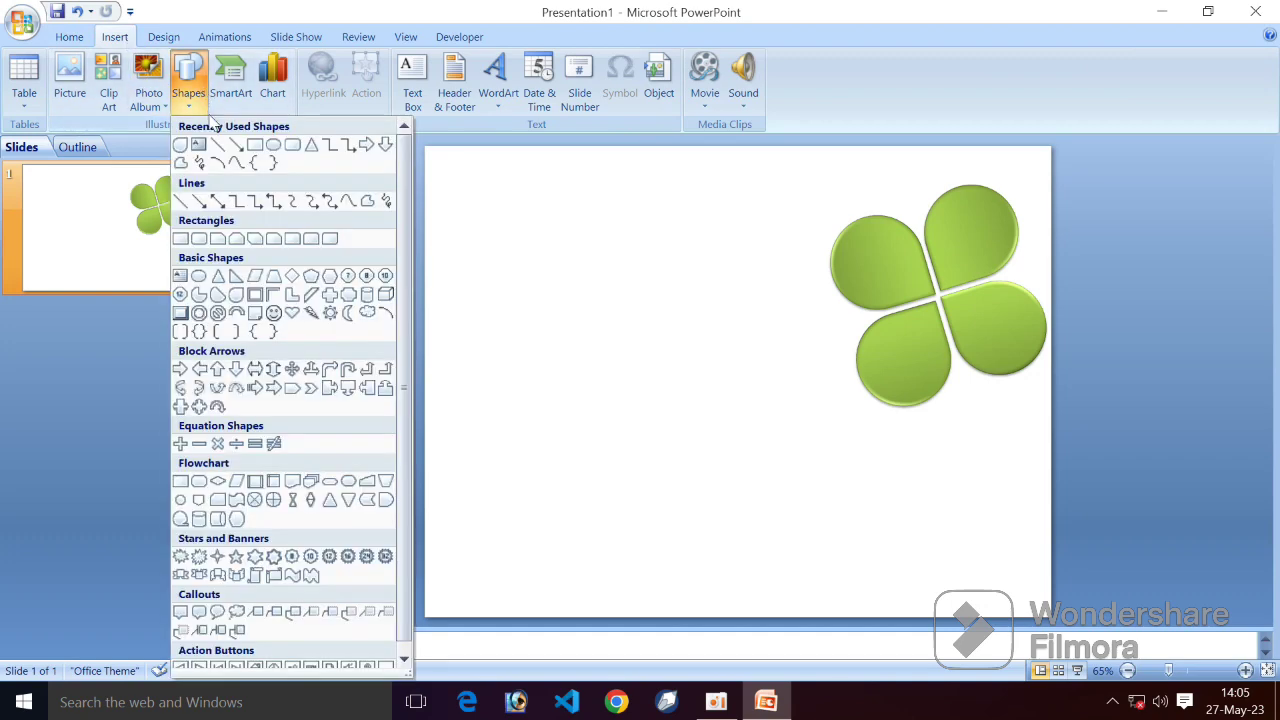
pyautogui.click(275, 146)
pyautogui.moveTo(500, 218)
pyautogui.mouseDown()
pyautogui.moveTo(626, 371)
pyautogui.moveTo(723, 434)
pyautogui.mouseUp()
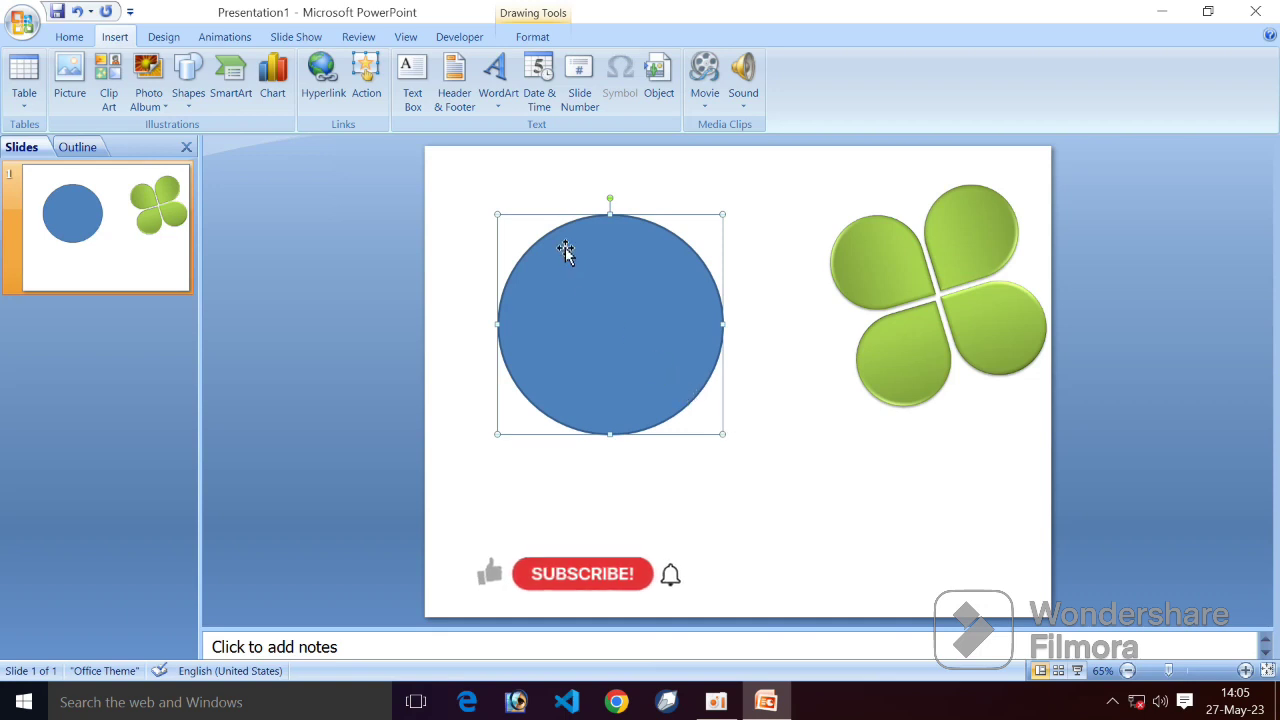
# Step: Size the circle to 4" width and 4" height and nudge it slightly up
pyautogui.click(533, 37)
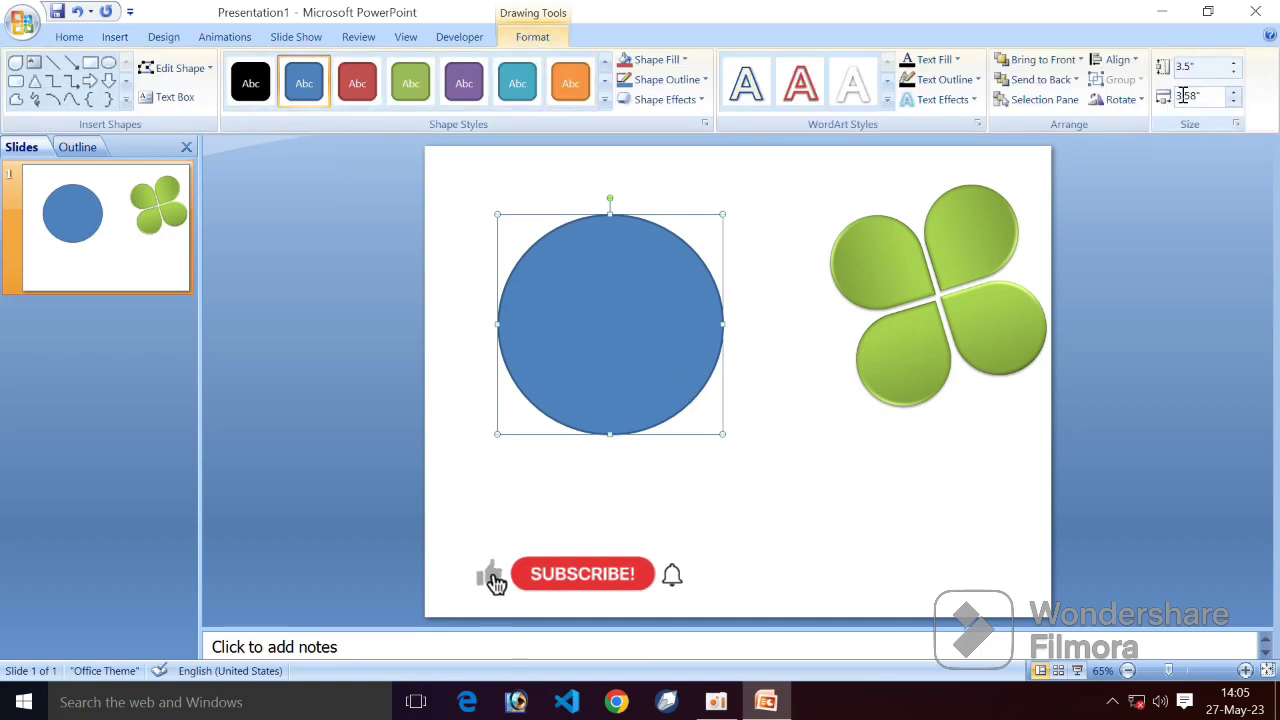
pyautogui.click(1186, 66)
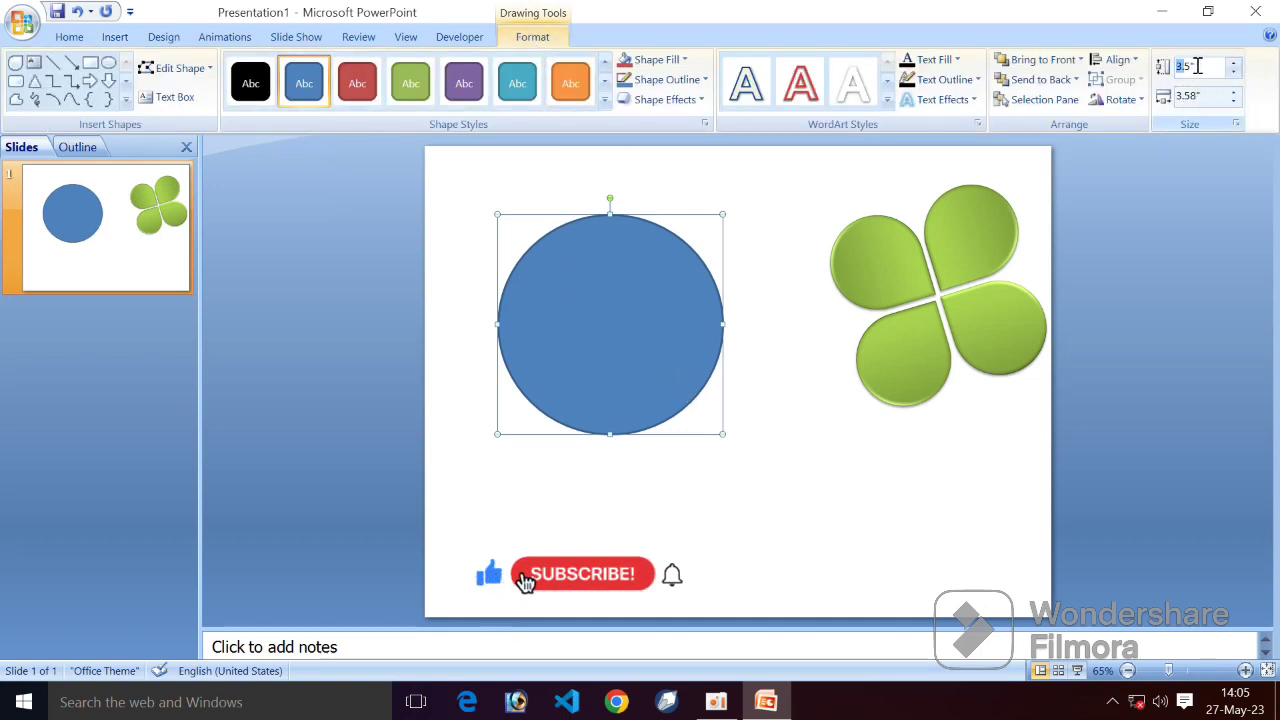
pyautogui.press('Tab')
pyautogui.write('4')
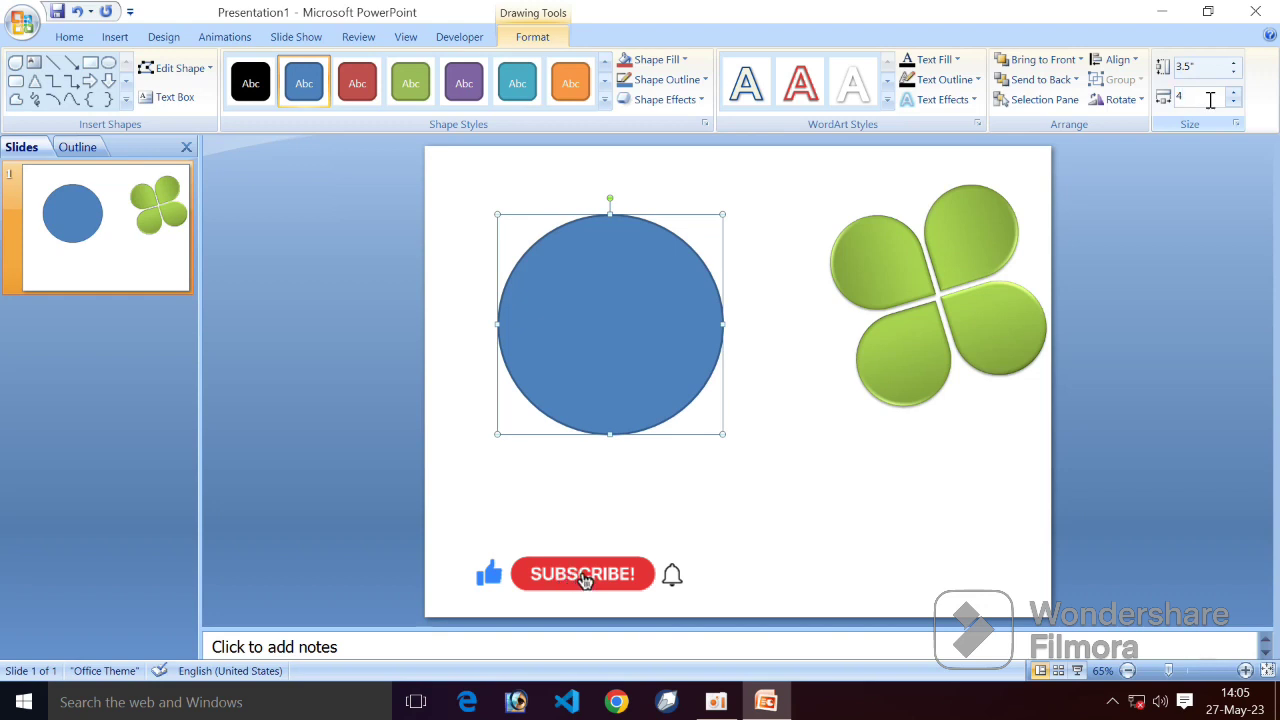
pyautogui.press('Return')
pyautogui.click(1208, 67)
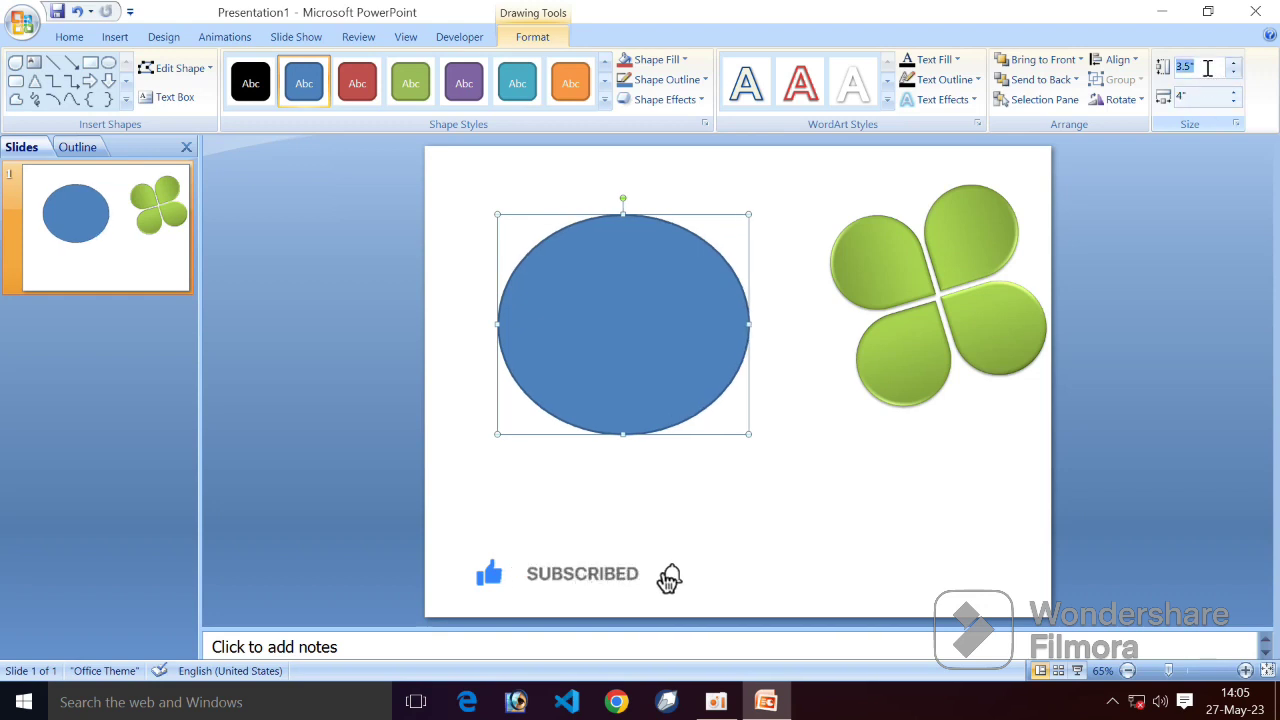
pyautogui.write('4')
pyautogui.press('Return')
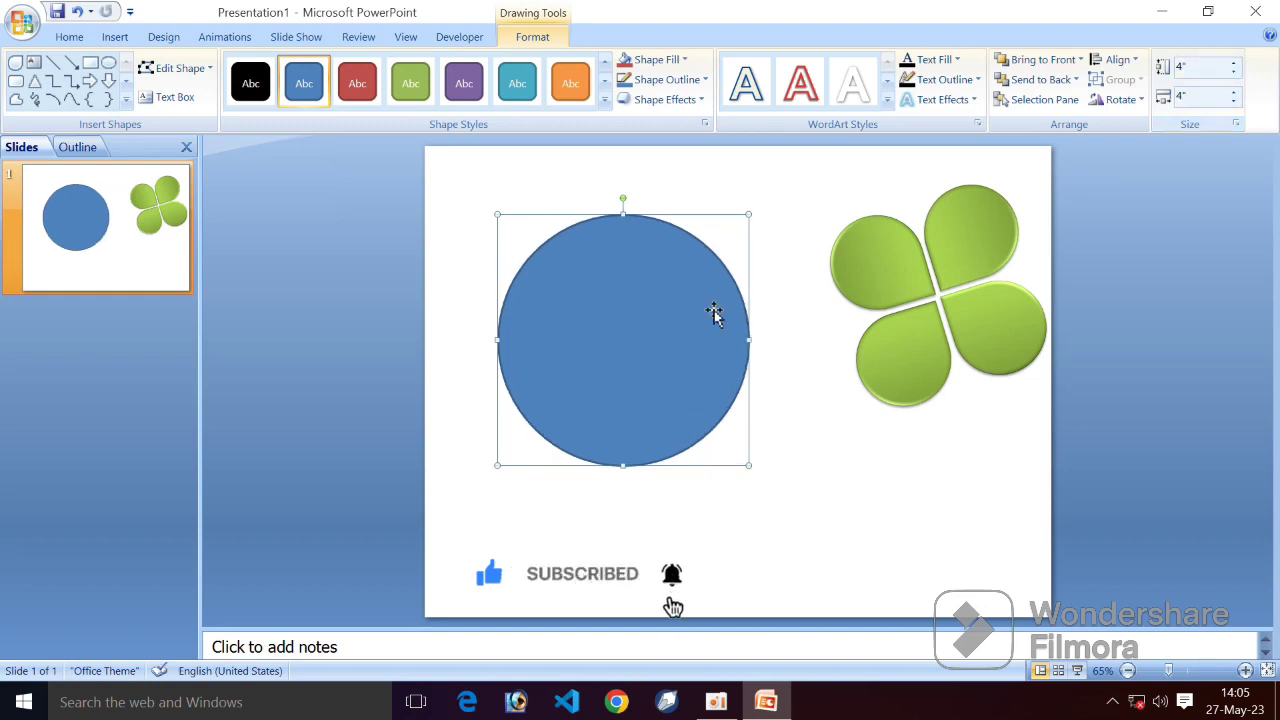
pyautogui.moveTo(620, 326); pyautogui.dragTo(625, 290)
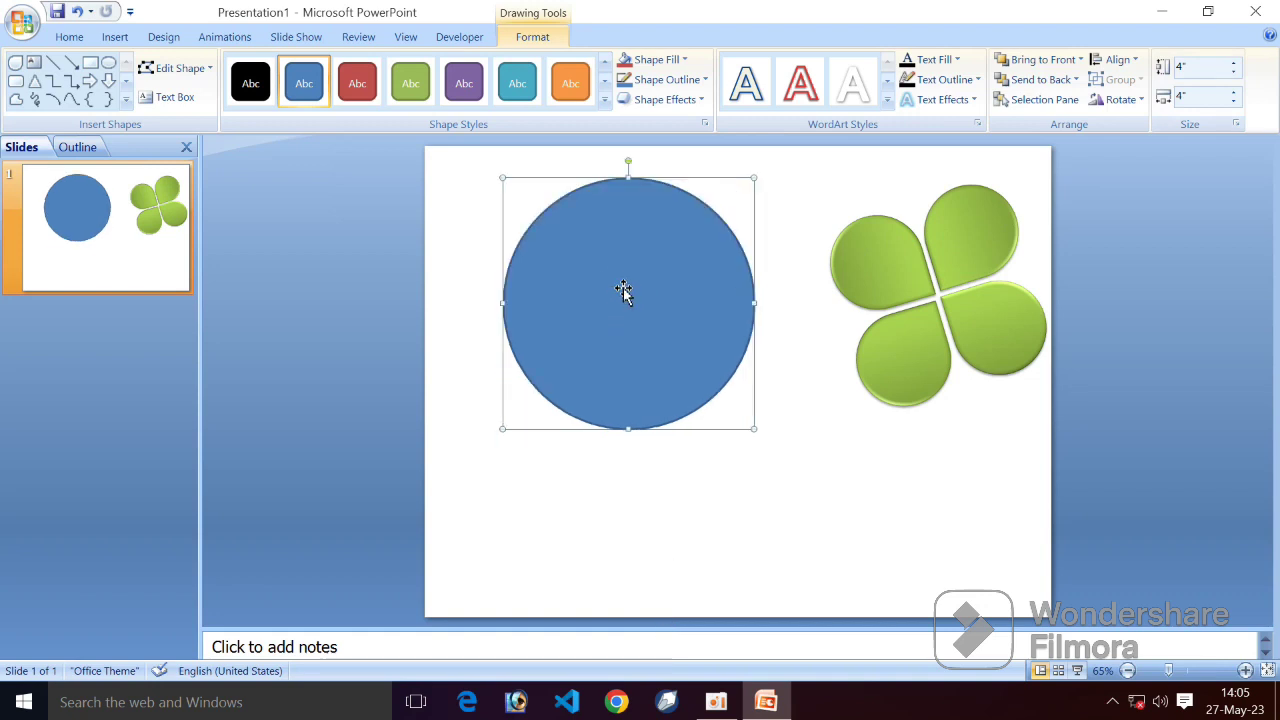
# Step: Apply the red outline-only shape style to the circle, leaving it unfilled
pyautogui.click(605, 99)
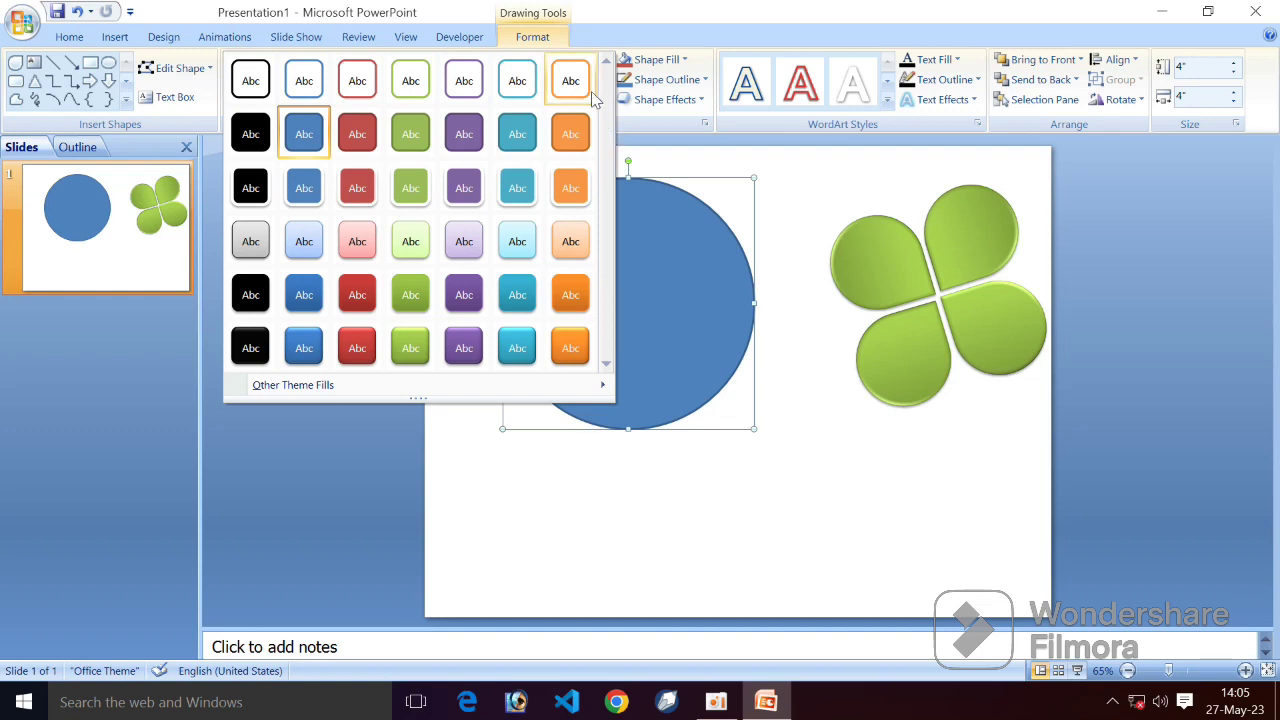
pyautogui.click(352, 86)
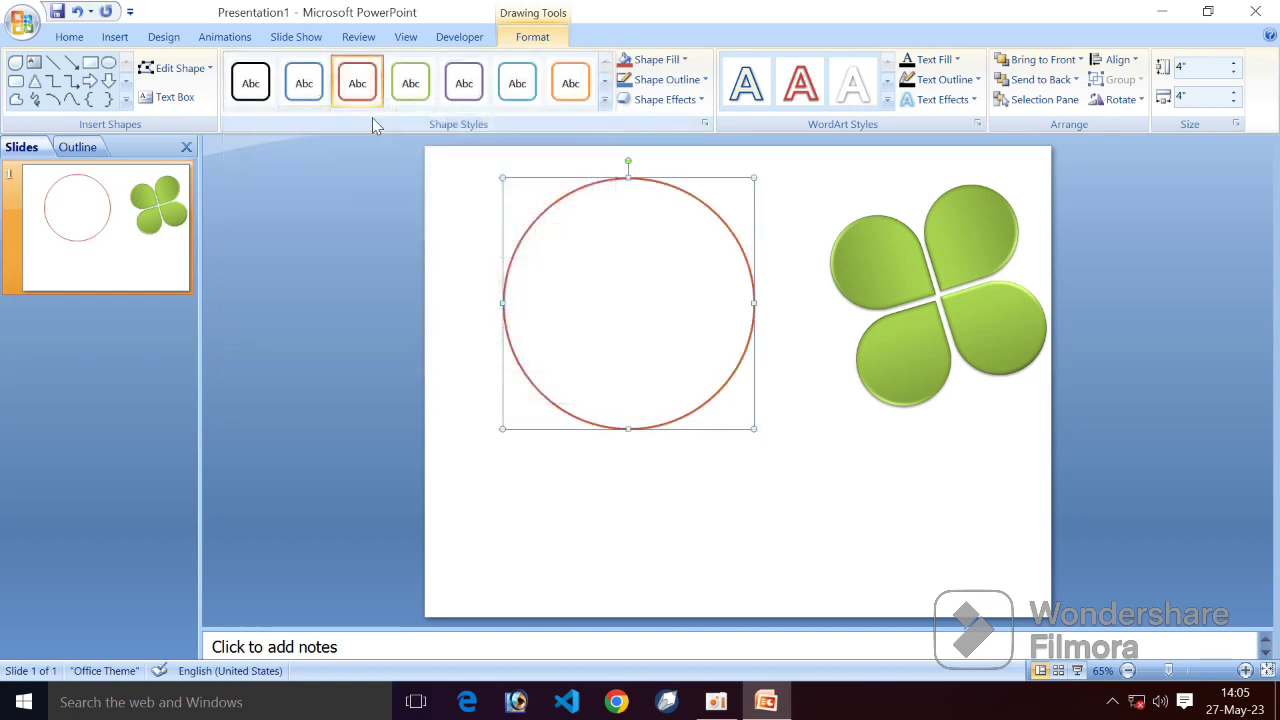
pyautogui.click(474, 263)
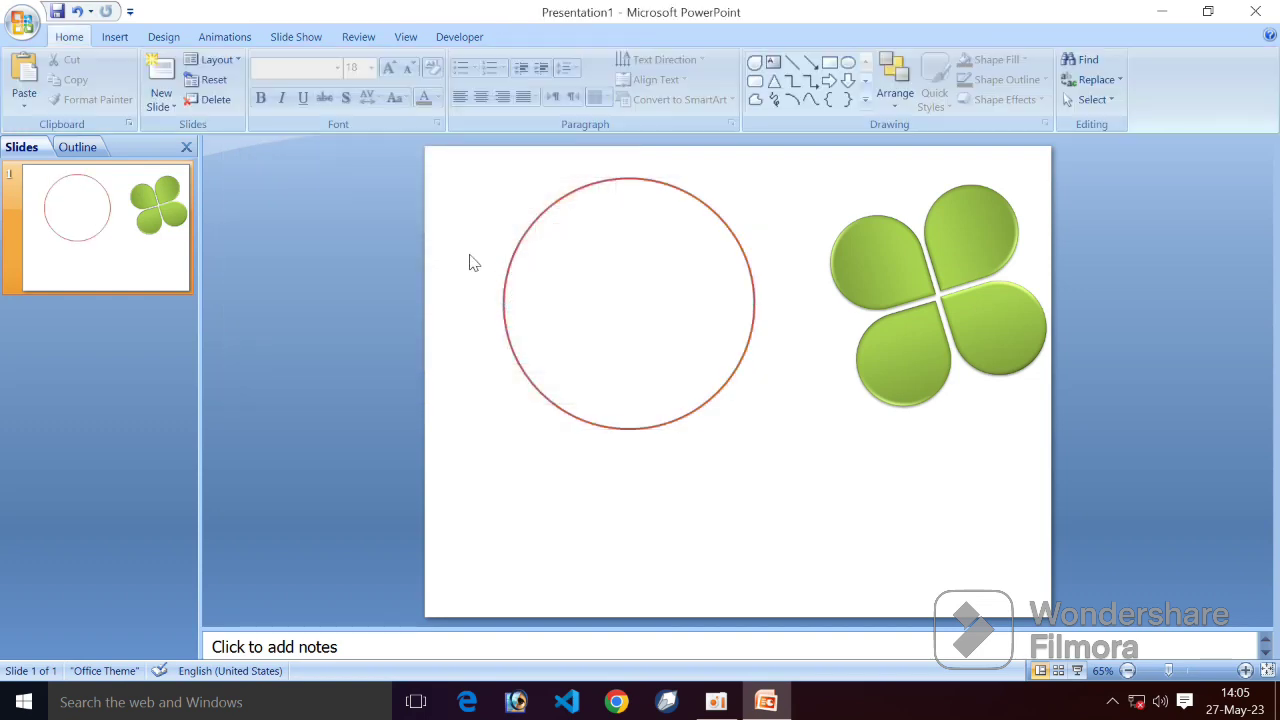
# Step: Draw a vertical line through the circle's centre and style it red
pyautogui.click(114, 36)
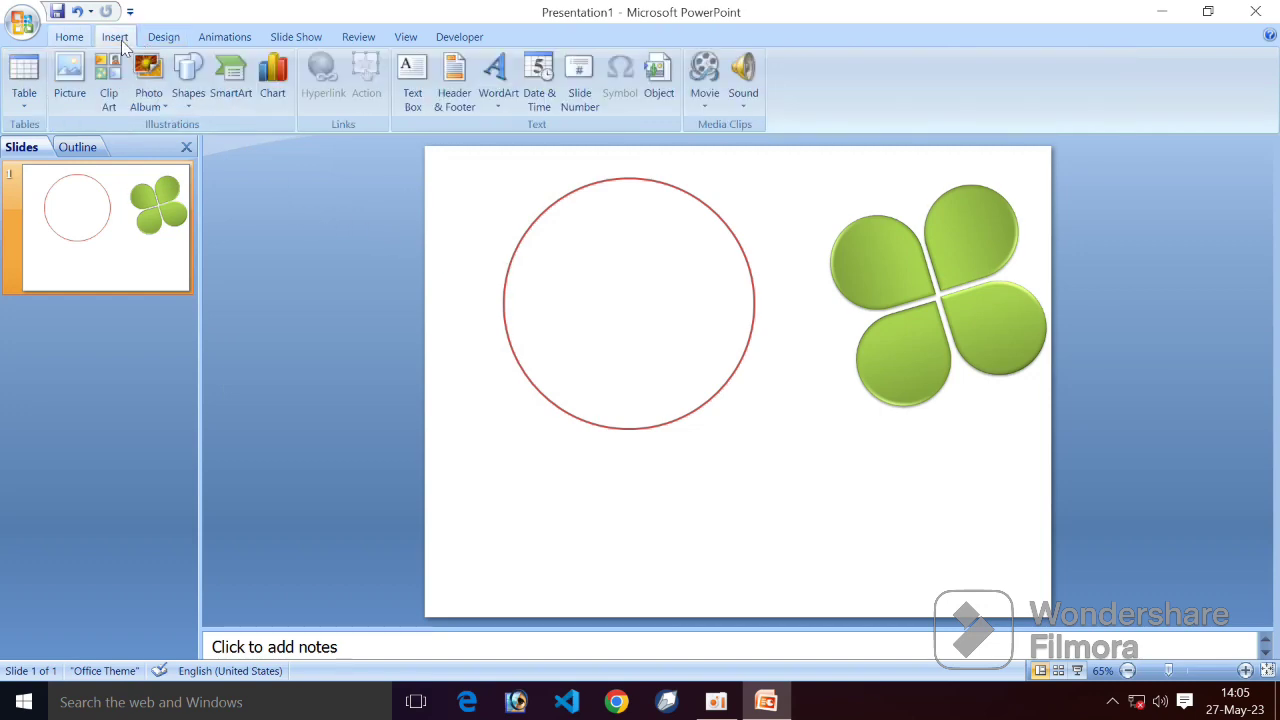
pyautogui.click(190, 95)
pyautogui.click(217, 142)
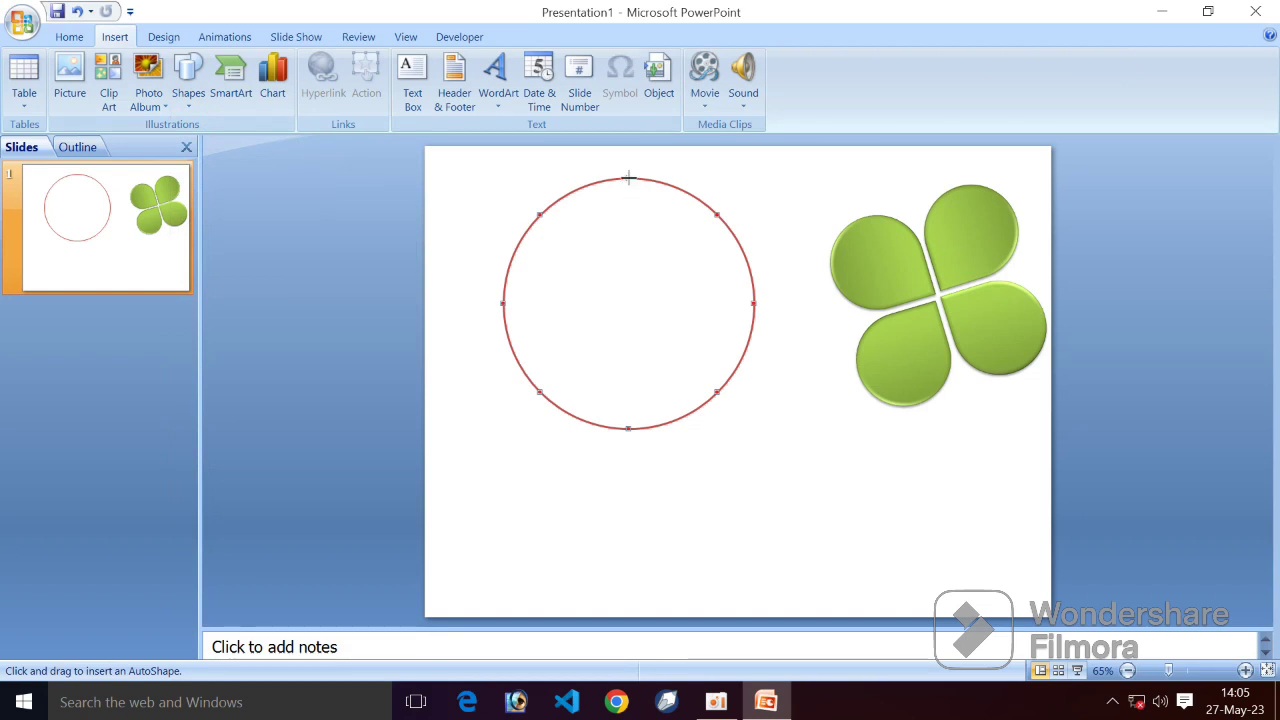
pyautogui.moveTo(629, 242); pyautogui.dragTo(627, 428)
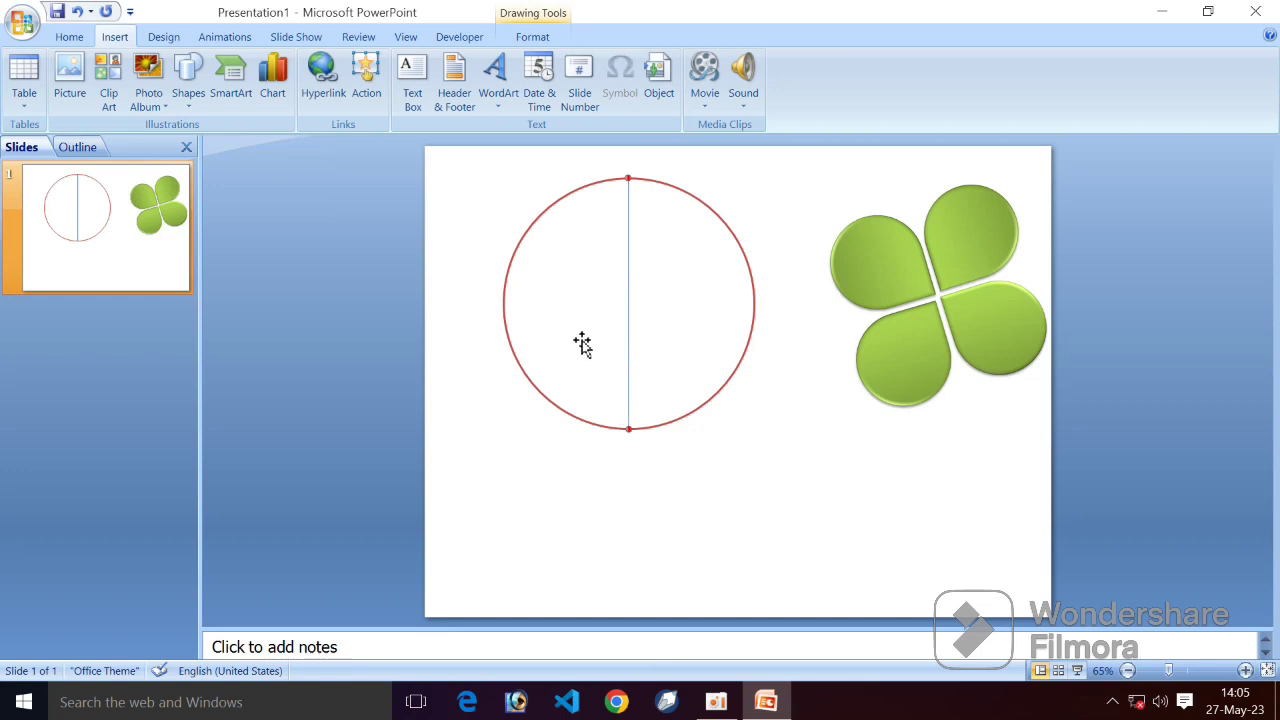
pyautogui.click(532, 37)
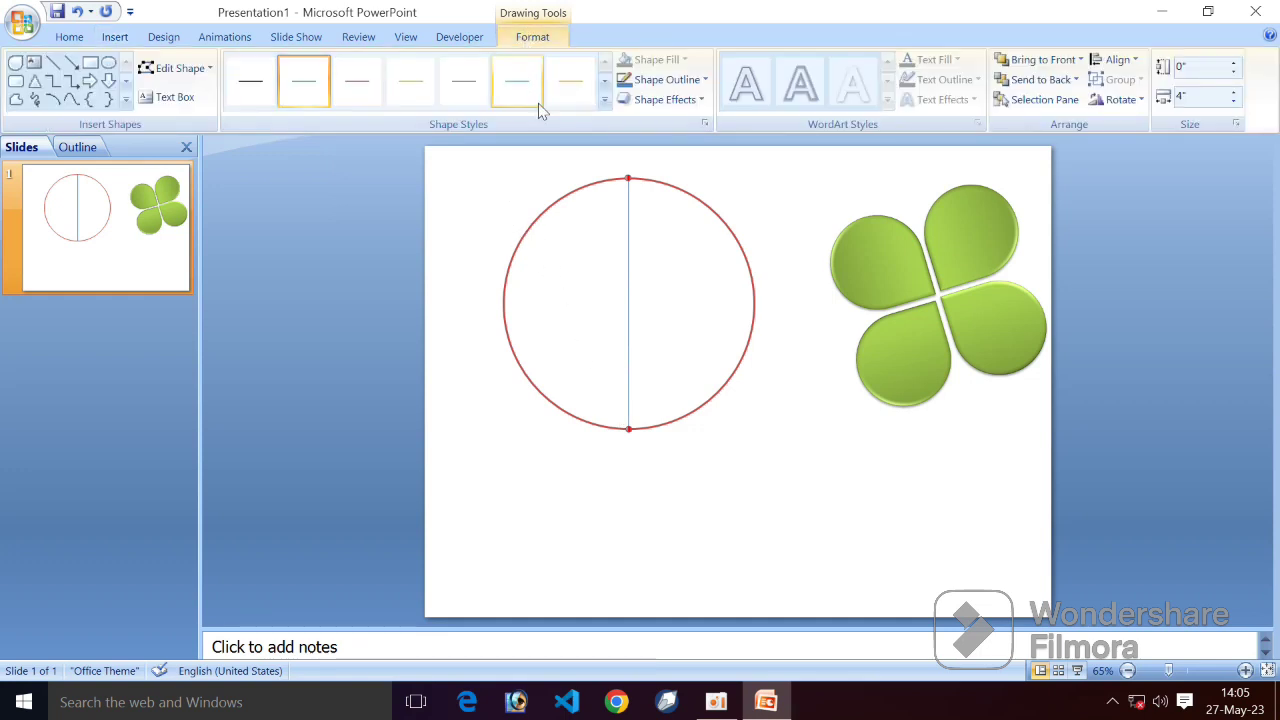
pyautogui.click(604, 99)
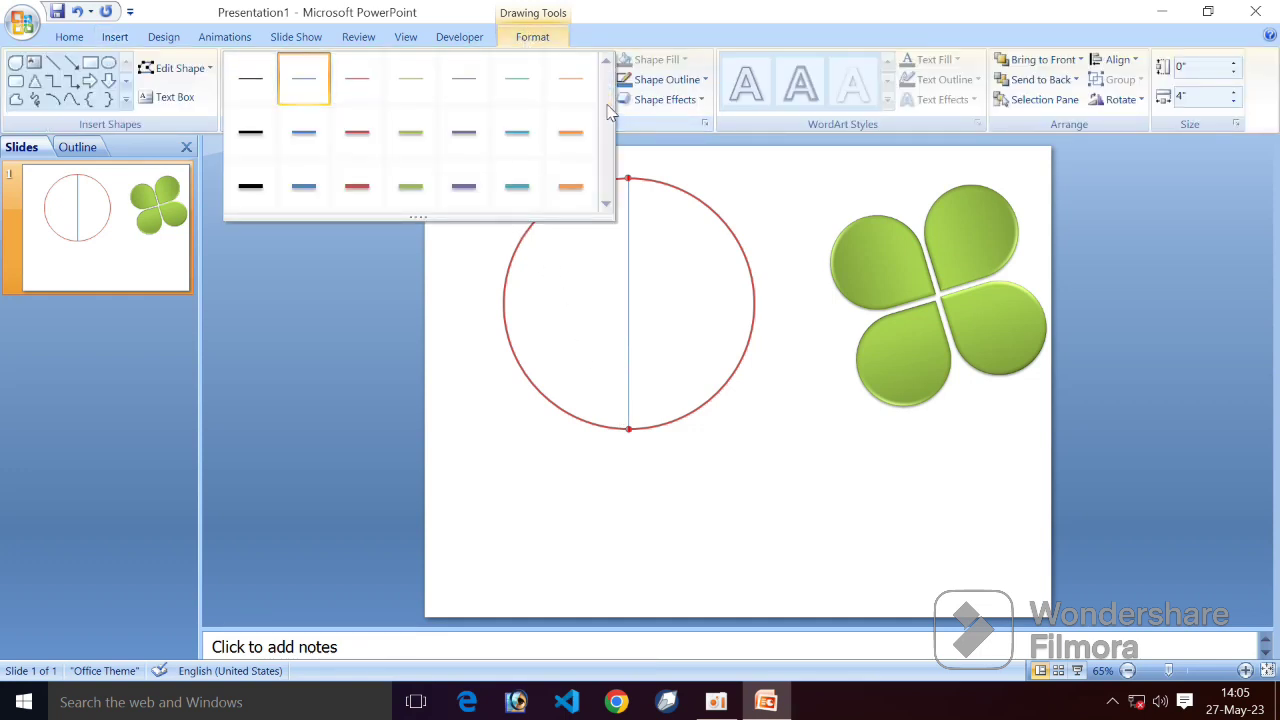
pyautogui.click(357, 187)
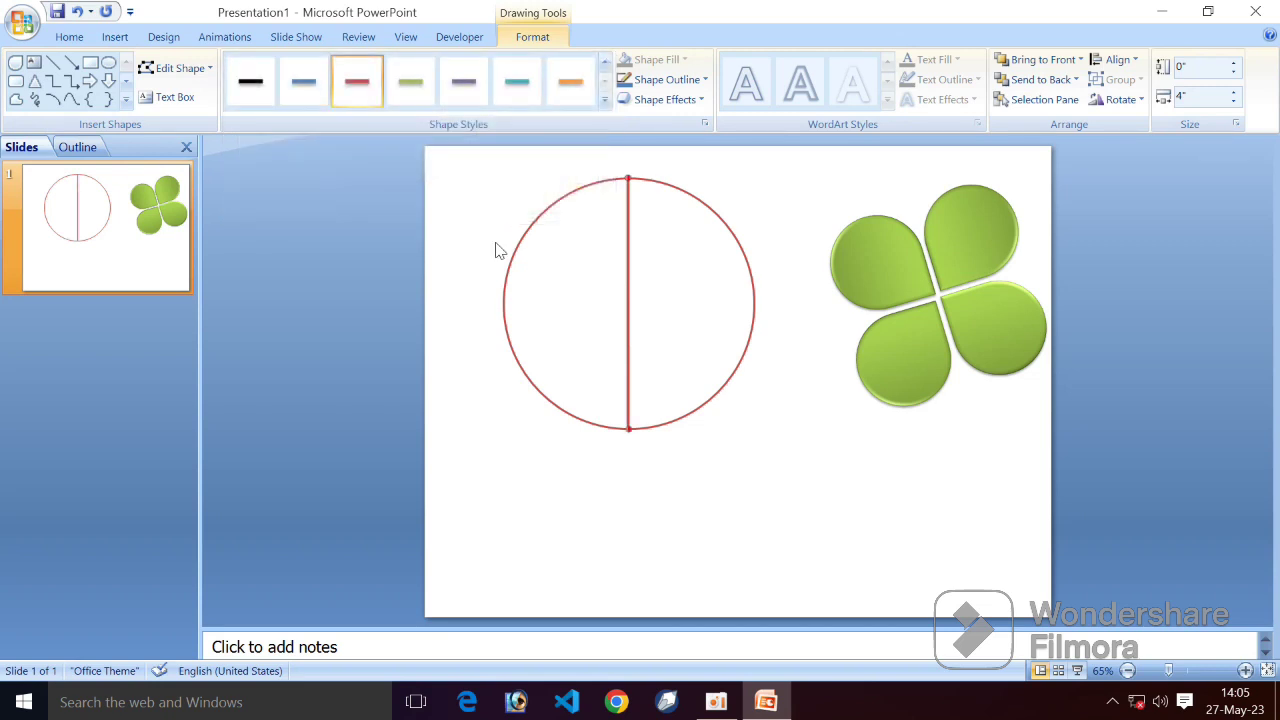
pyautogui.click(673, 466)
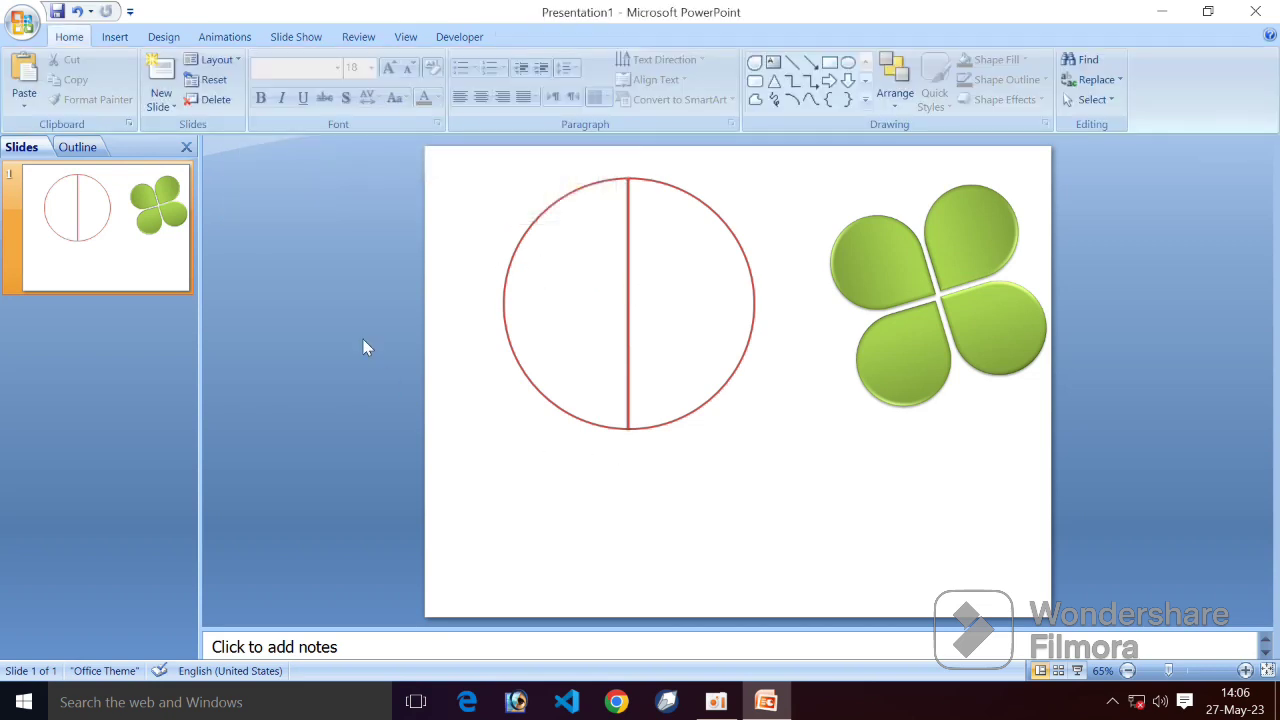
# Step: Add a thick red diagonal line from upper-left to lower-right across the circle
pyautogui.click(114, 38)
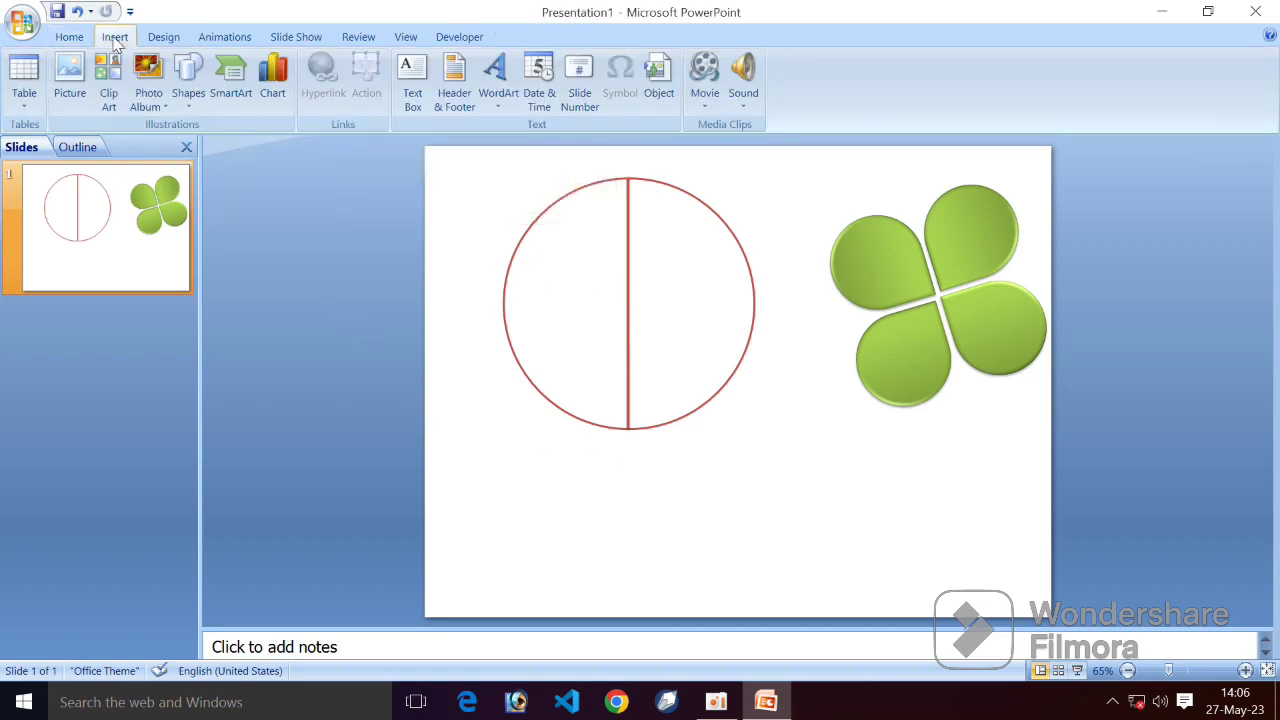
pyautogui.click(190, 95)
pyautogui.click(222, 146)
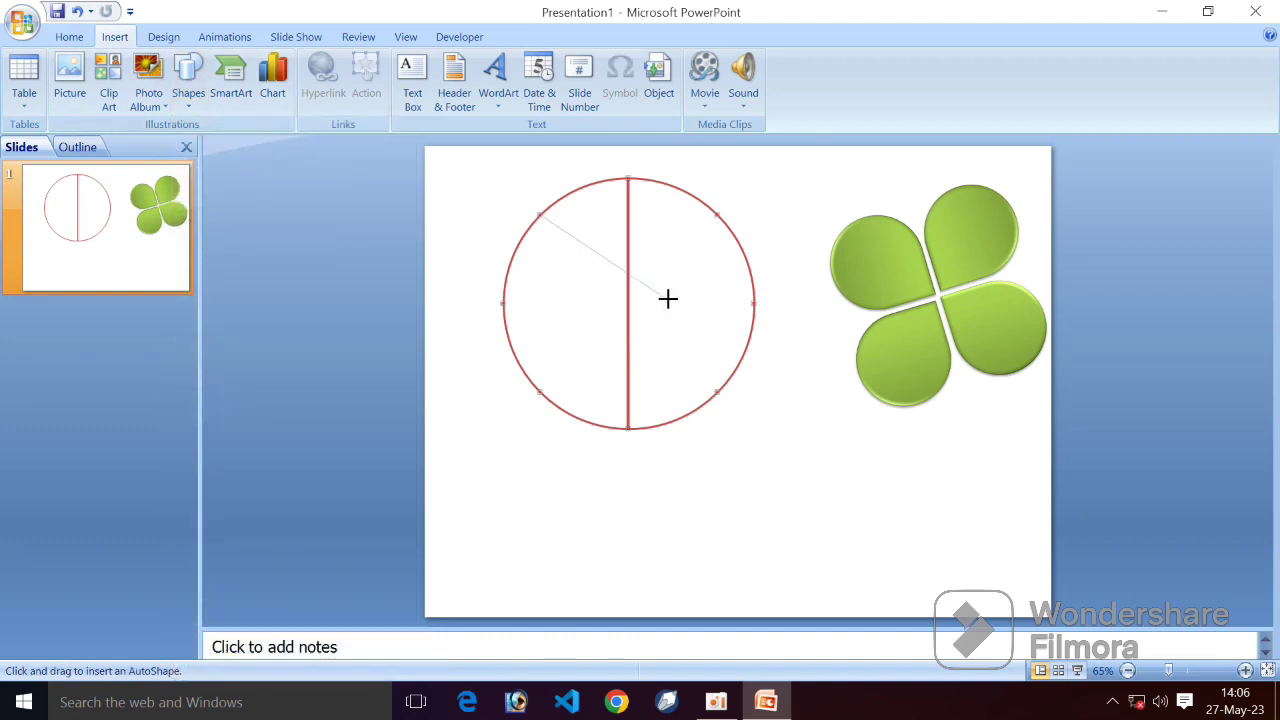
pyautogui.moveTo(668, 298); pyautogui.dragTo(716, 391)
pyautogui.click(530, 36)
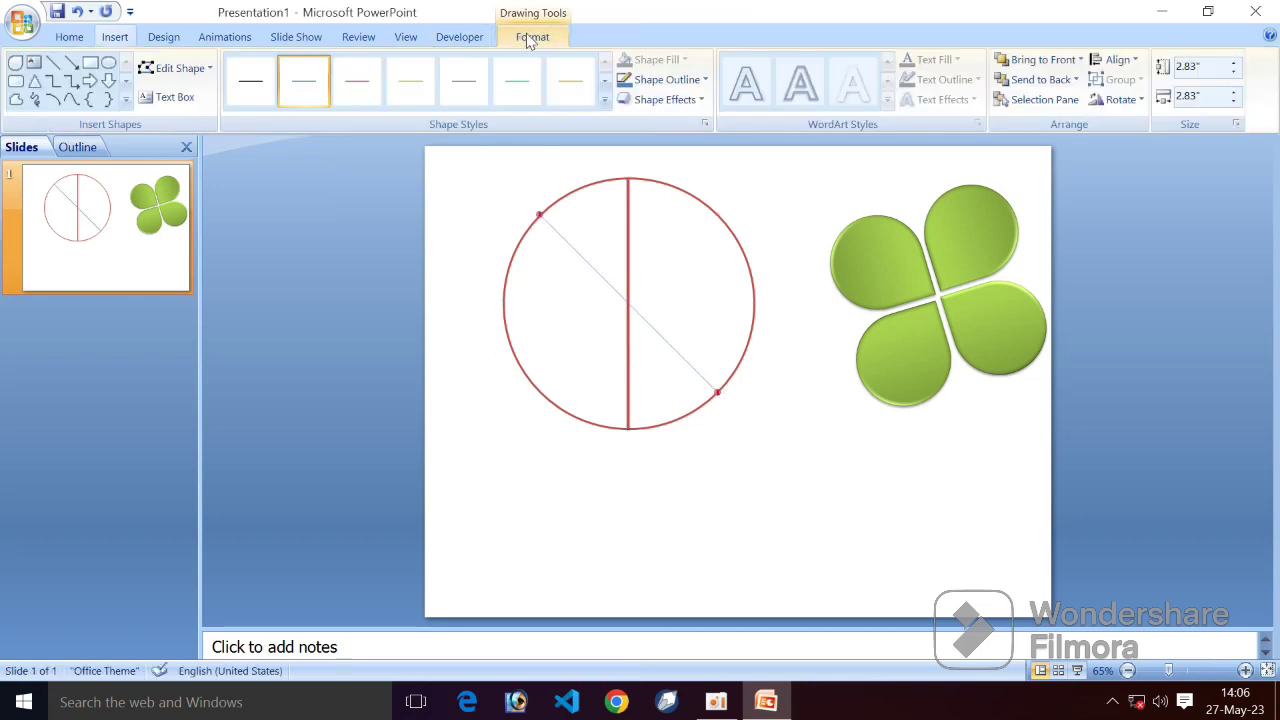
pyautogui.click(608, 104)
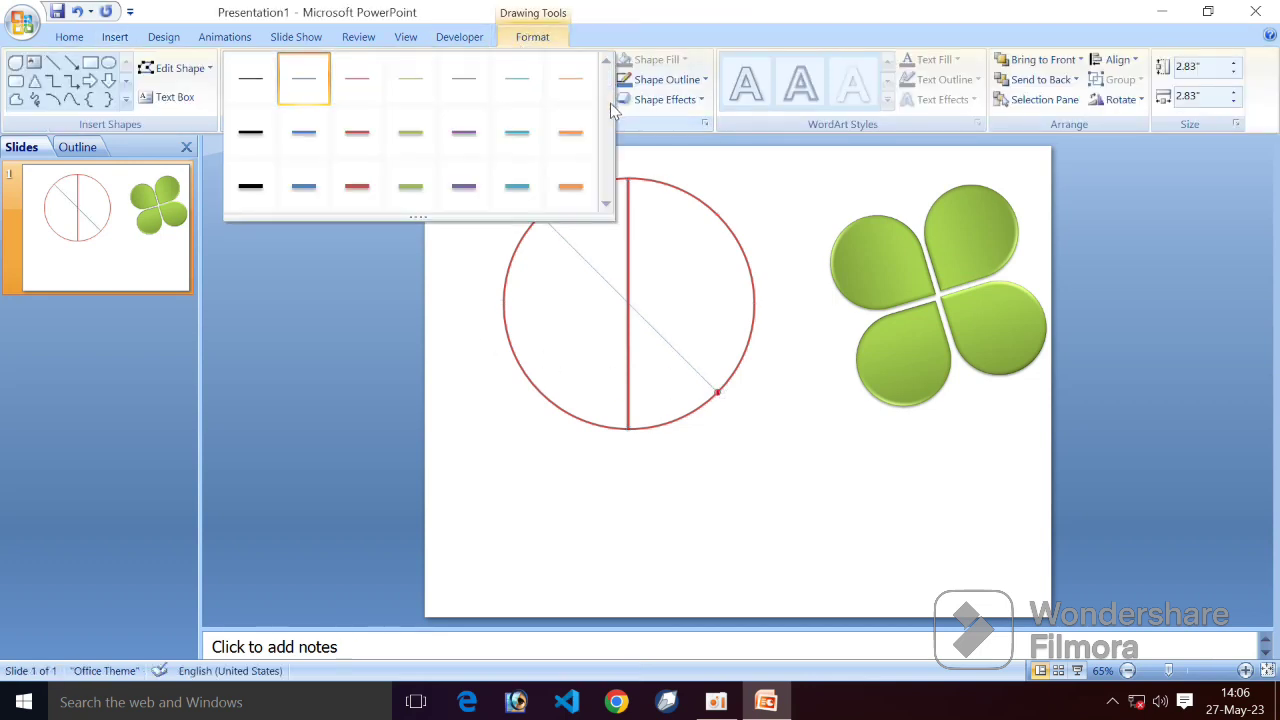
pyautogui.click(357, 188)
pyautogui.click(371, 228)
# Step: Add a thick red horizontal line across the circle's centre
pyautogui.click(115, 36)
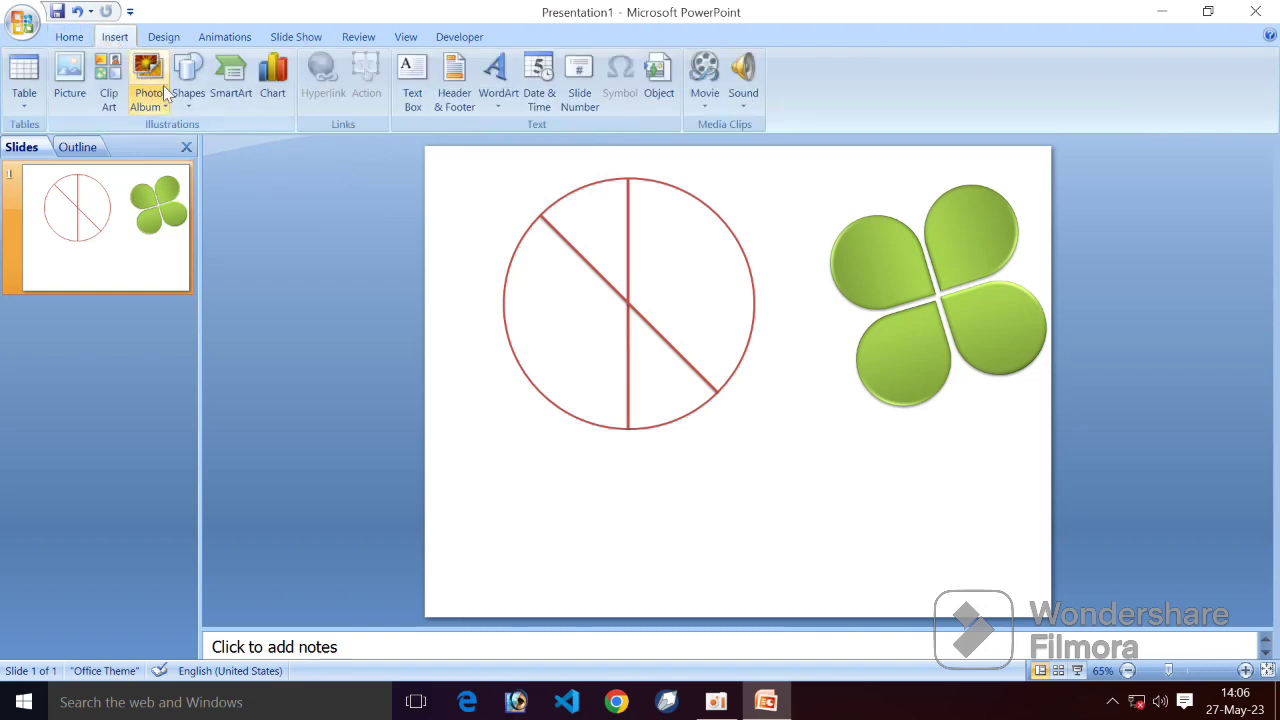
pyautogui.click(188, 80)
pyautogui.click(220, 145)
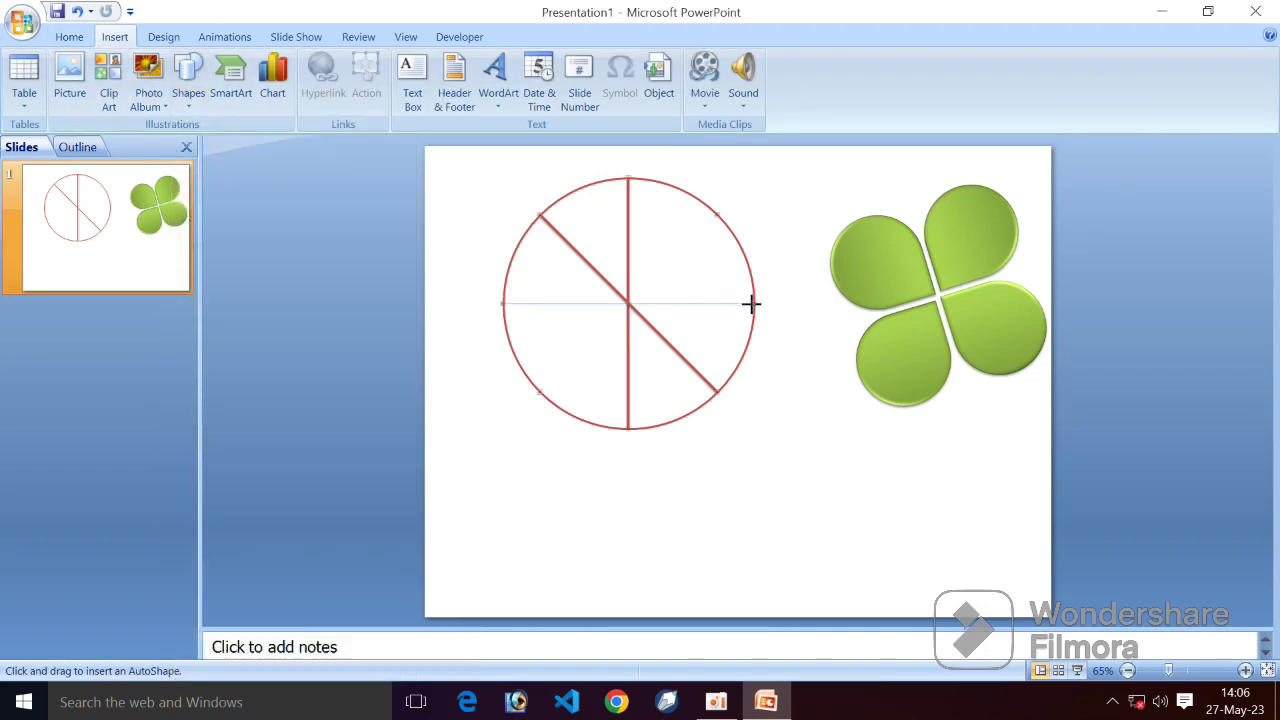
pyautogui.moveTo(752, 303); pyautogui.dragTo(754, 303)
pyautogui.click(788, 305)
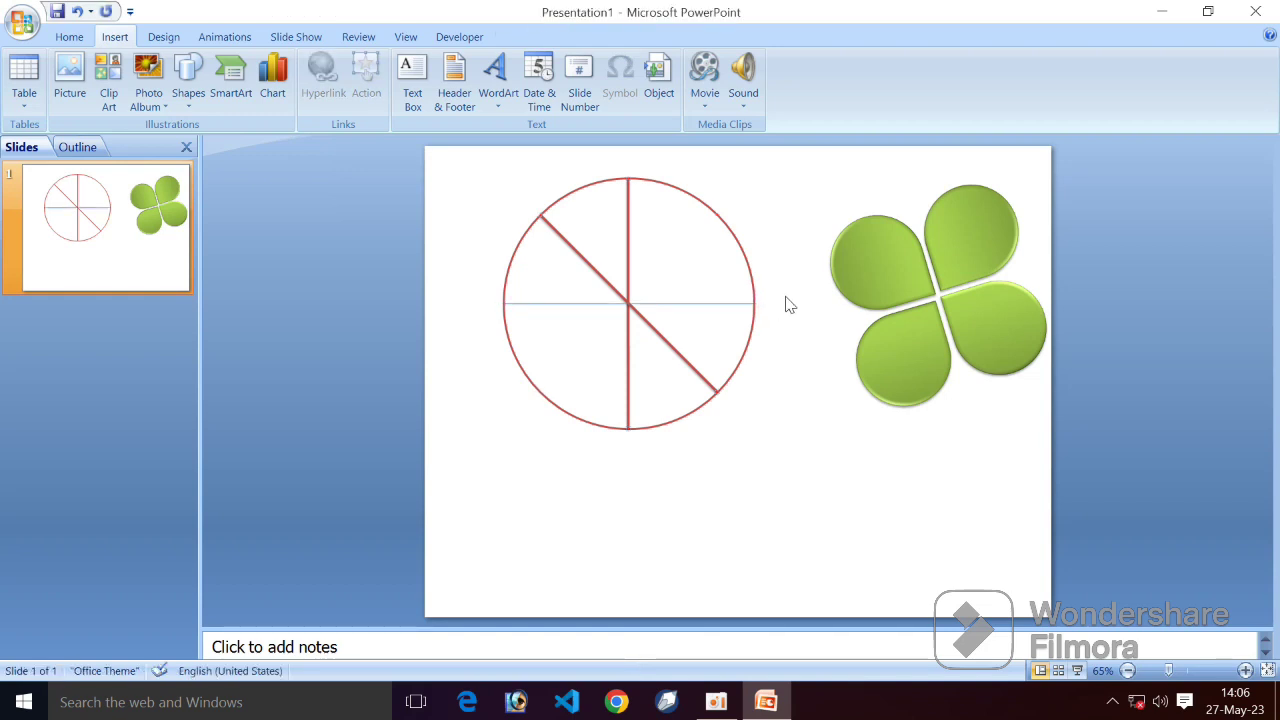
pyautogui.click(603, 310)
pyautogui.click(532, 37)
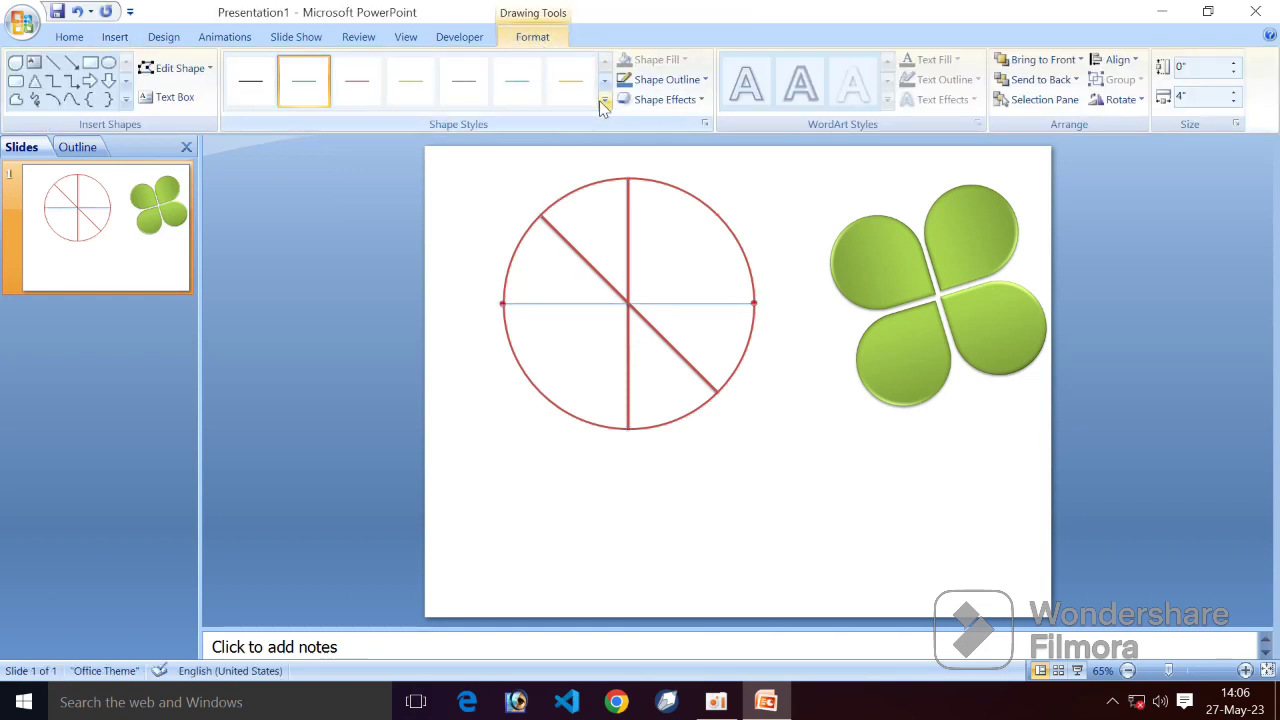
pyautogui.click(603, 103)
pyautogui.click(357, 186)
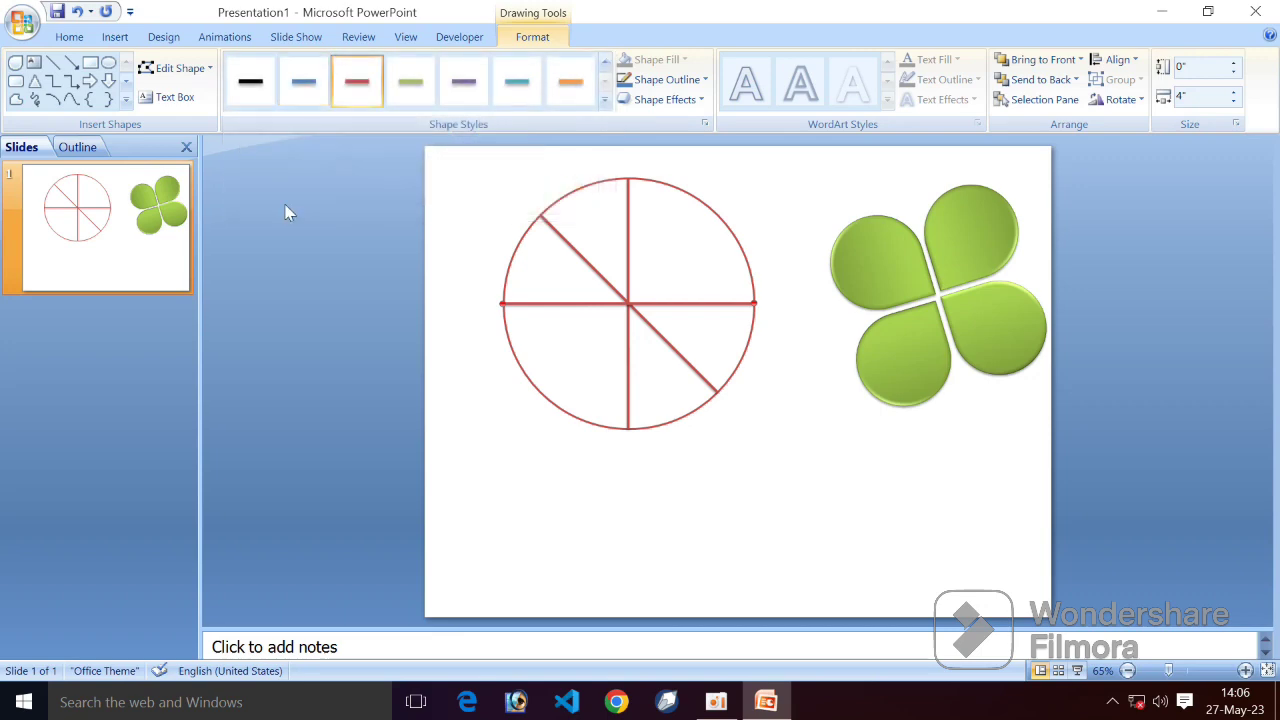
pyautogui.click(90, 11)
pyautogui.click(163, 37)
pyautogui.click(115, 37)
pyautogui.click(188, 80)
# Step: Draw two thick red spokes: a lower-left to upper-right diagonal and one from the top through the centre
pyautogui.click(189, 157)
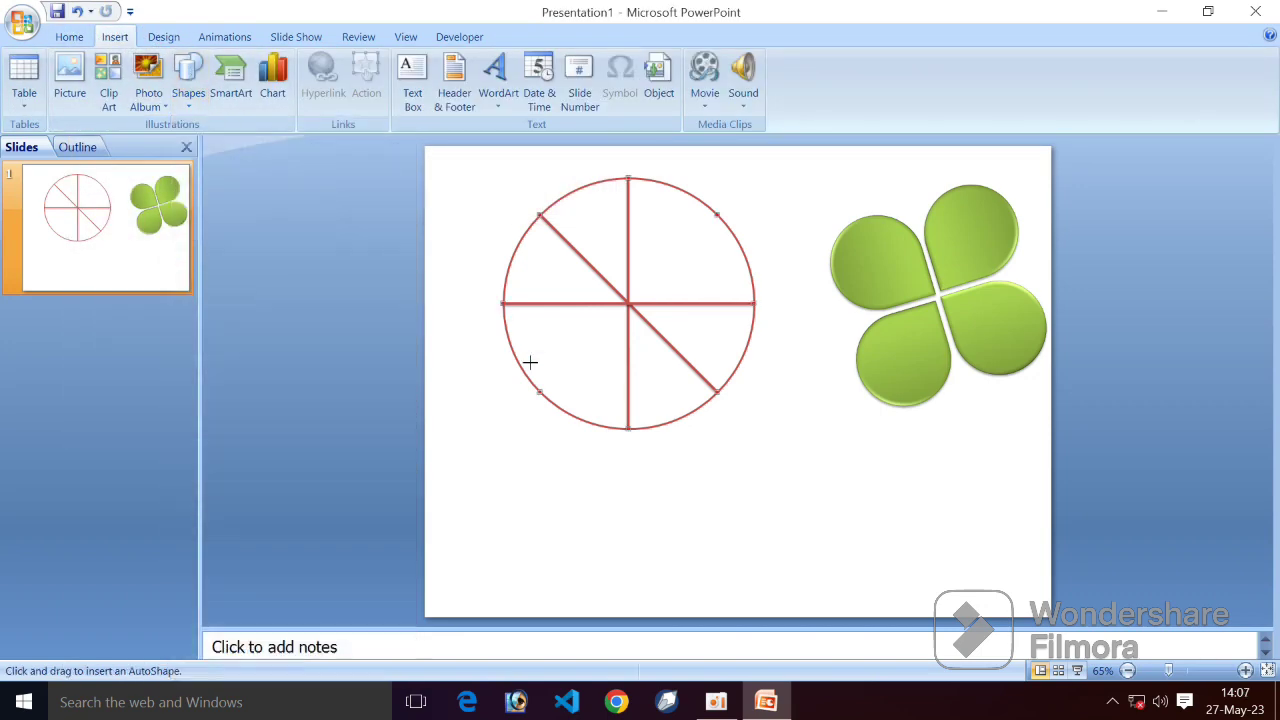
pyautogui.moveTo(539, 391); pyautogui.dragTo(717, 214)
pyautogui.click(532, 37)
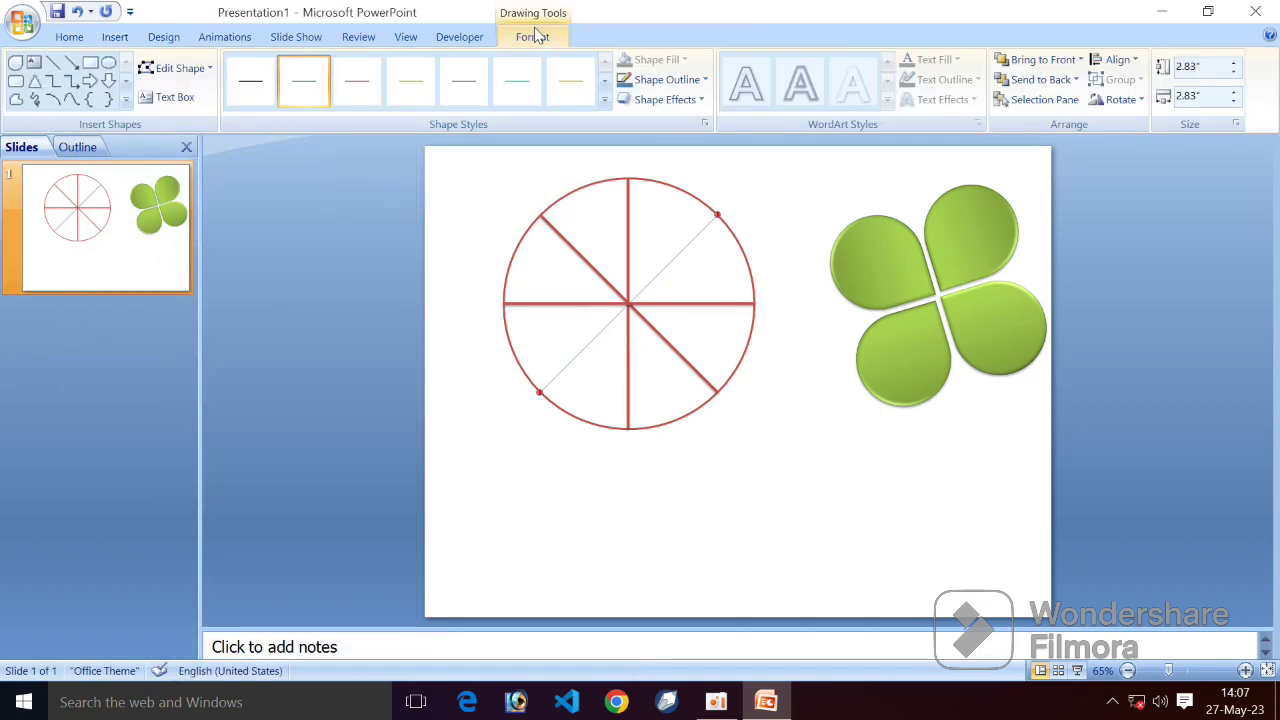
pyautogui.click(603, 103)
pyautogui.click(356, 189)
pyautogui.click(437, 309)
pyautogui.click(188, 80)
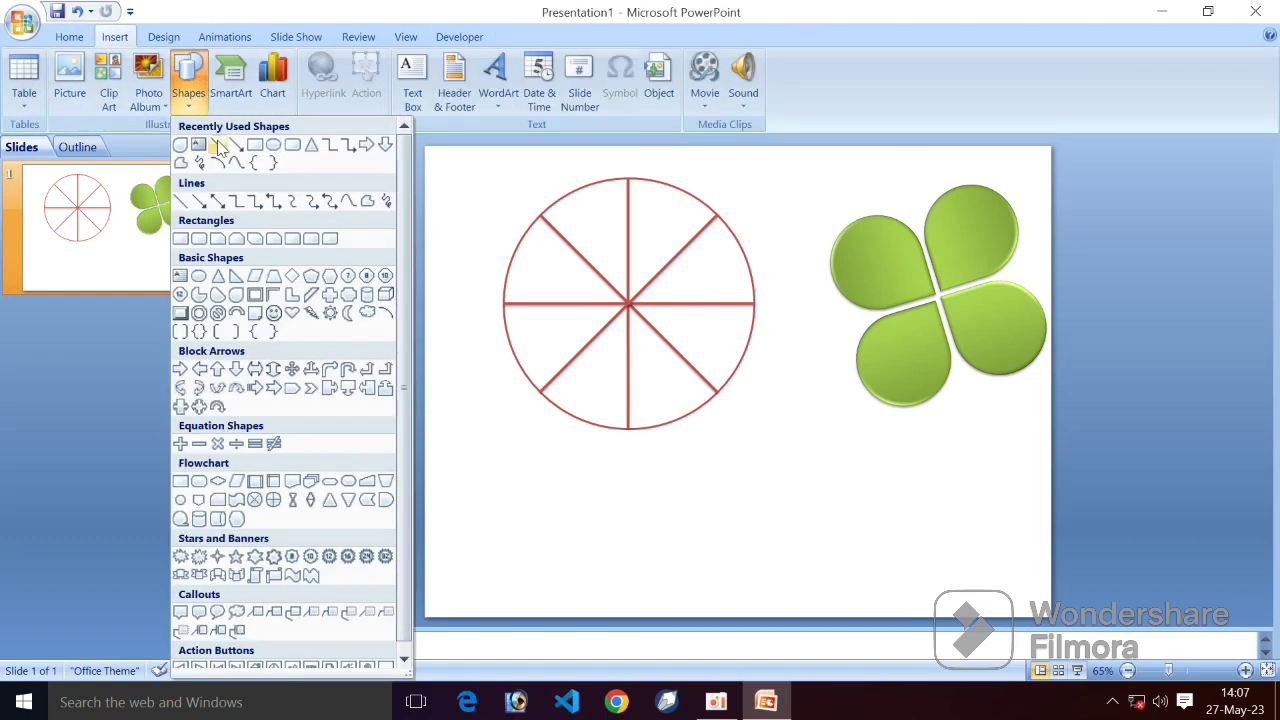
pyautogui.click(219, 146)
pyautogui.moveTo(583, 188); pyautogui.dragTo(680, 412)
pyautogui.click(603, 103)
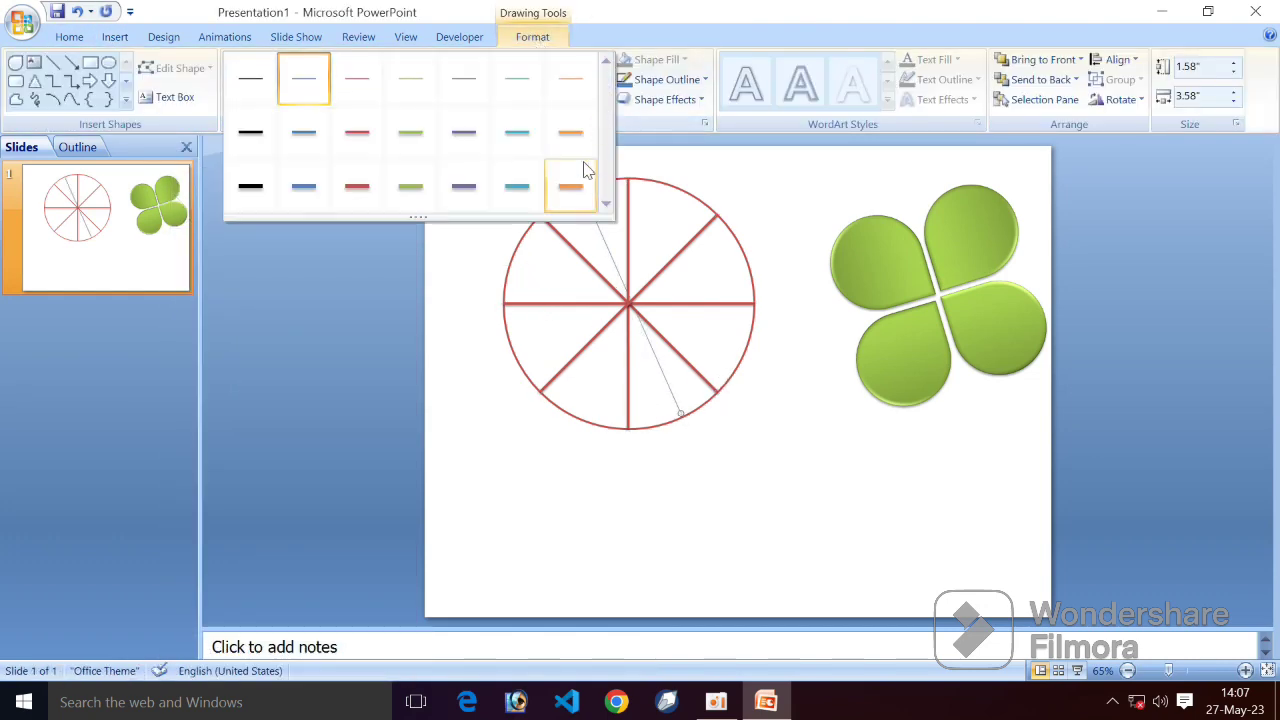
pyautogui.click(357, 189)
pyautogui.click(470, 247)
# Step: Add two more thick red spokes: a shallow rim-to-rim one and a lower-left to upper-right one
pyautogui.click(115, 37)
pyautogui.click(188, 80)
pyautogui.click(184, 145)
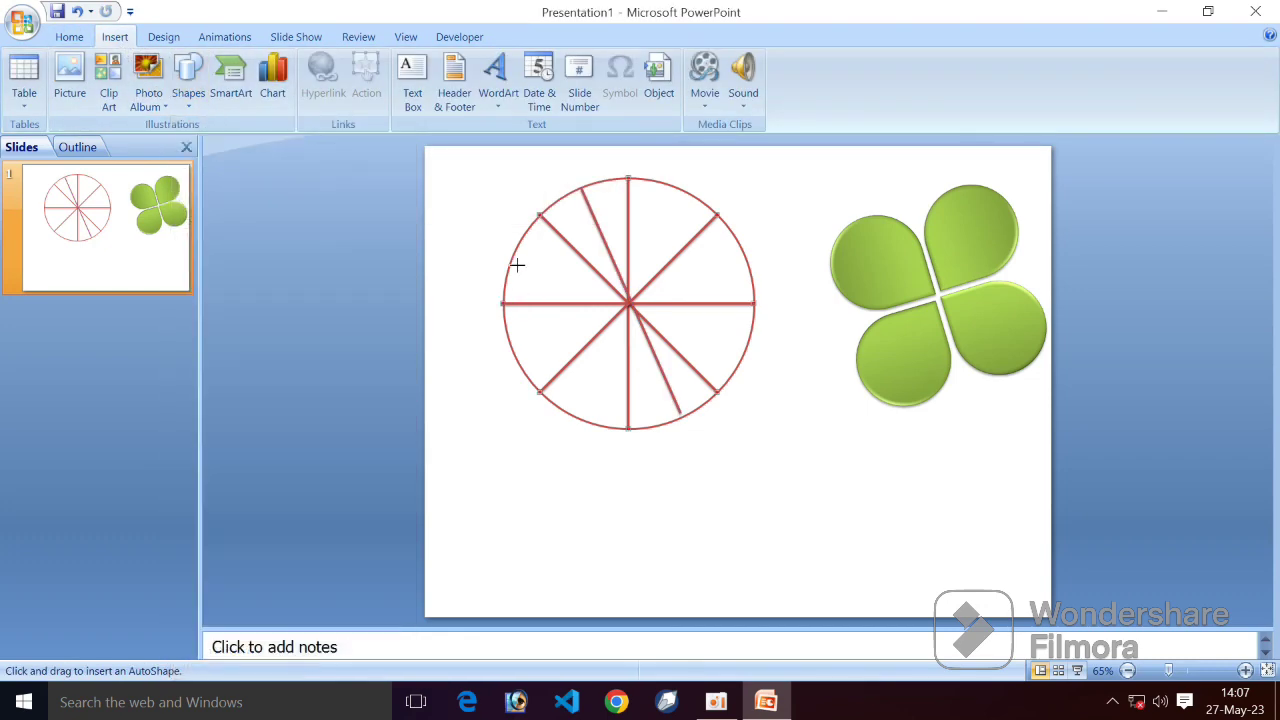
pyautogui.moveTo(706, 323); pyautogui.dragTo(743, 355)
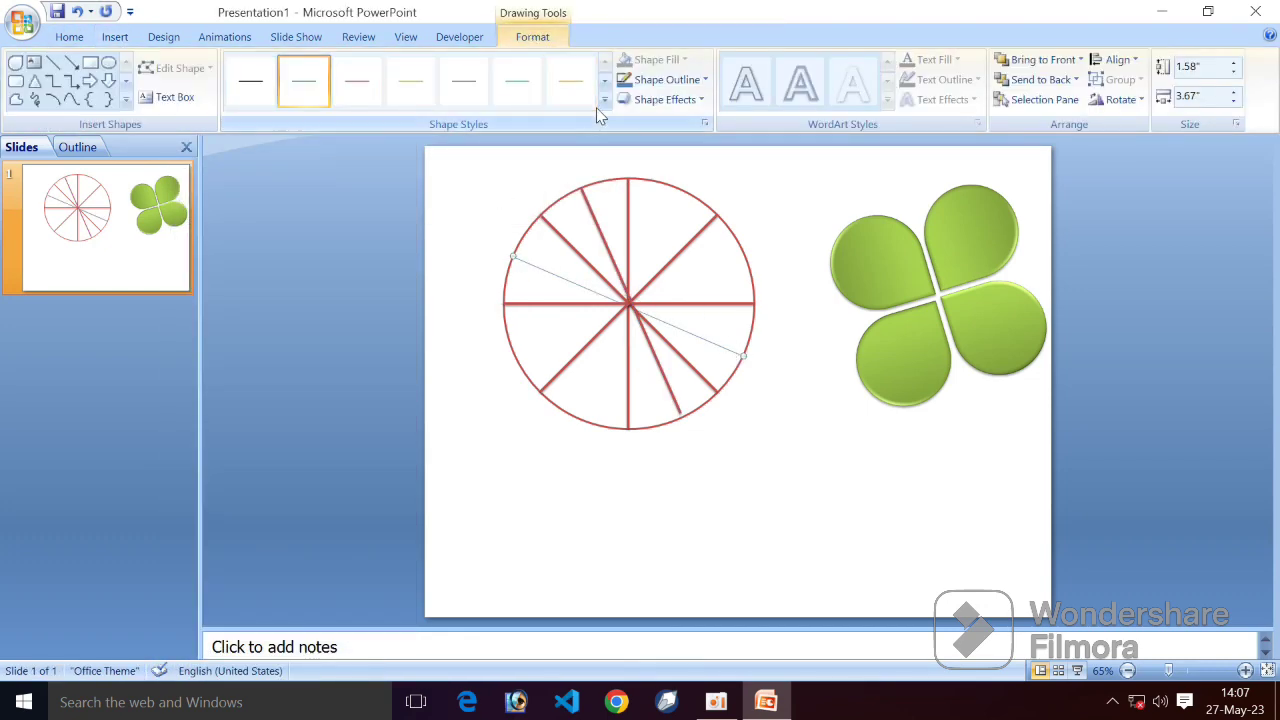
pyautogui.click(603, 103)
pyautogui.click(340, 193)
pyautogui.click(401, 259)
pyautogui.click(115, 37)
pyautogui.click(188, 80)
pyautogui.click(184, 145)
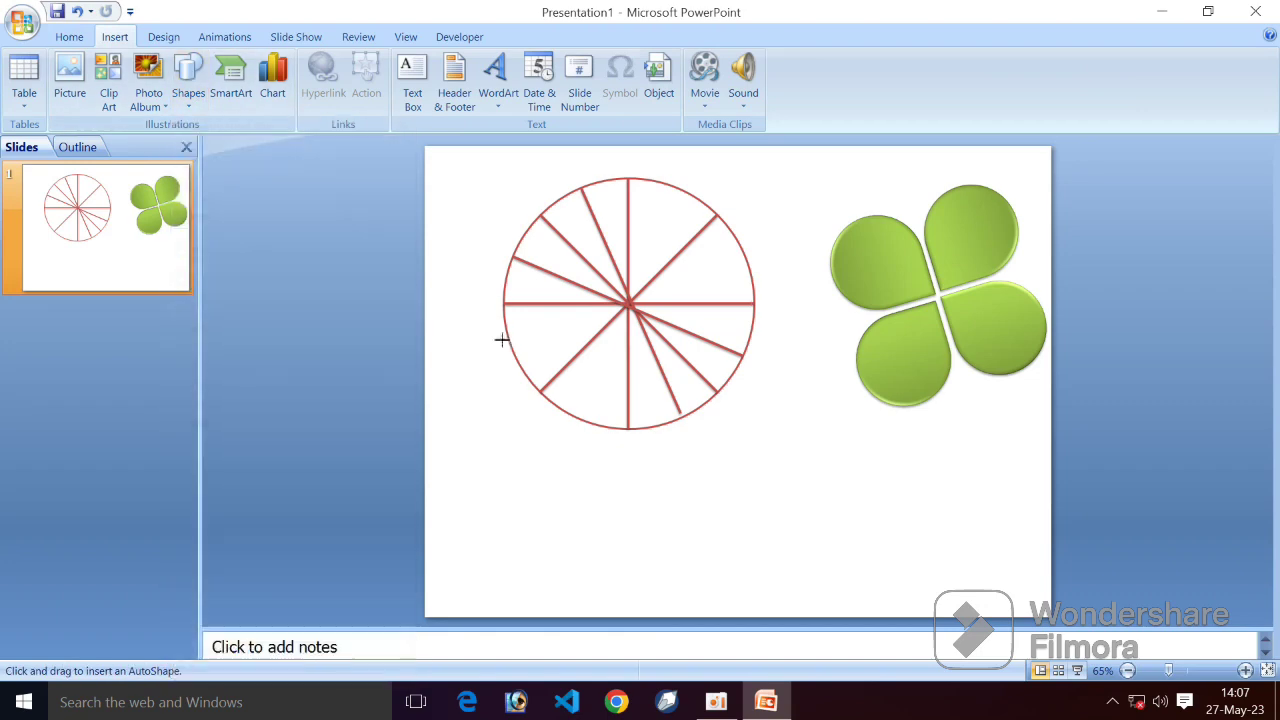
pyautogui.moveTo(512, 349); pyautogui.dragTo(743, 251)
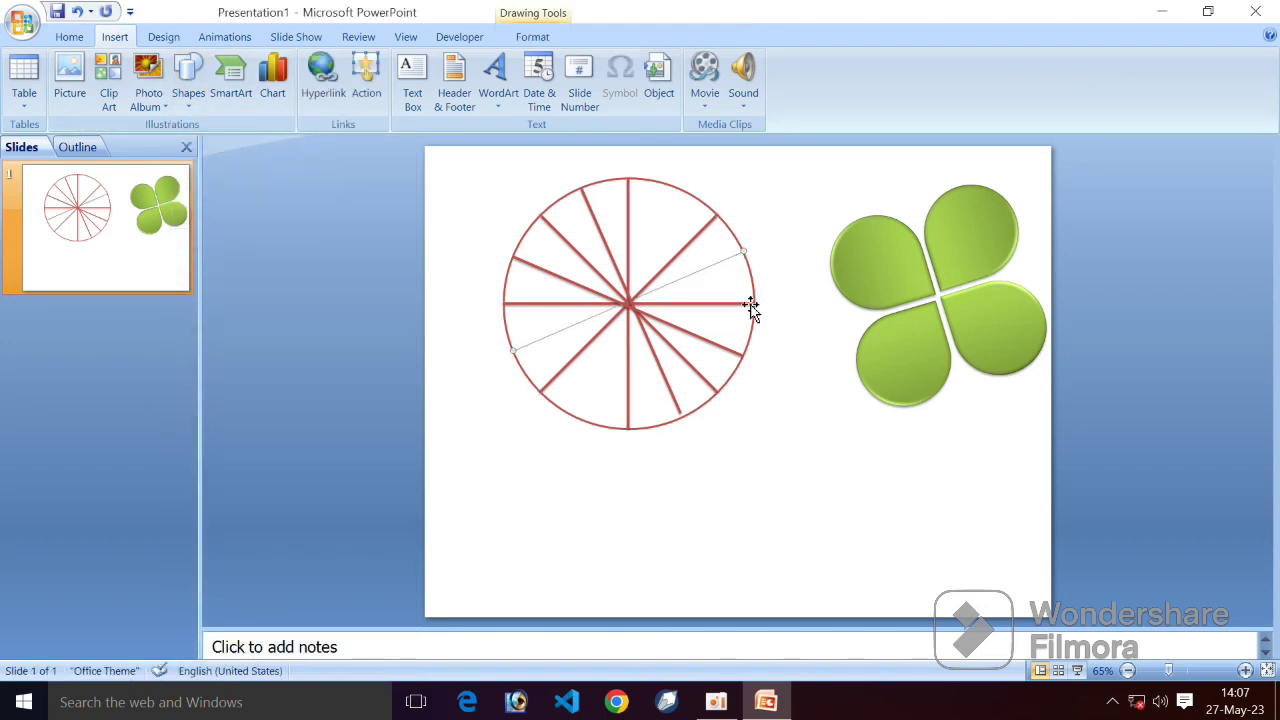
pyautogui.click(533, 37)
pyautogui.click(604, 100)
pyautogui.click(354, 191)
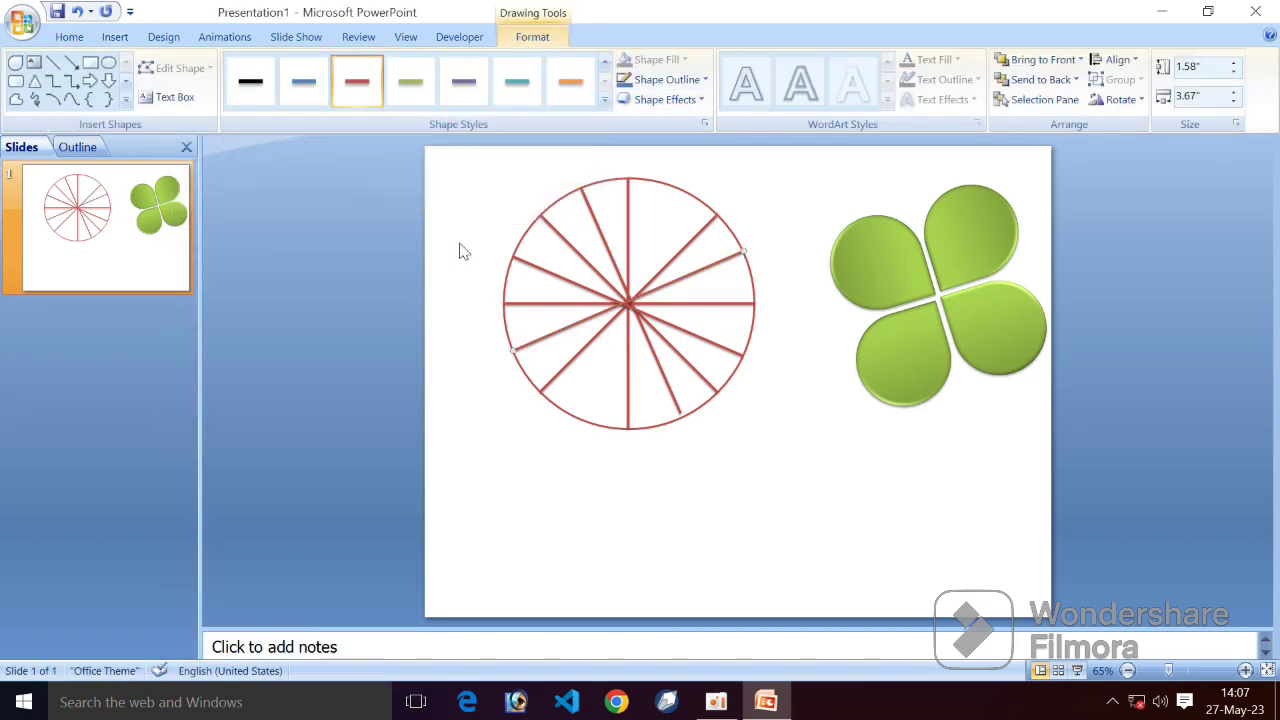
pyautogui.click(460, 249)
# Step: Add a final thick red spoke from the top rim to the lower-left rim
pyautogui.click(115, 37)
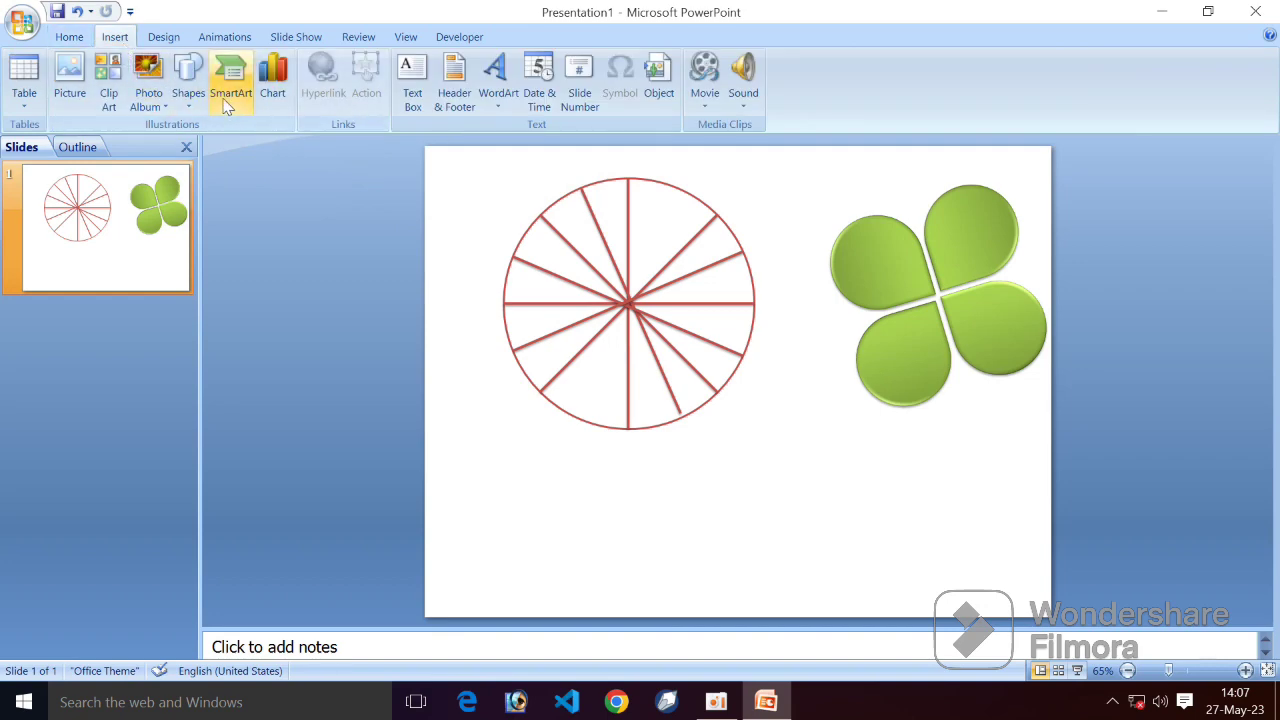
pyautogui.click(195, 88)
pyautogui.click(219, 147)
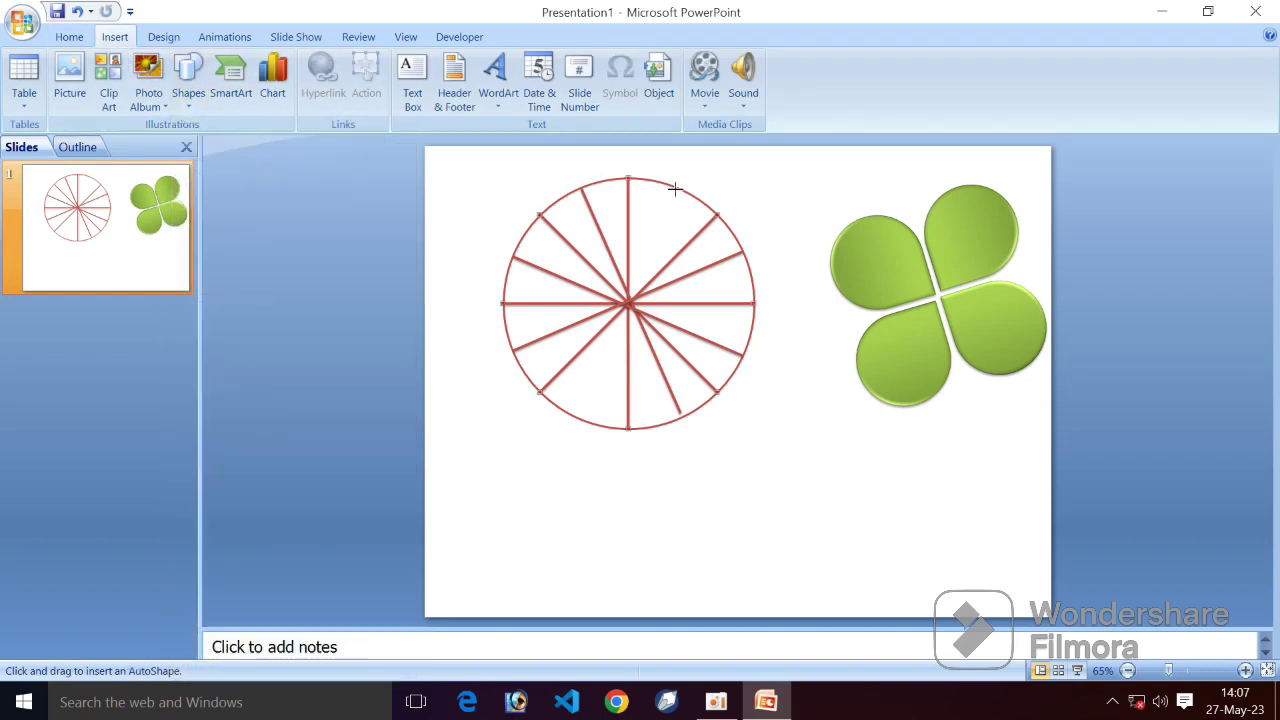
pyautogui.moveTo(628, 330); pyautogui.dragTo(577, 417)
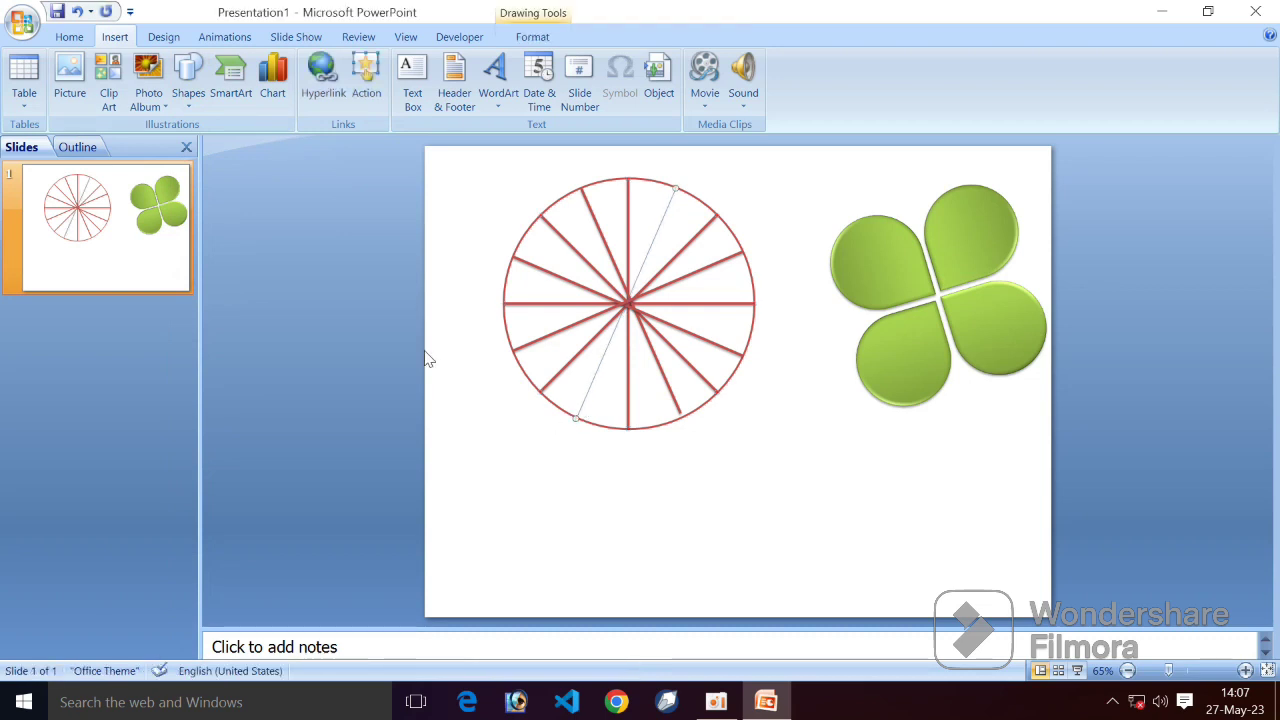
pyautogui.click(540, 40)
pyautogui.click(604, 100)
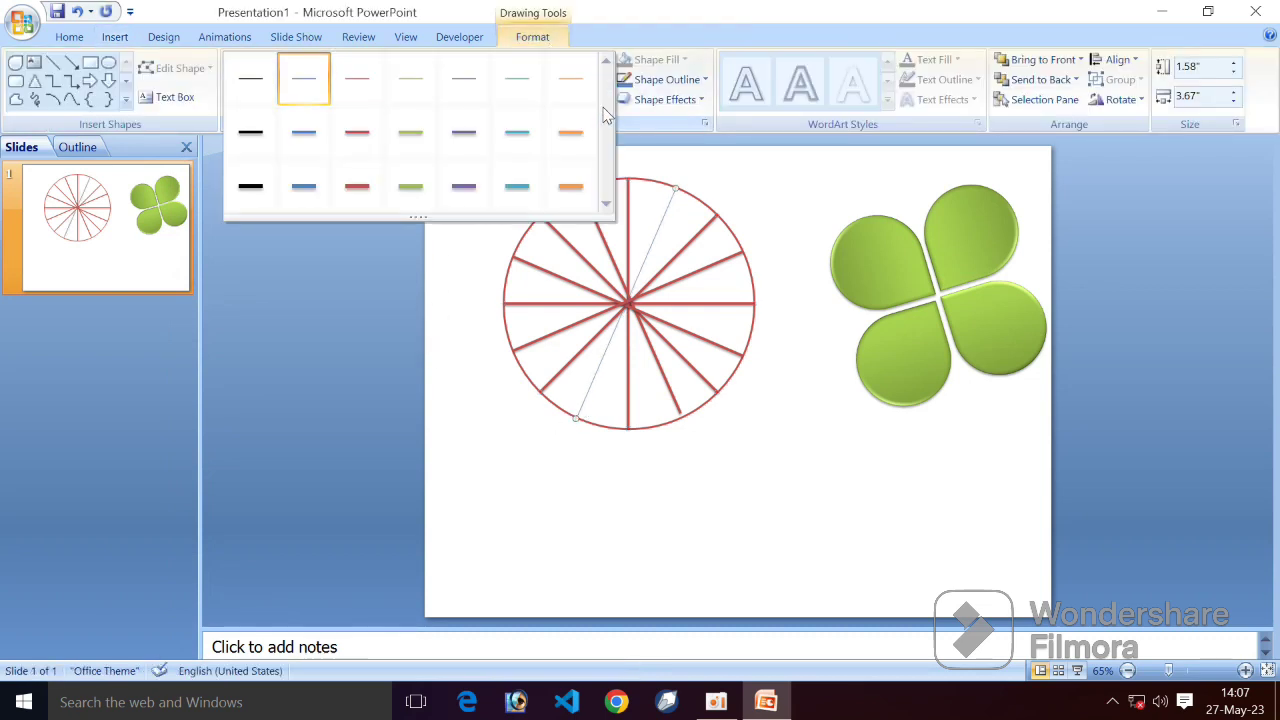
pyautogui.click(355, 194)
pyautogui.click(477, 228)
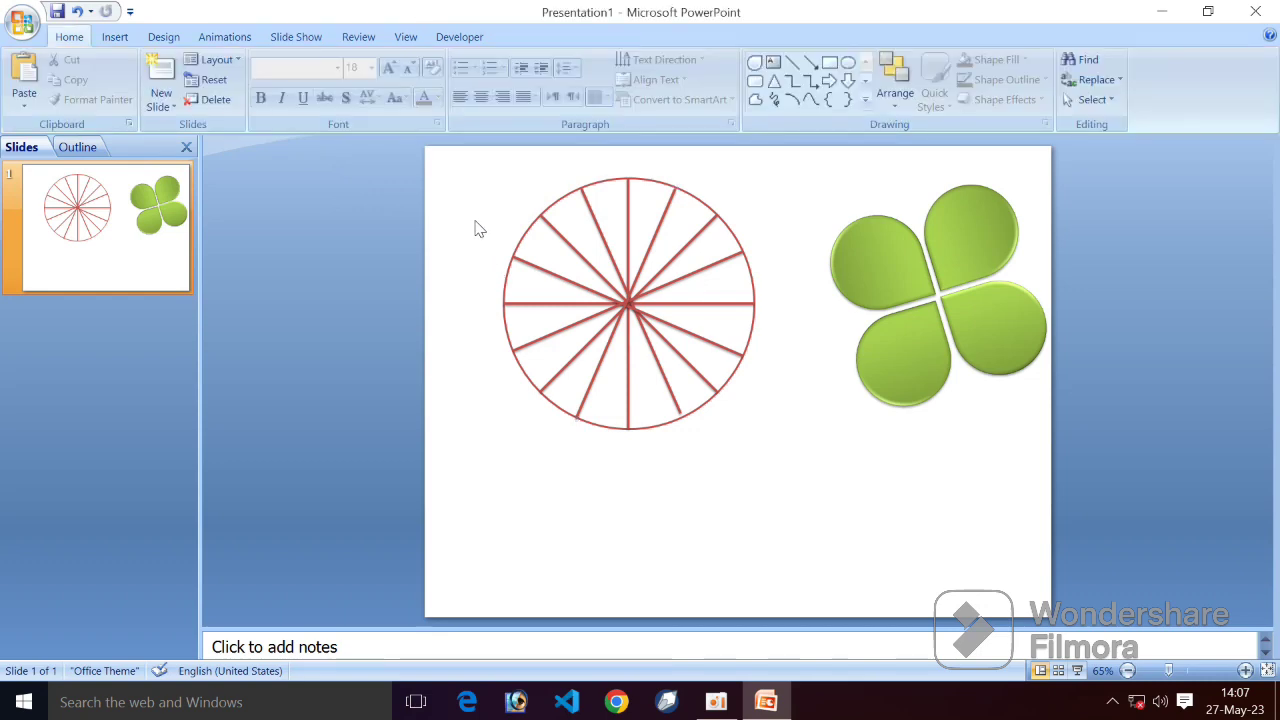
# Step: Group the circle and its spokes, then centre the wheel horizontally and vertically on the slide
pyautogui.moveTo(474, 165); pyautogui.dragTo(770, 436)
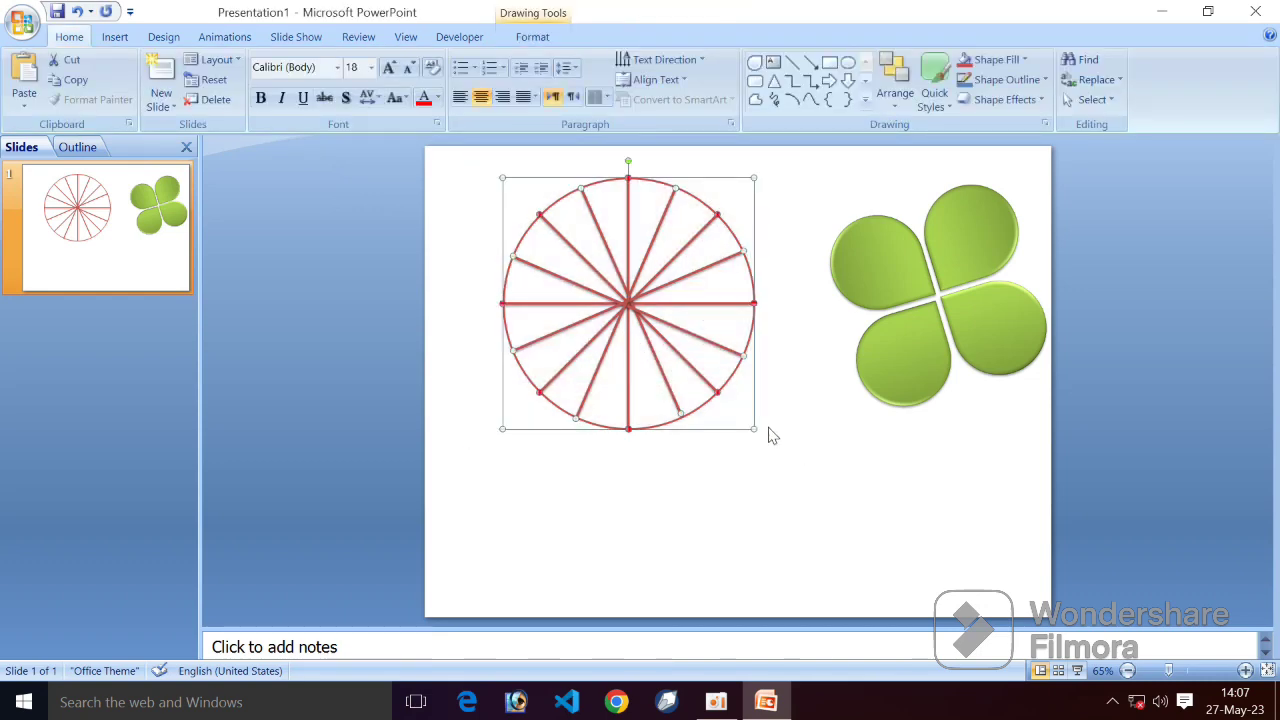
pyautogui.click(545, 38)
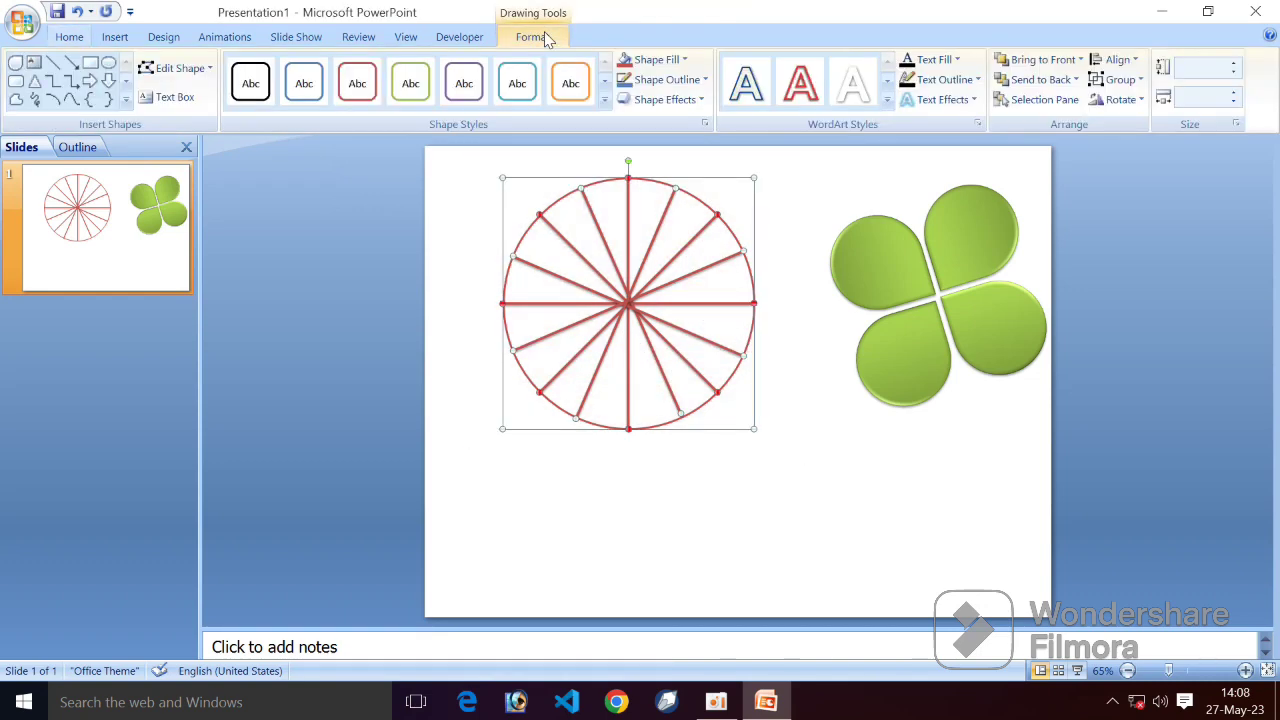
pyautogui.click(1120, 80)
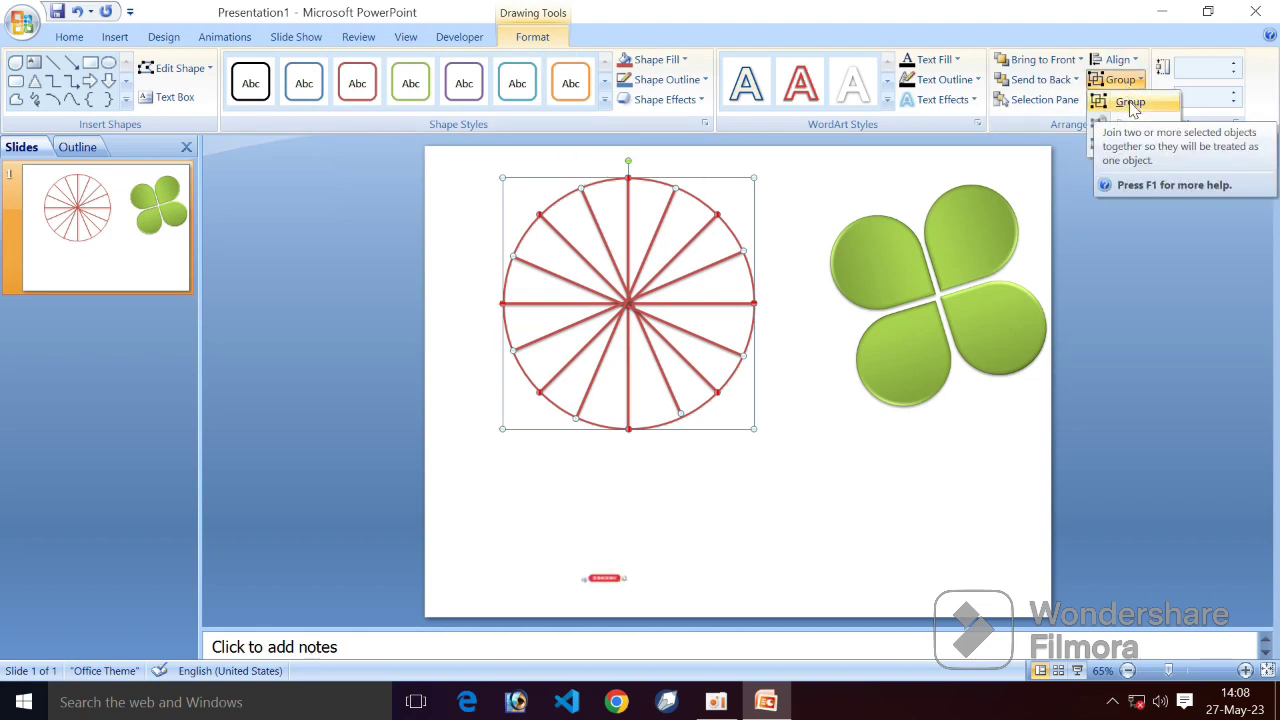
pyautogui.click(1130, 104)
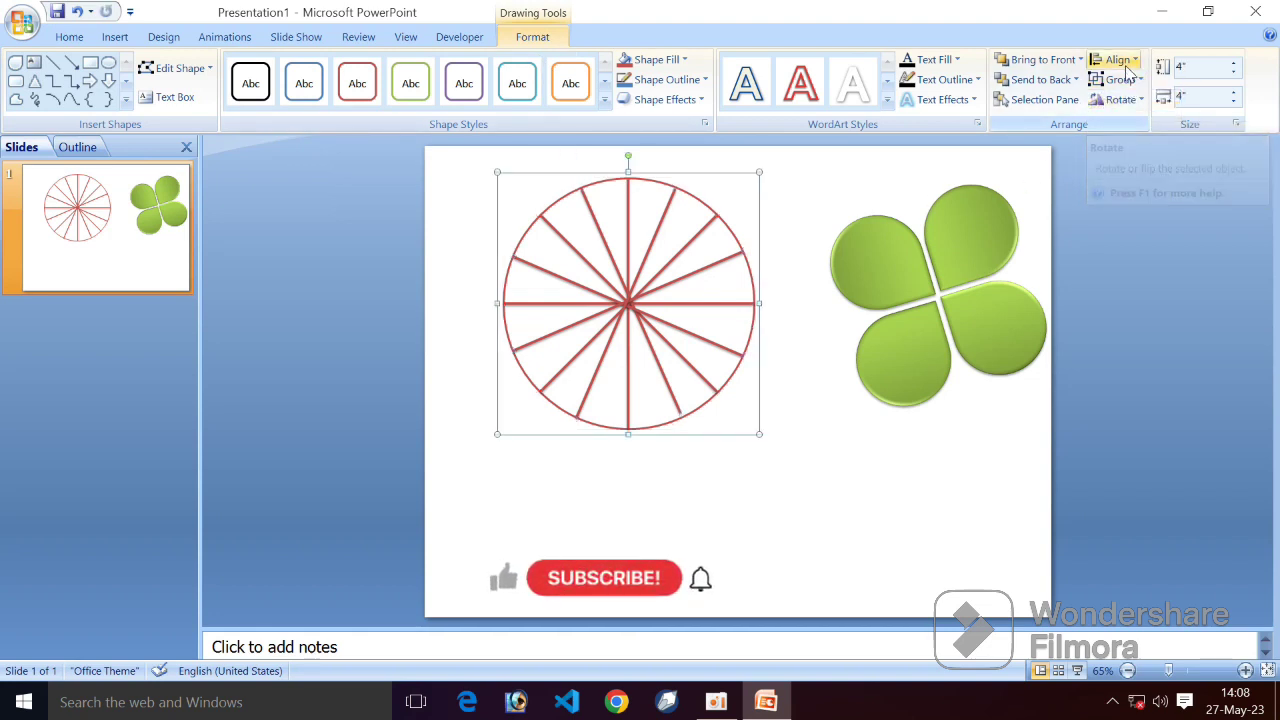
pyautogui.click(1118, 60)
pyautogui.click(1138, 103)
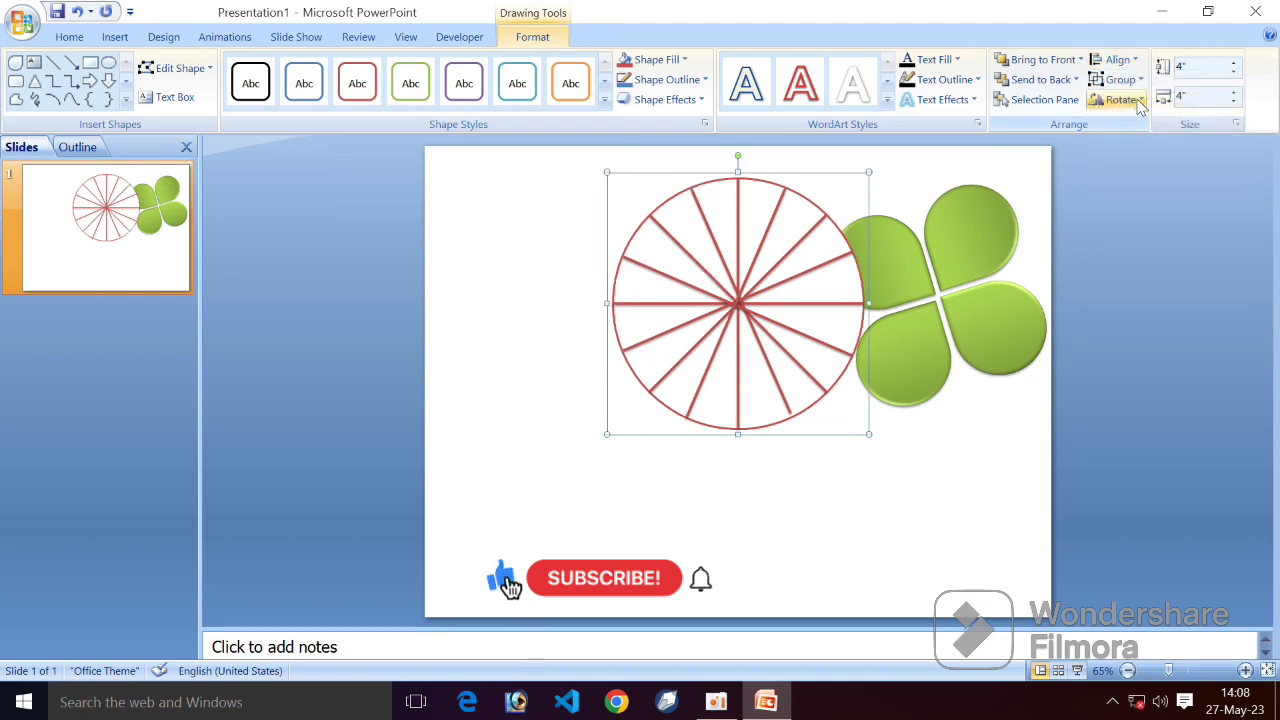
pyautogui.click(1118, 60)
pyautogui.click(1150, 170)
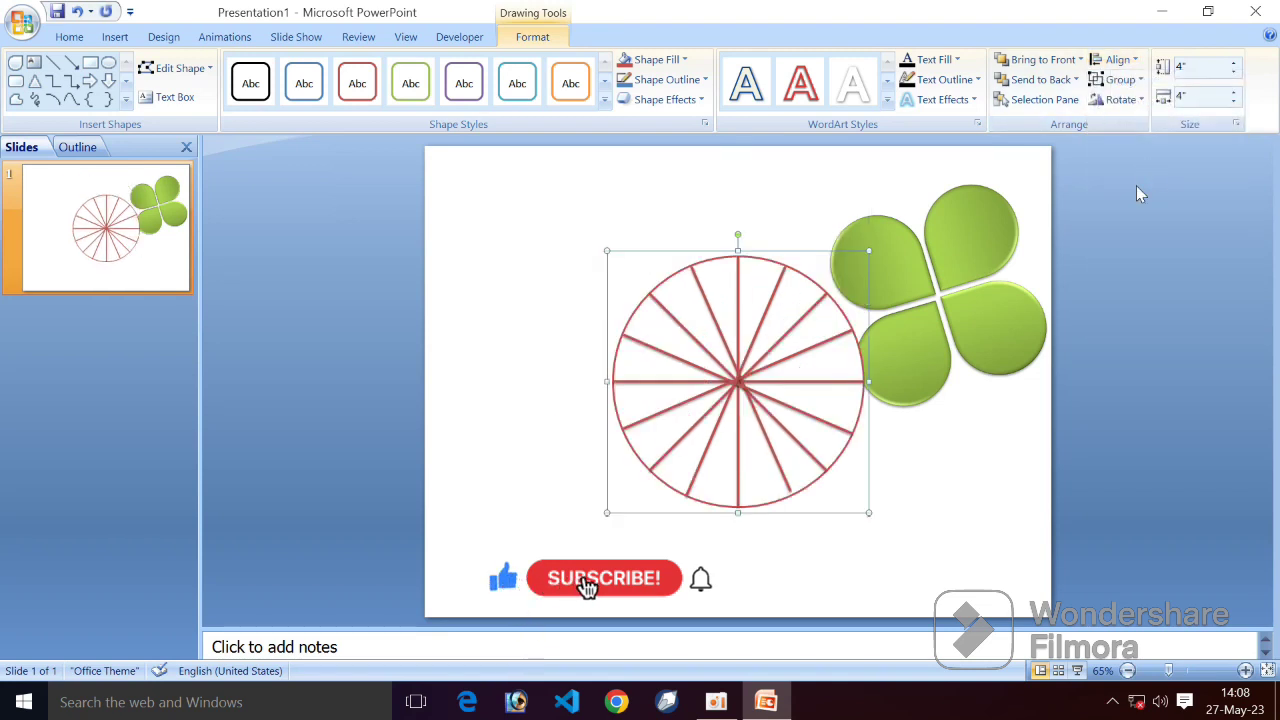
# Step: Ungroup the wheel, reselect all its lines and drag them up and left, clear of the clover
pyautogui.click(528, 331)
pyautogui.click(745, 368)
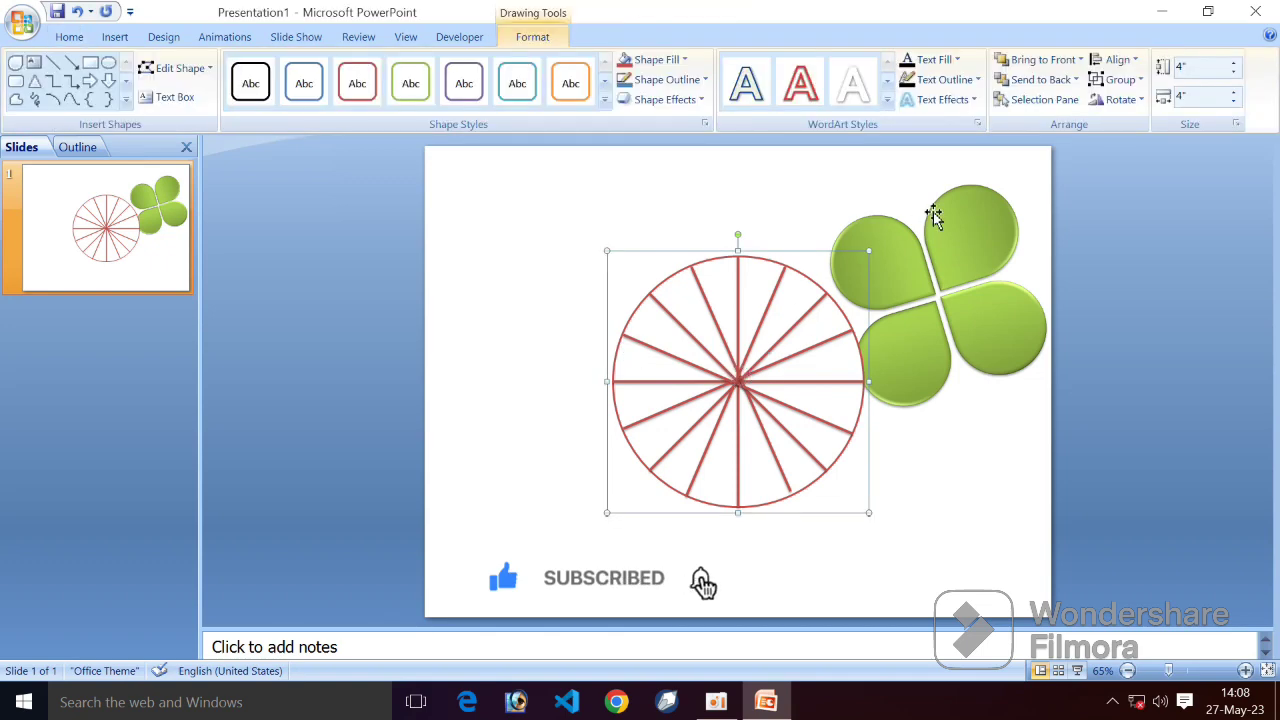
pyautogui.click(1120, 79)
pyautogui.click(1134, 147)
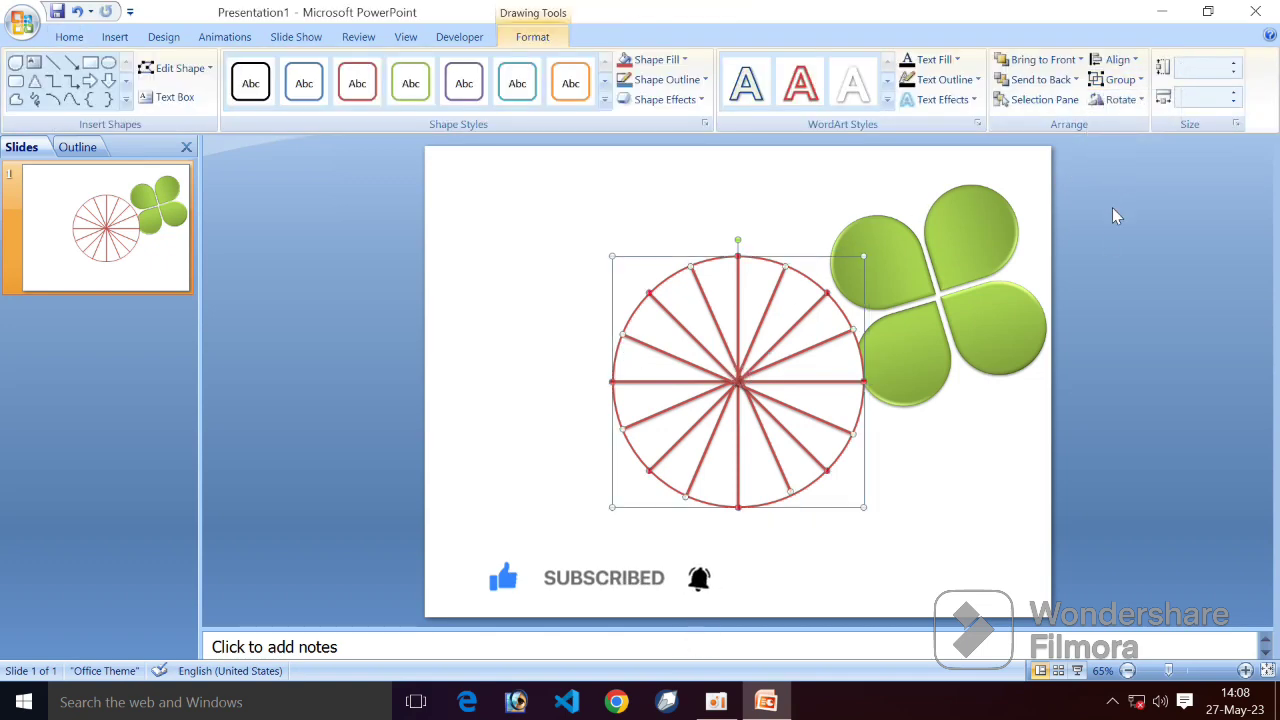
pyautogui.click(1017, 272)
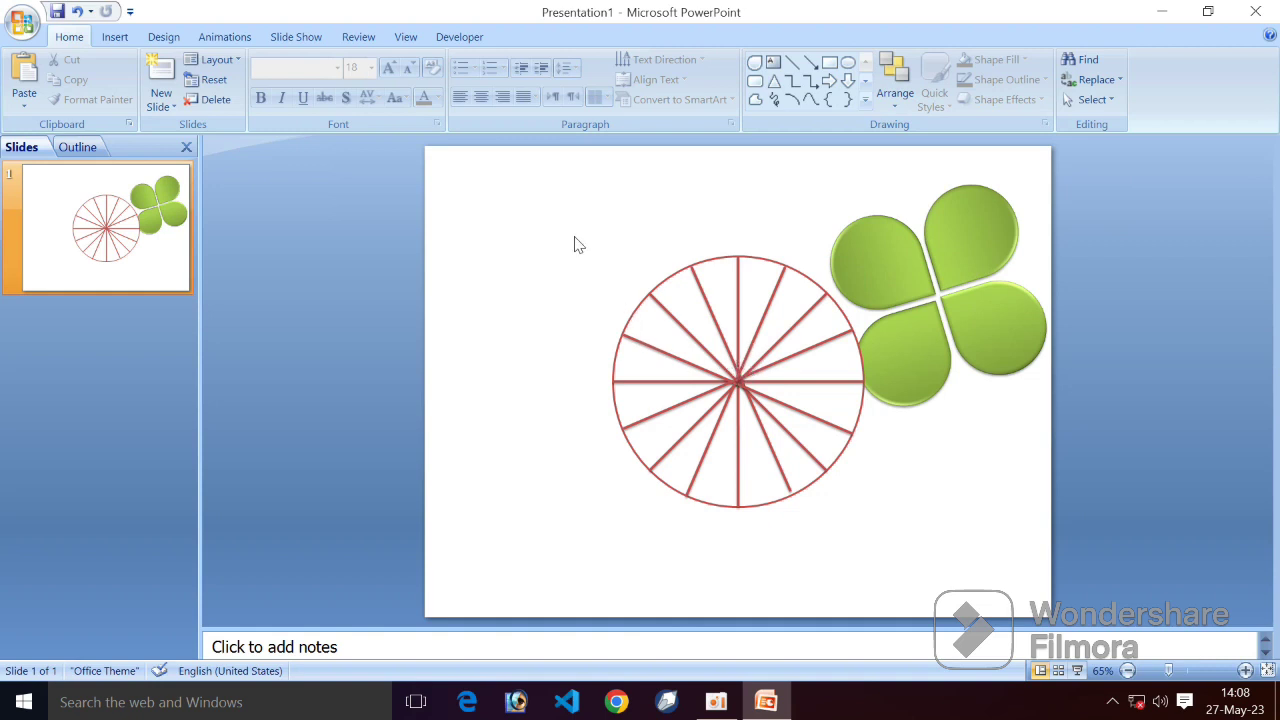
pyautogui.moveTo(575, 245); pyautogui.dragTo(868, 515)
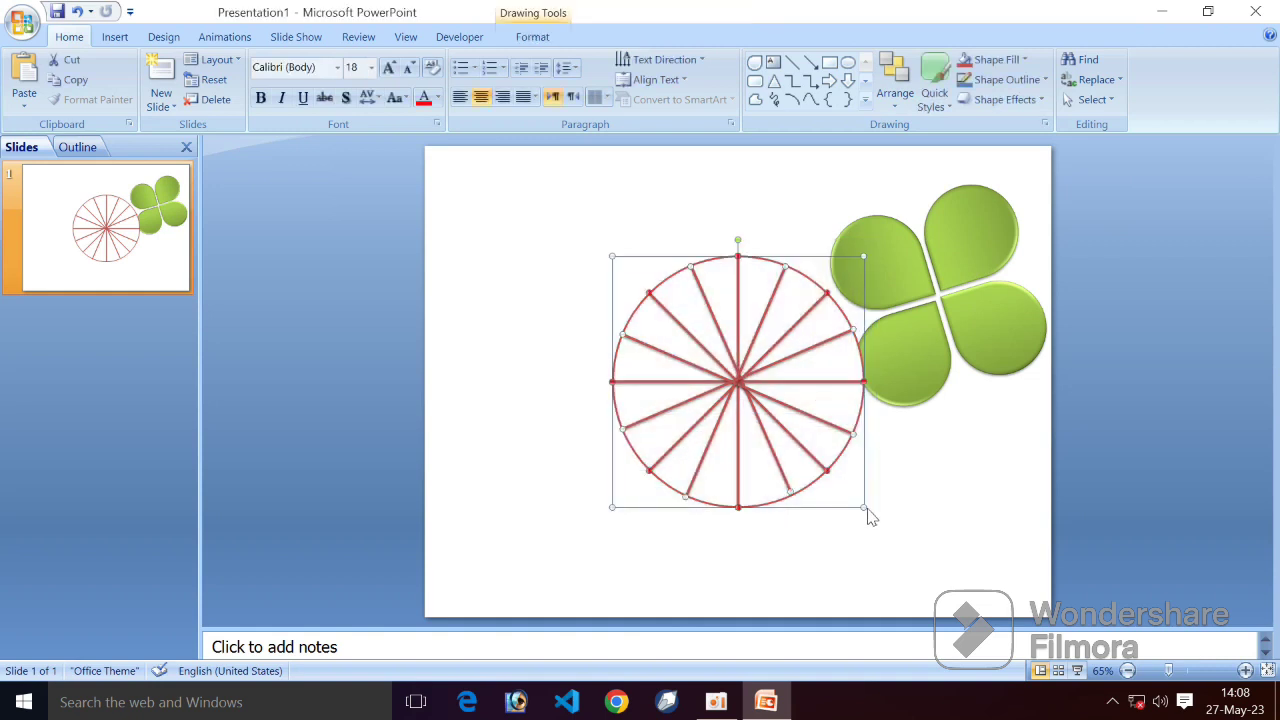
pyautogui.moveTo(763, 369); pyautogui.dragTo(669, 328)
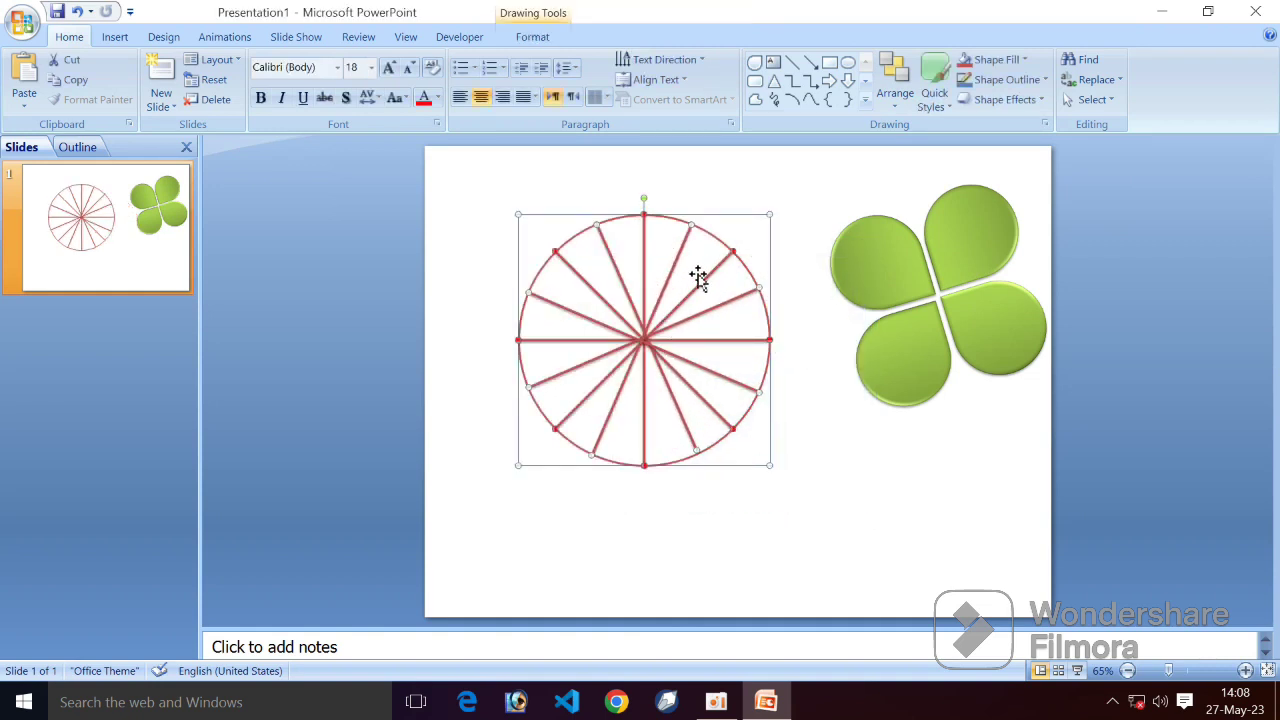
# Step: Align the rim and spokes by centre and middle, group them, and move the wheel upper left
pyautogui.press('Escape')
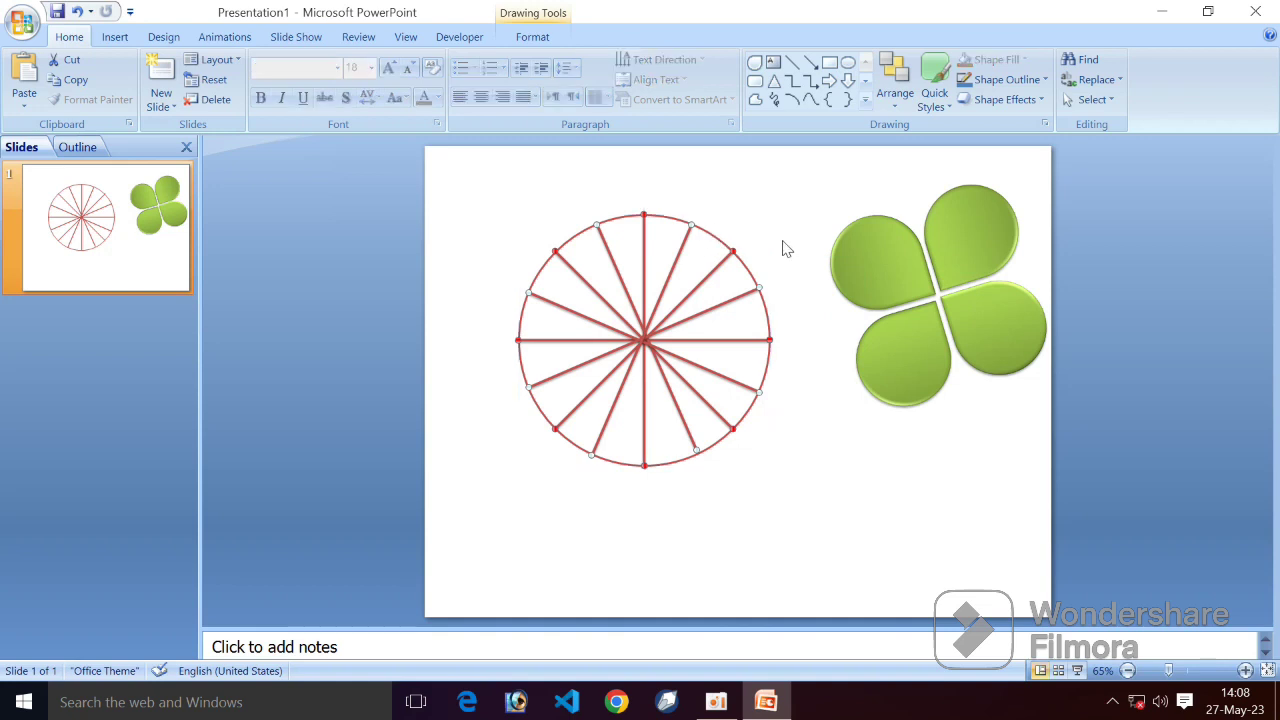
pyautogui.click(532, 36)
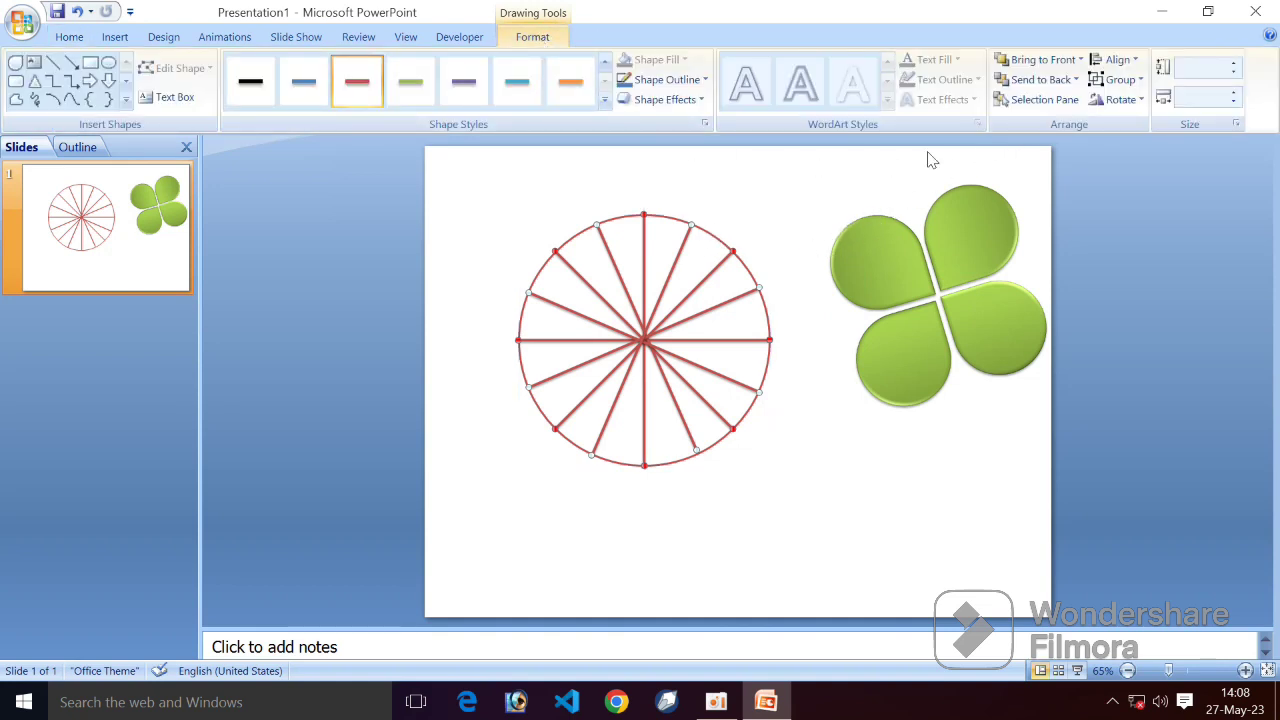
pyautogui.click(1117, 59)
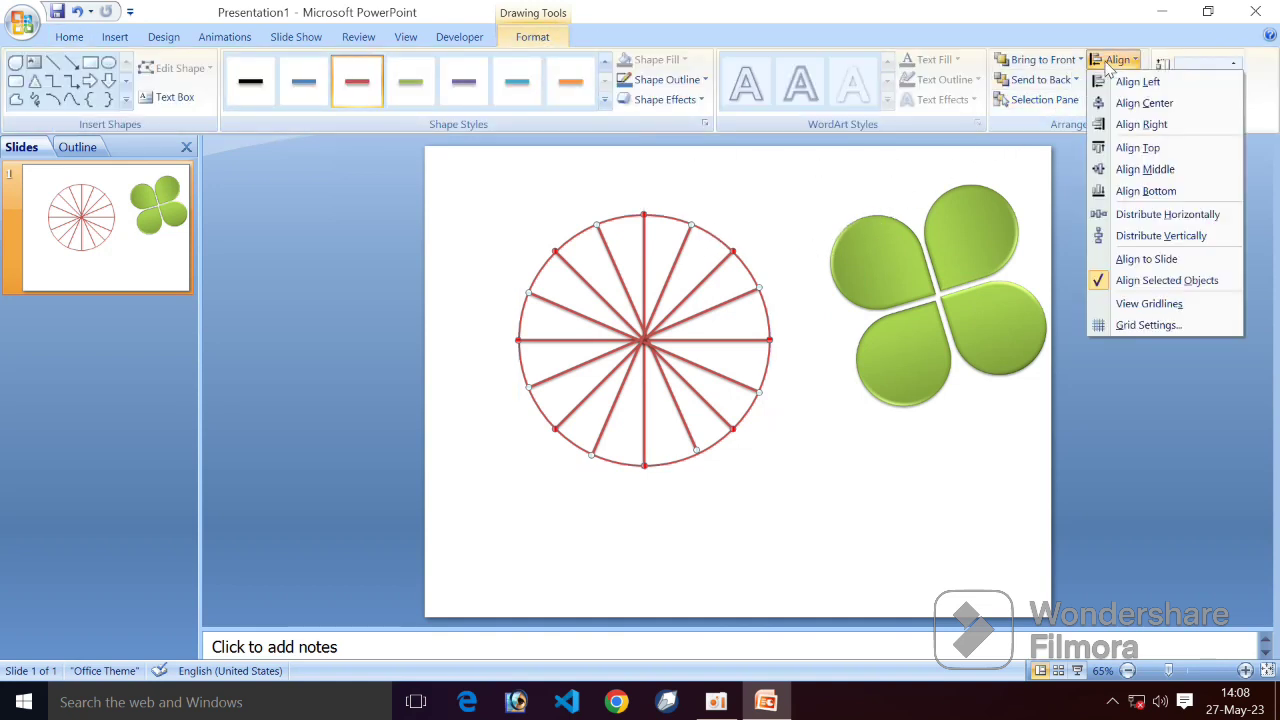
pyautogui.click(1130, 102)
pyautogui.click(1117, 59)
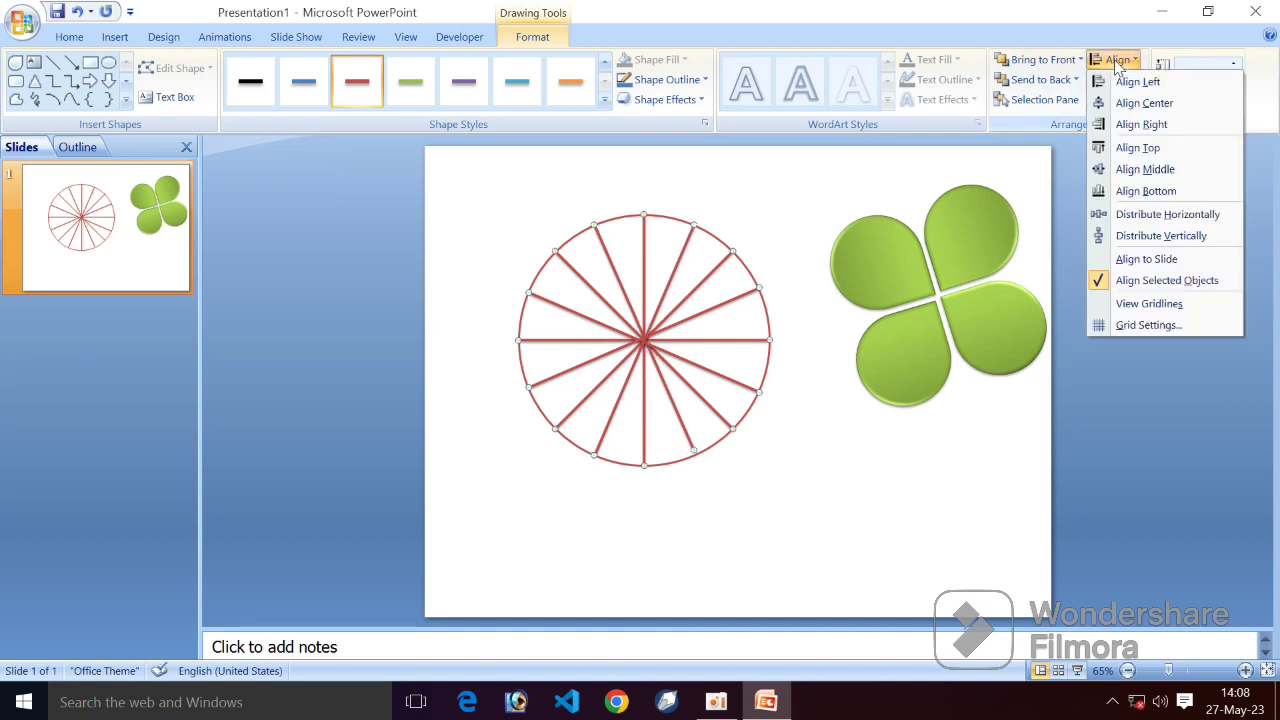
pyautogui.click(1145, 169)
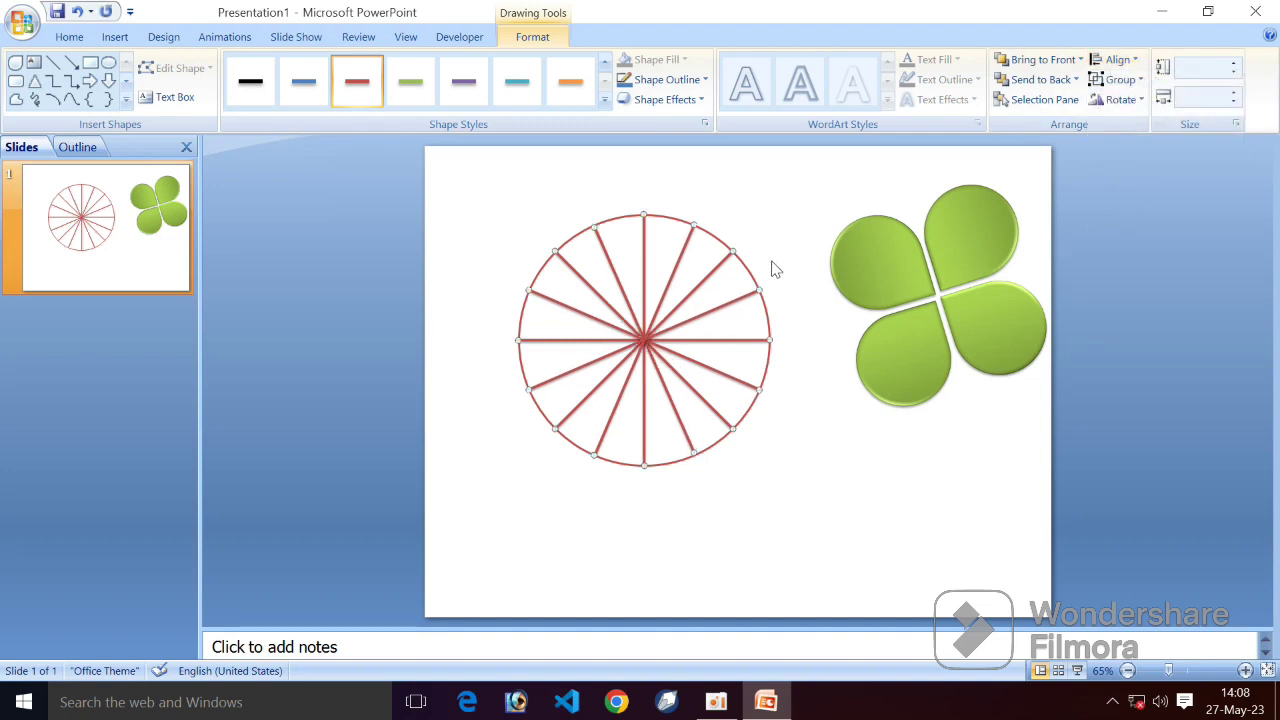
pyautogui.moveTo(792, 166); pyautogui.dragTo(494, 504)
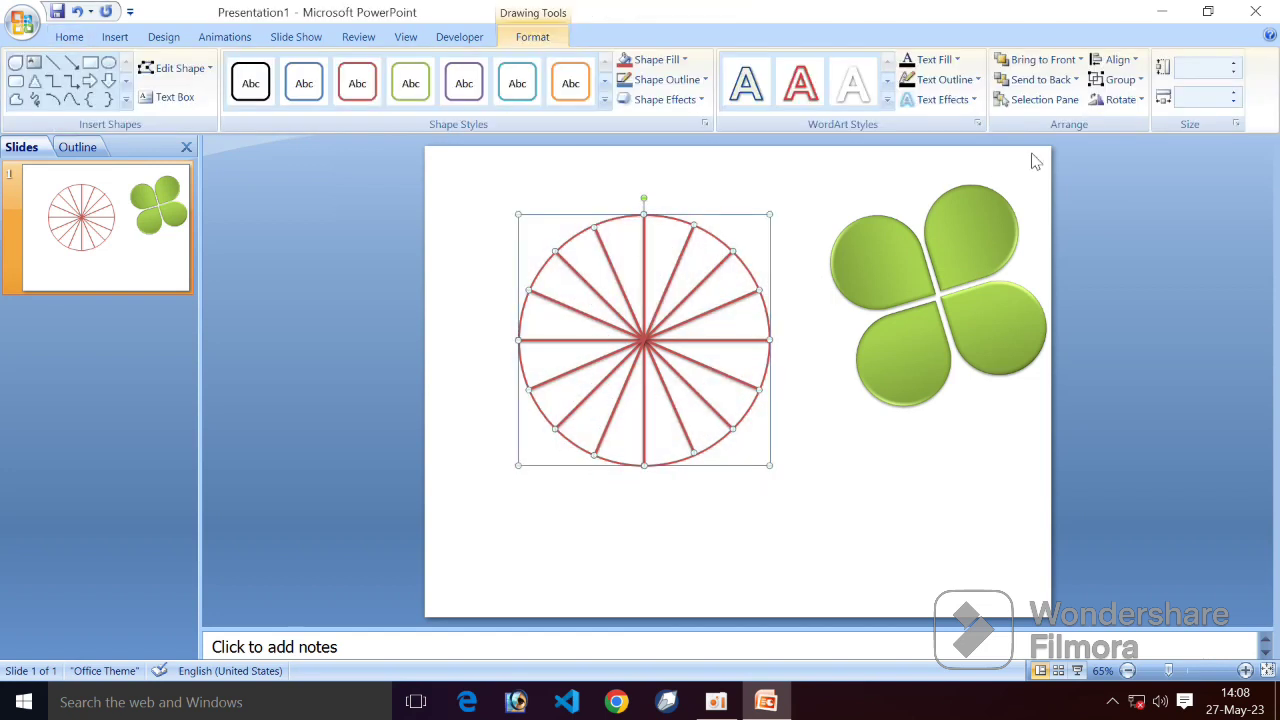
pyautogui.click(1120, 80)
pyautogui.click(1128, 103)
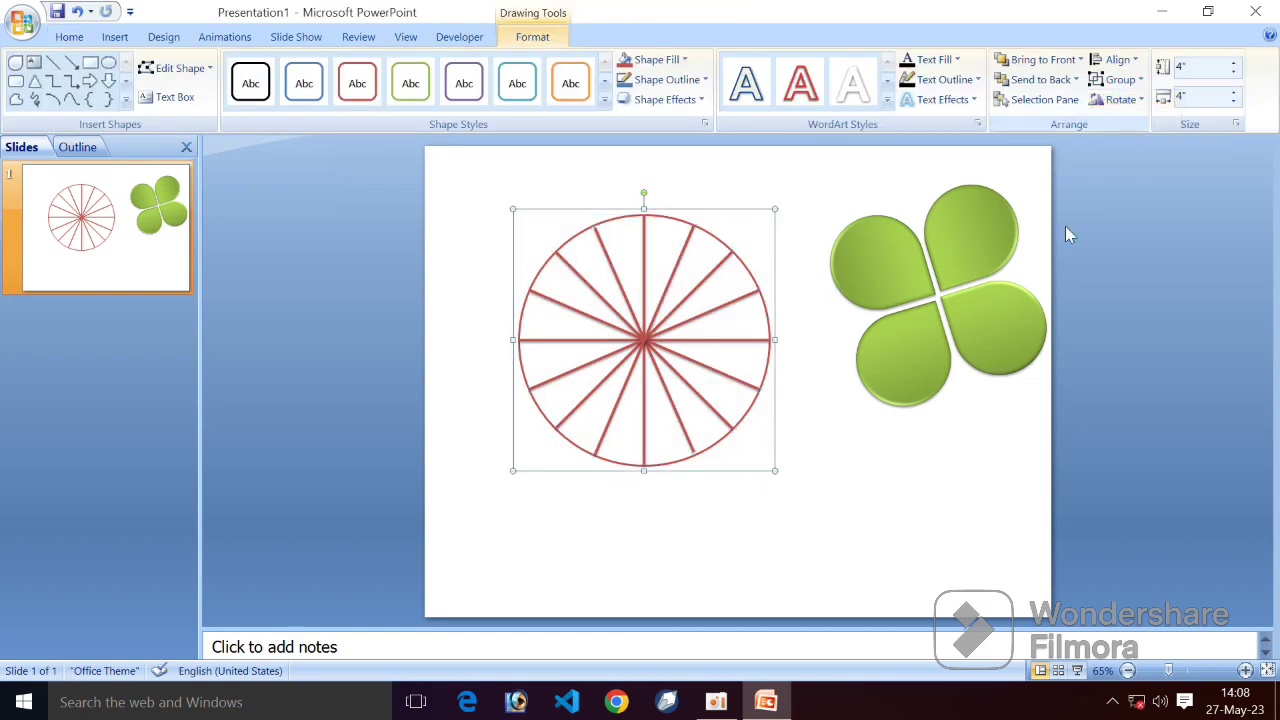
pyautogui.moveTo(644, 336); pyautogui.dragTo(572, 287)
# Step: Lengthen one diagonal spoke to 1.67" by 3.67" so it reaches the rim
pyautogui.click(786, 239)
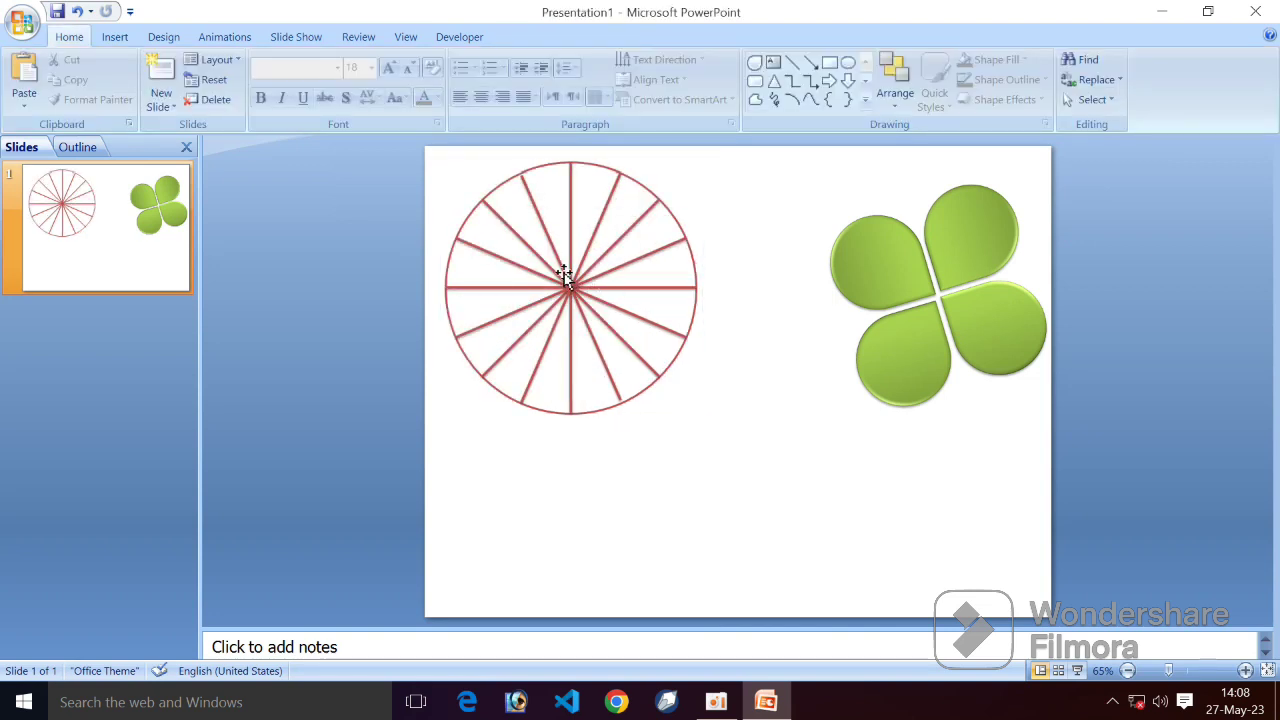
pyautogui.click(530, 205)
pyautogui.click(530, 199)
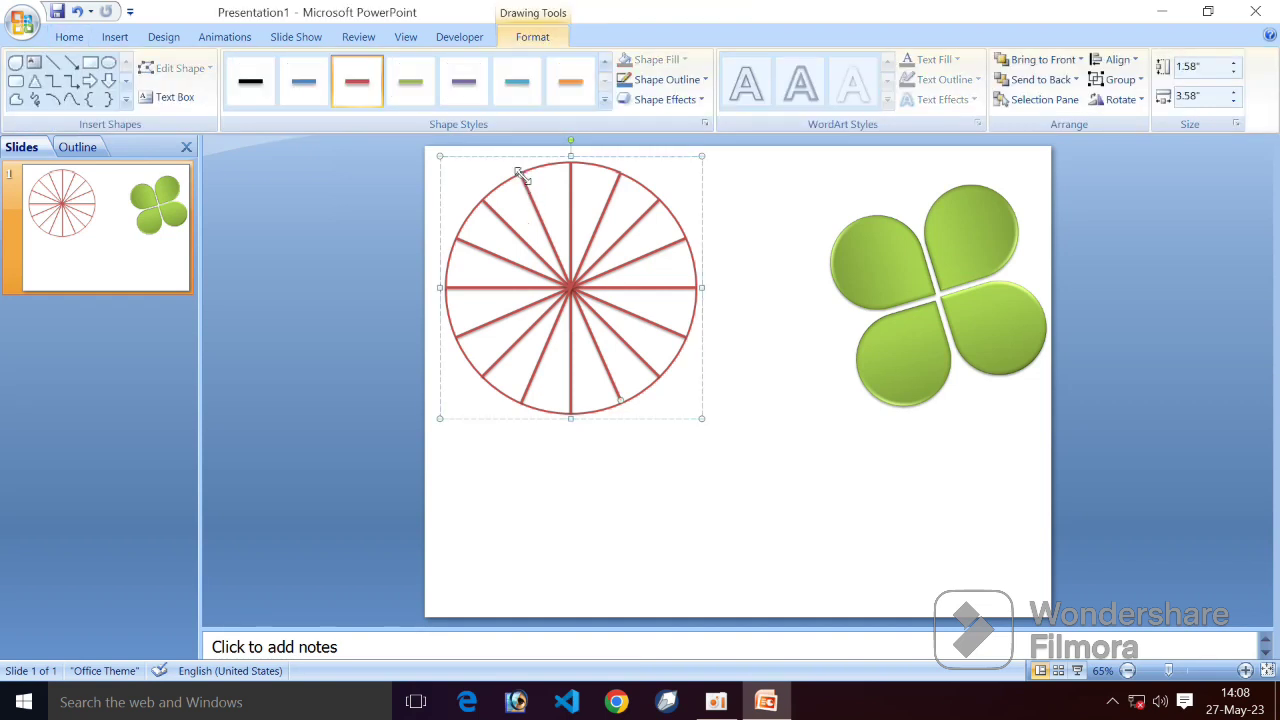
pyautogui.moveTo(519, 172); pyautogui.dragTo(516, 169)
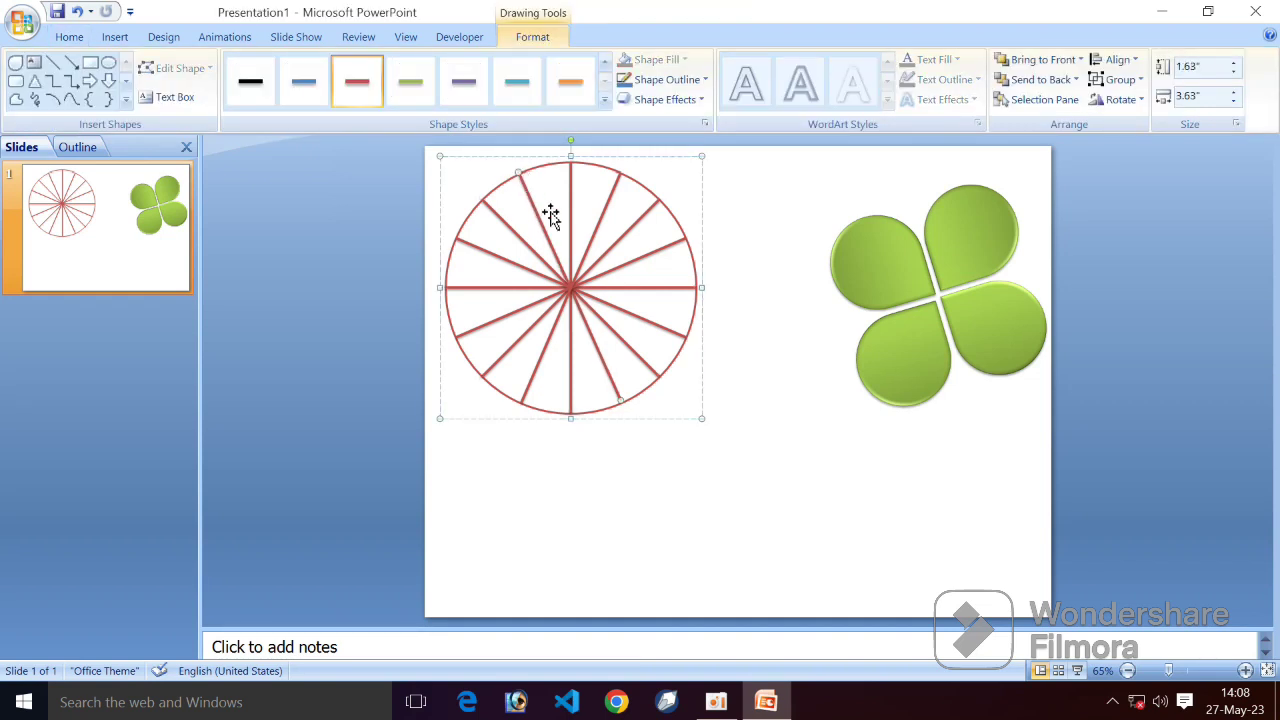
pyautogui.moveTo(620, 398); pyautogui.dragTo(624, 402)
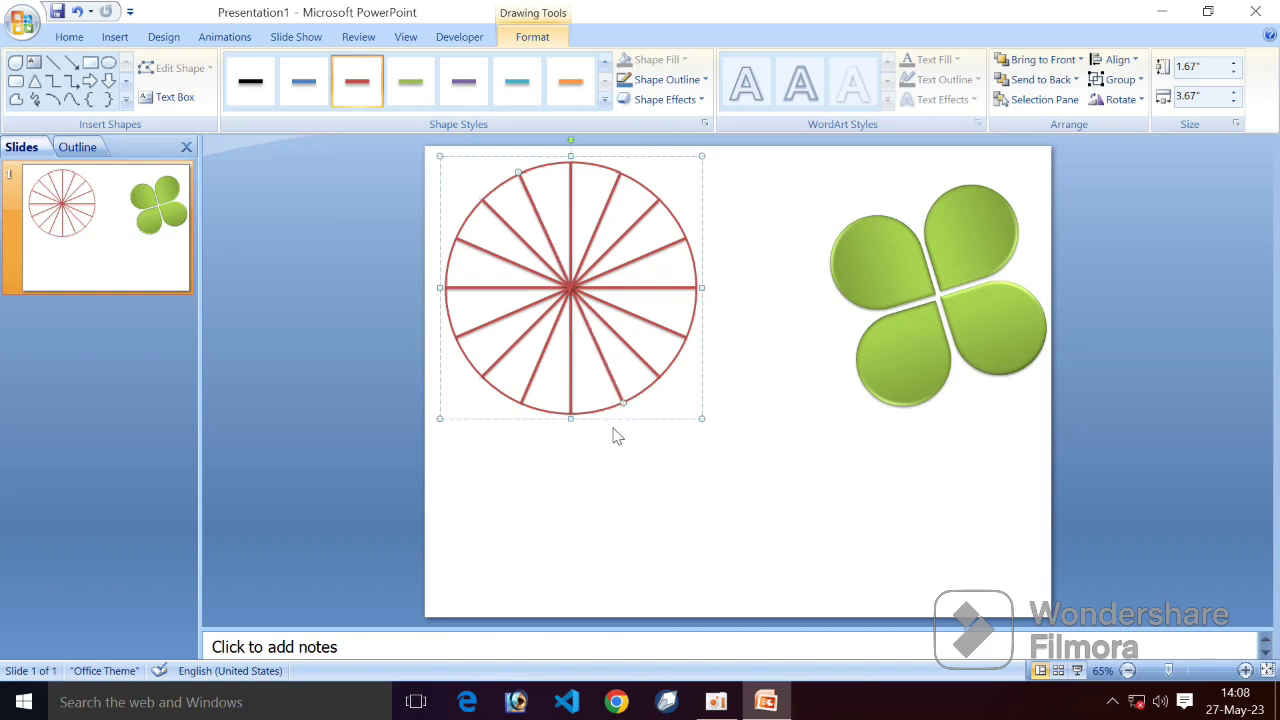
pyautogui.click(617, 437)
pyautogui.click(550, 258)
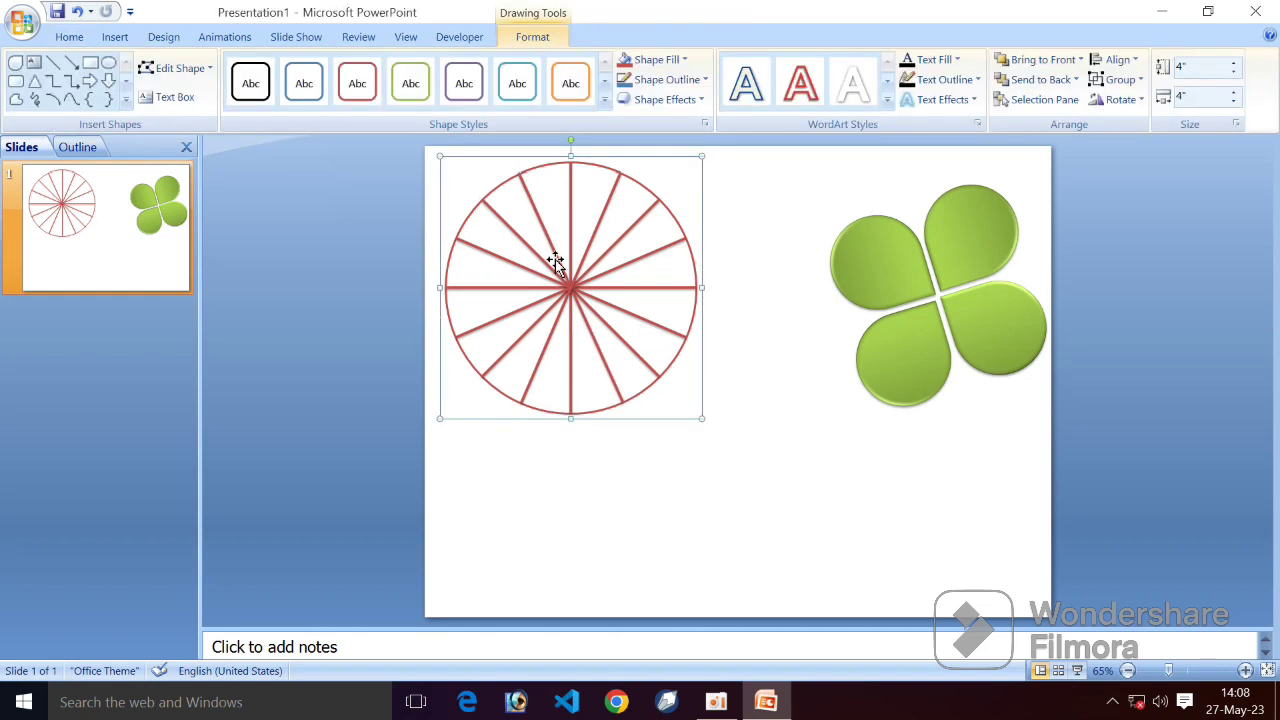
pyautogui.click(355, 180)
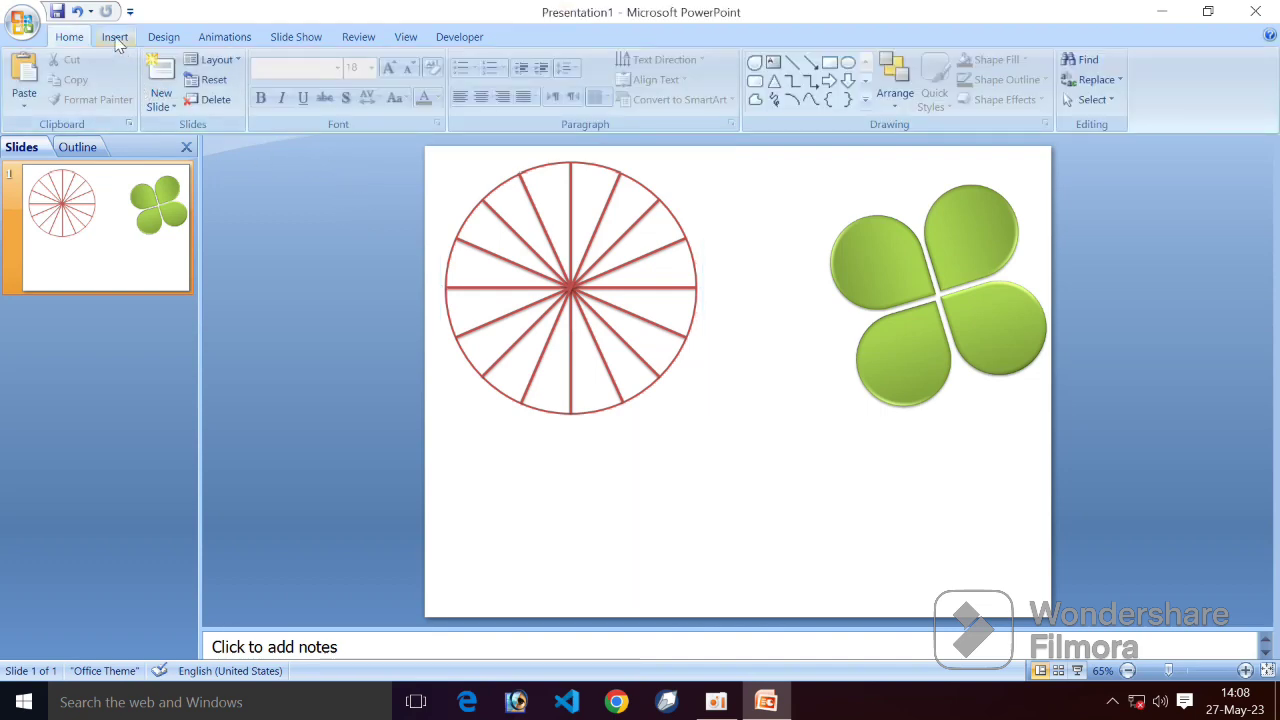
# Step: Draw an oval over the wheel's centre and nudge it slightly left
pyautogui.click(114, 36)
pyautogui.click(188, 90)
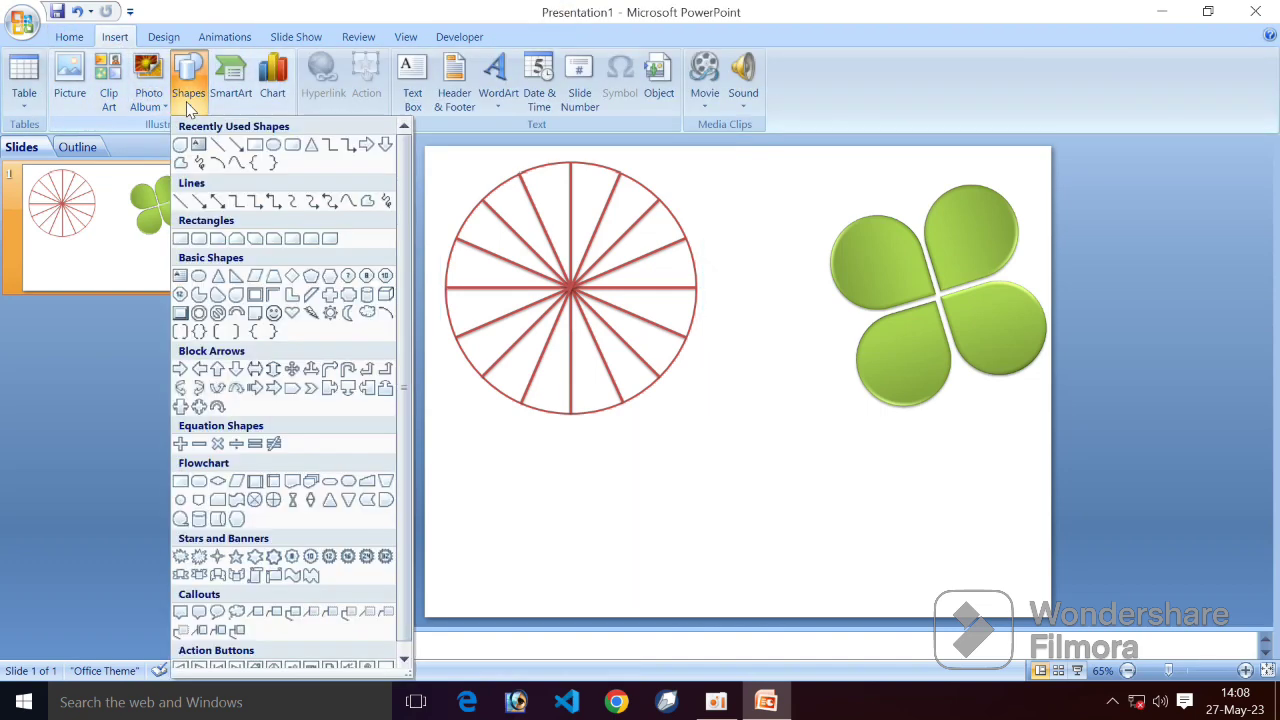
pyautogui.click(276, 148)
pyautogui.moveTo(512, 208); pyautogui.dragTo(677, 380)
pyautogui.moveTo(620, 309); pyautogui.dragTo(600, 310)
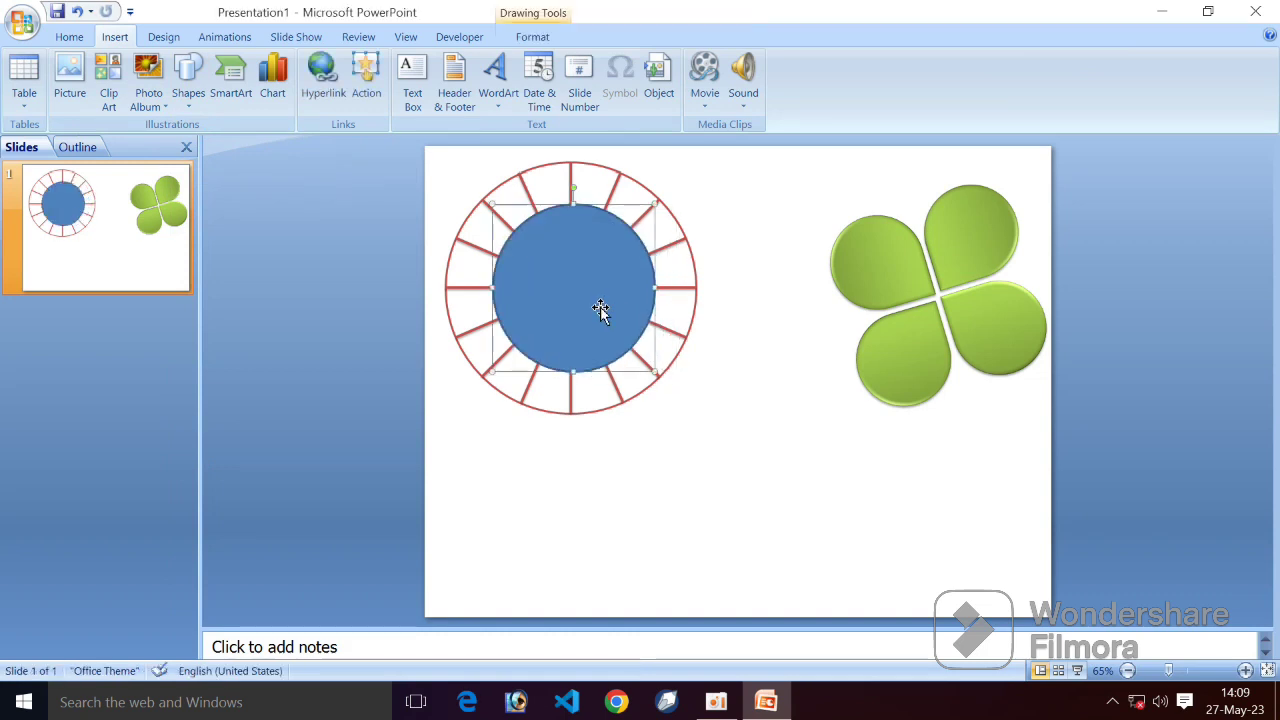
# Step: Give the inner circle a red-outline style, no fill, and a 3" by 3" size
pyautogui.click(532, 37)
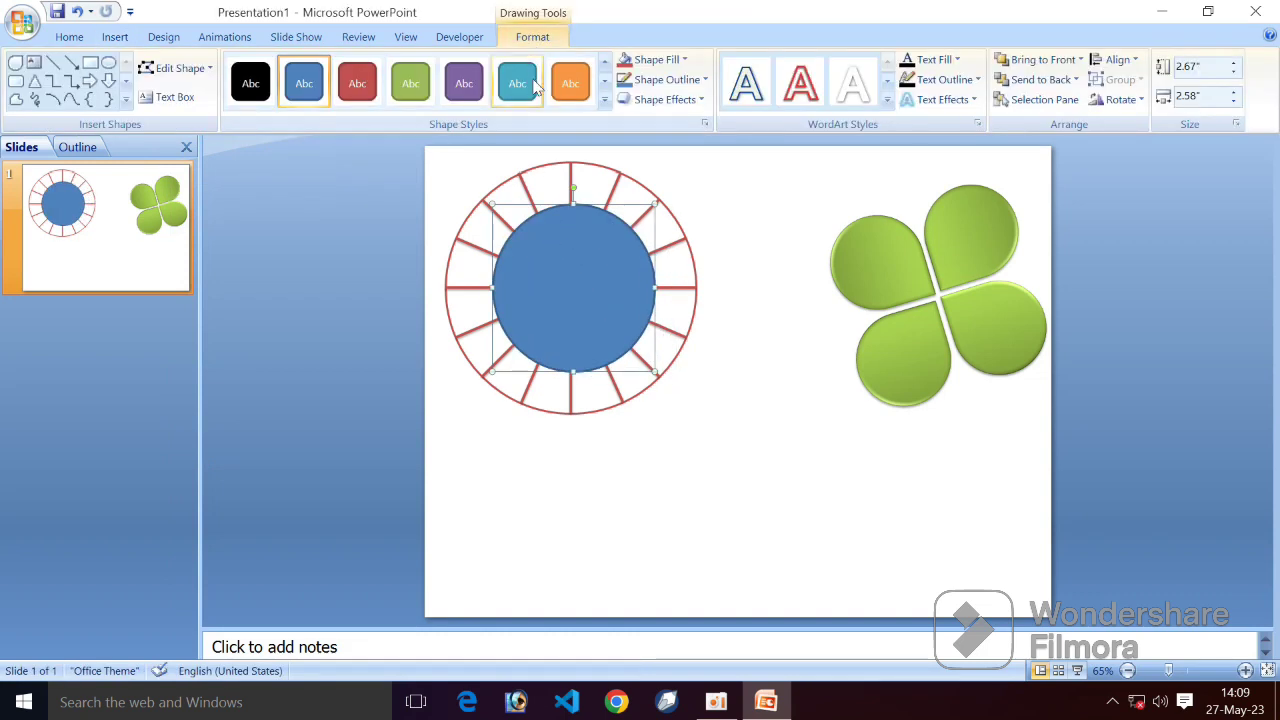
pyautogui.click(610, 101)
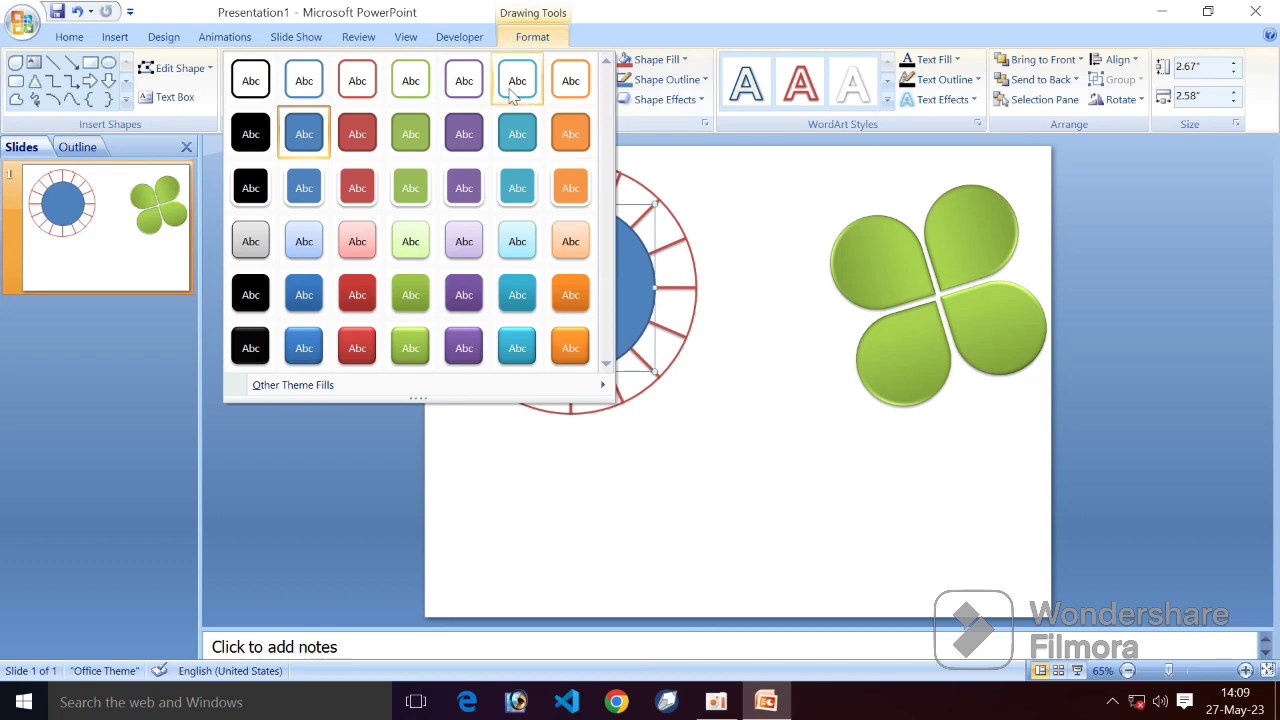
pyautogui.click(354, 81)
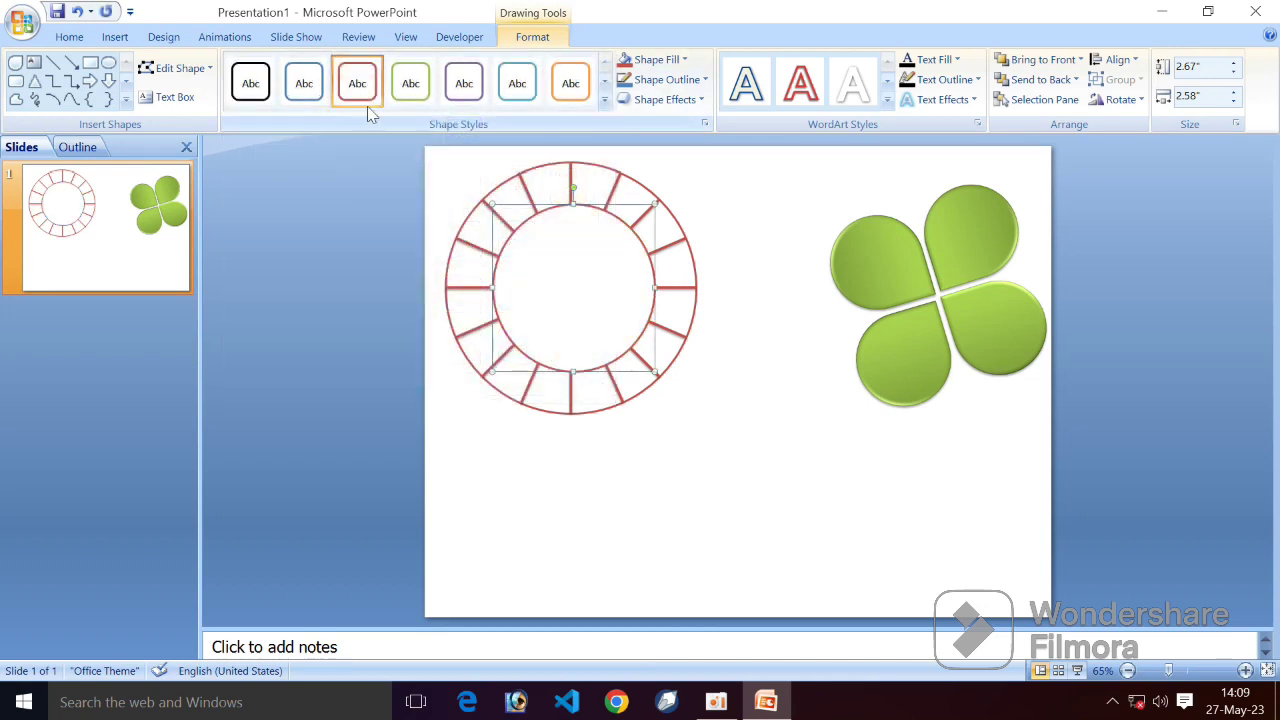
pyautogui.click(677, 60)
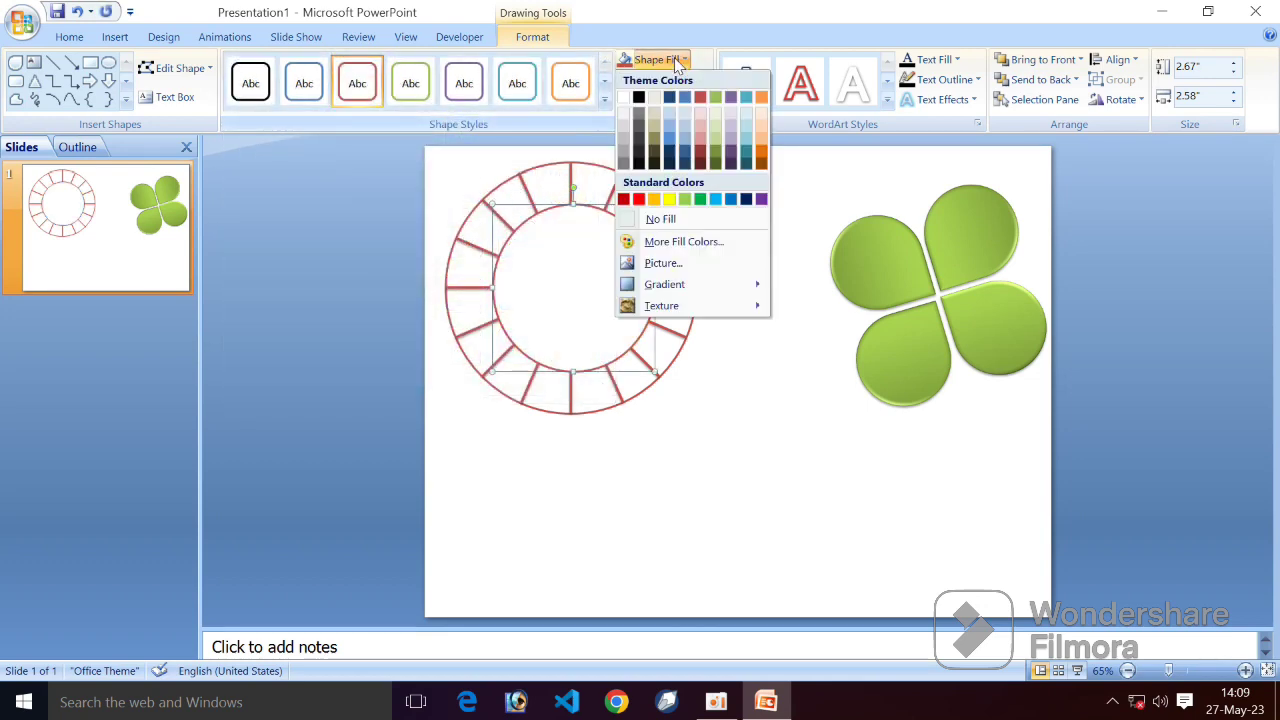
pyautogui.click(680, 219)
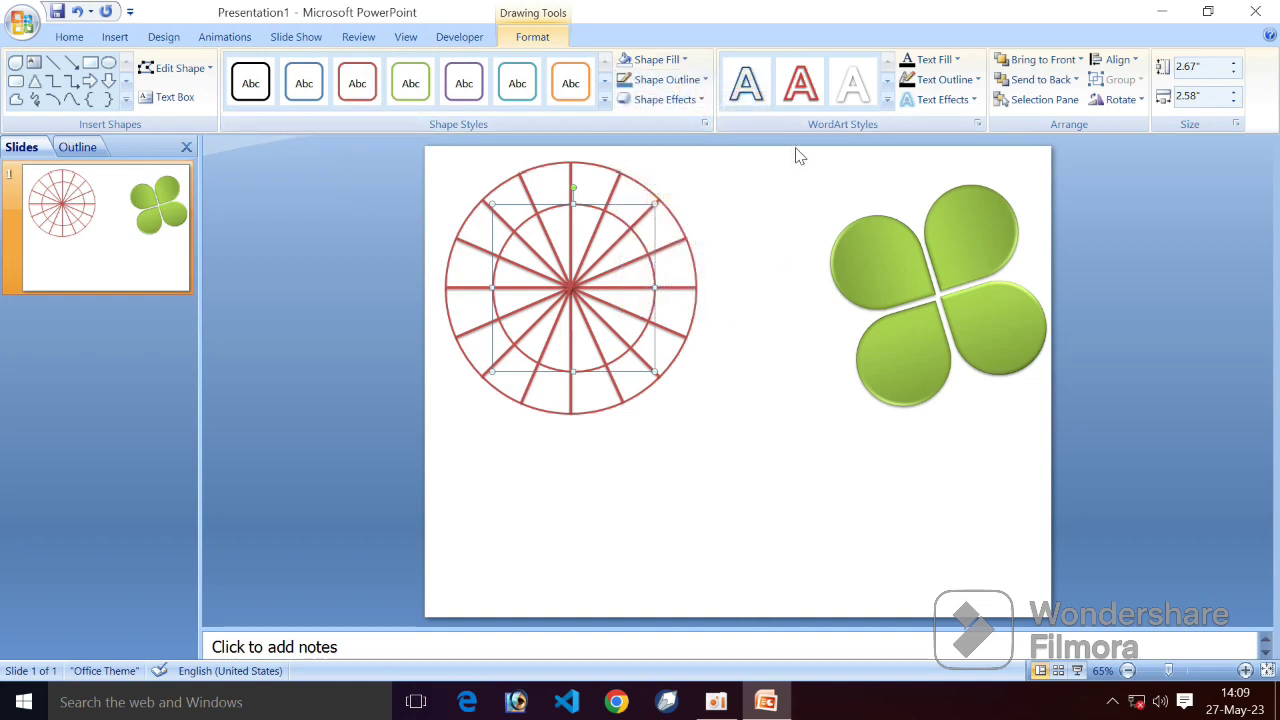
pyautogui.click(1208, 67)
pyautogui.write('3')
pyautogui.press('Return')
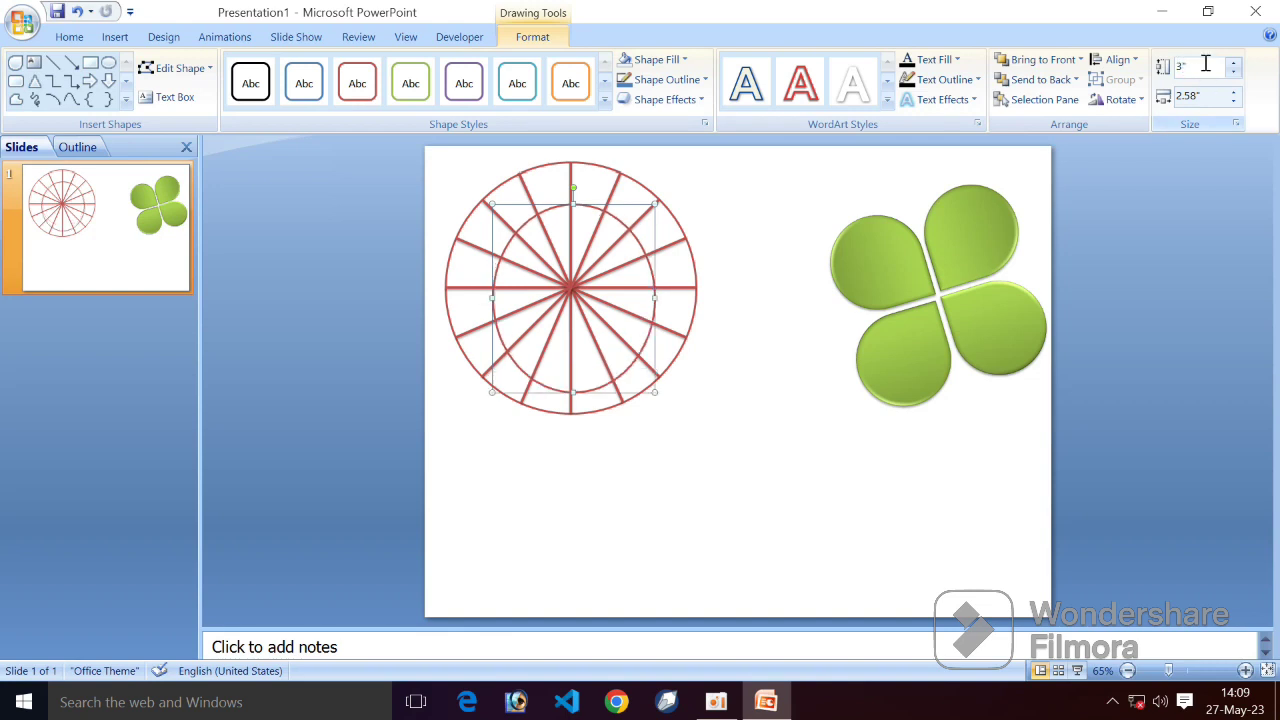
pyautogui.press('Return')
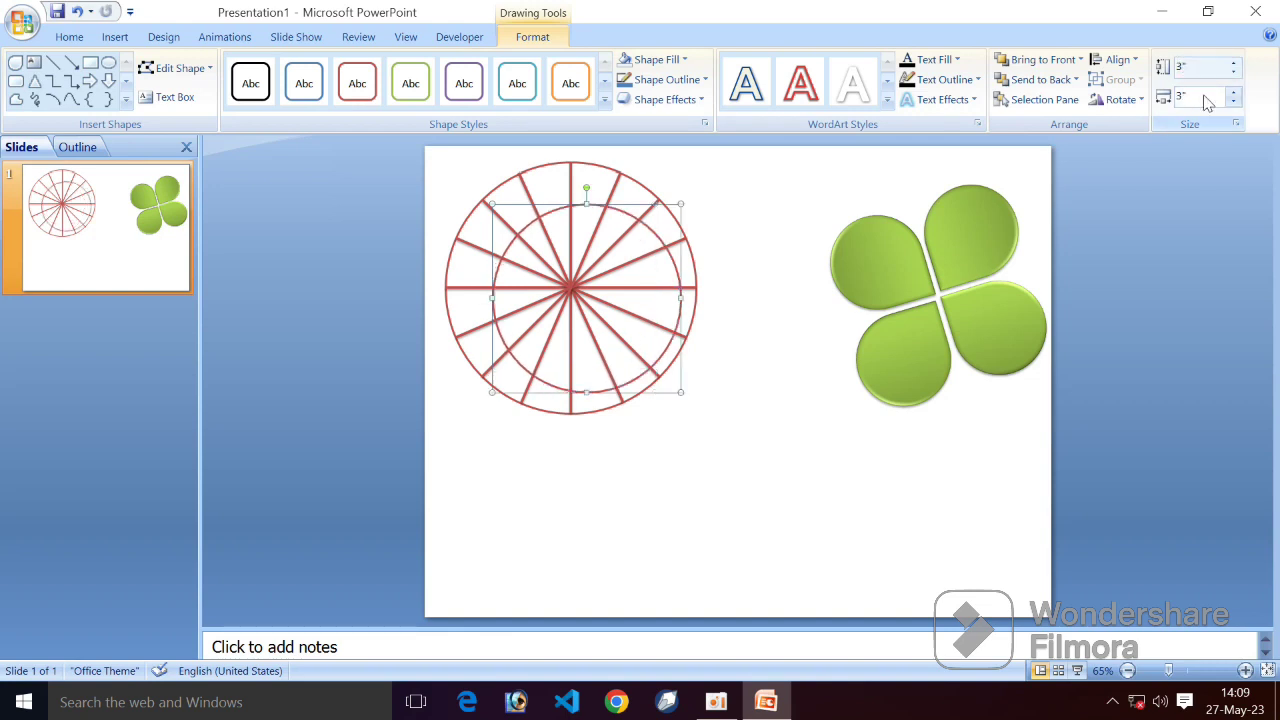
pyautogui.click(670, 190)
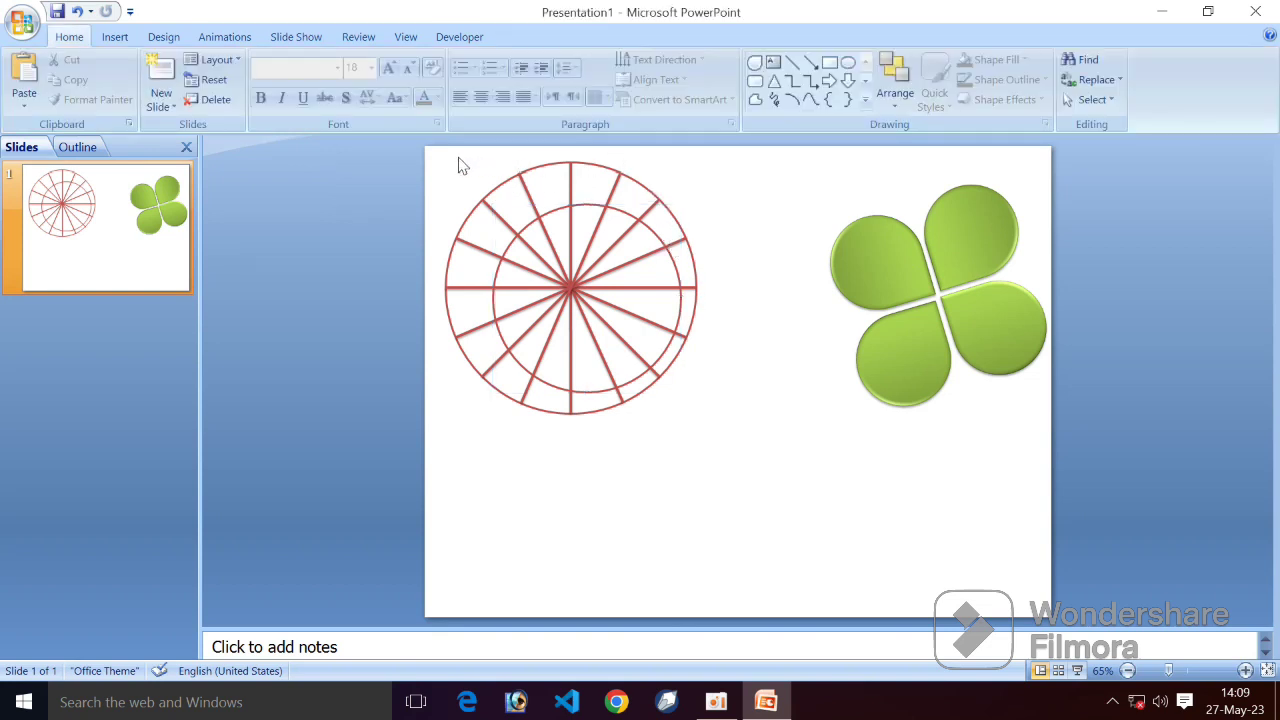
# Step: Add a small red circle as the hub at the wheel's centre
pyautogui.click(116, 36)
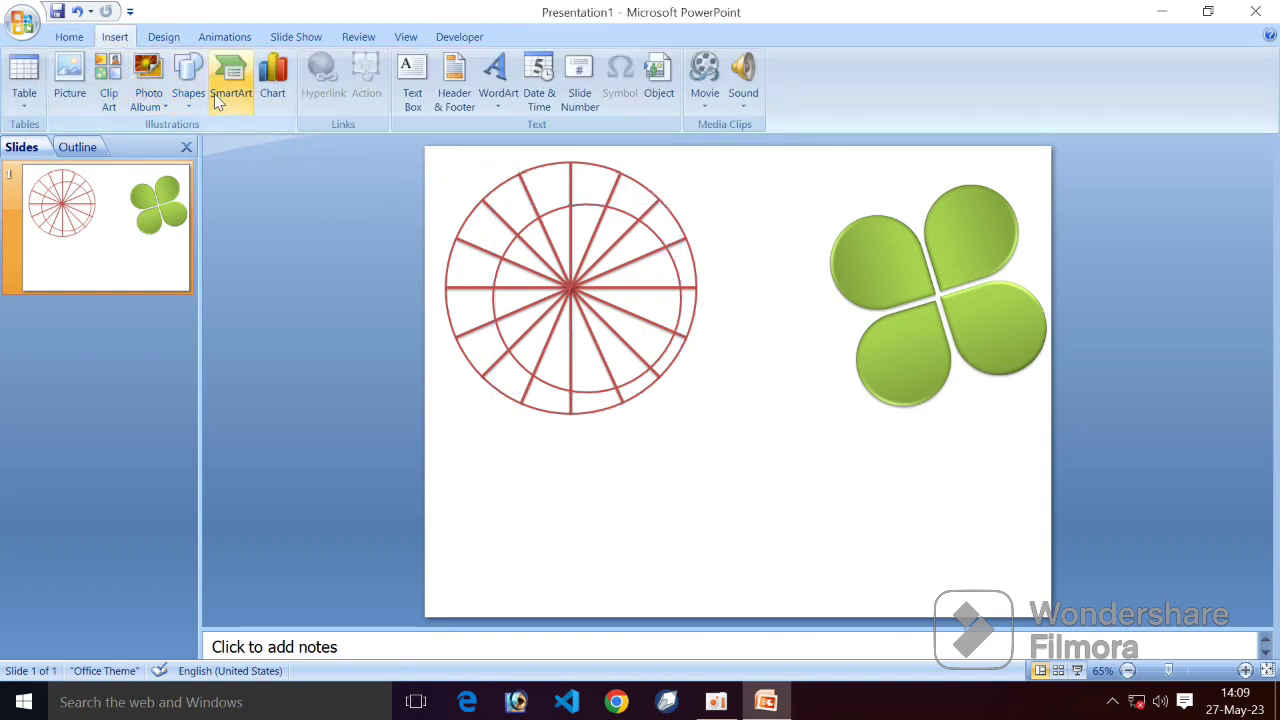
pyautogui.click(188, 80)
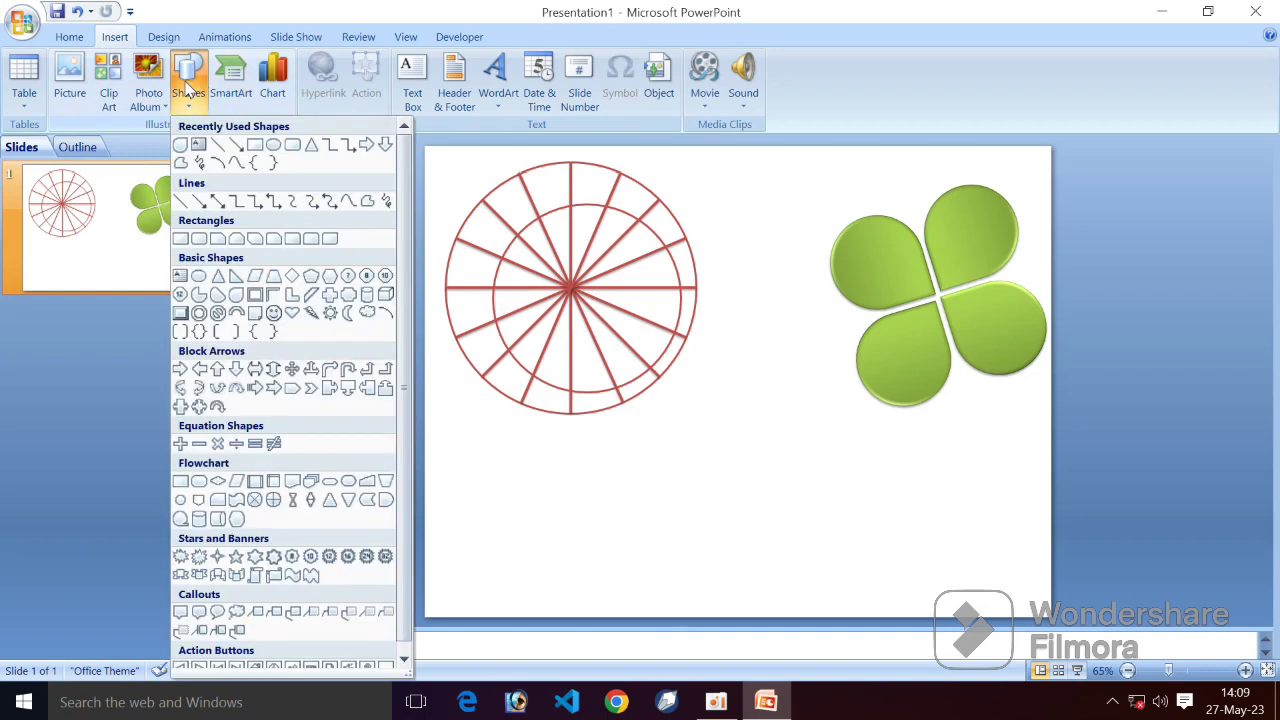
pyautogui.click(274, 146)
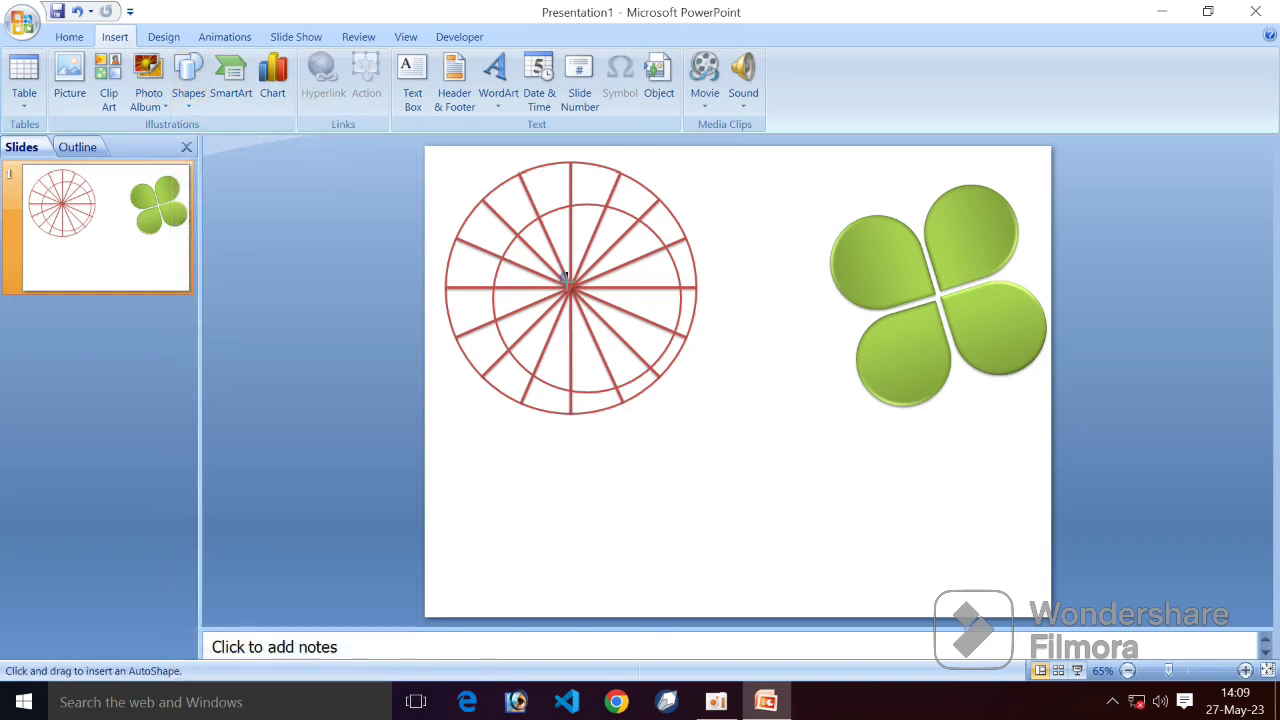
pyautogui.moveTo(582, 295); pyautogui.dragTo(583, 296)
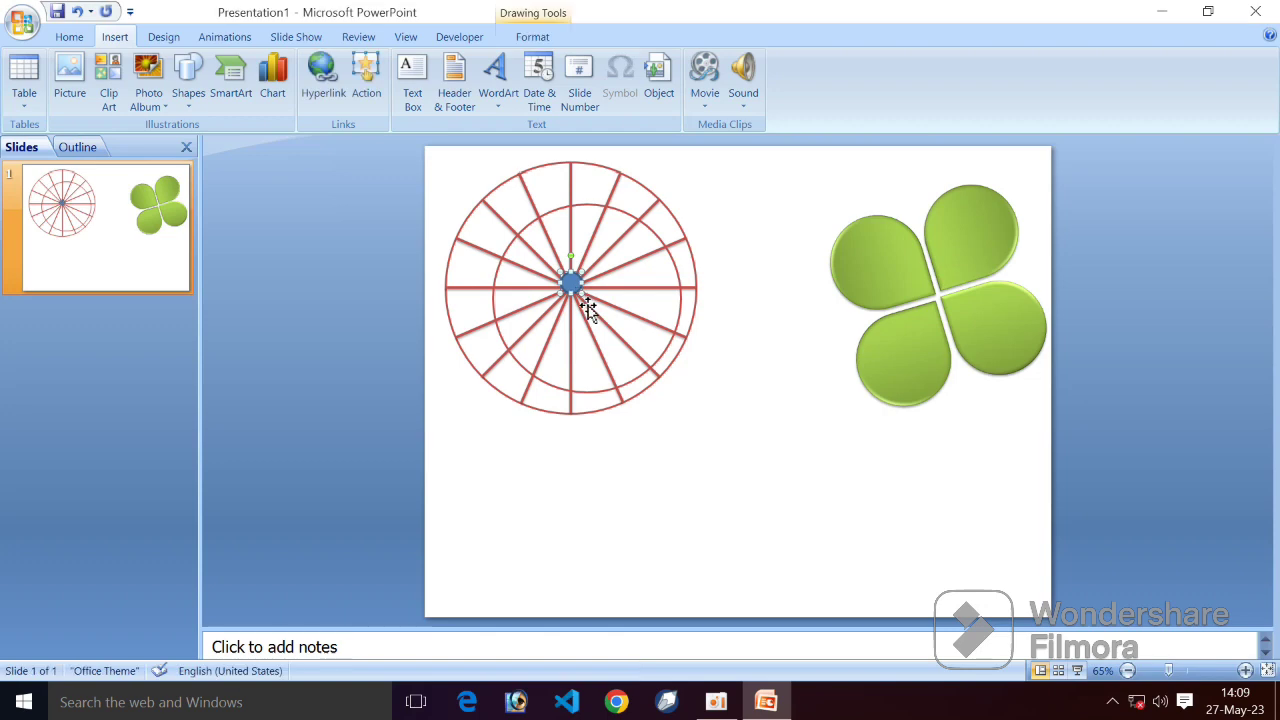
pyautogui.click(532, 36)
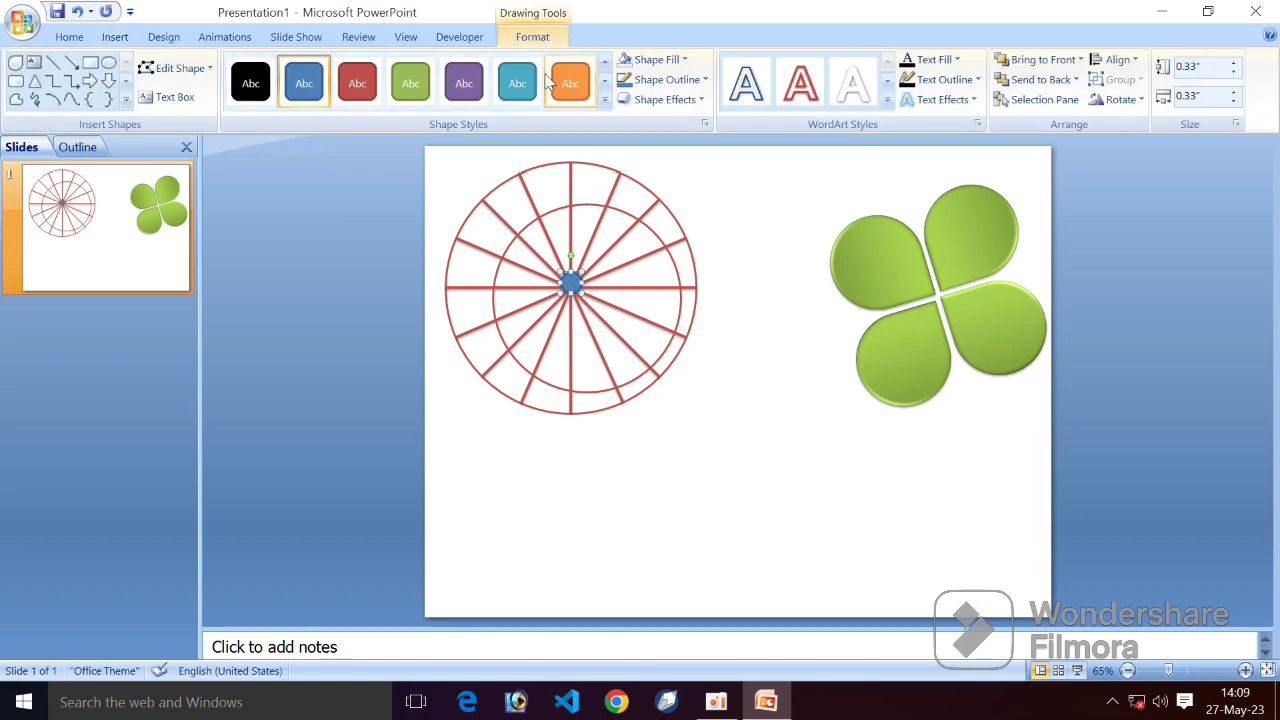
pyautogui.click(606, 103)
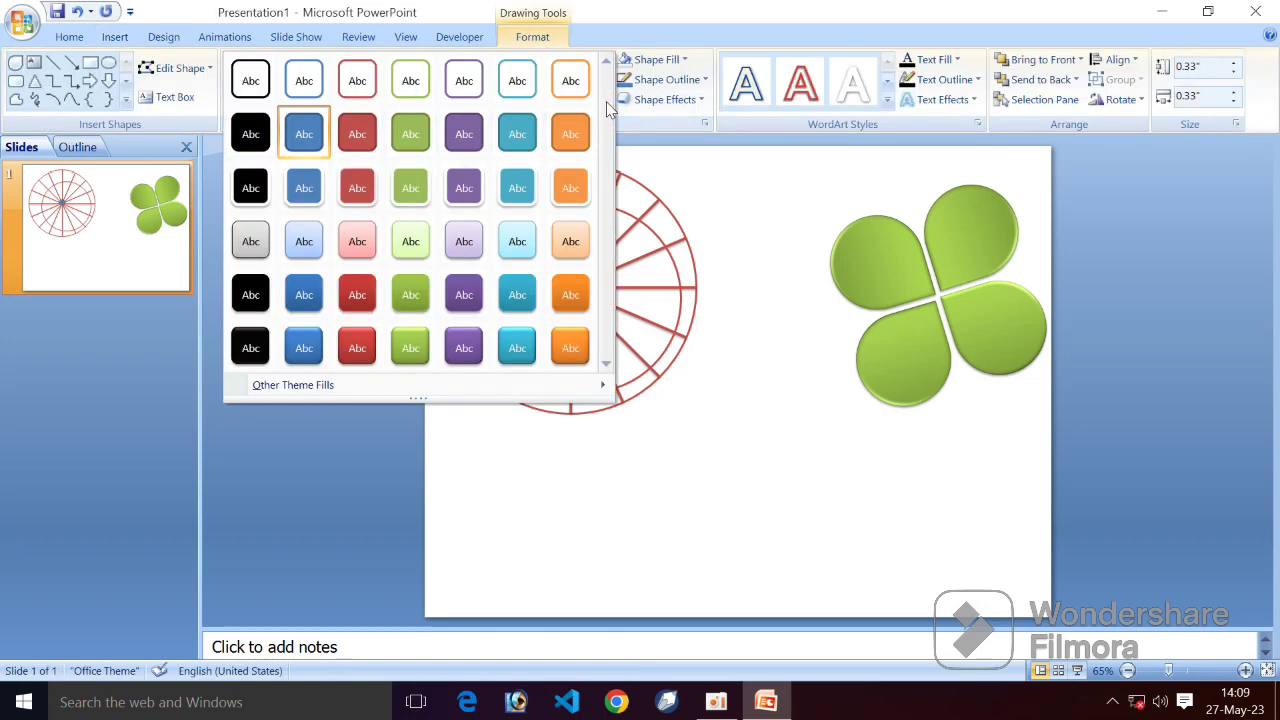
pyautogui.click(353, 352)
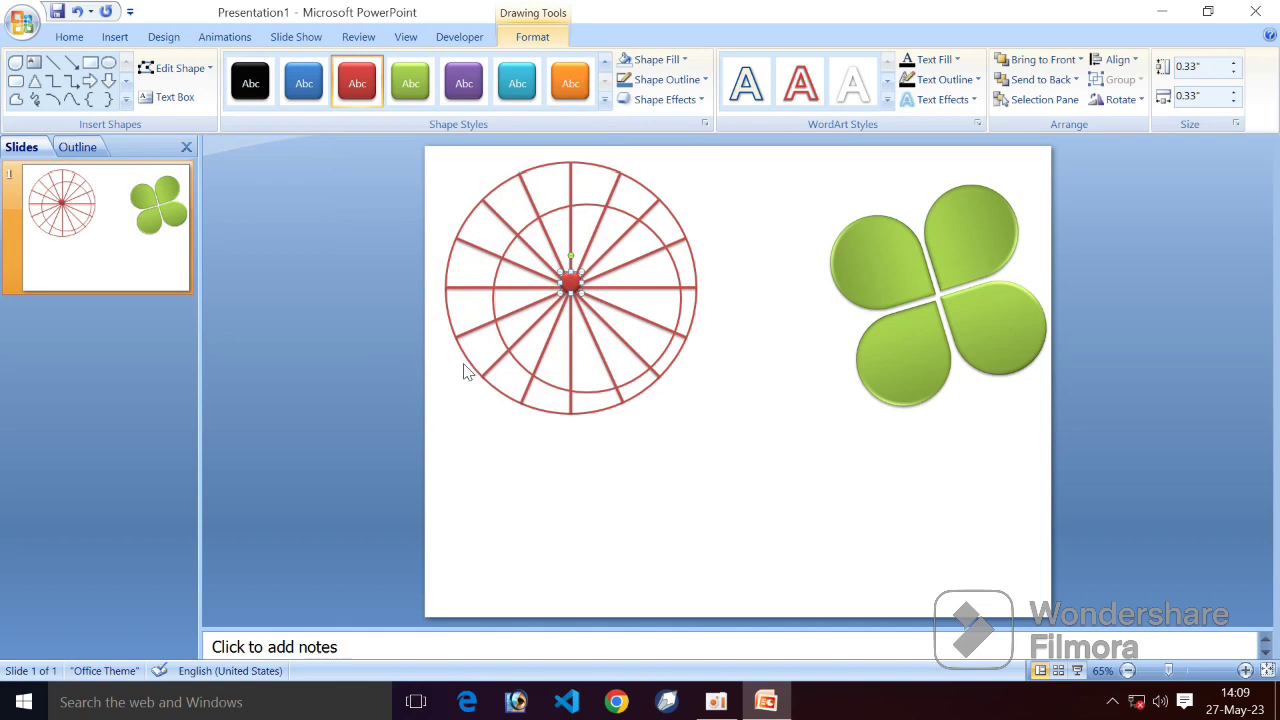
pyautogui.click(712, 246)
# Step: Align all wheel shapes by centre and middle, group them, and move the group right
pyautogui.moveTo(732, 158); pyautogui.dragTo(434, 458)
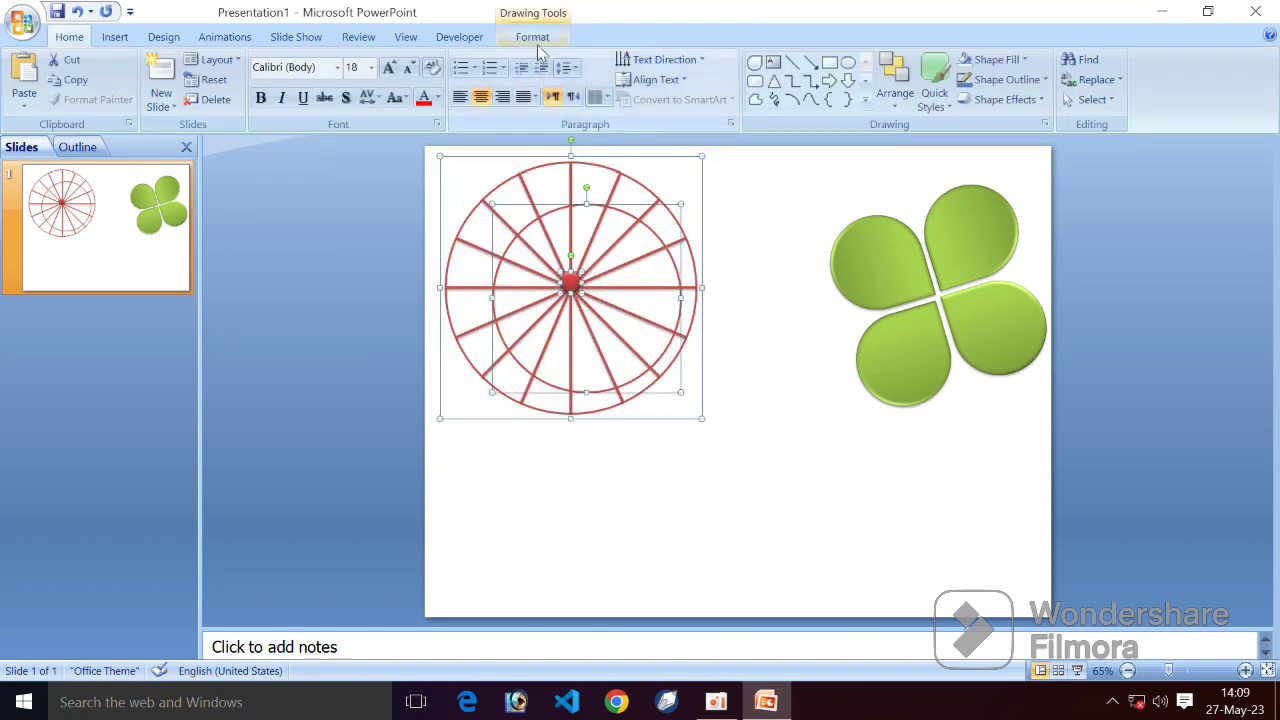
pyautogui.click(532, 37)
pyautogui.click(1117, 60)
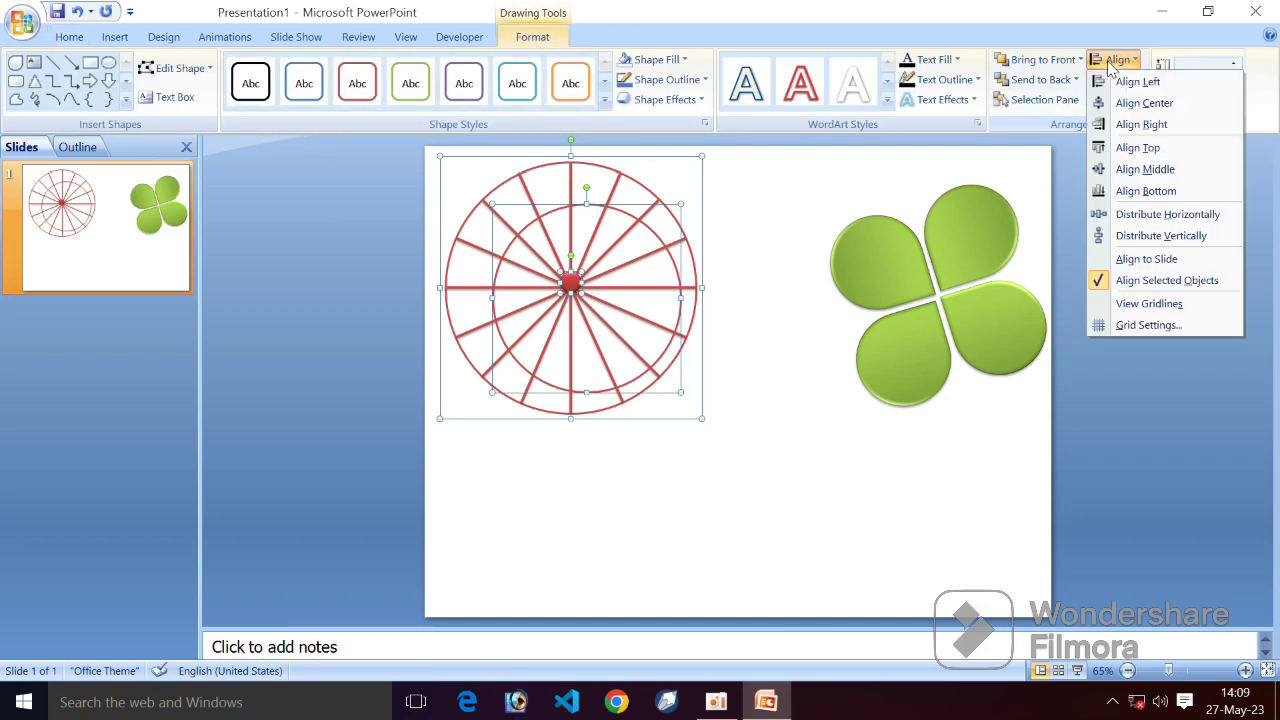
pyautogui.click(1135, 105)
pyautogui.click(1131, 61)
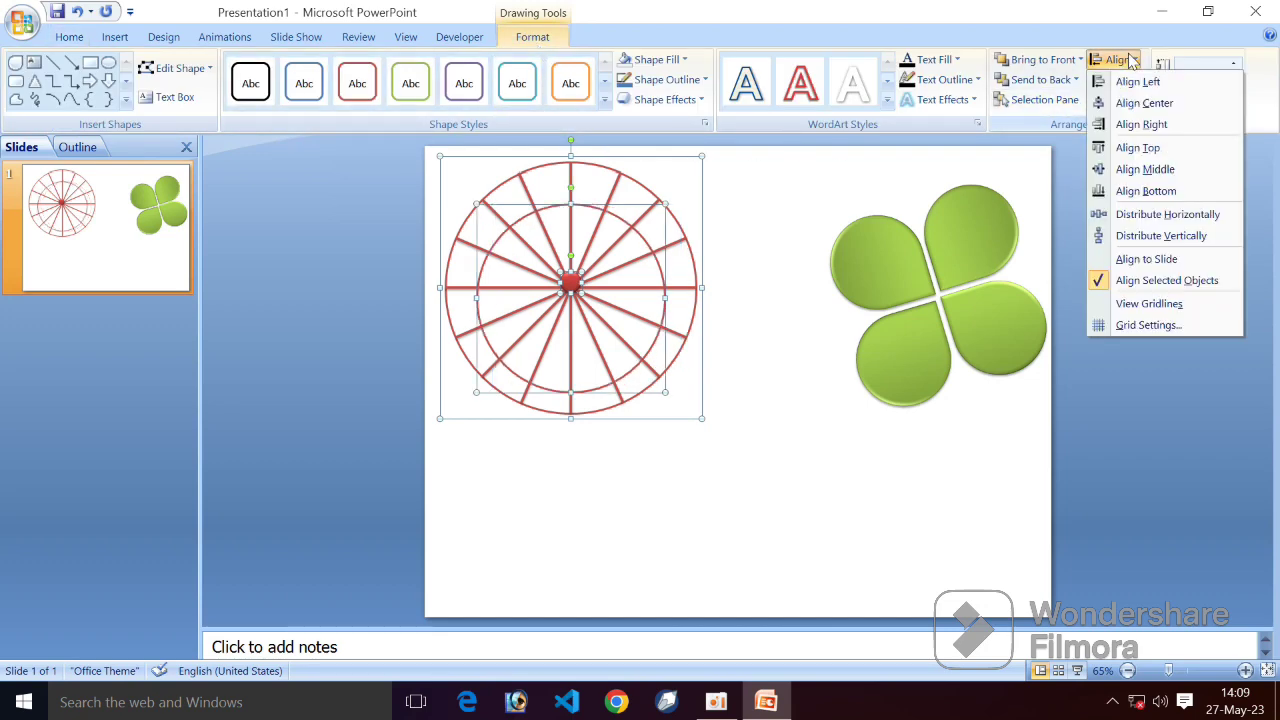
pyautogui.click(1122, 169)
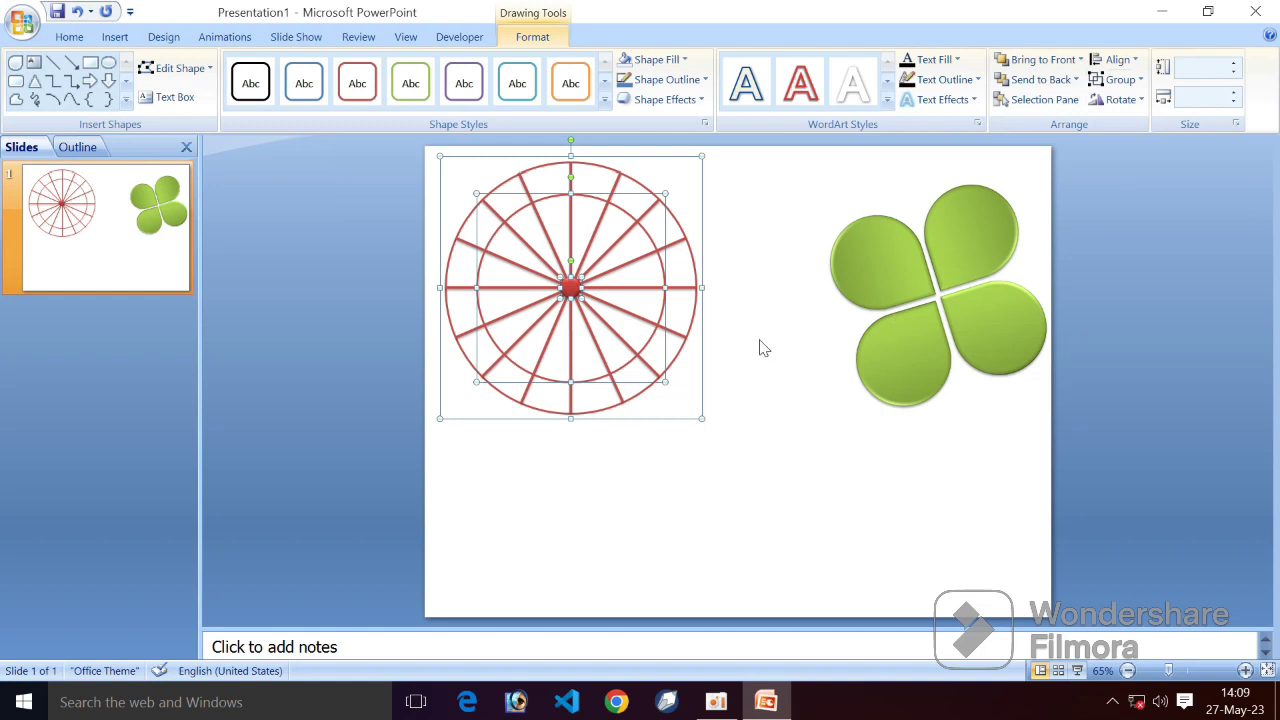
pyautogui.click(1118, 79)
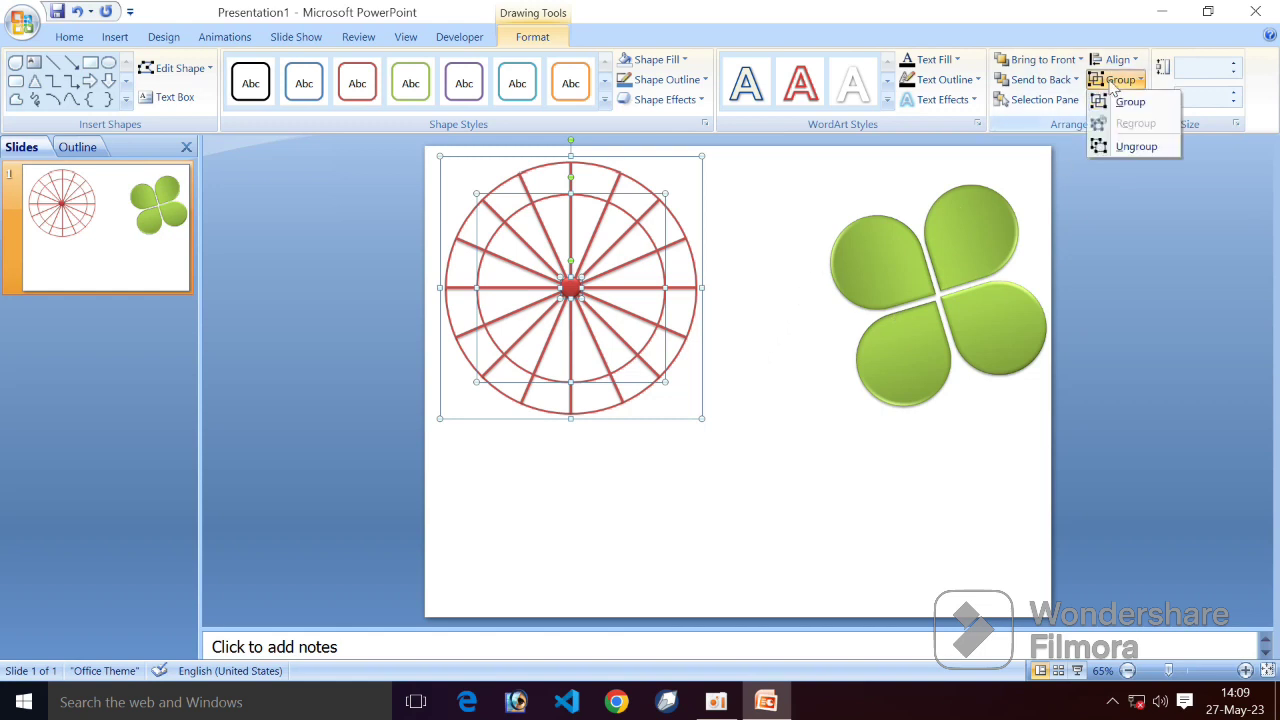
pyautogui.click(1130, 101)
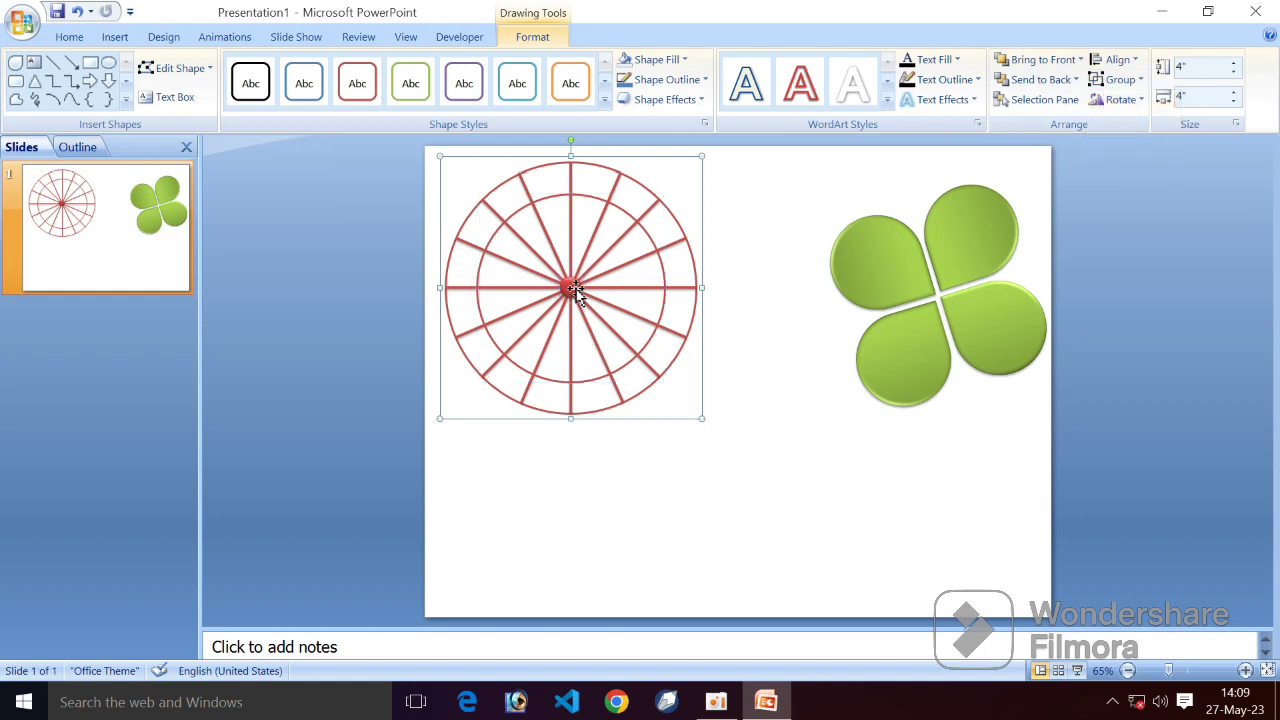
pyautogui.moveTo(575, 290); pyautogui.dragTo(664, 299)
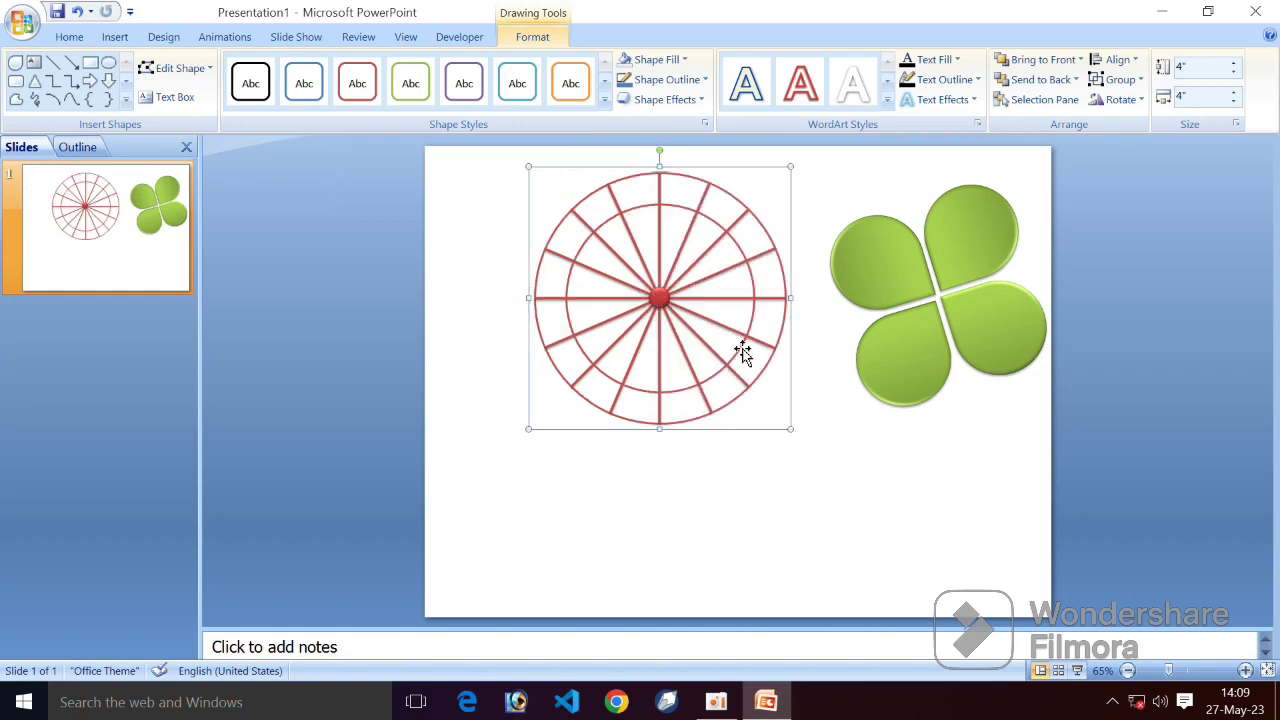
# Step: Shift the wheel further right and move the clover to its left
pyautogui.click(826, 389)
pyautogui.doubleClick(659, 297)
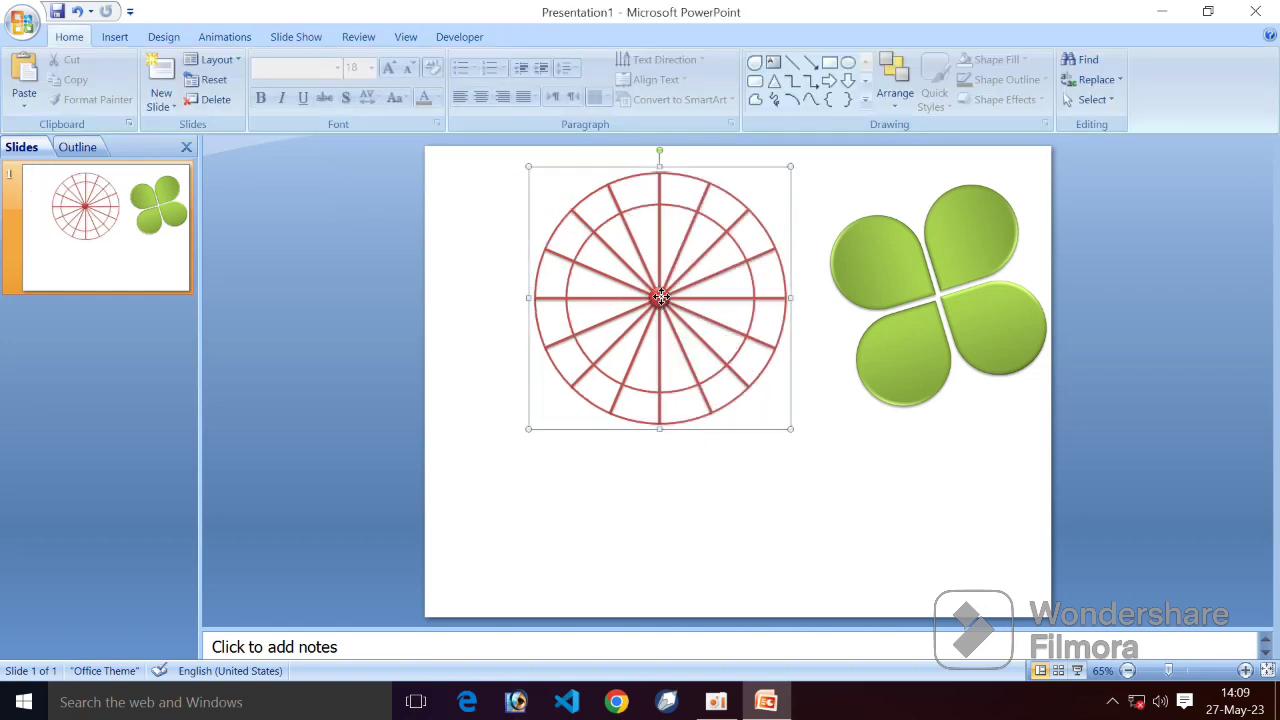
pyautogui.moveTo(652, 294); pyautogui.dragTo(694, 289)
pyautogui.click(851, 282)
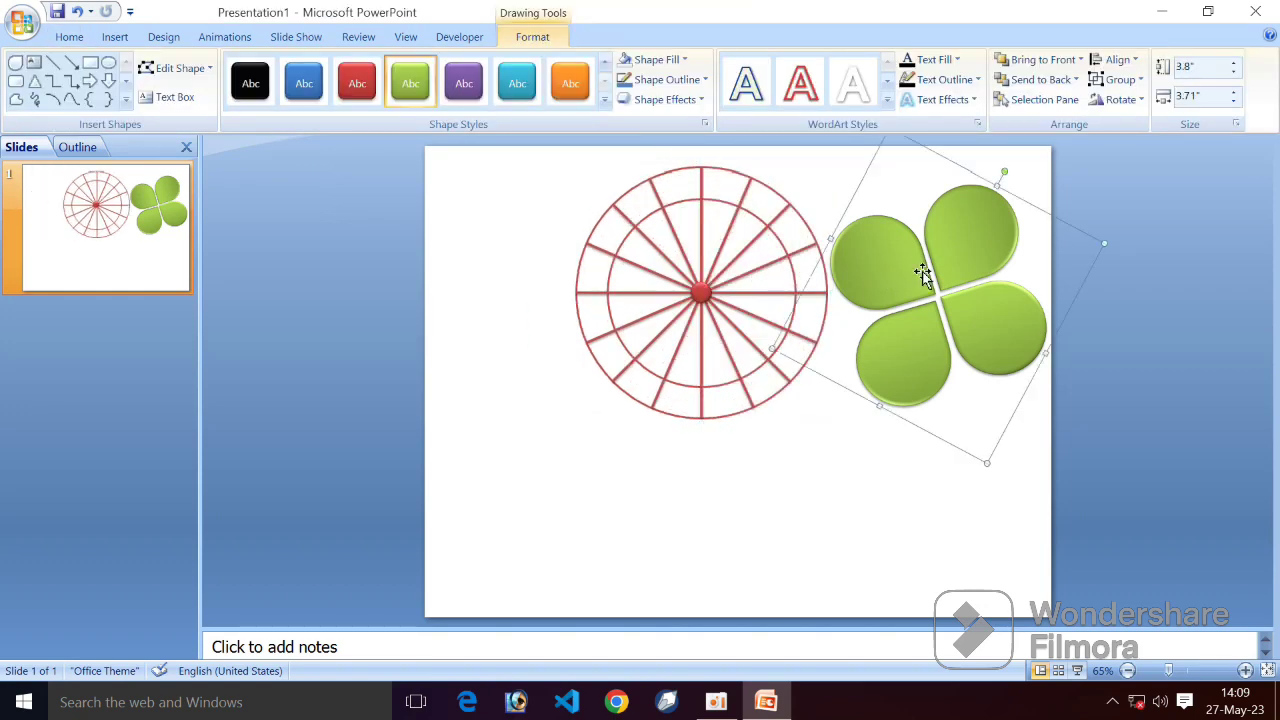
pyautogui.moveTo(966, 263)
pyautogui.mouseDown()
pyautogui.moveTo(726, 253)
pyautogui.moveTo(960, 247)
pyautogui.mouseUp()
# Step: Select the whole wheel and set its Shape Fill to No Fill
pyautogui.click(737, 251)
pyautogui.click(703, 287)
pyautogui.click(929, 262)
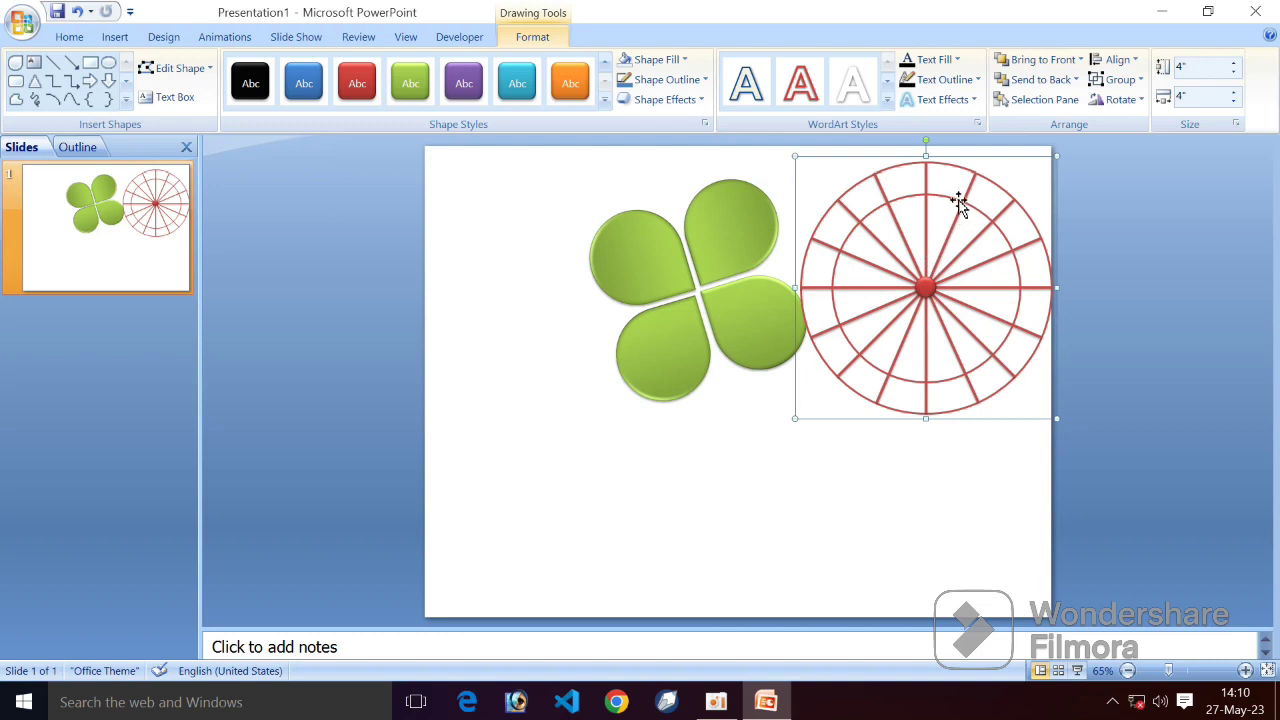
pyautogui.click(958, 200)
pyautogui.click(748, 193)
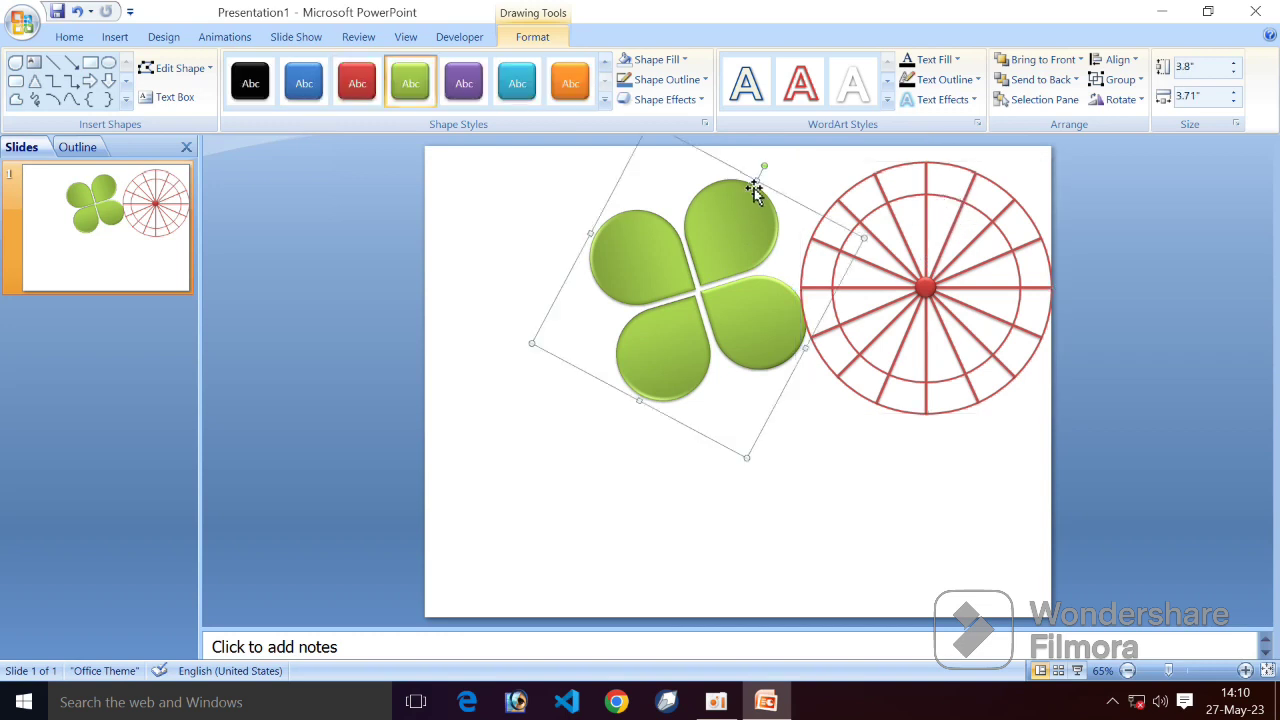
pyautogui.click(892, 177)
pyautogui.click(672, 61)
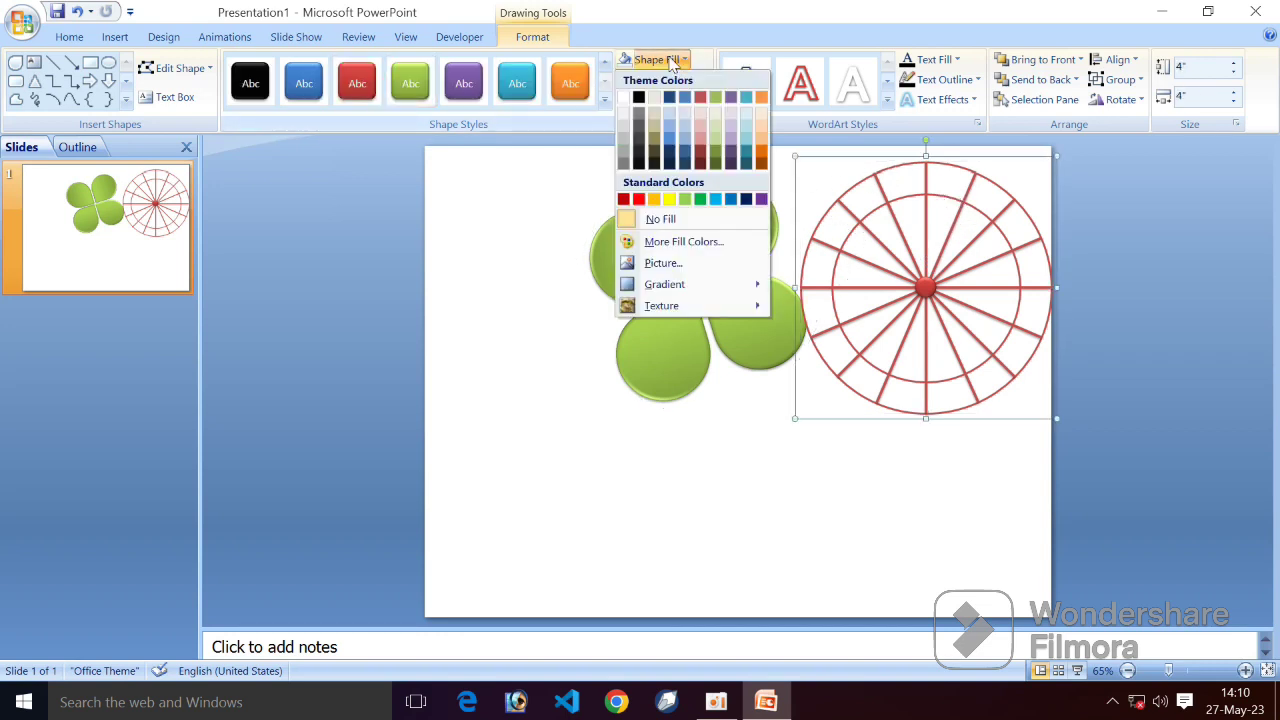
pyautogui.click(650, 220)
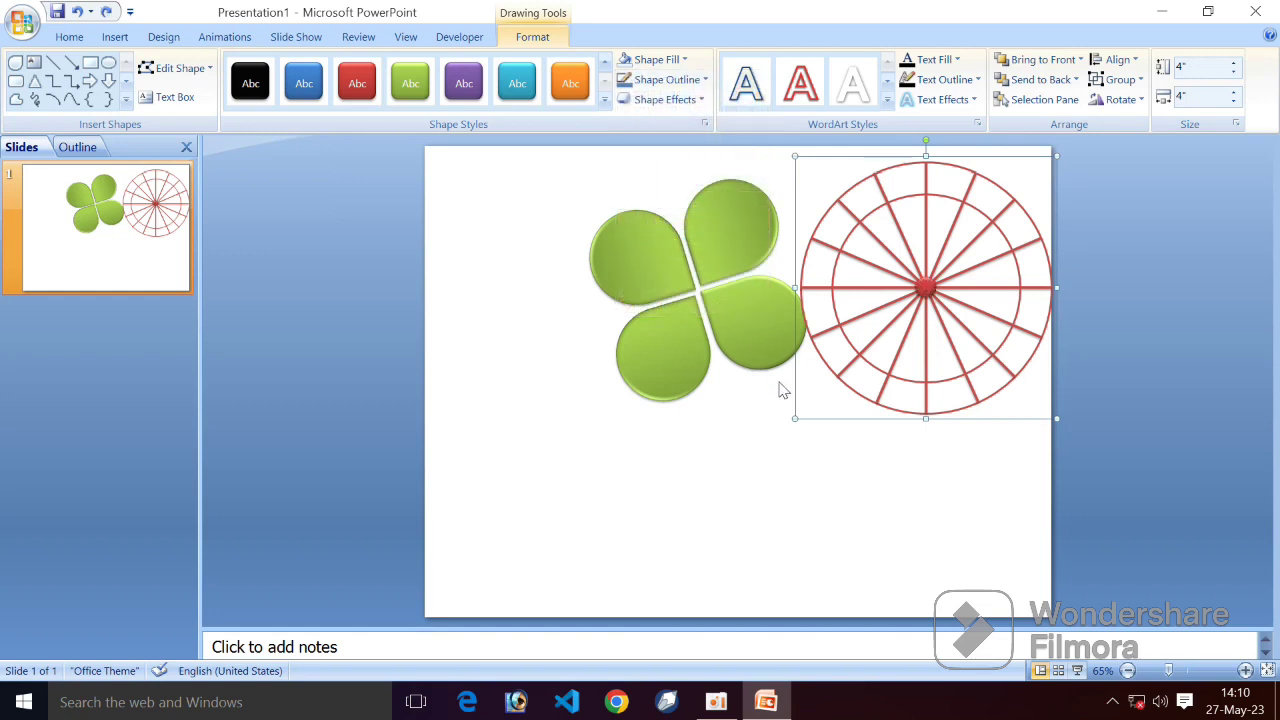
pyautogui.click(970, 445)
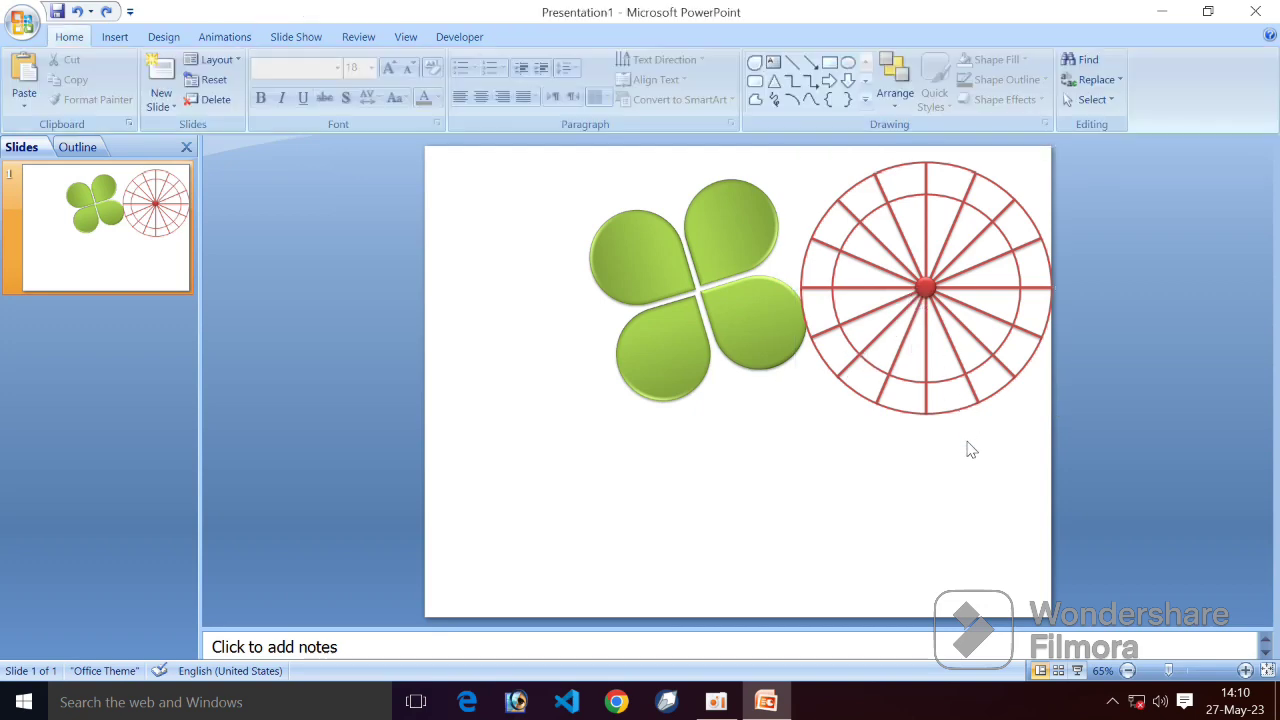
pyautogui.click(1030, 219)
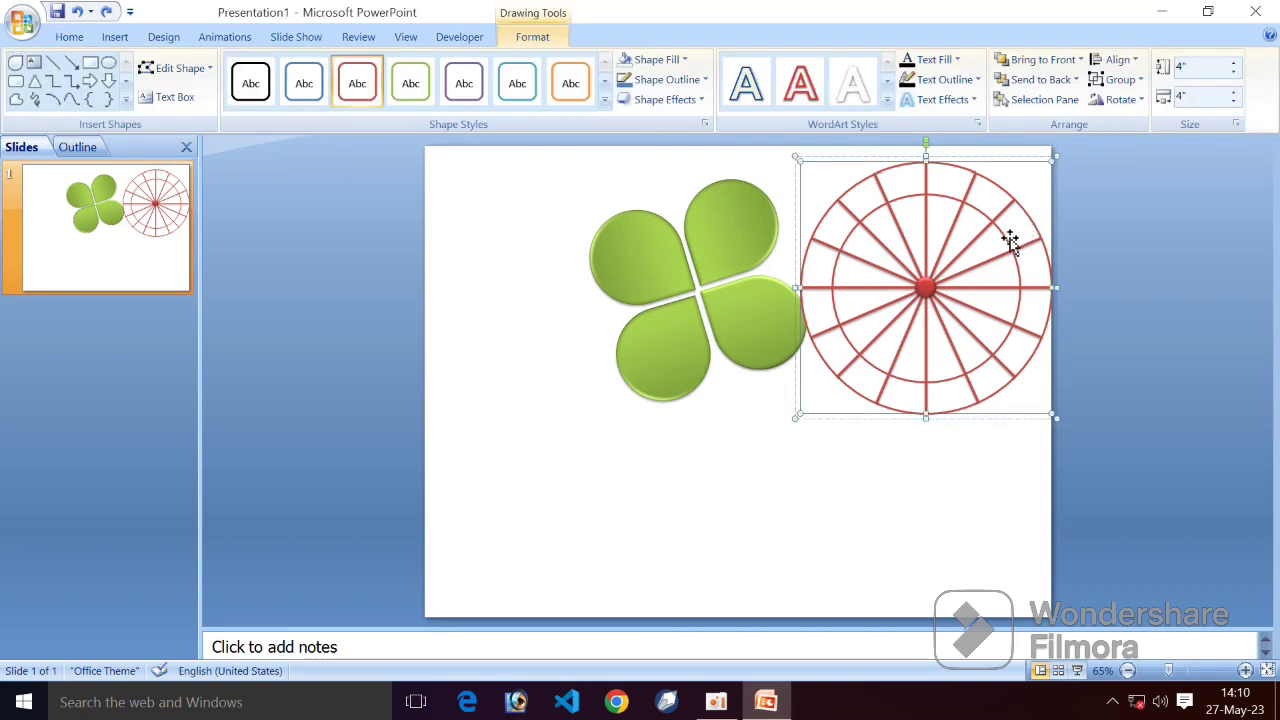
pyautogui.click(660, 59)
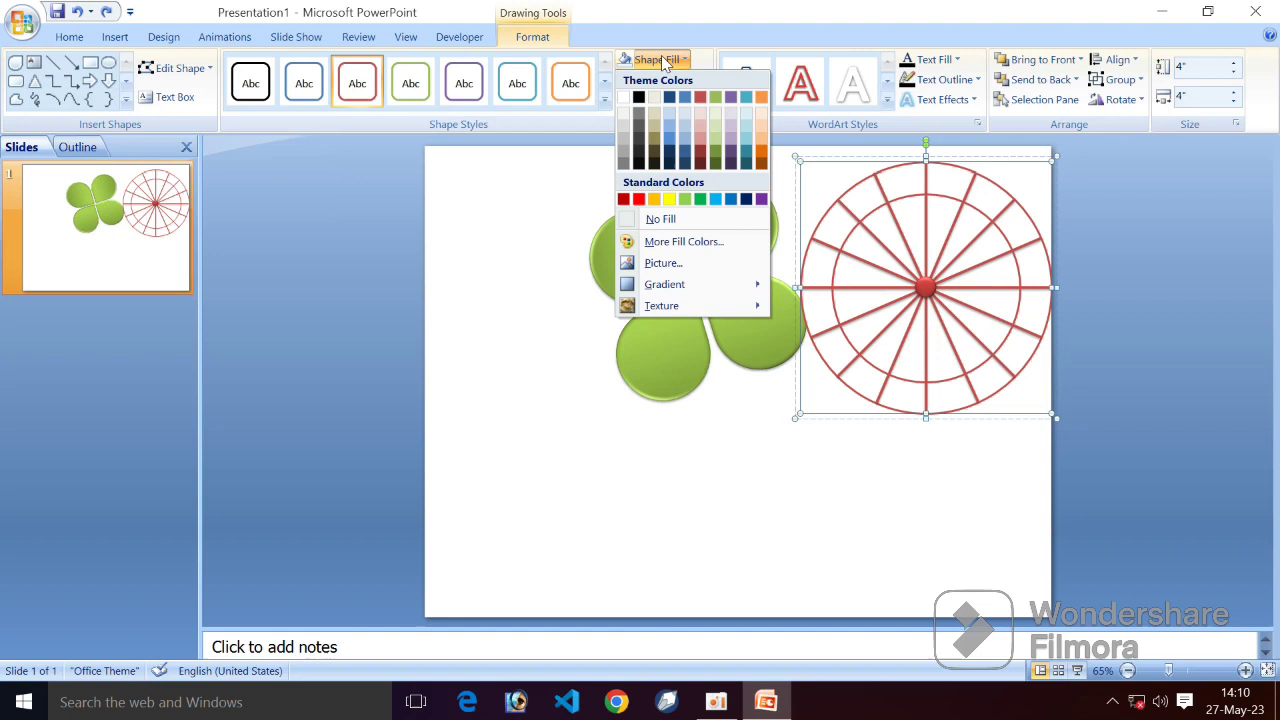
pyautogui.click(666, 220)
# Step: Undo the stray spoke move and drag the whole wheel over the clover blades
pyautogui.moveTo(945, 285); pyautogui.dragTo(736, 282)
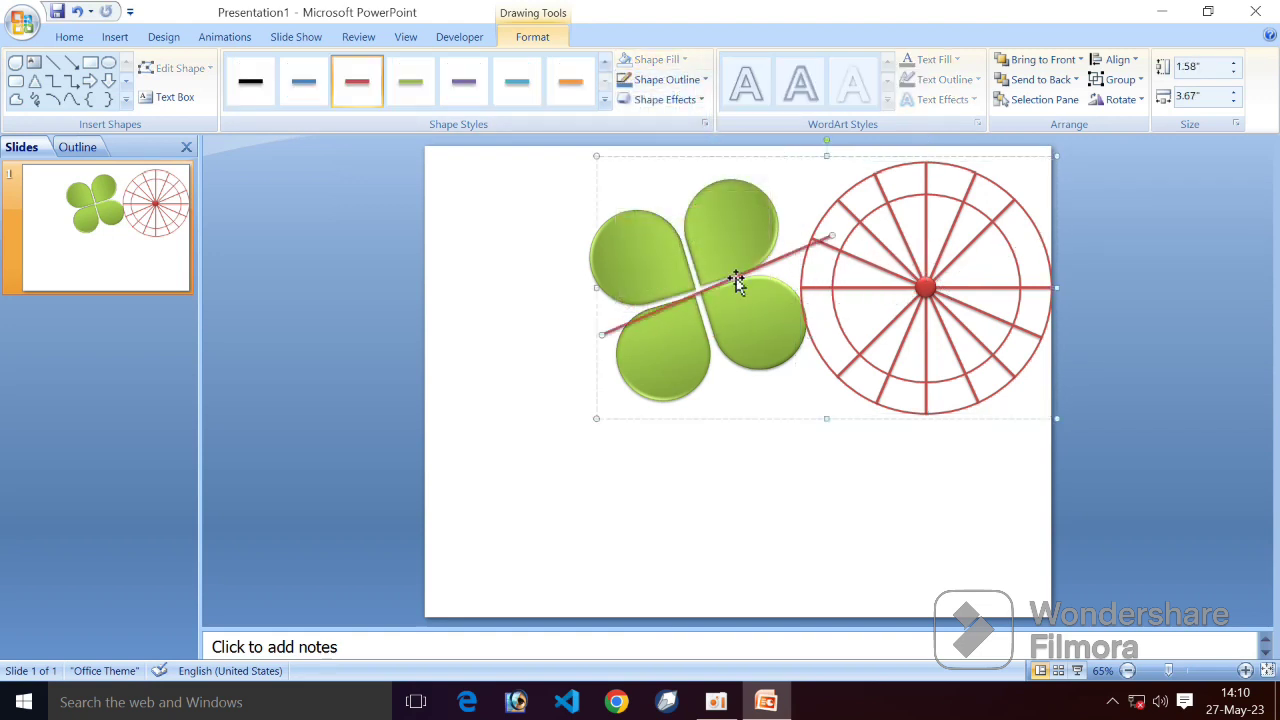
pyautogui.hotkey('ctrl', 'z')
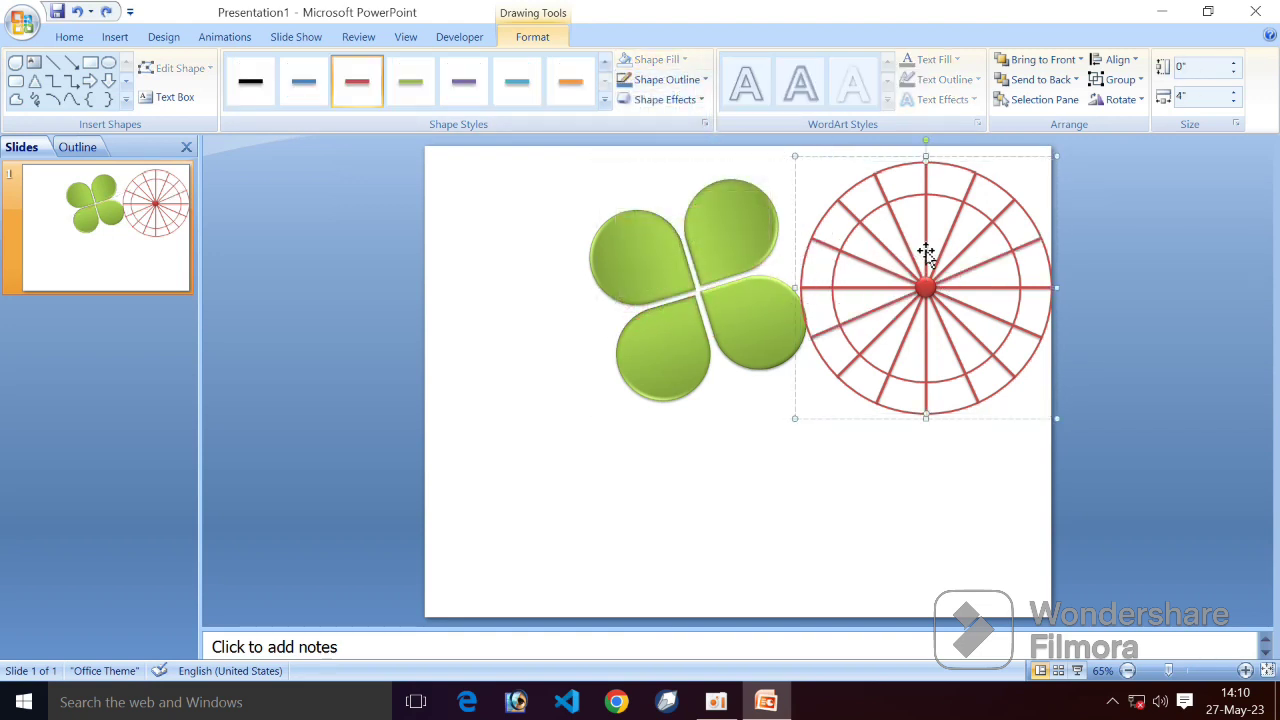
pyautogui.click(1108, 225)
pyautogui.moveTo(1028, 214)
pyautogui.mouseDown()
pyautogui.moveTo(772, 214)
pyautogui.moveTo(796, 214)
pyautogui.mouseUp()
pyautogui.click(902, 234)
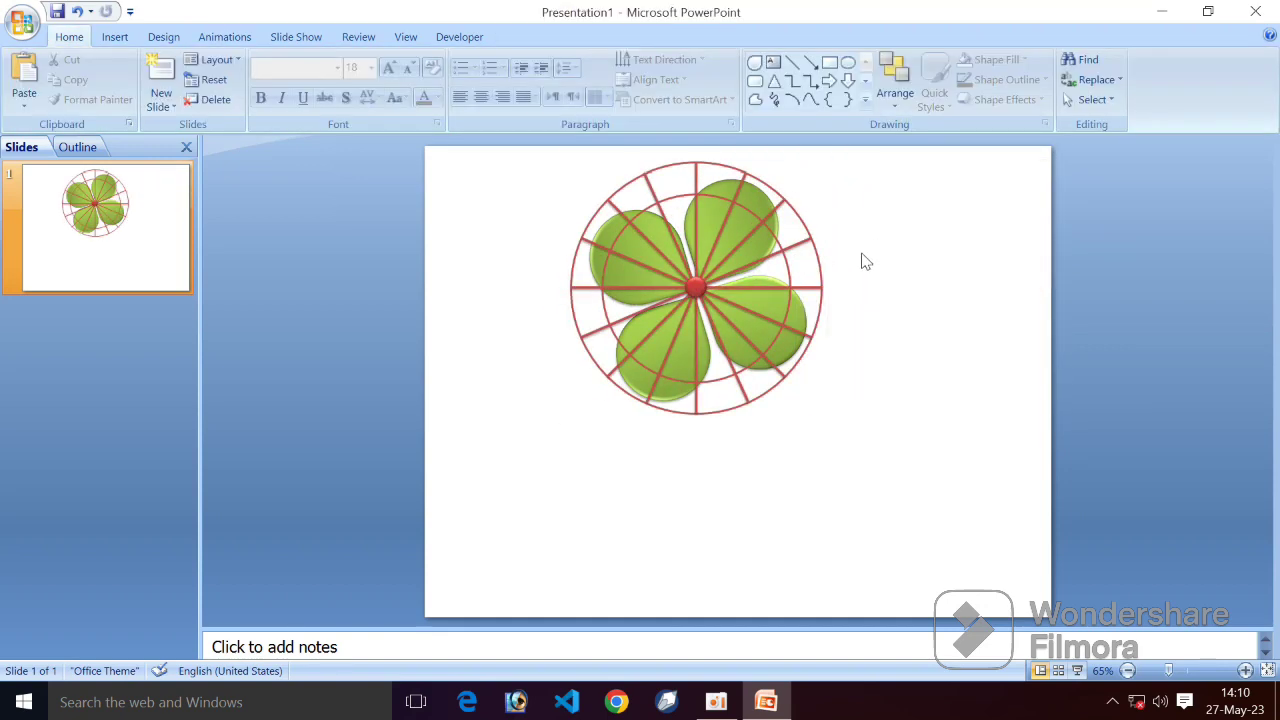
# Step: Nudge the wheel with arrow keys to centre it on the clover, then open the Shapes gallery
pyautogui.click(822, 288)
pyautogui.press('Down')
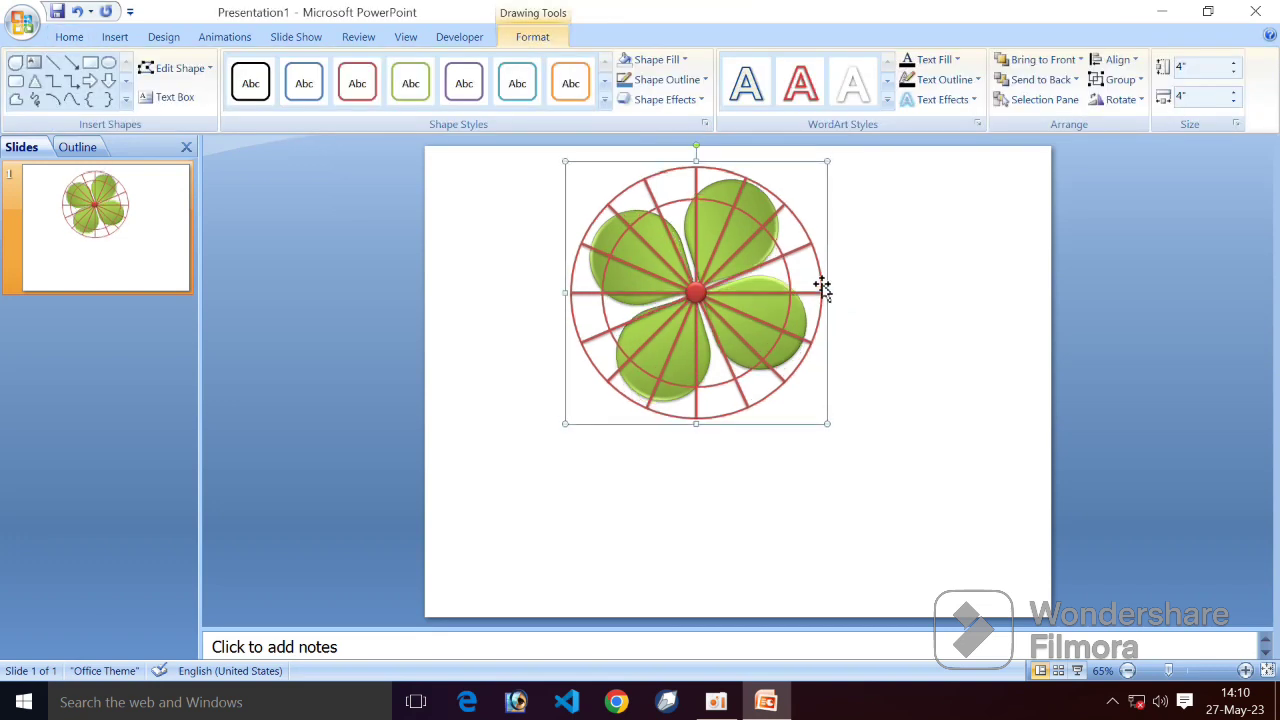
pyautogui.press('Up')
pyautogui.press('Left')
pyautogui.press('Right')
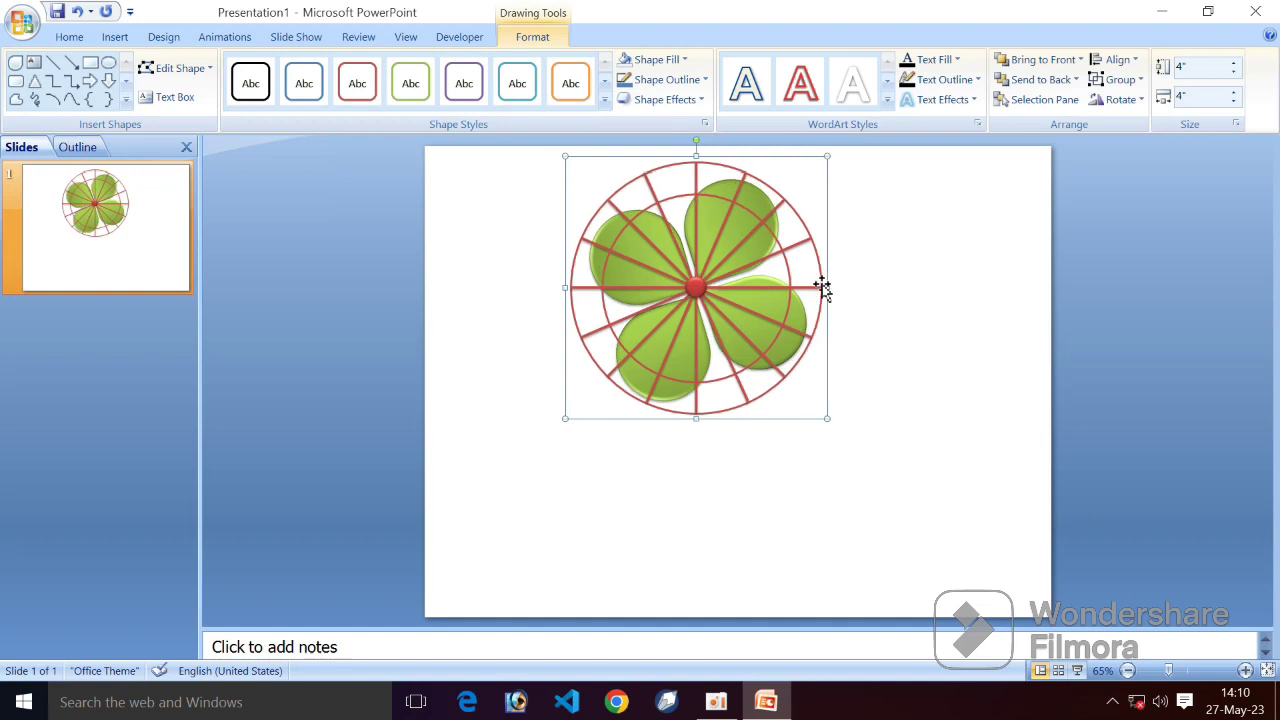
pyautogui.click(857, 264)
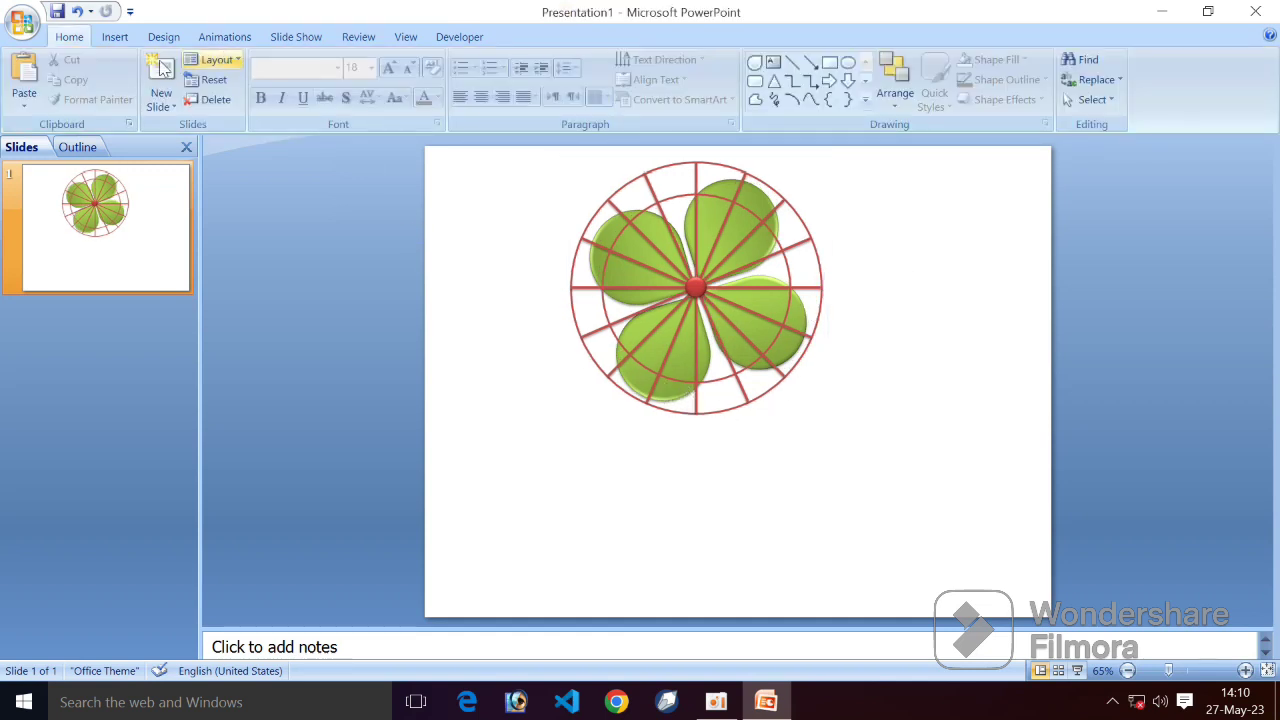
pyautogui.click(114, 36)
pyautogui.click(190, 105)
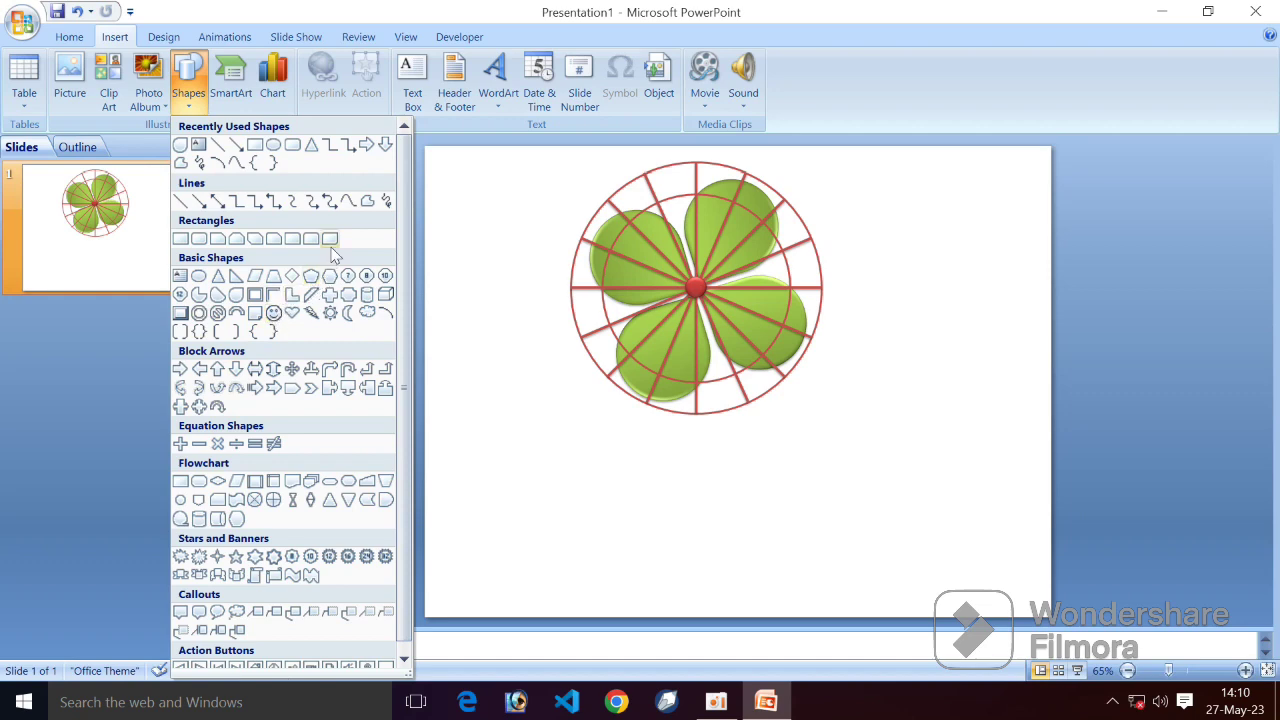
# Step: Draw a tall tapered stand, 4.75" by 0.92", positioned under the fan hub
pyautogui.click(312, 146)
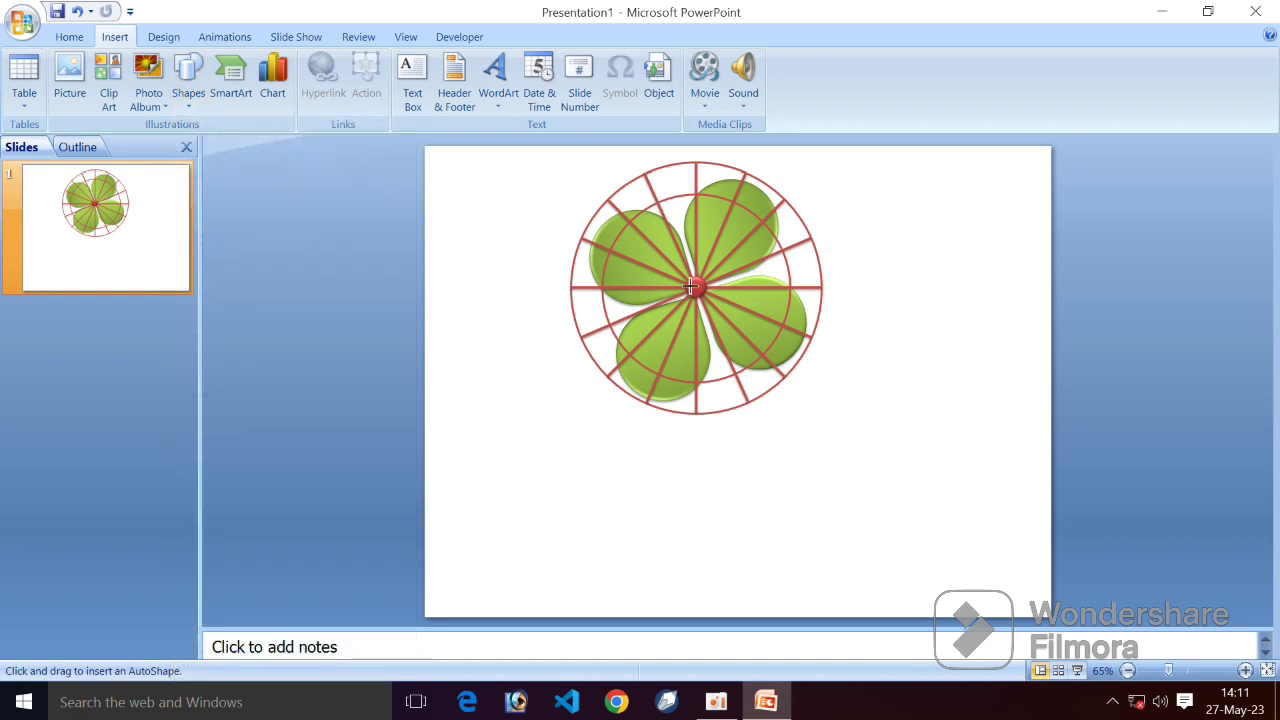
pyautogui.moveTo(690, 288); pyautogui.dragTo(749, 588)
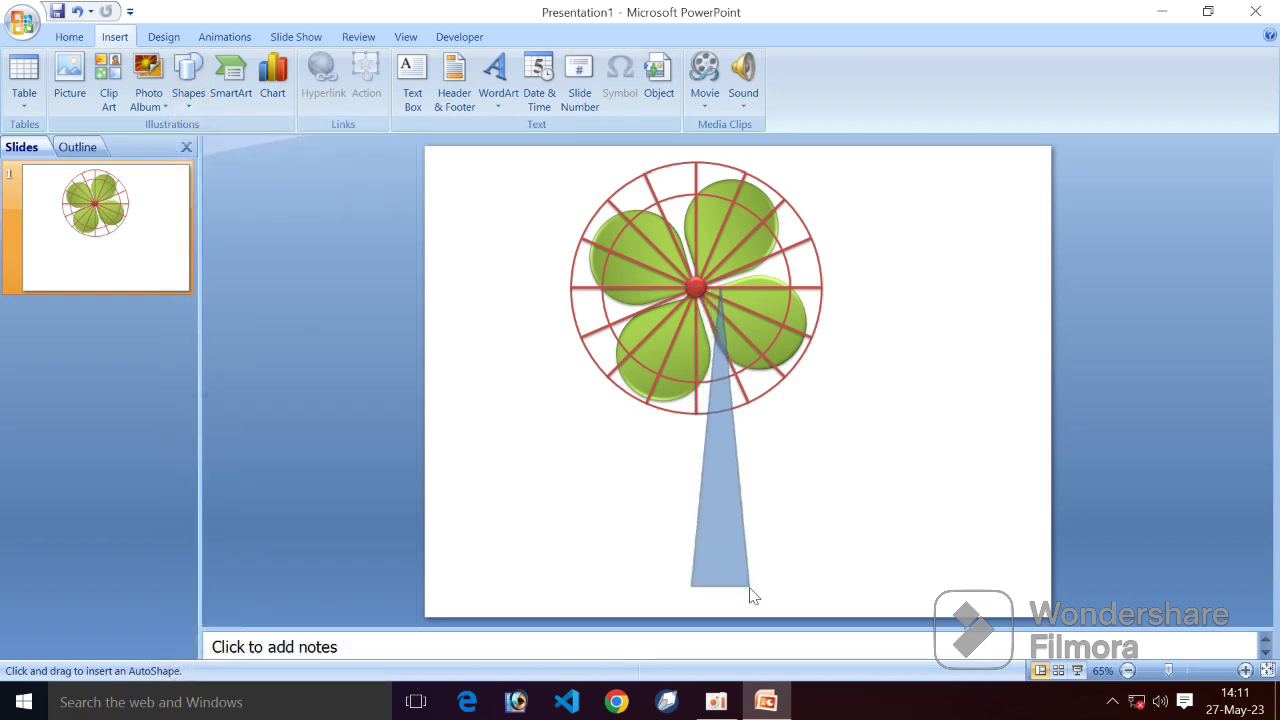
pyautogui.moveTo(723, 514); pyautogui.dragTo(703, 513)
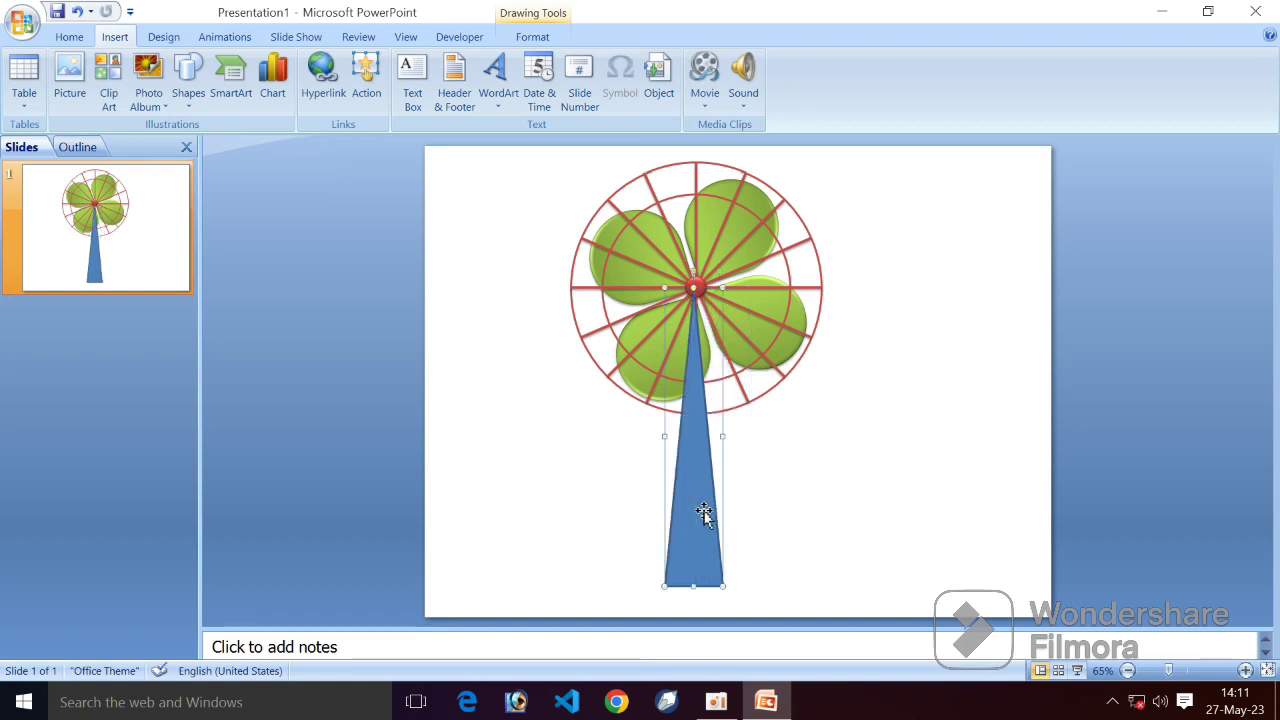
pyautogui.press('Right')
pyautogui.press('Right')
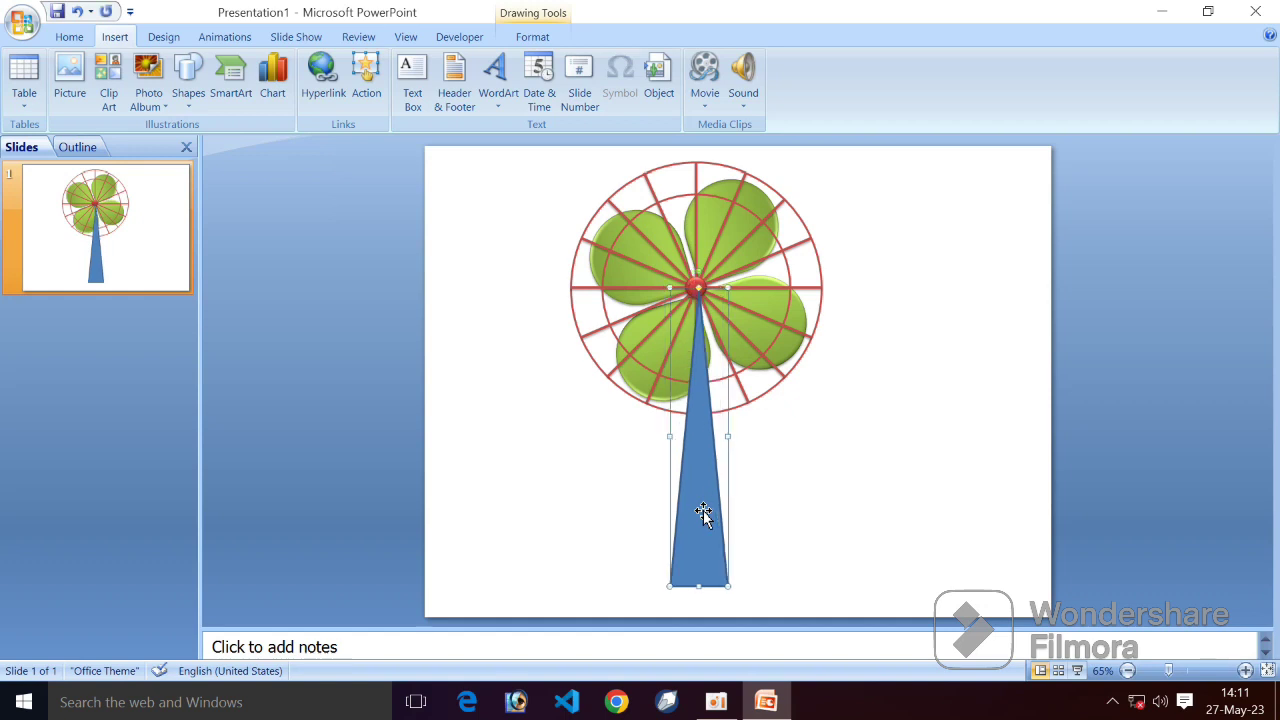
pyautogui.press('Left')
pyautogui.press('Left')
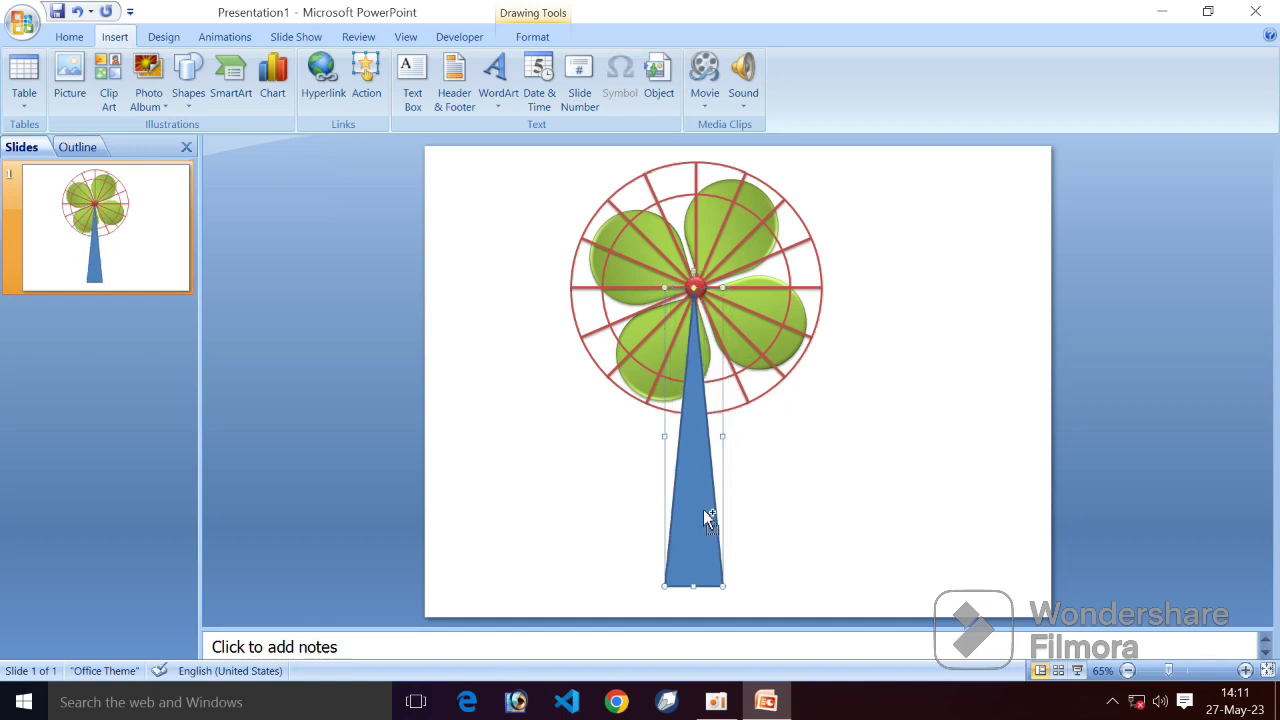
pyautogui.moveTo(703, 511); pyautogui.dragTo(703, 509)
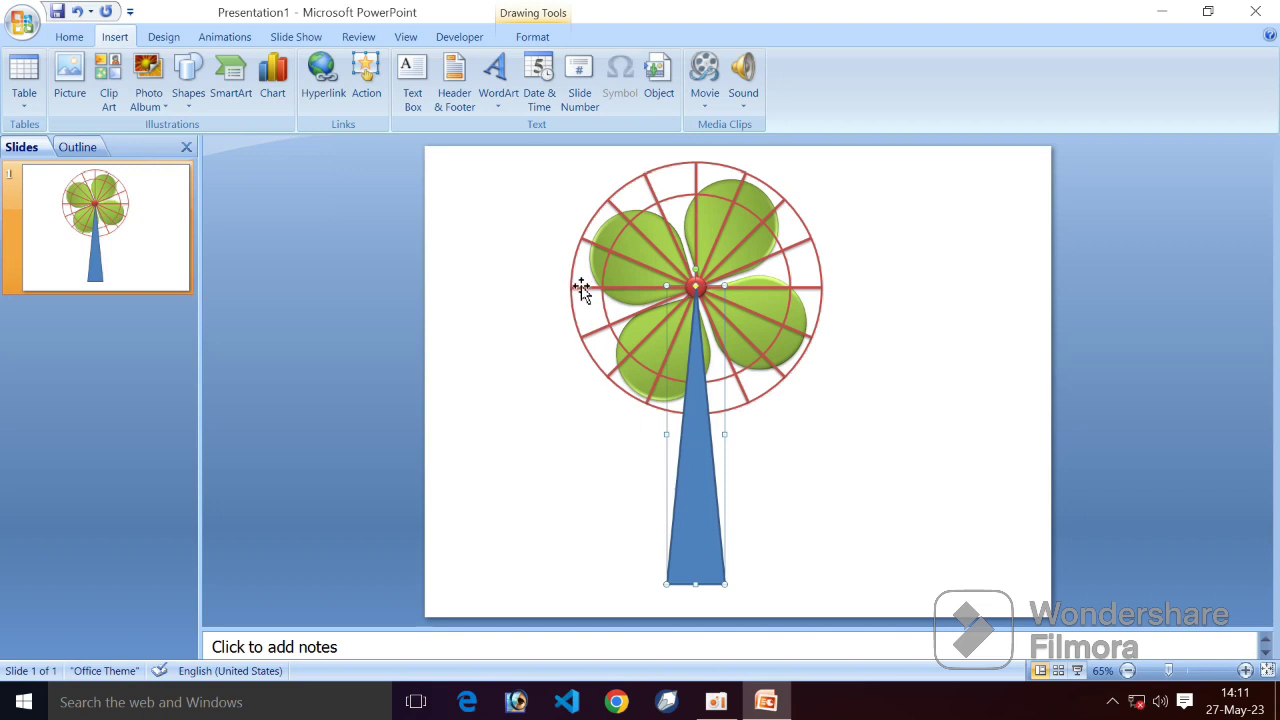
# Step: Give the trunk an orange shape style and send it to the back behind the fan
pyautogui.click(555, 44)
pyautogui.click(605, 100)
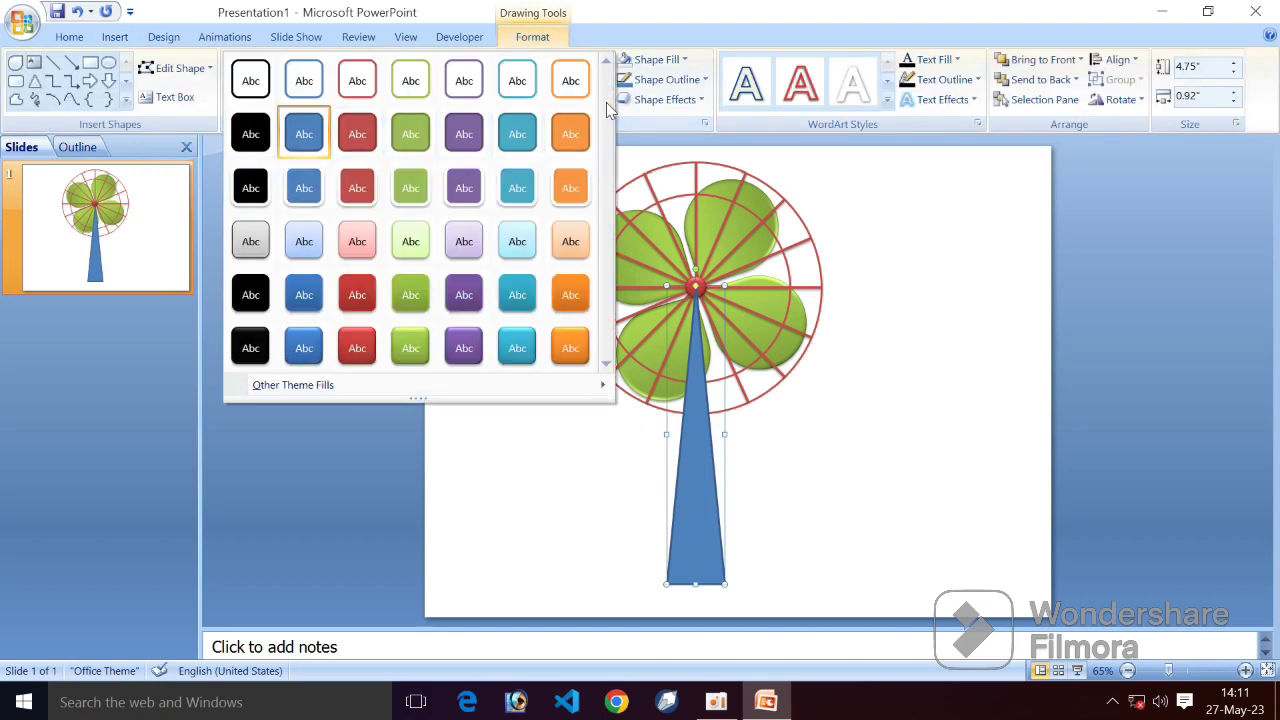
pyautogui.click(574, 152)
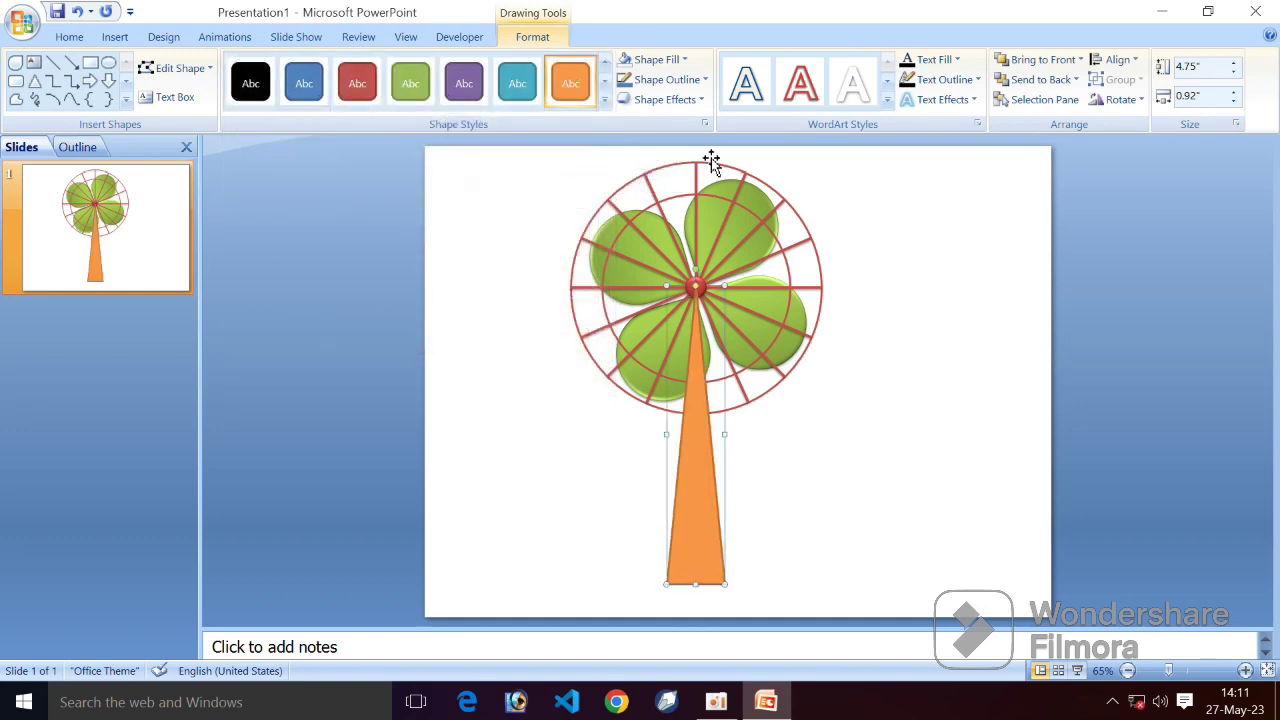
pyautogui.click(1047, 80)
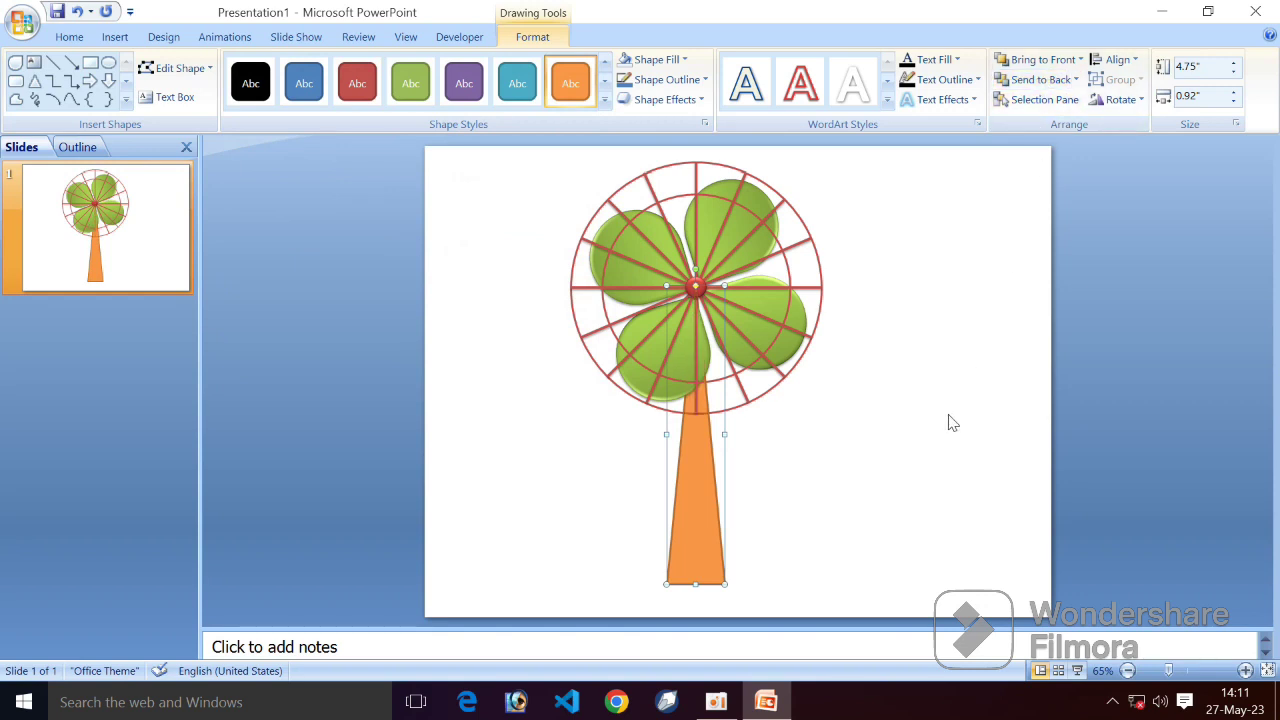
pyautogui.click(604, 99)
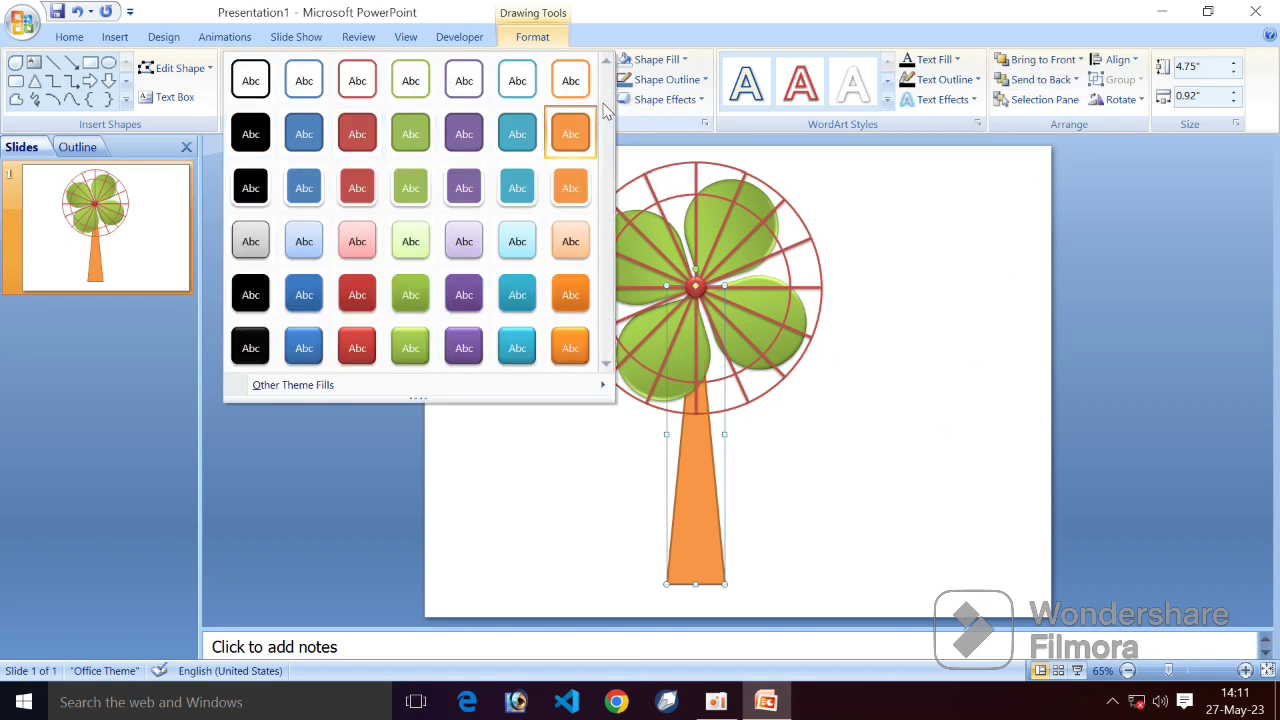
pyautogui.click(574, 350)
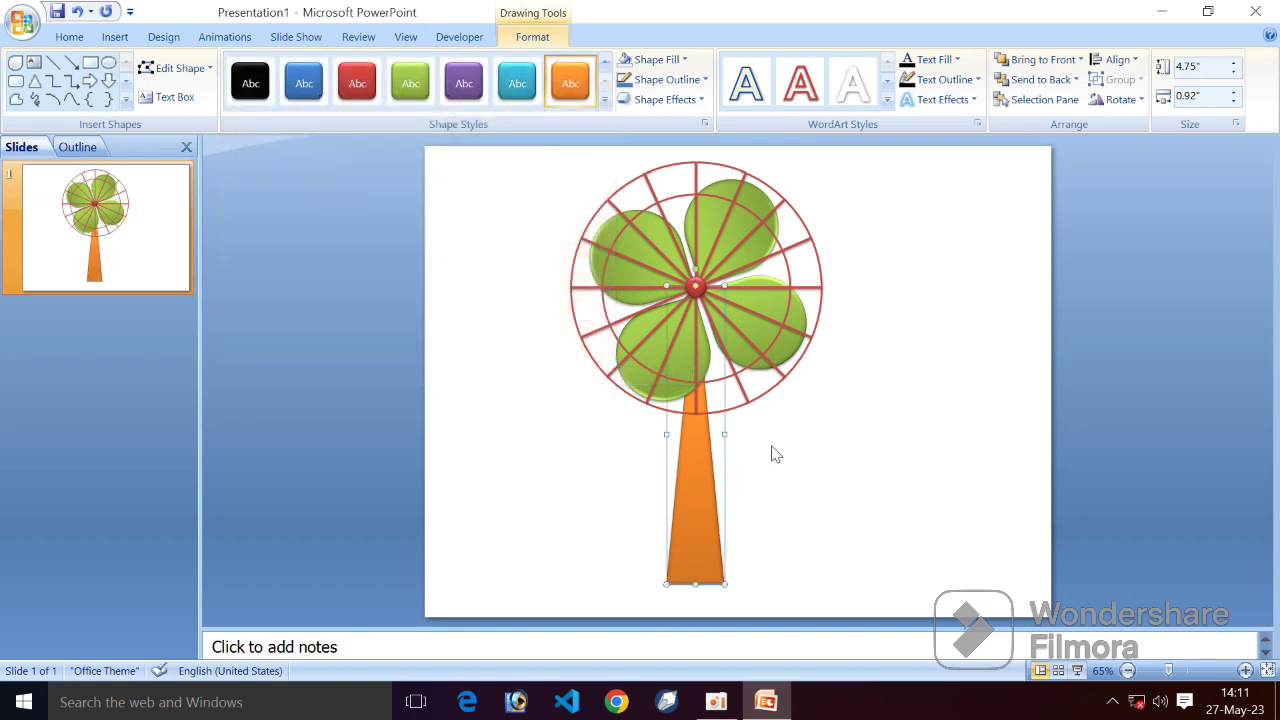
# Step: Change the trunk's shape style from orange to red
pyautogui.click(776, 455)
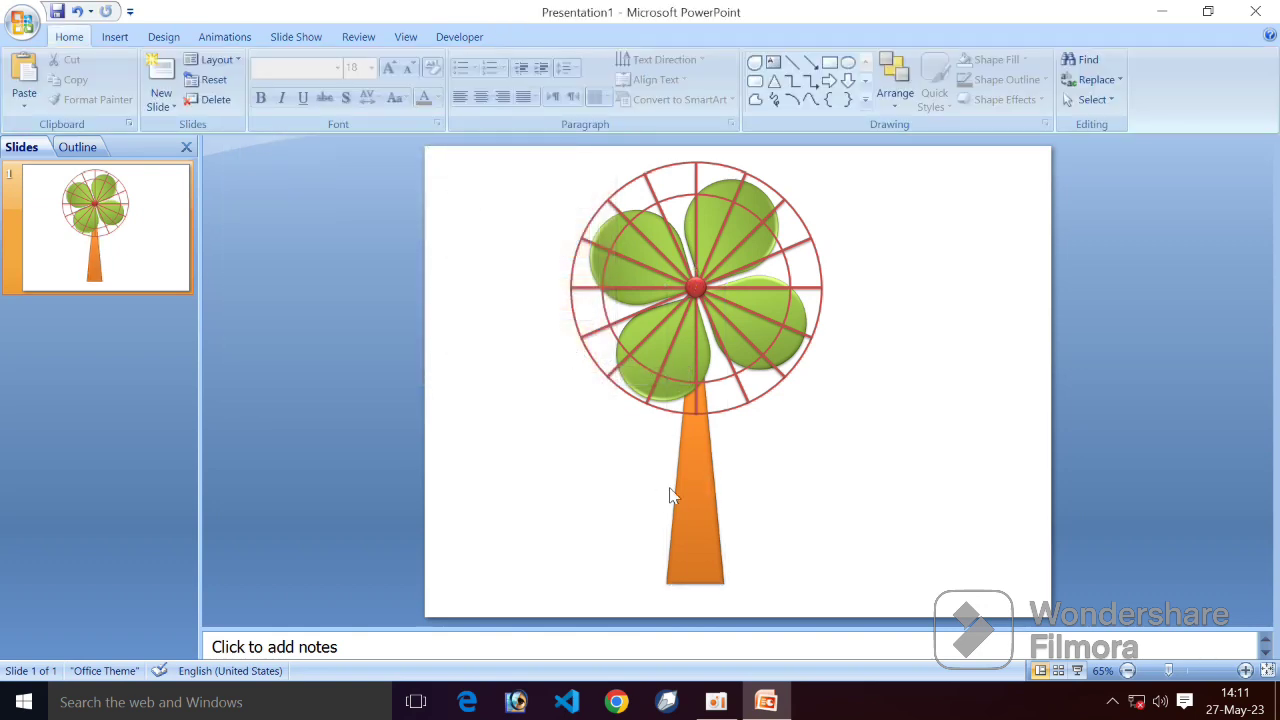
pyautogui.click(696, 483)
pyautogui.click(604, 105)
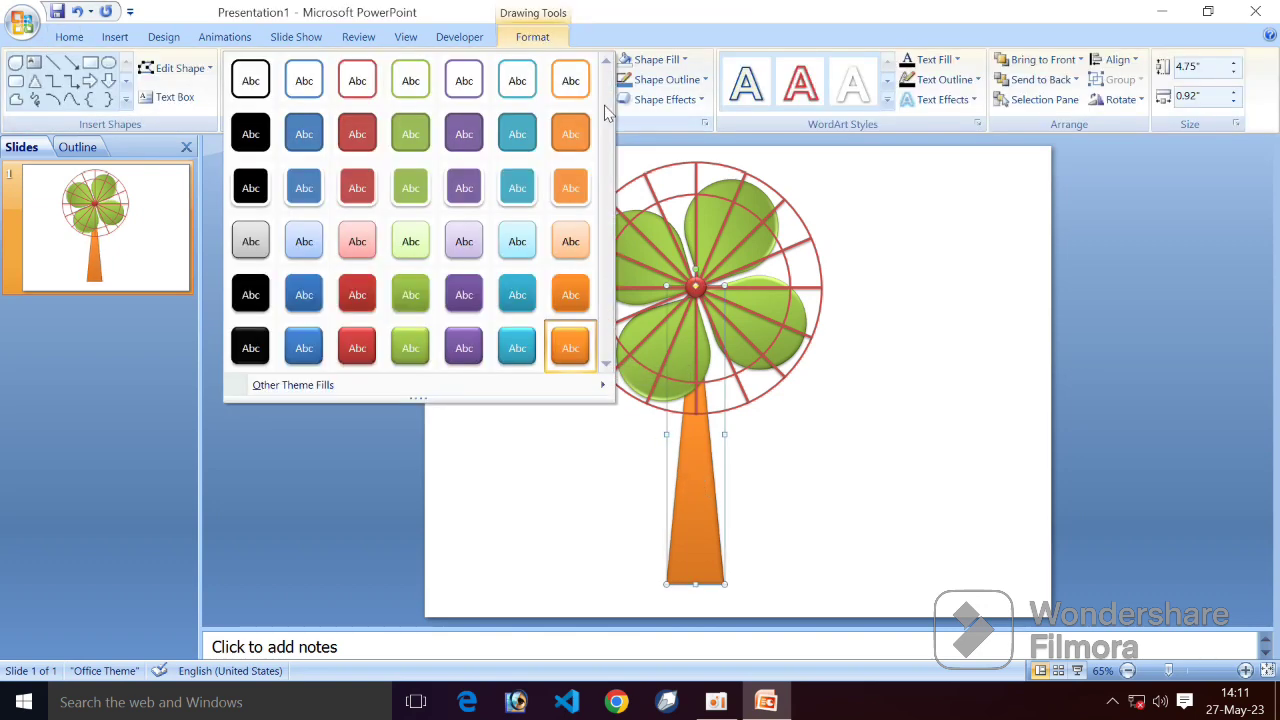
pyautogui.click(357, 348)
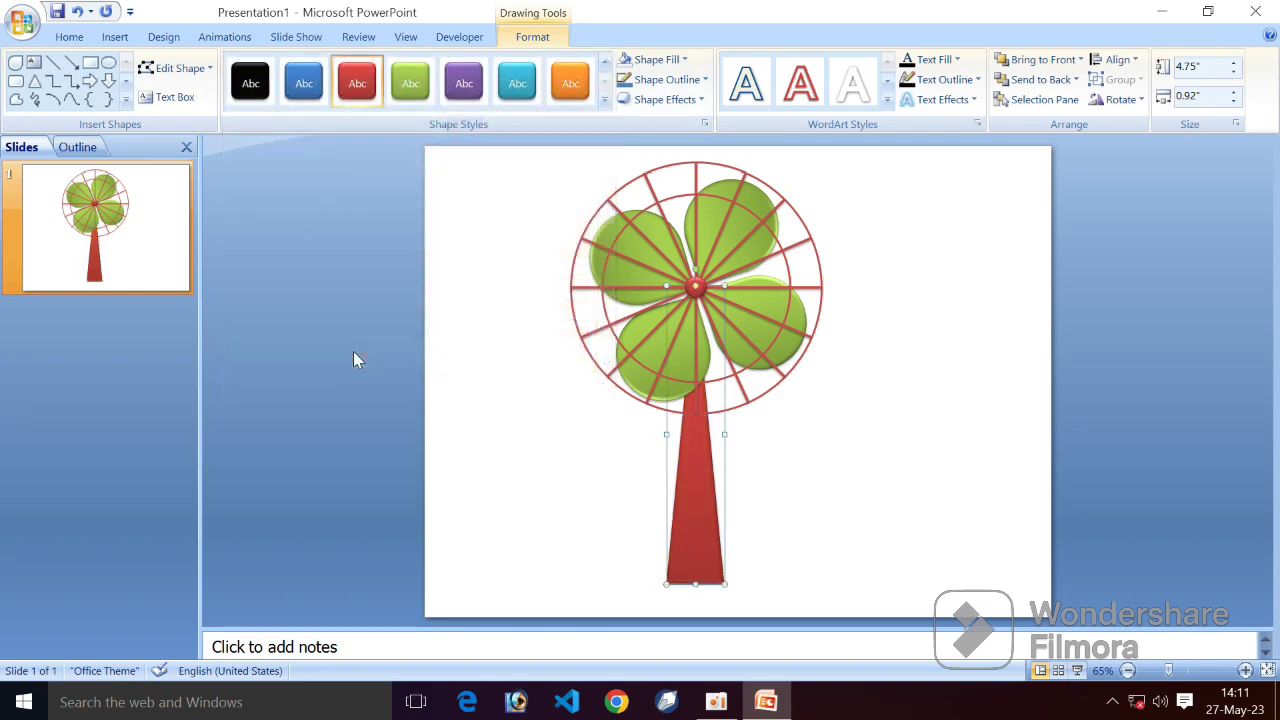
pyautogui.click(478, 372)
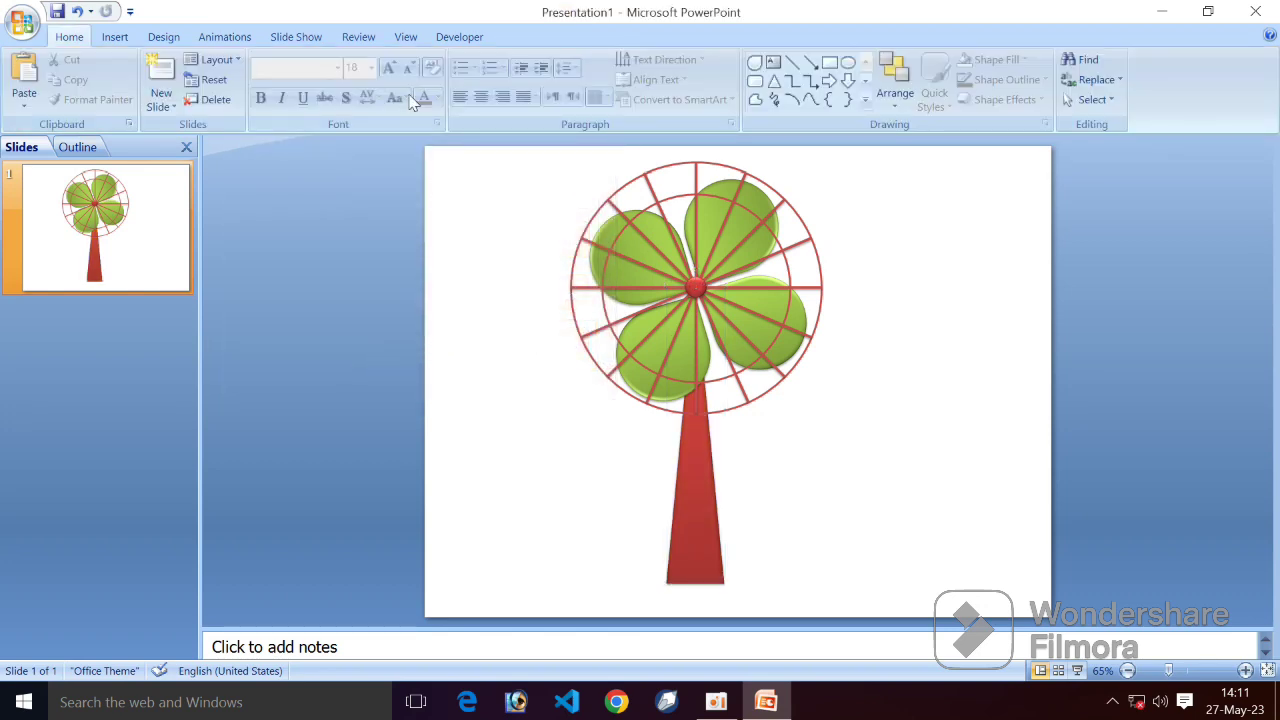
pyautogui.click(114, 36)
pyautogui.click(188, 80)
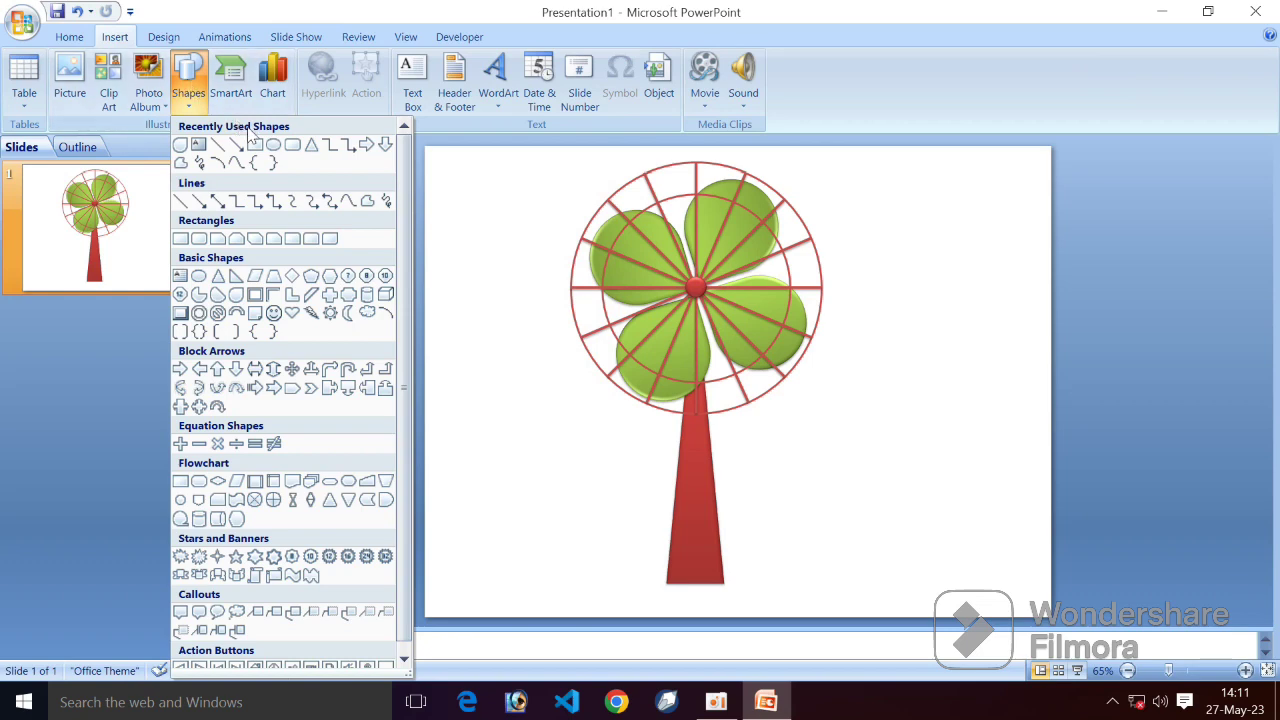
# Step: Draw a rounded-rectangle base below the trunk, widen the trunk, and nudge the base right
pyautogui.click(309, 145)
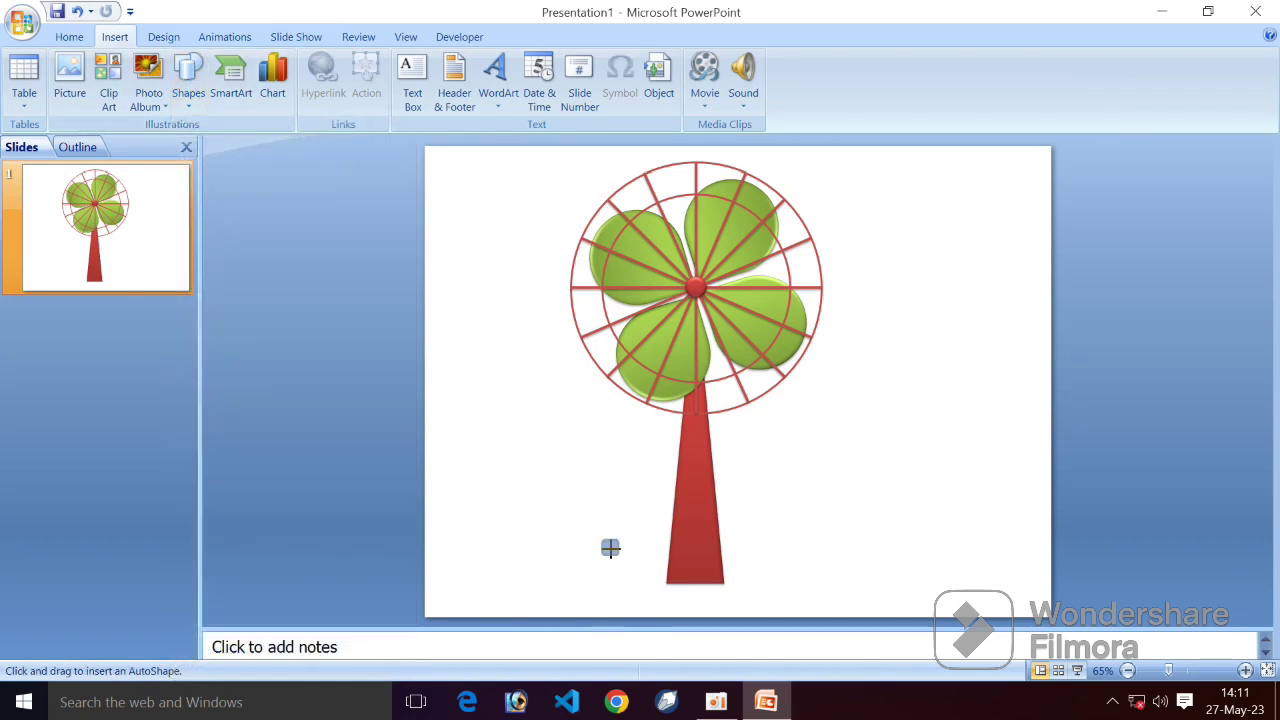
pyautogui.moveTo(610, 548)
pyautogui.mouseDown()
pyautogui.moveTo(858, 606)
pyautogui.moveTo(771, 577)
pyautogui.mouseUp()
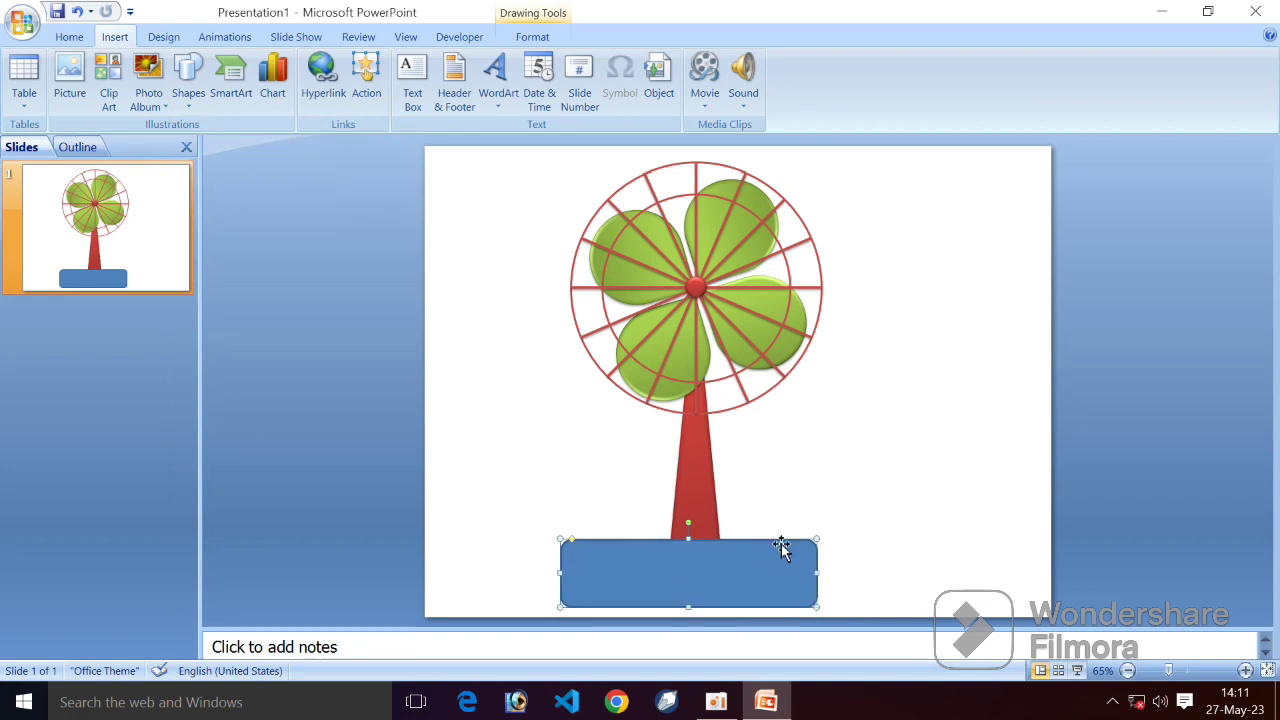
pyautogui.click(716, 500)
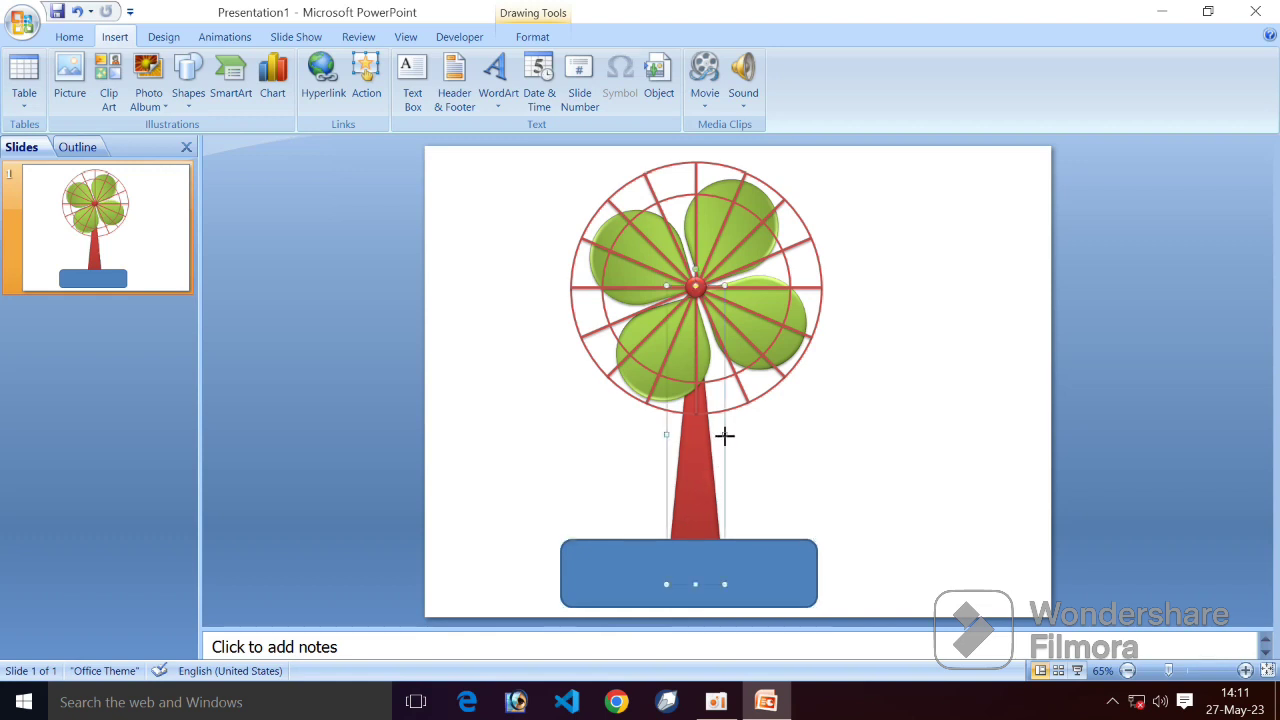
pyautogui.moveTo(724, 435)
pyautogui.mouseDown()
pyautogui.moveTo(743, 434)
pyautogui.moveTo(704, 444)
pyautogui.moveTo(767, 437)
pyautogui.moveTo(710, 440)
pyautogui.mouseUp()
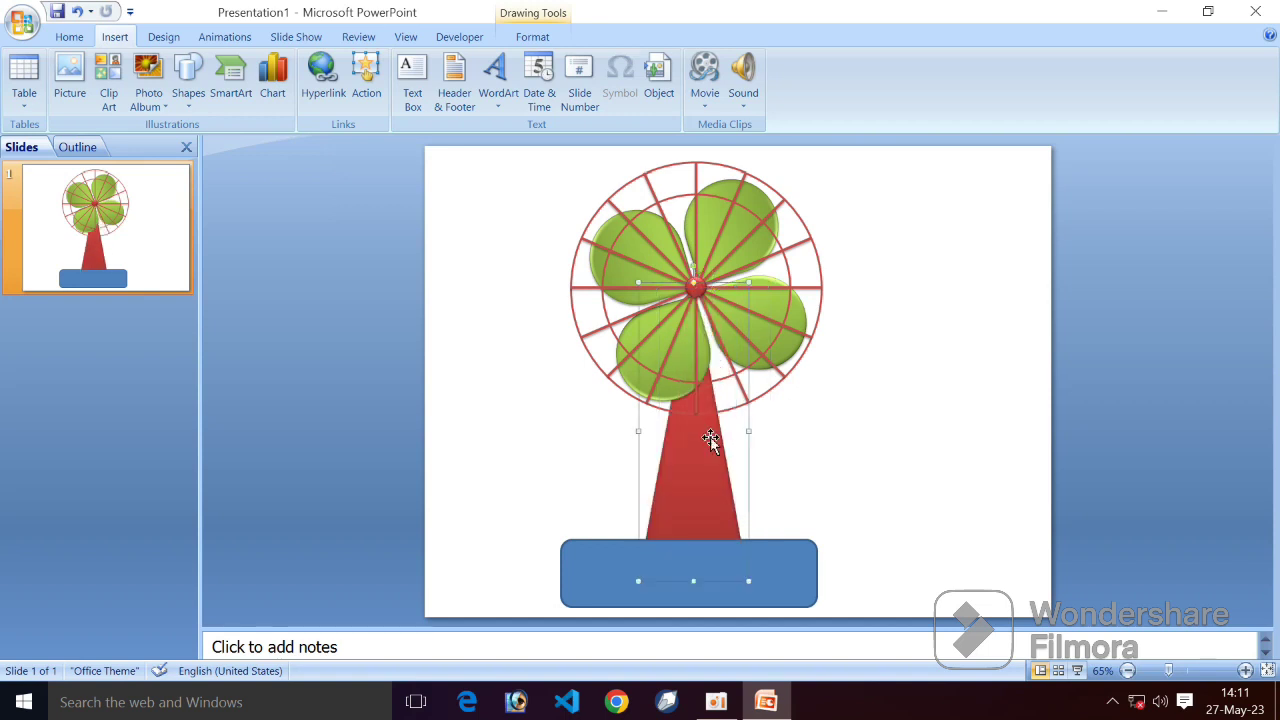
pyautogui.click(826, 497)
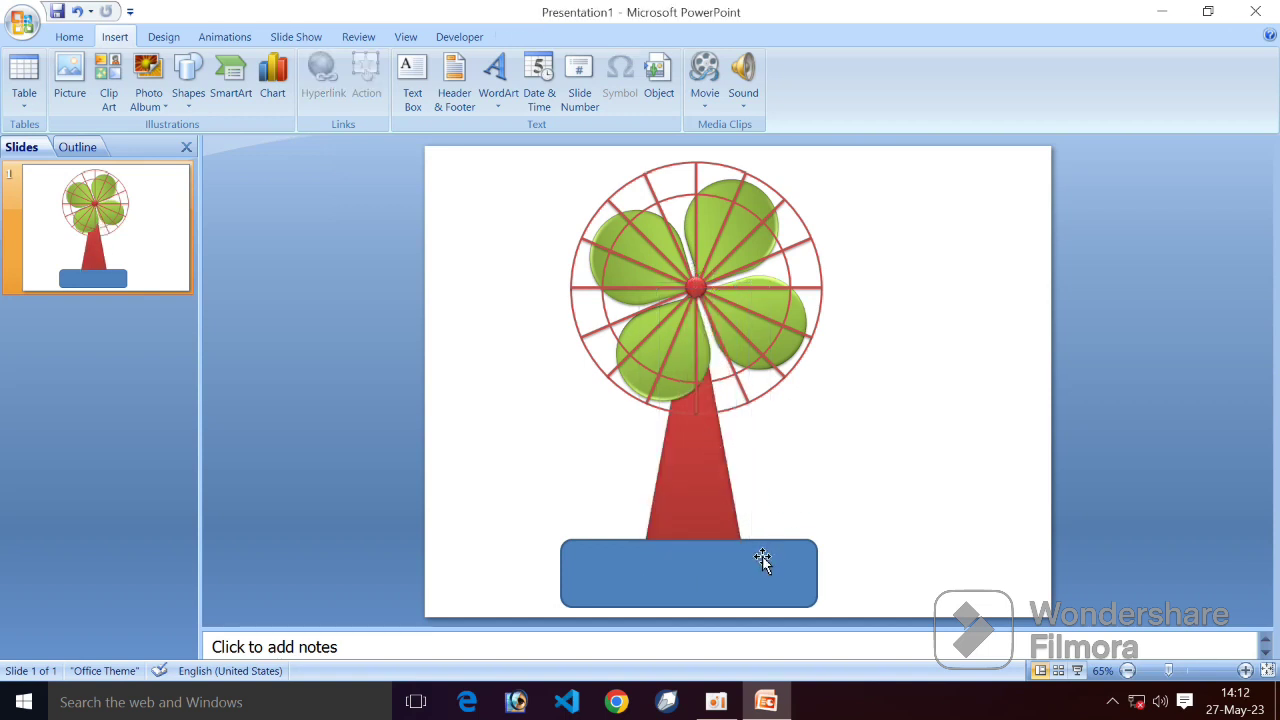
pyautogui.click(762, 557)
pyautogui.press('Right')
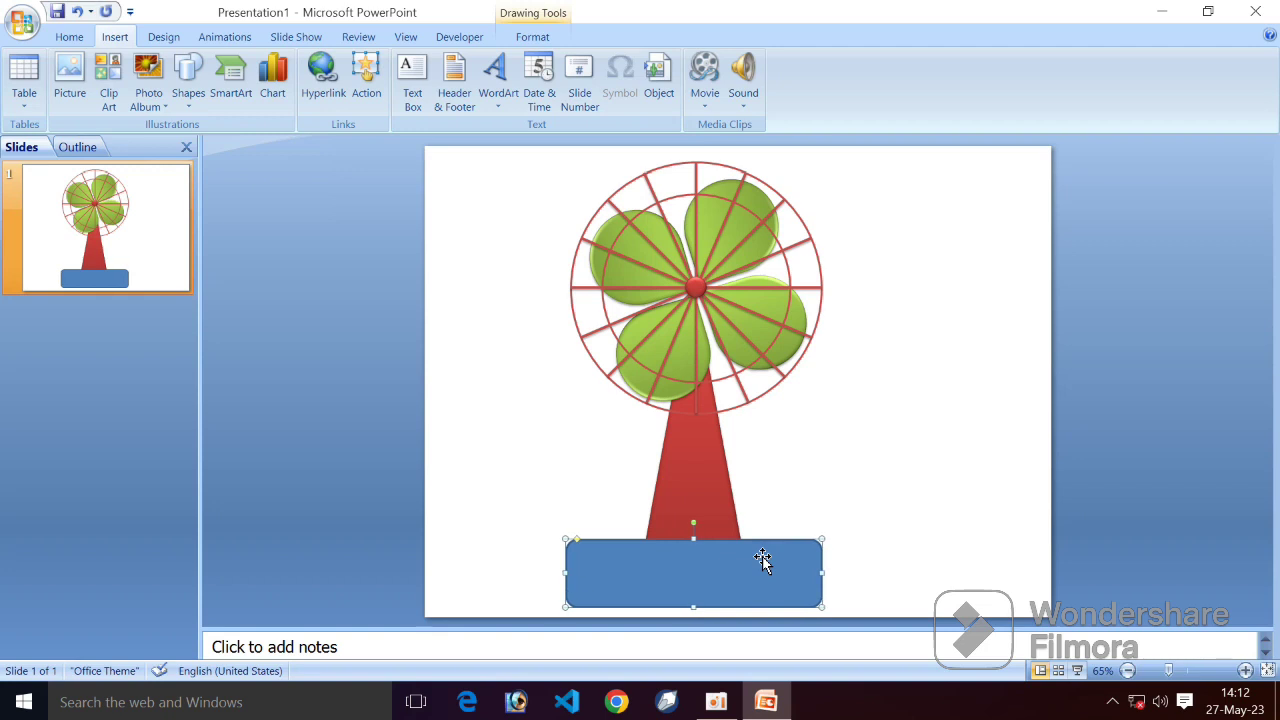
pyautogui.click(879, 471)
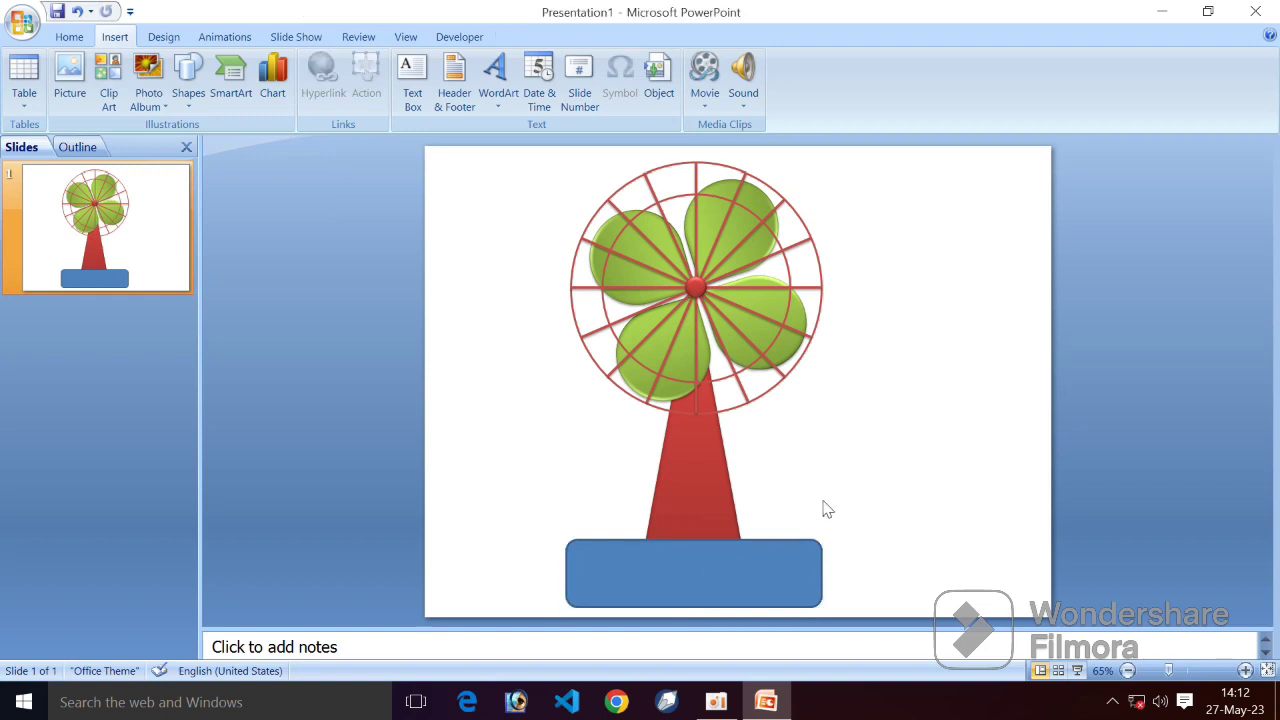
# Step: Apply the red shape style to the rounded-rectangle base
pyautogui.click(622, 563)
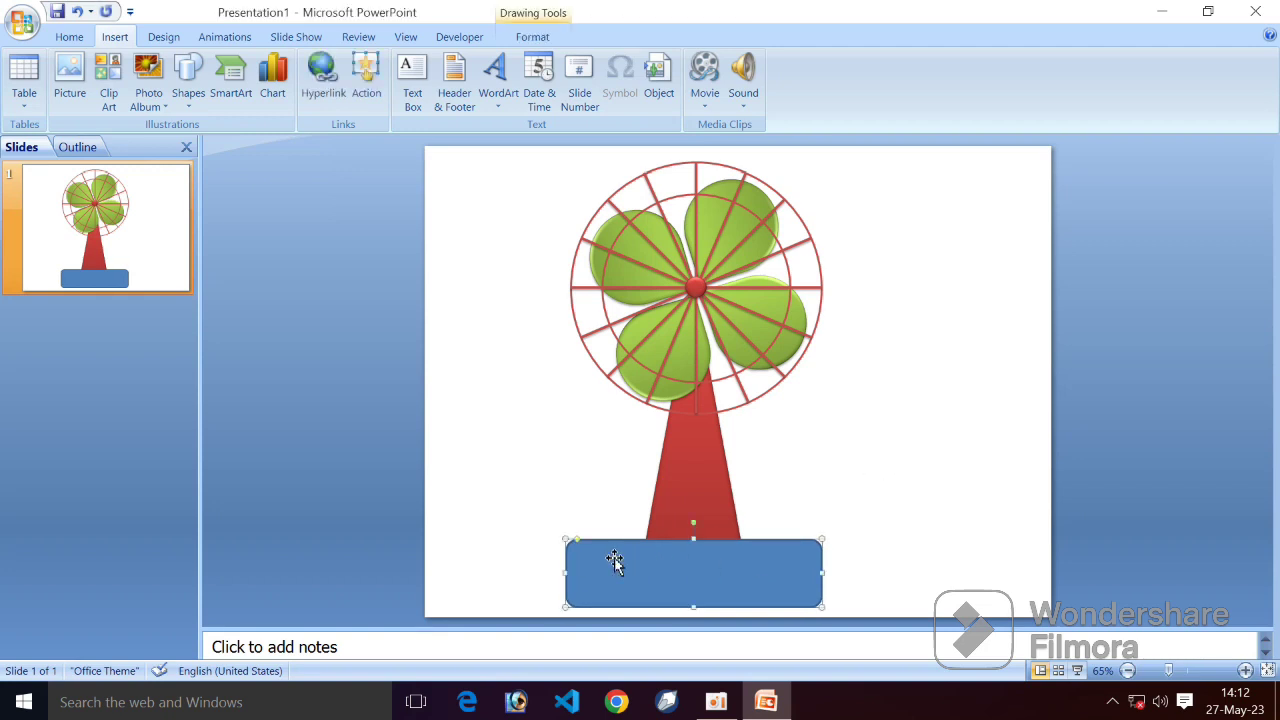
pyautogui.click(515, 40)
pyautogui.click(604, 99)
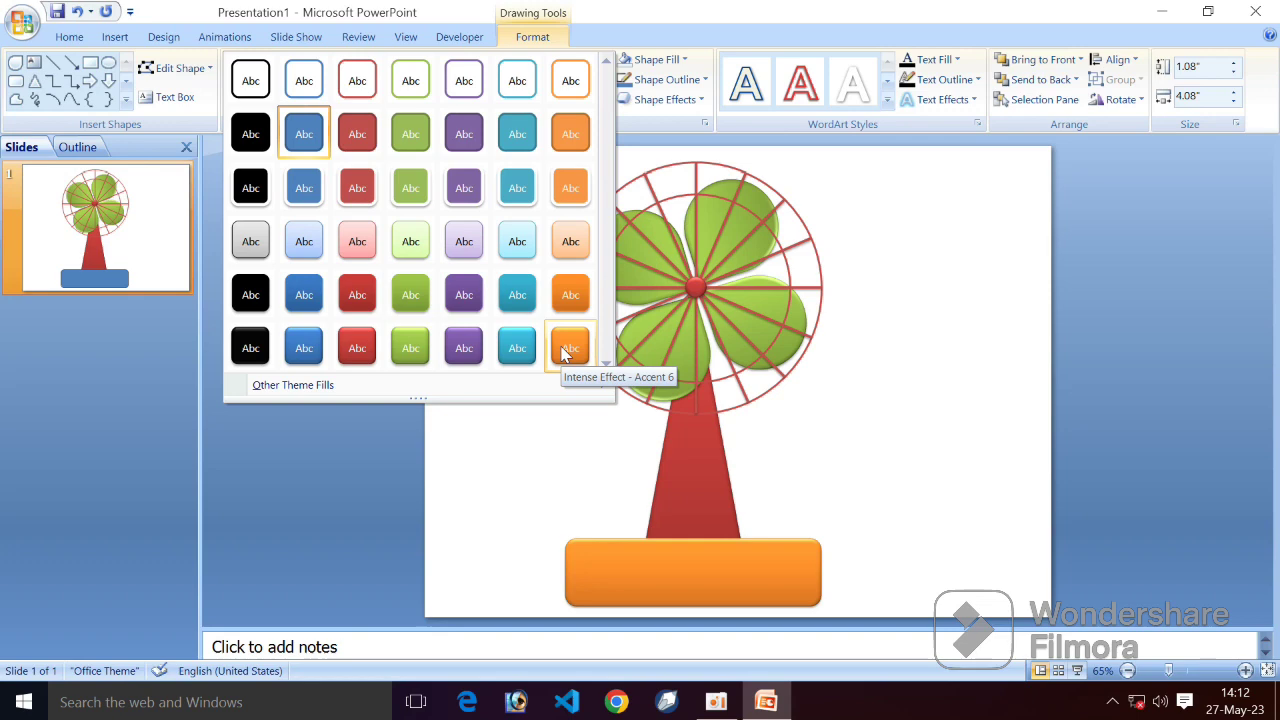
pyautogui.click(360, 345)
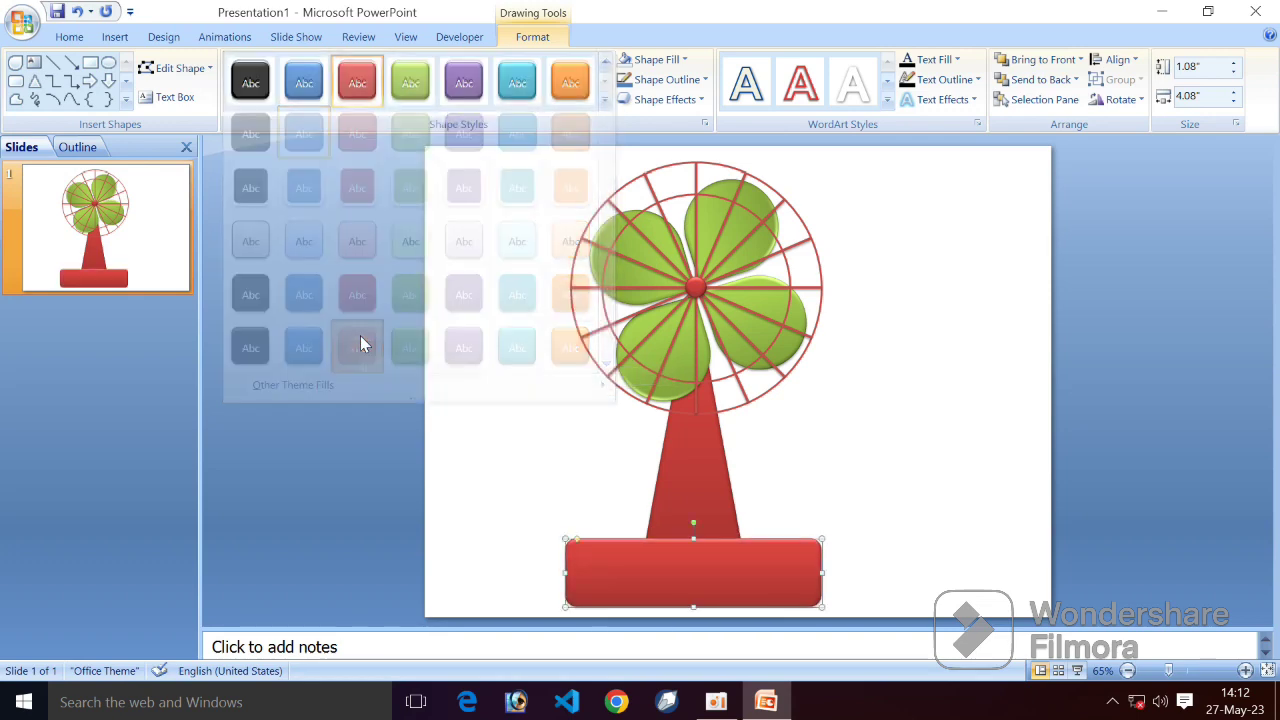
pyautogui.click(785, 508)
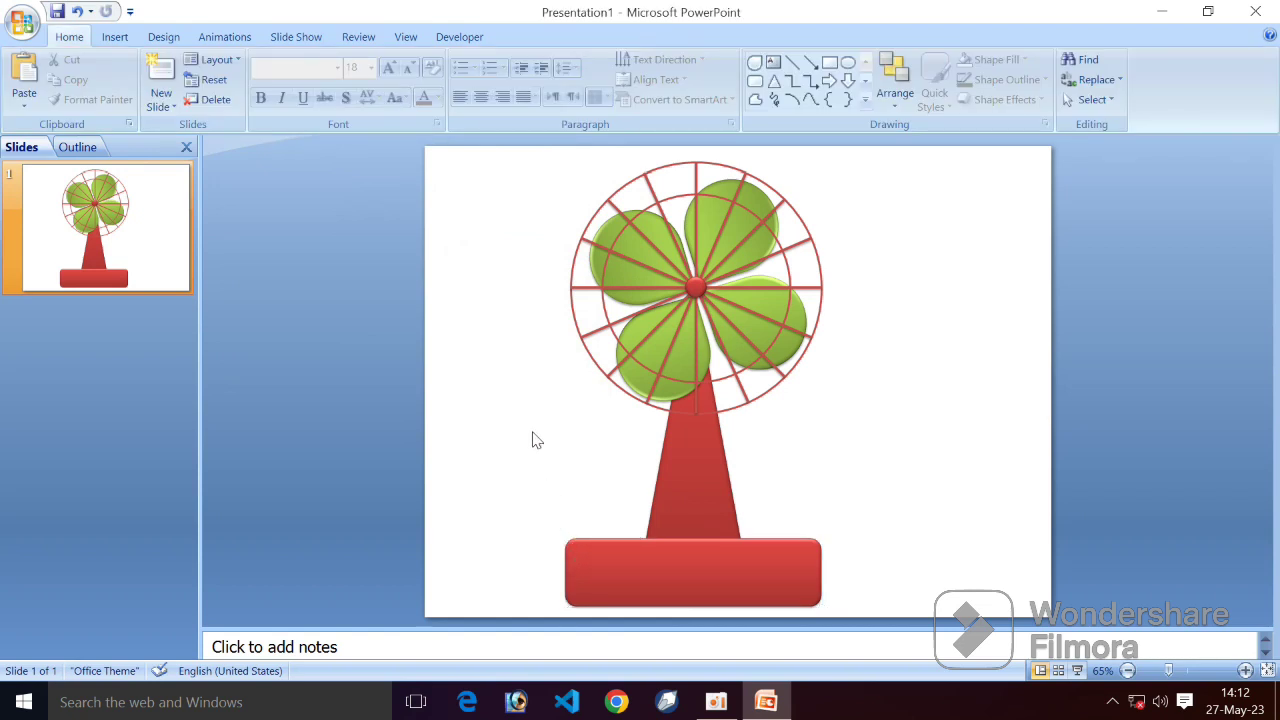
pyautogui.click(114, 37)
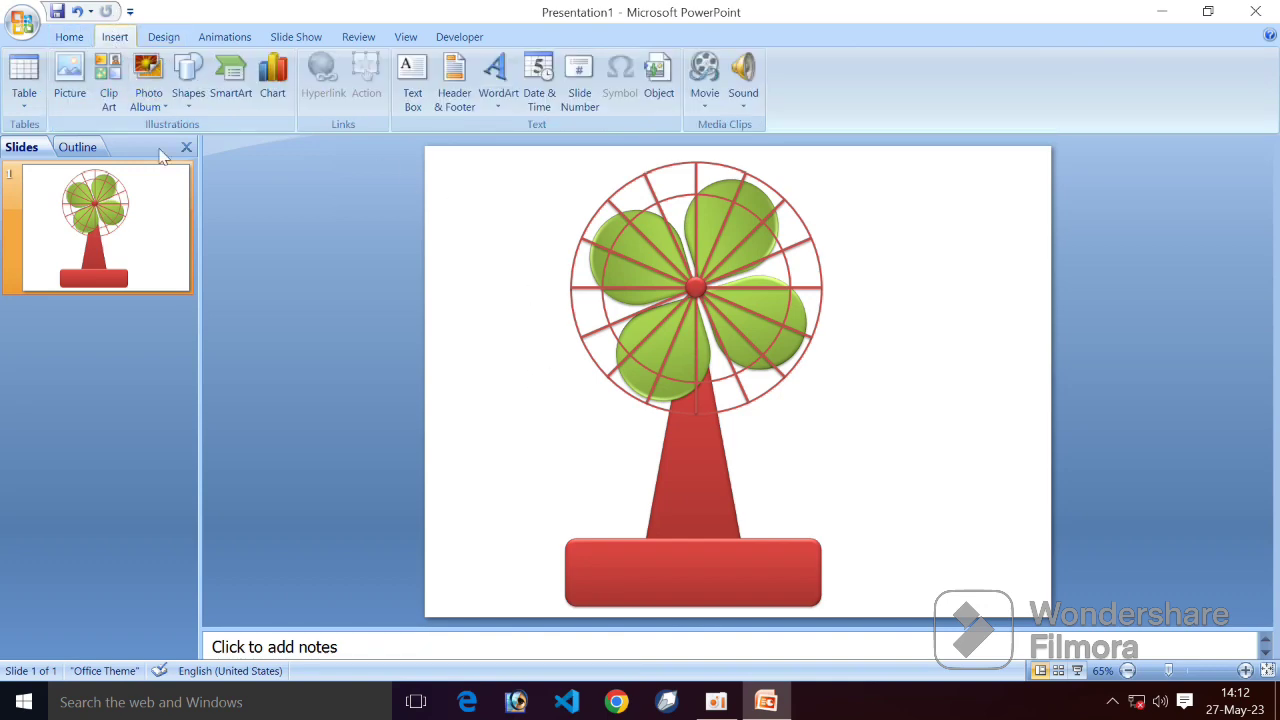
# Step: Draw a small orange-styled circle on the left side of the fan's red base
pyautogui.click(199, 110)
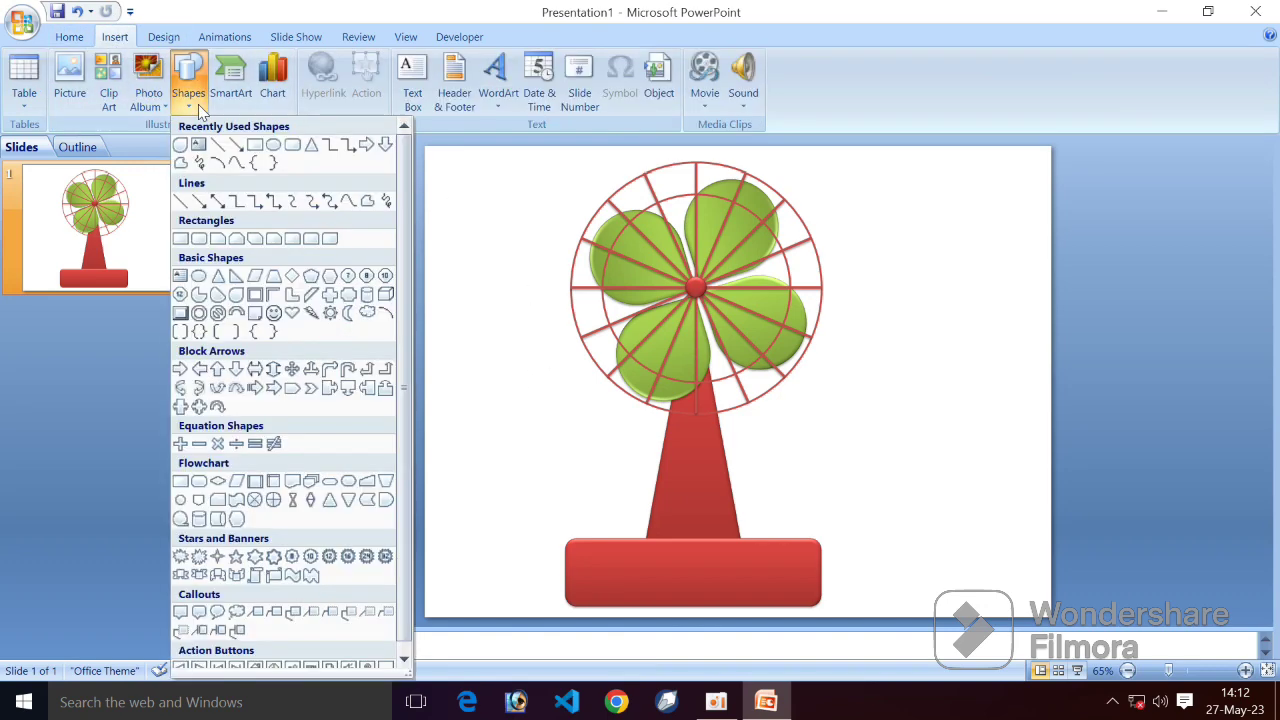
pyautogui.click(273, 146)
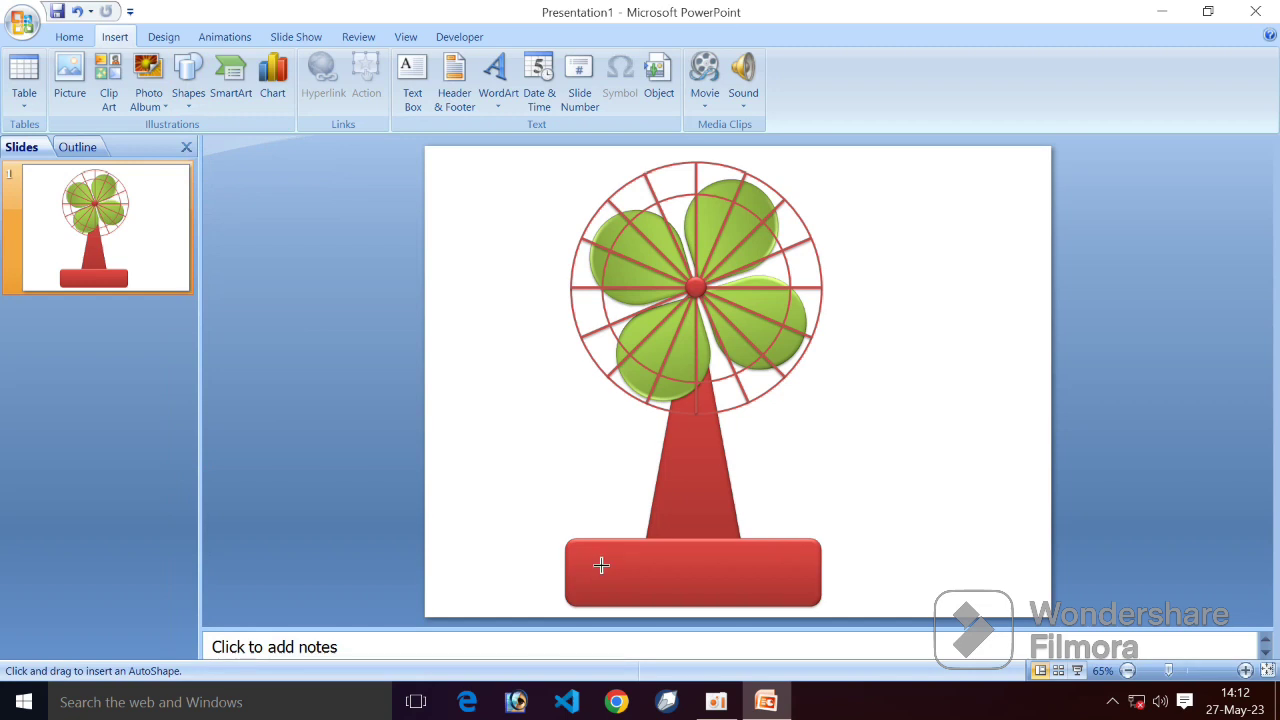
pyautogui.moveTo(601, 567); pyautogui.dragTo(626, 590)
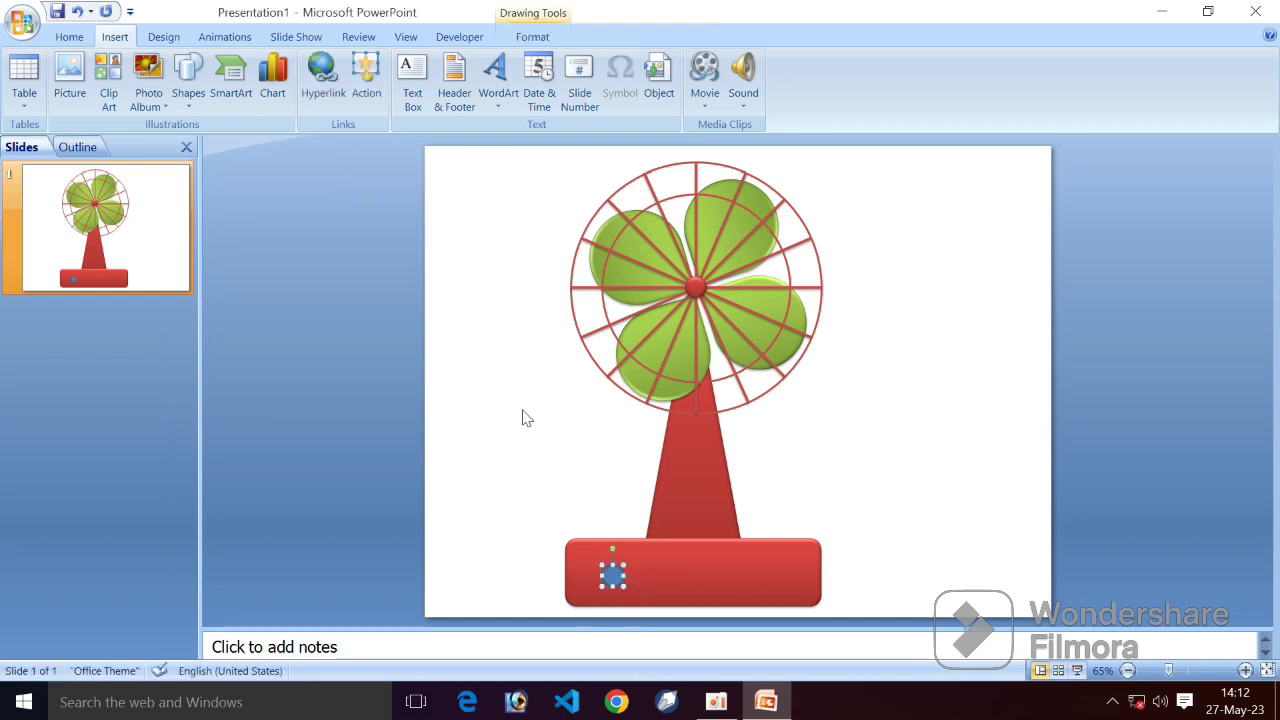
pyautogui.click(532, 36)
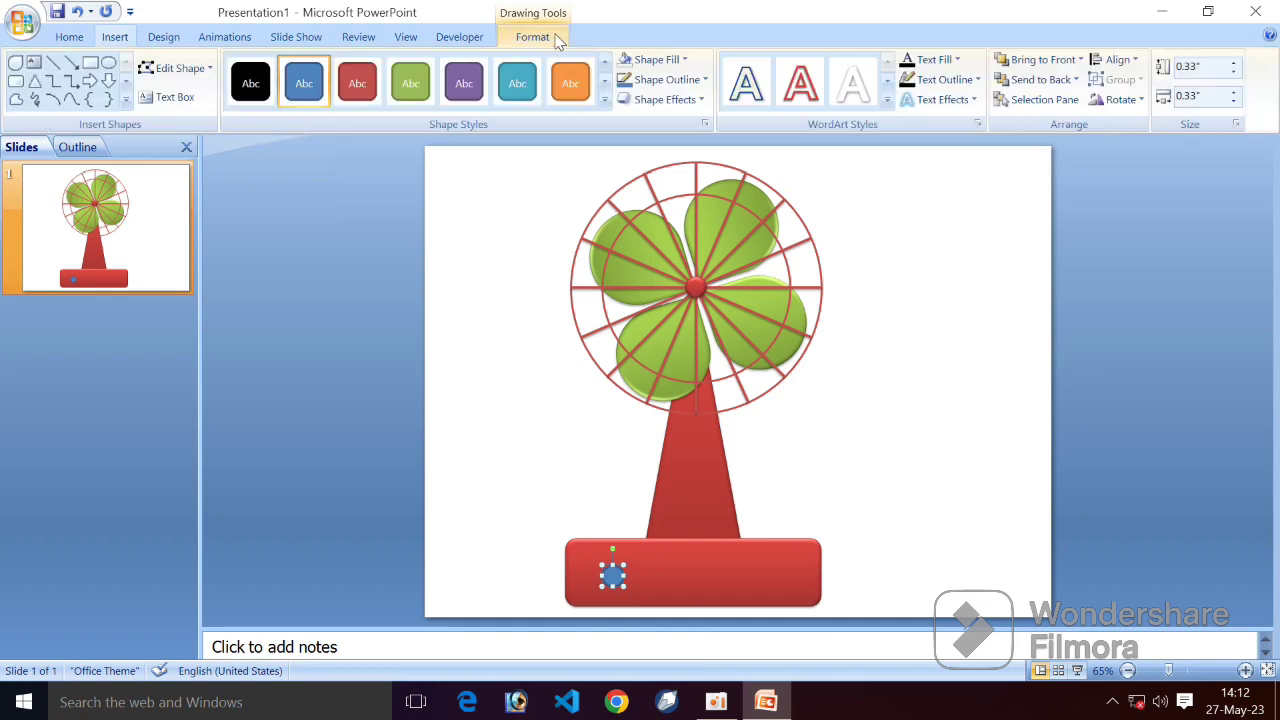
pyautogui.click(604, 104)
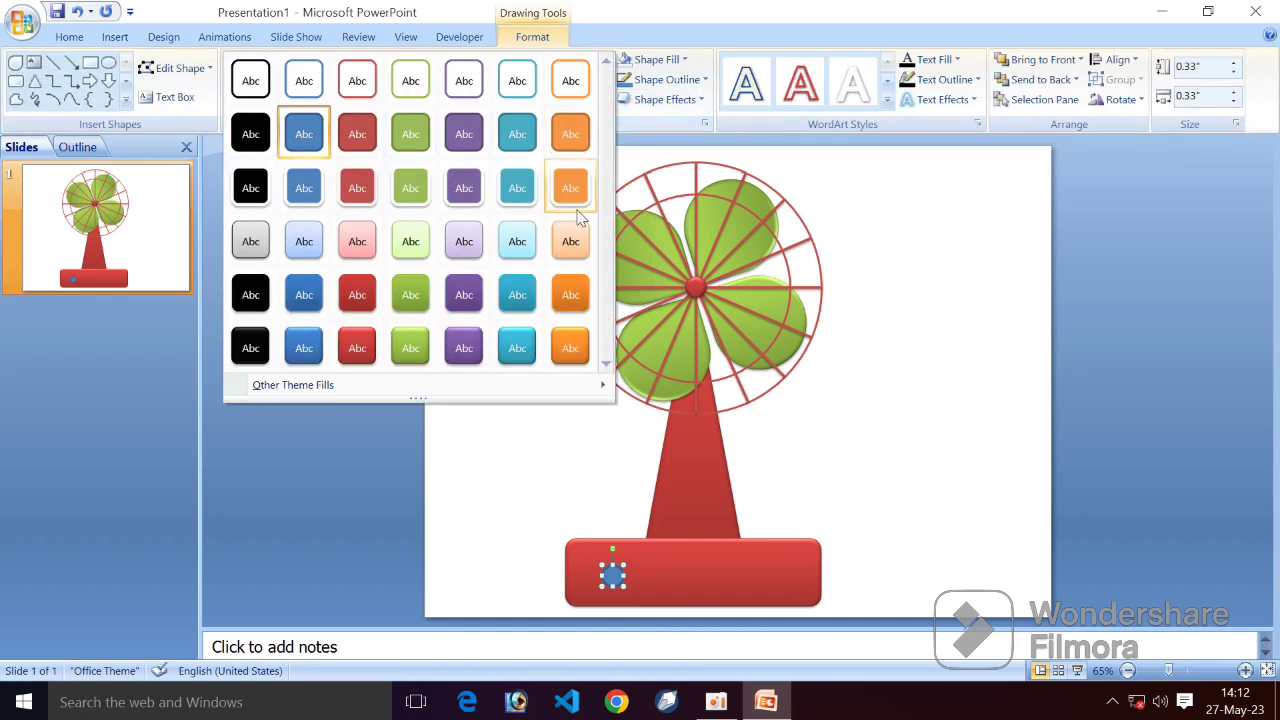
pyautogui.click(568, 350)
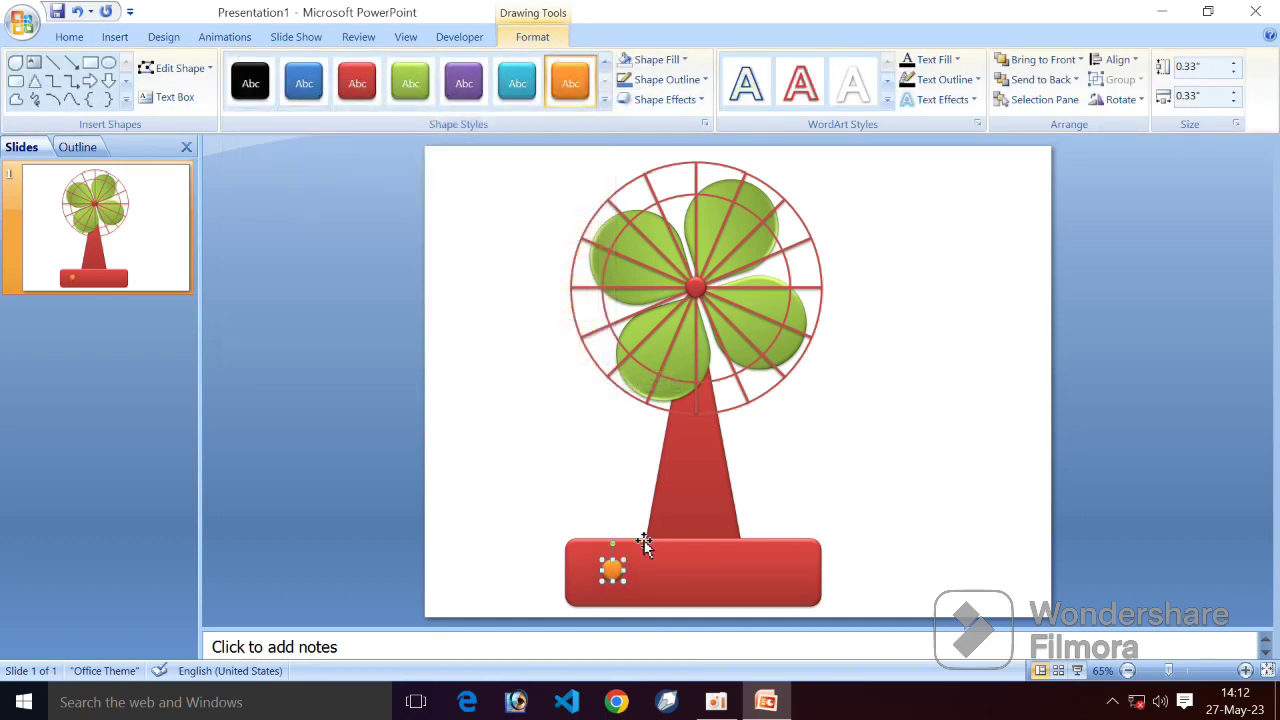
pyautogui.press('Left')
pyautogui.press('Left')
pyautogui.press('Up')
pyautogui.press('Up')
pyautogui.press('Down')
# Step: Duplicate it into three evenly spaced orange dots and nudge all three up slightly
pyautogui.hotkey('ctrl', 'd')
pyautogui.moveTo(622, 578); pyautogui.dragTo(668, 570)
pyautogui.hotkey('ctrl', 'd')
pyautogui.press('Right')
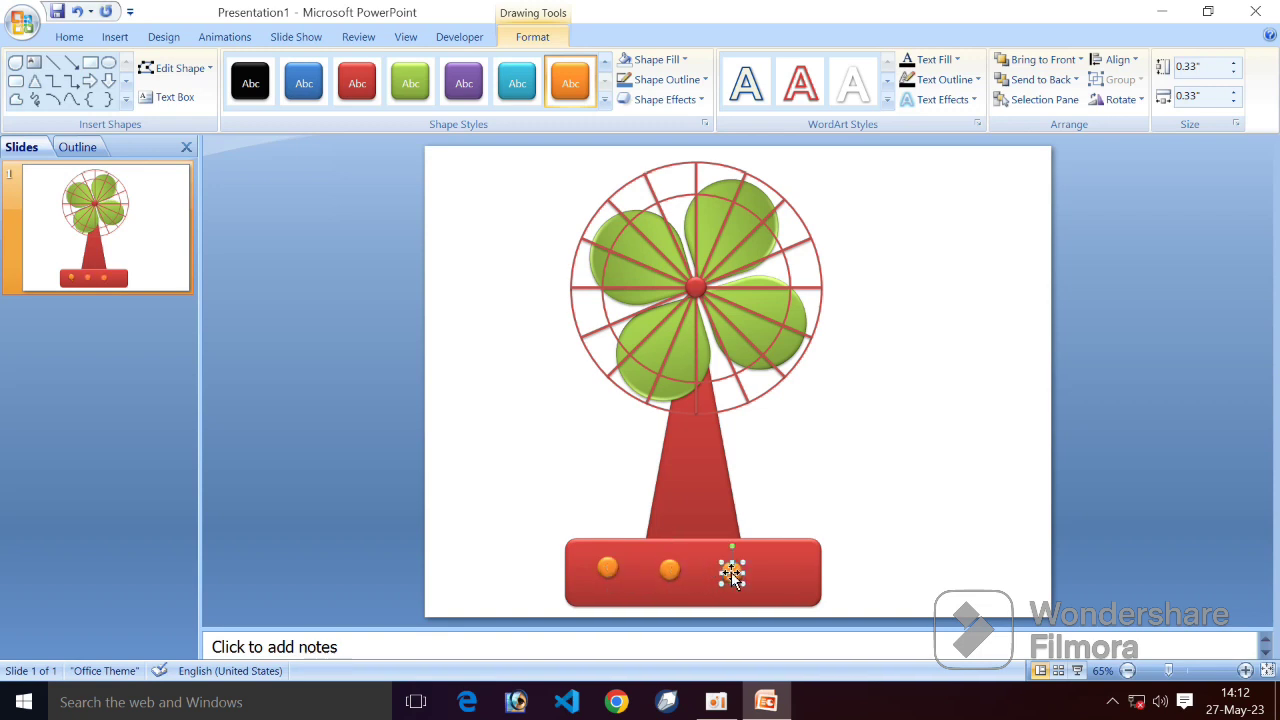
pyautogui.press('Right')
pyautogui.press('Right')
pyautogui.press('Right')
pyautogui.click(670, 570)
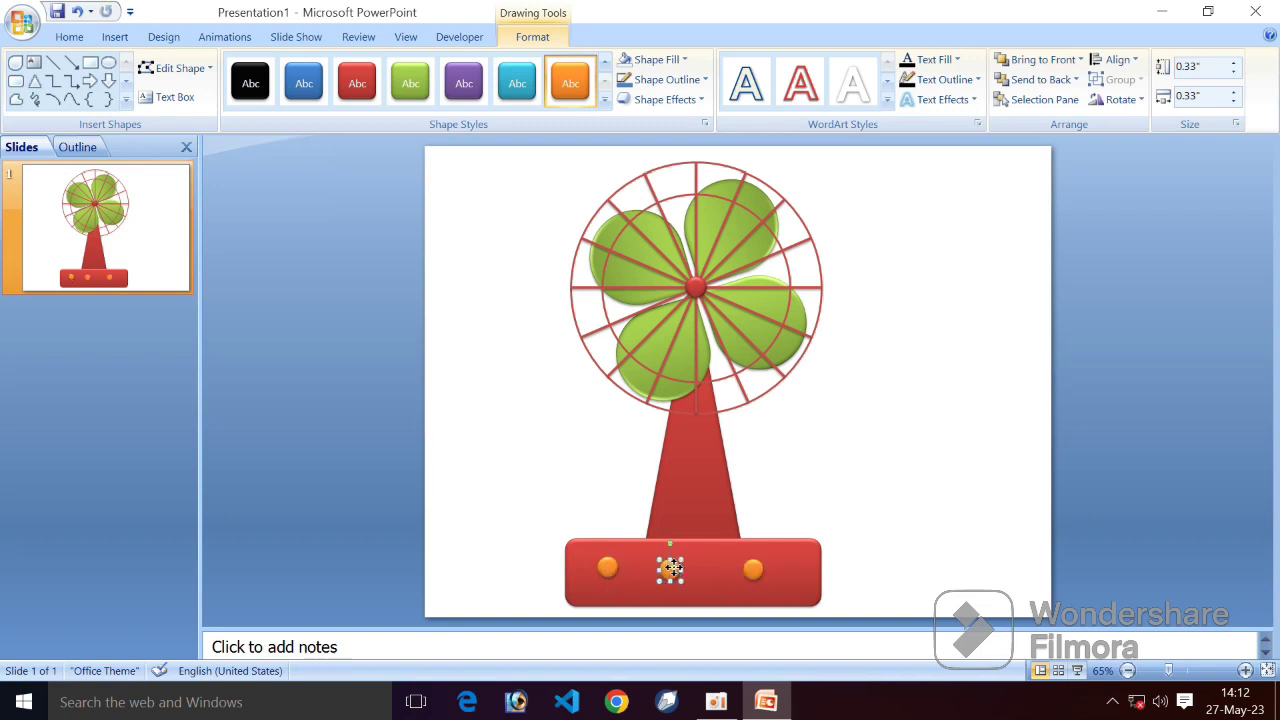
pyautogui.press('Right')
pyautogui.press('Right')
pyautogui.press('Right')
pyautogui.moveTo(619, 574); pyautogui.dragTo(629, 572)
pyautogui.press('Right')
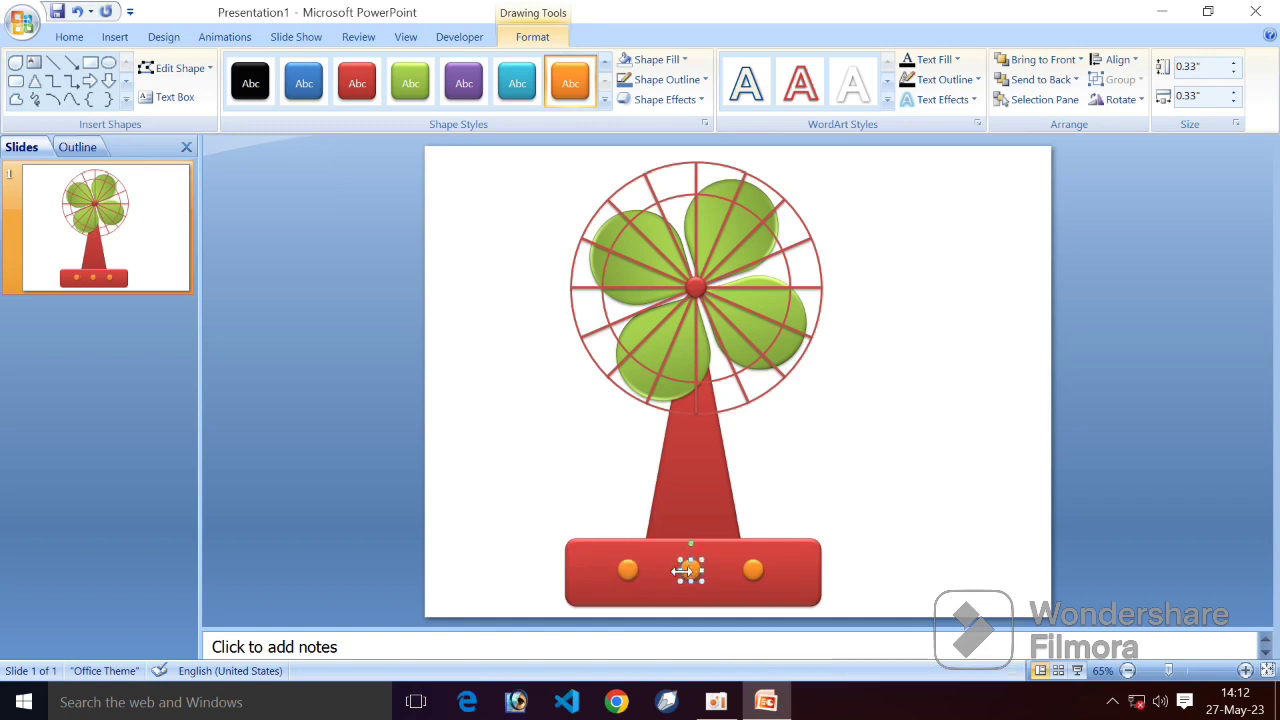
pyautogui.click(750, 574)
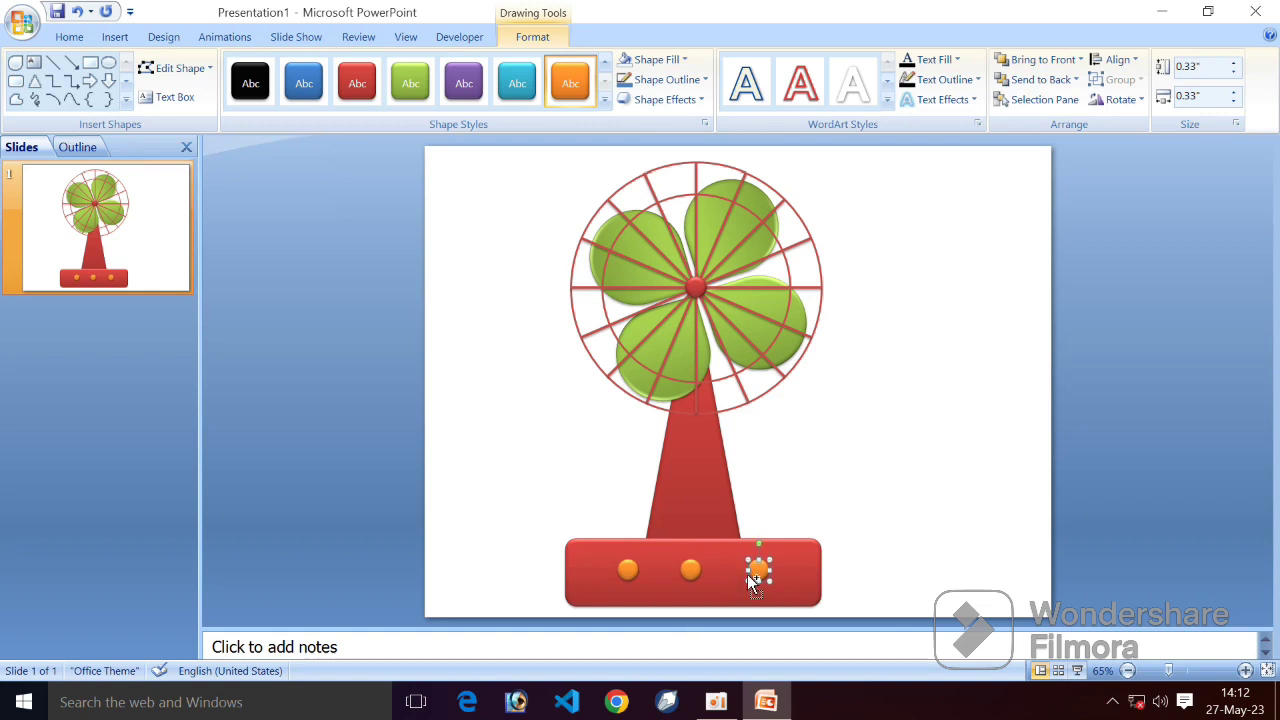
pyautogui.click(852, 535)
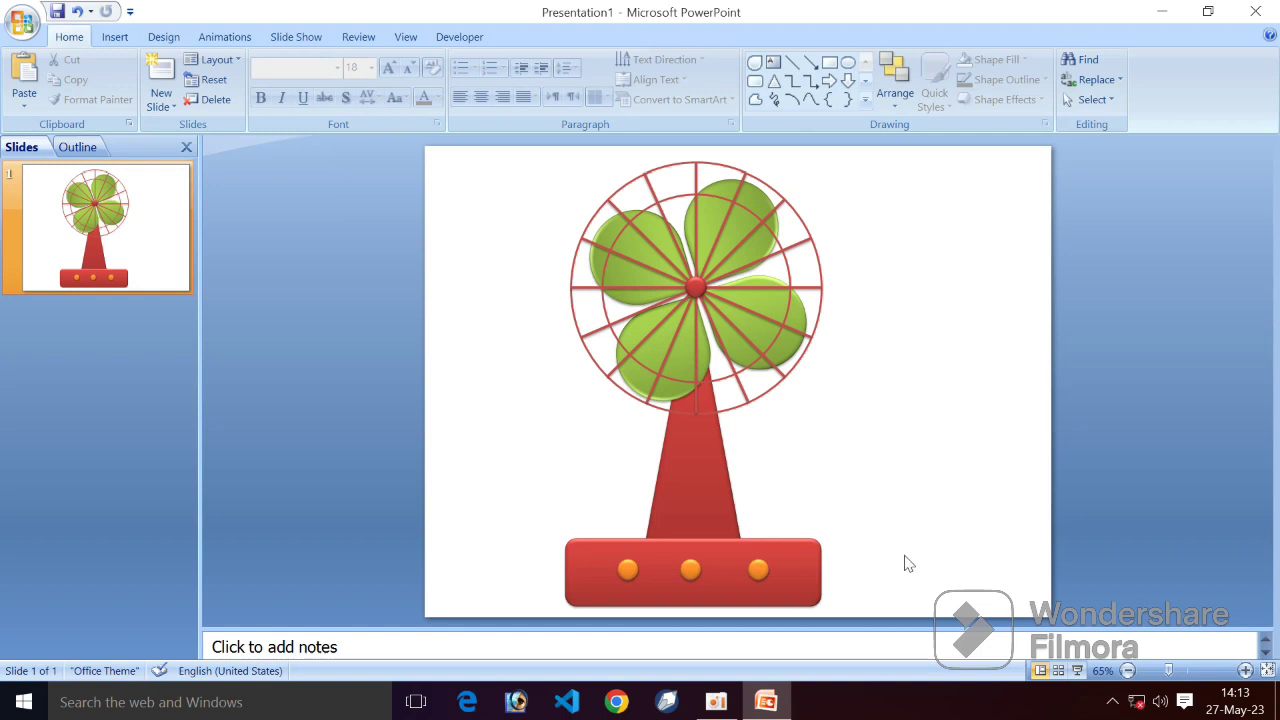
pyautogui.moveTo(906, 554); pyautogui.dragTo(566, 602)
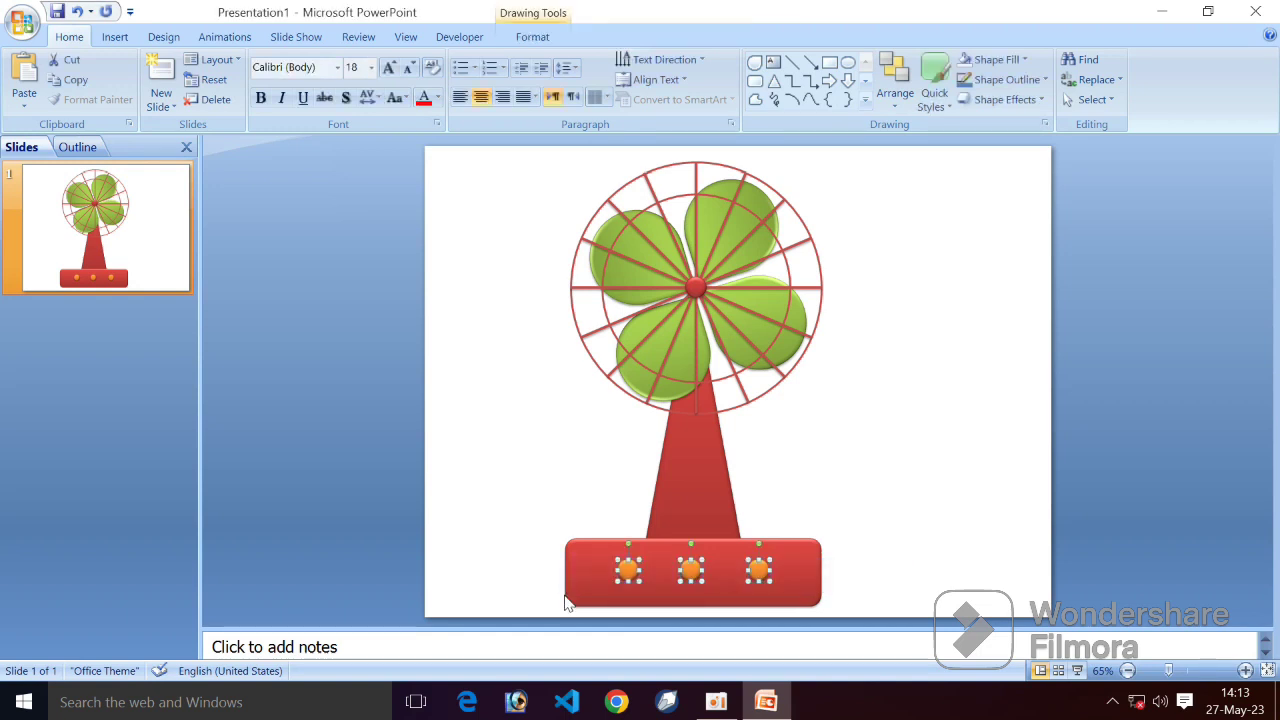
pyautogui.press('Up')
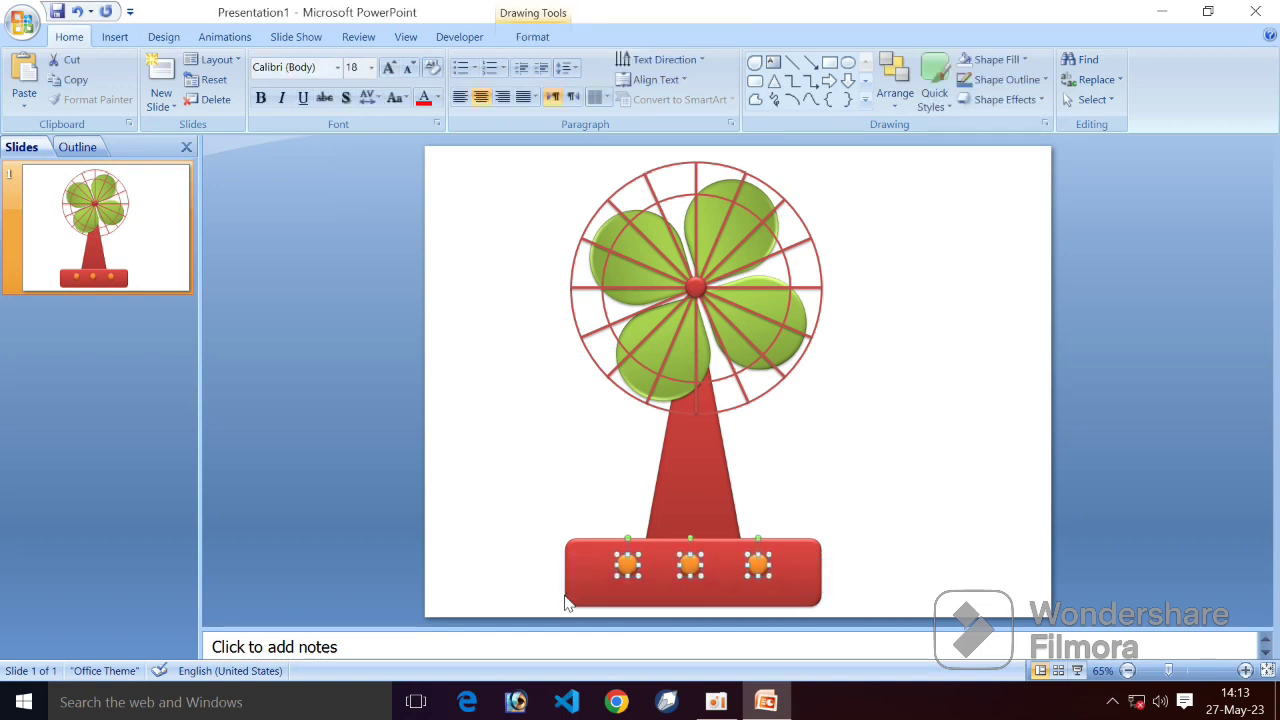
# Step: Nudge the three dots left and give the middle dot a green shape style
pyautogui.press('Left')
pyautogui.press('Left')
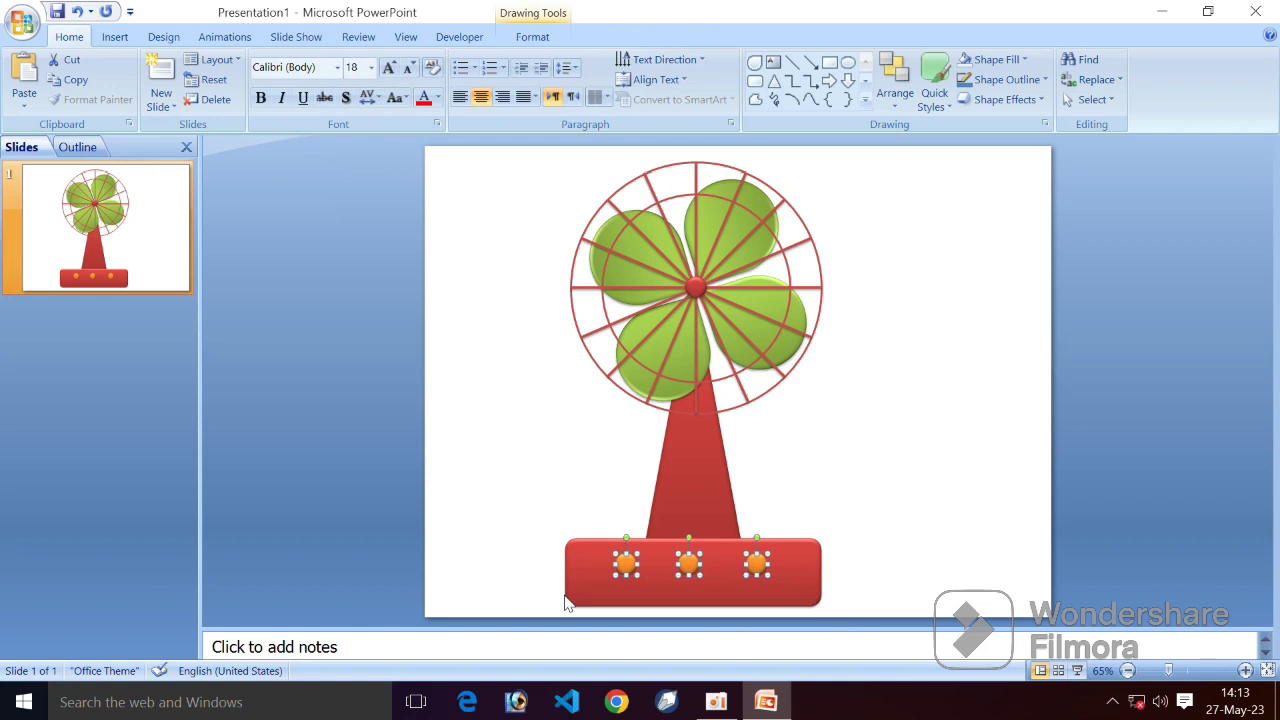
pyautogui.click(822, 538)
pyautogui.click(691, 563)
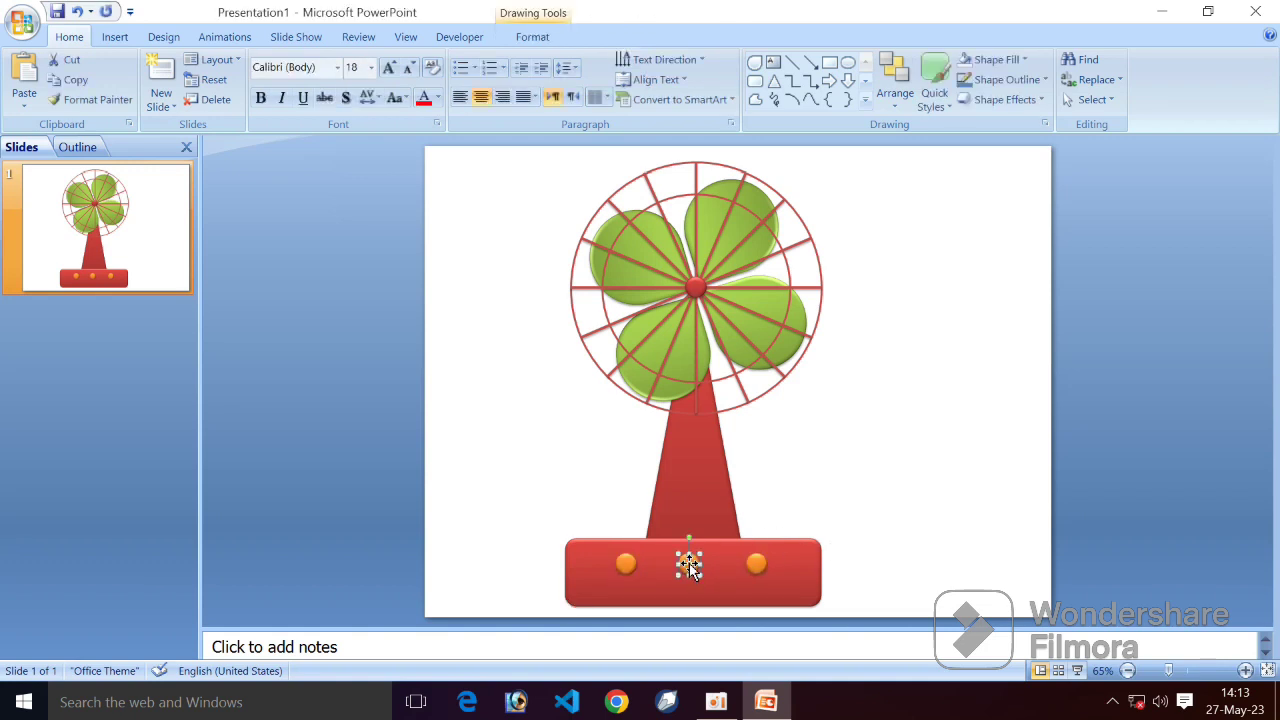
pyautogui.click(530, 37)
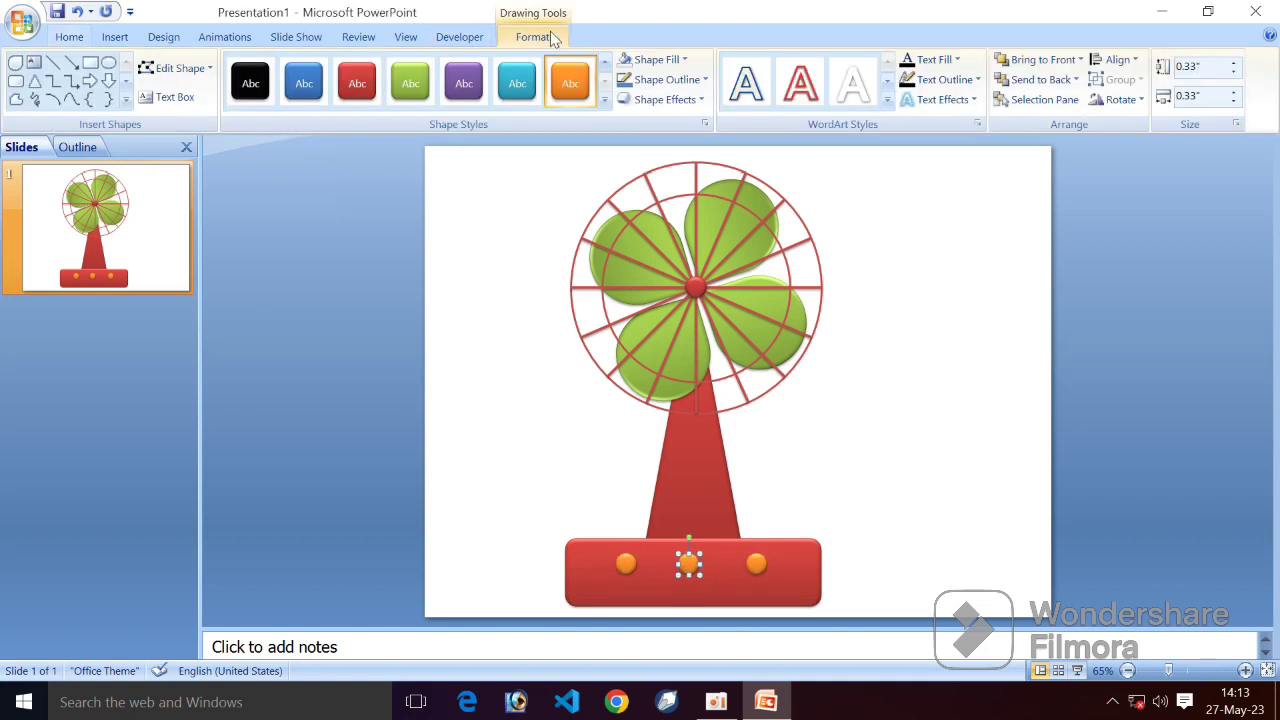
pyautogui.click(410, 83)
# Step: Give the right dot a purple Intense Effect shape style
pyautogui.click(757, 566)
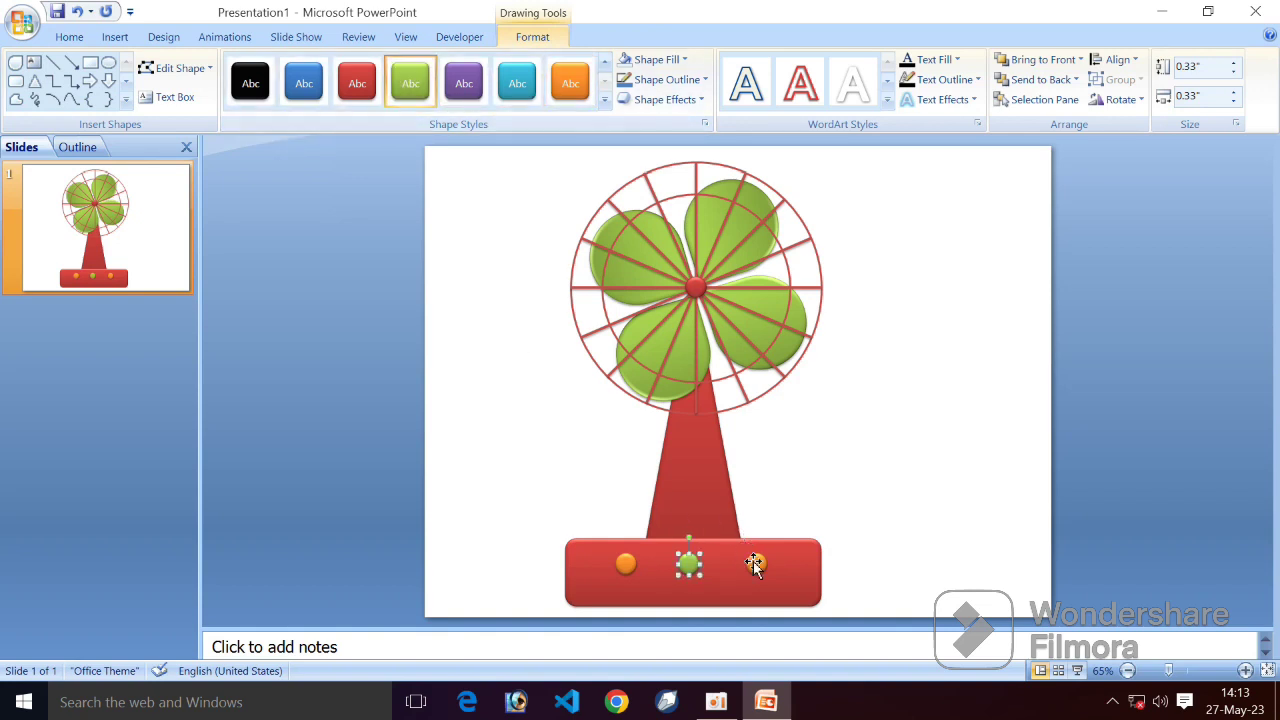
pyautogui.click(604, 99)
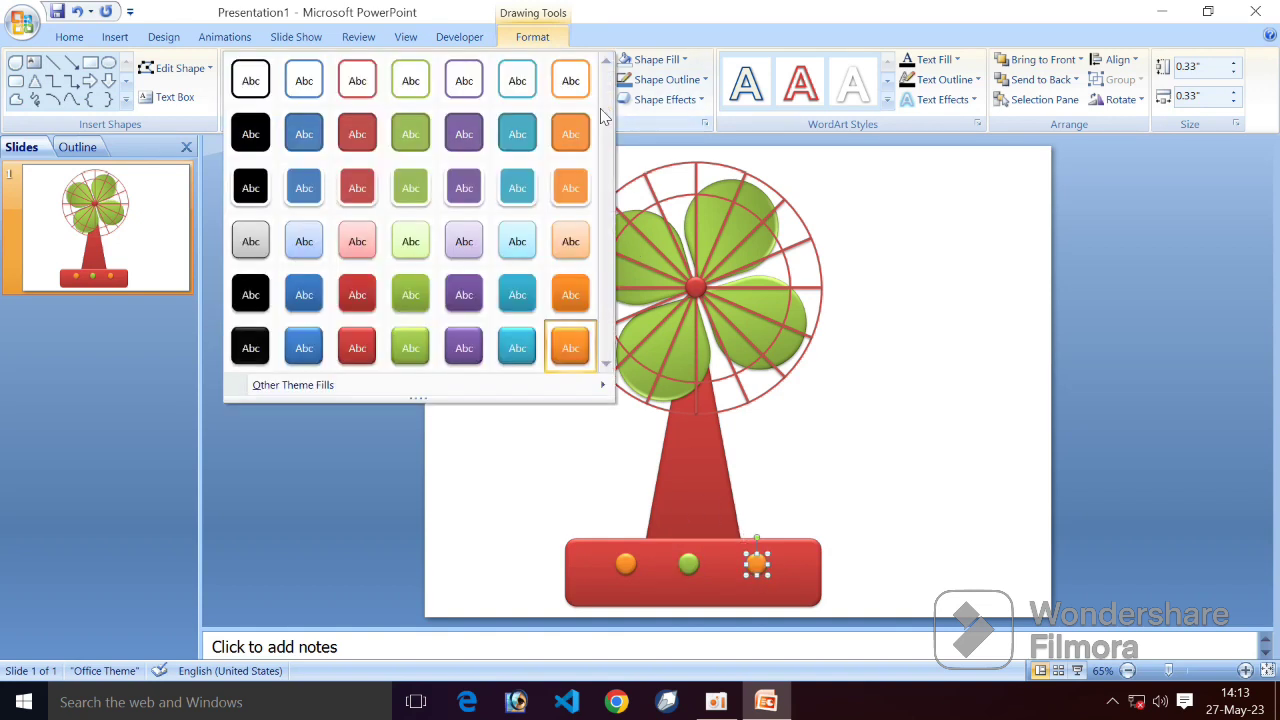
pyautogui.click(459, 349)
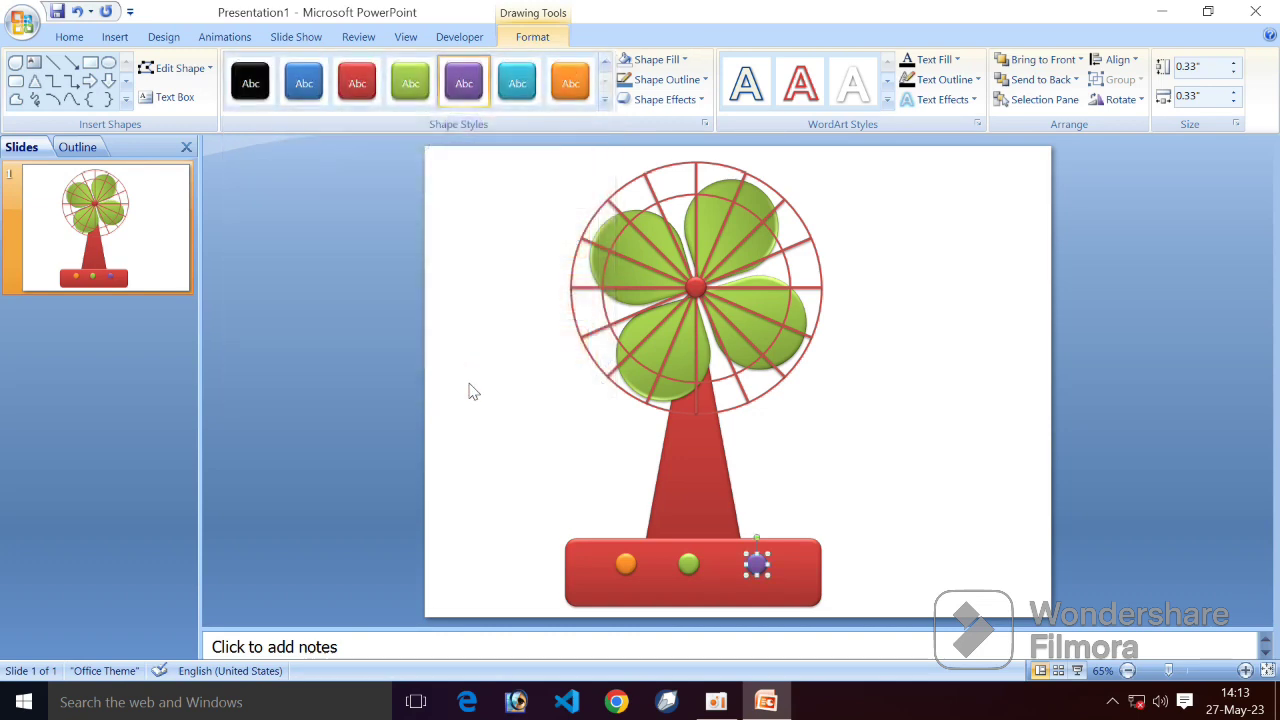
pyautogui.click(897, 500)
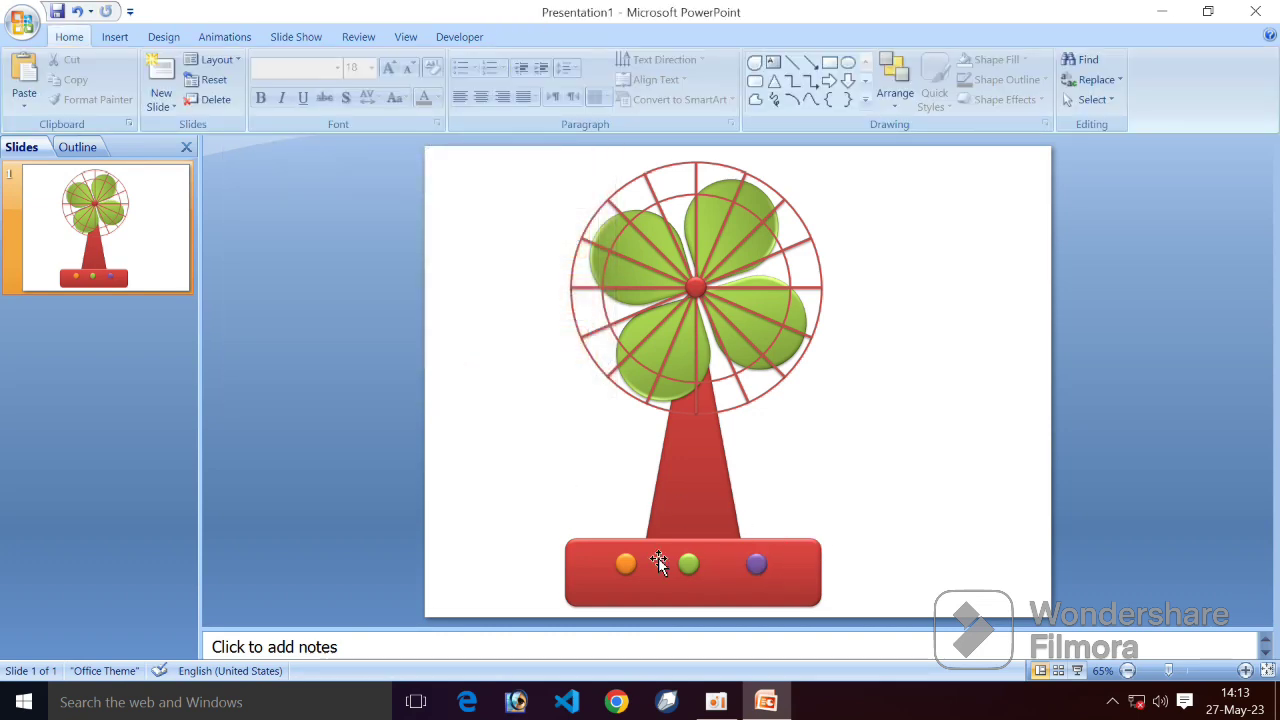
pyautogui.click(113, 44)
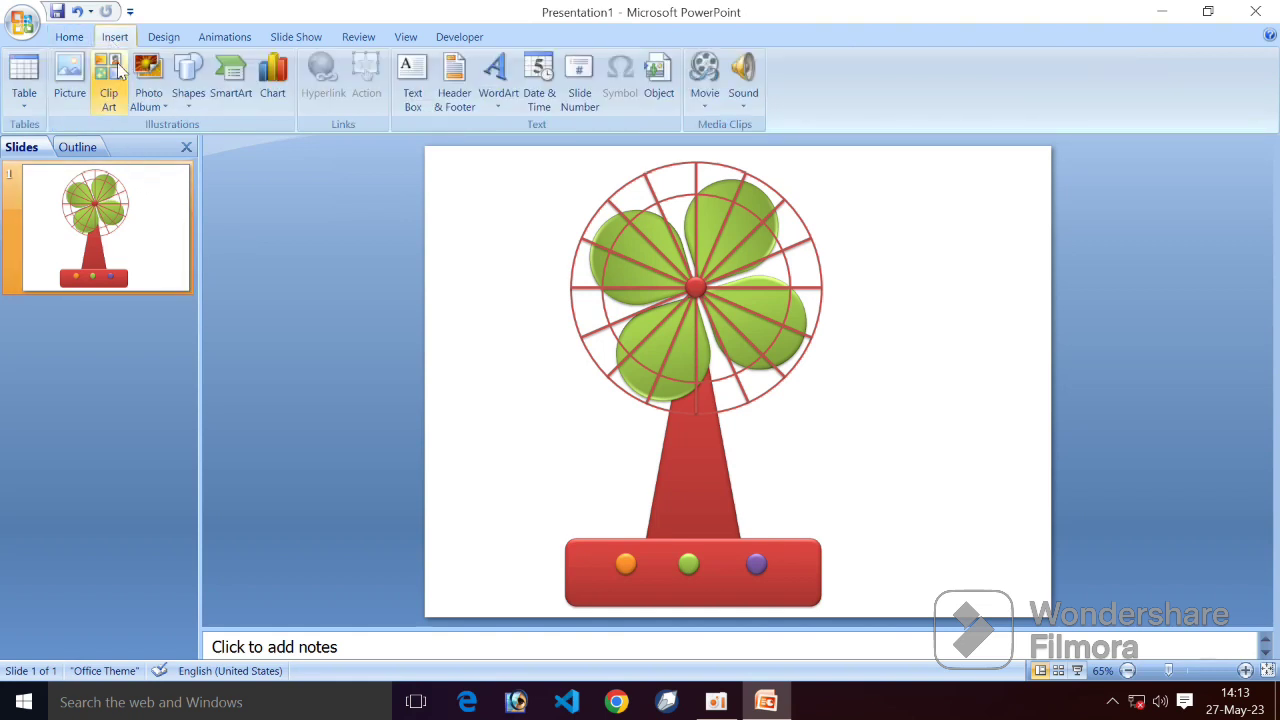
# Step: Add a text box across the base with the labels Start, Medium and Fast, tab-spaced
pyautogui.click(413, 95)
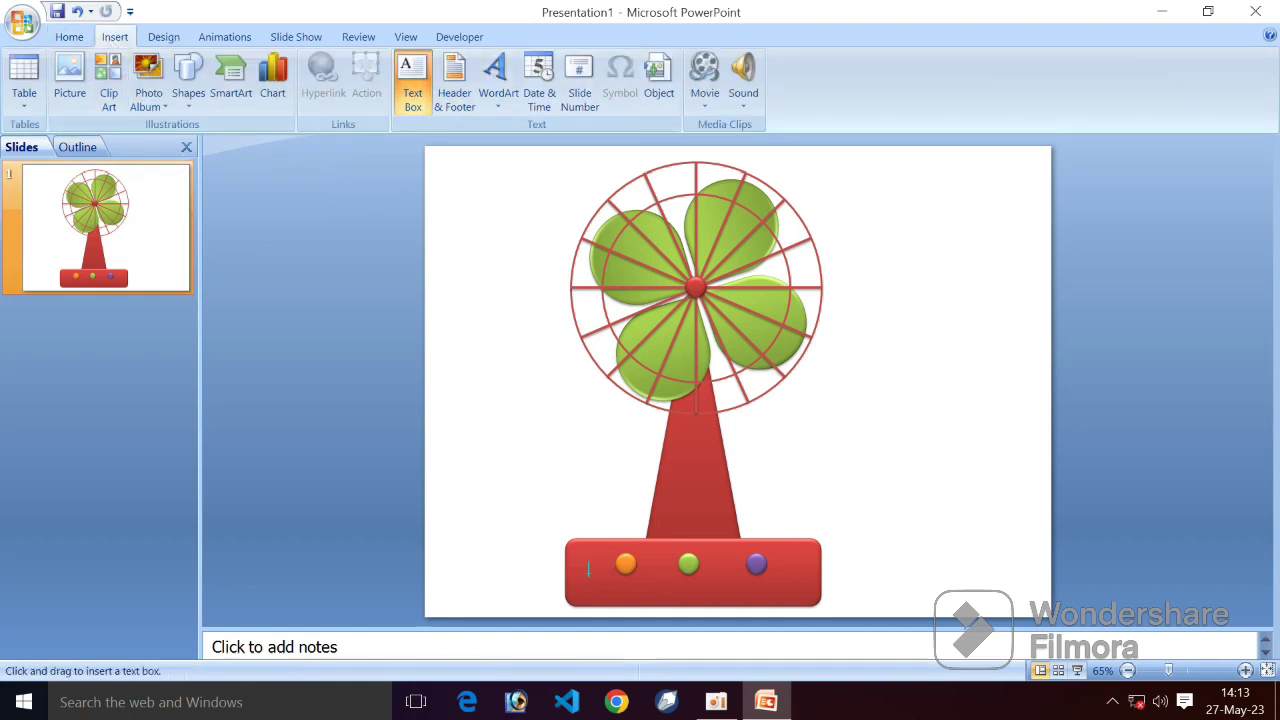
pyautogui.moveTo(570, 576); pyautogui.dragTo(818, 602)
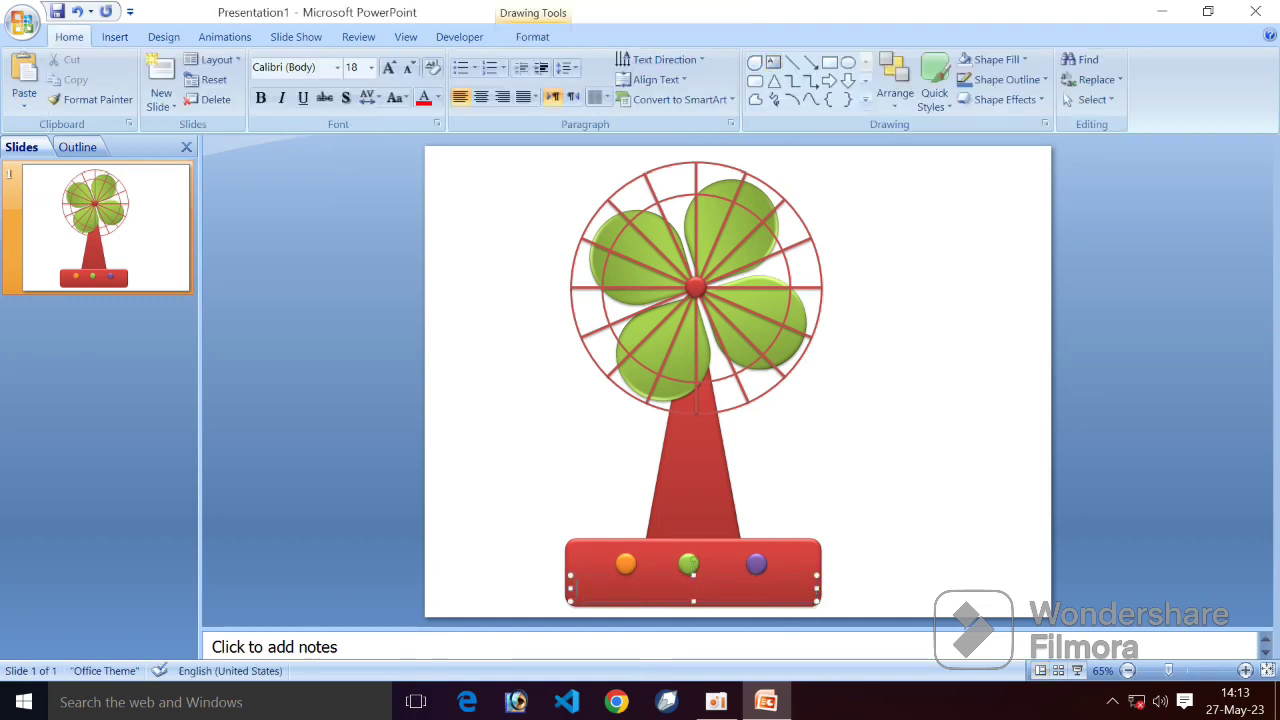
pyautogui.write('Start      Medium  Fast')
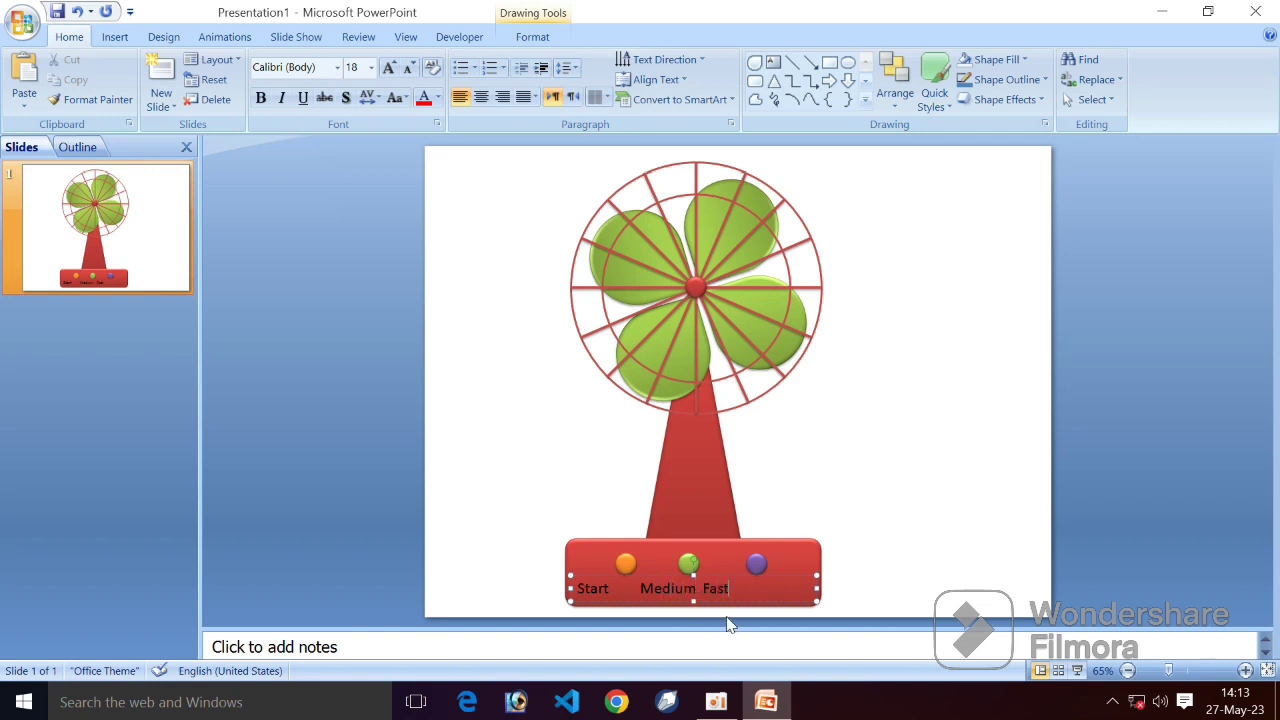
pyautogui.press('Tab')
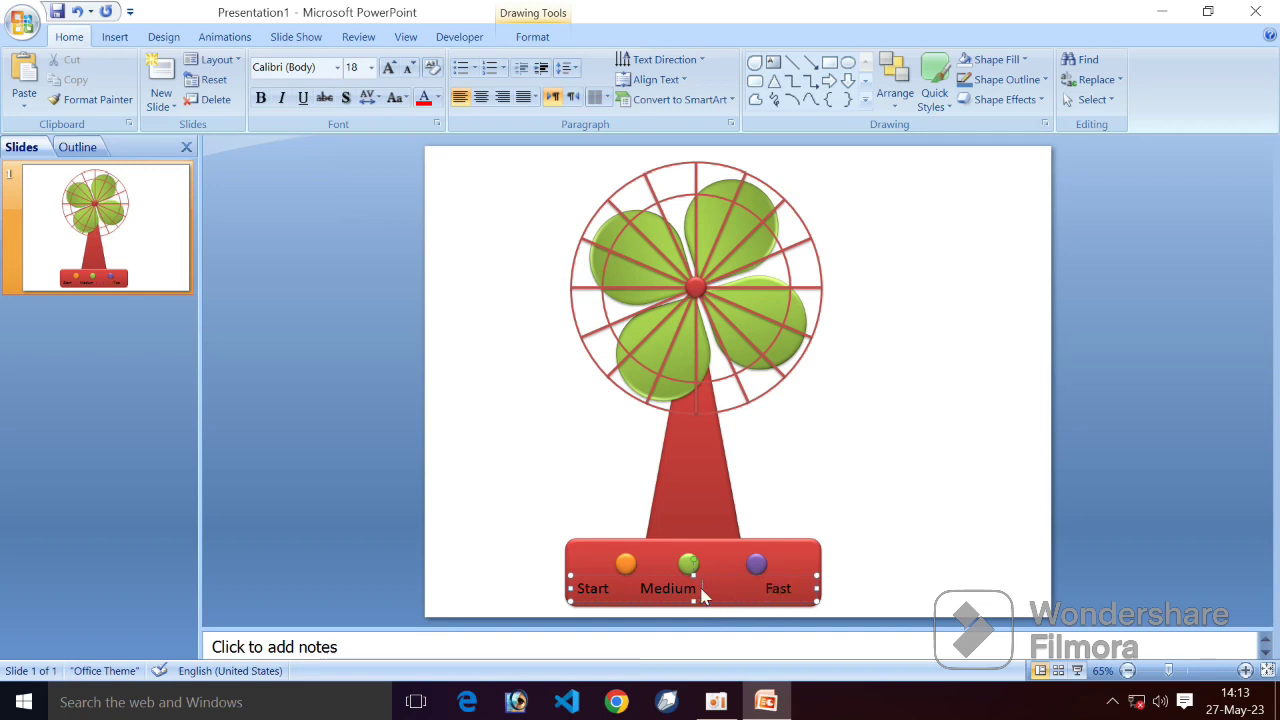
pyautogui.press('BackSpace')
pyautogui.press('BackSpace')
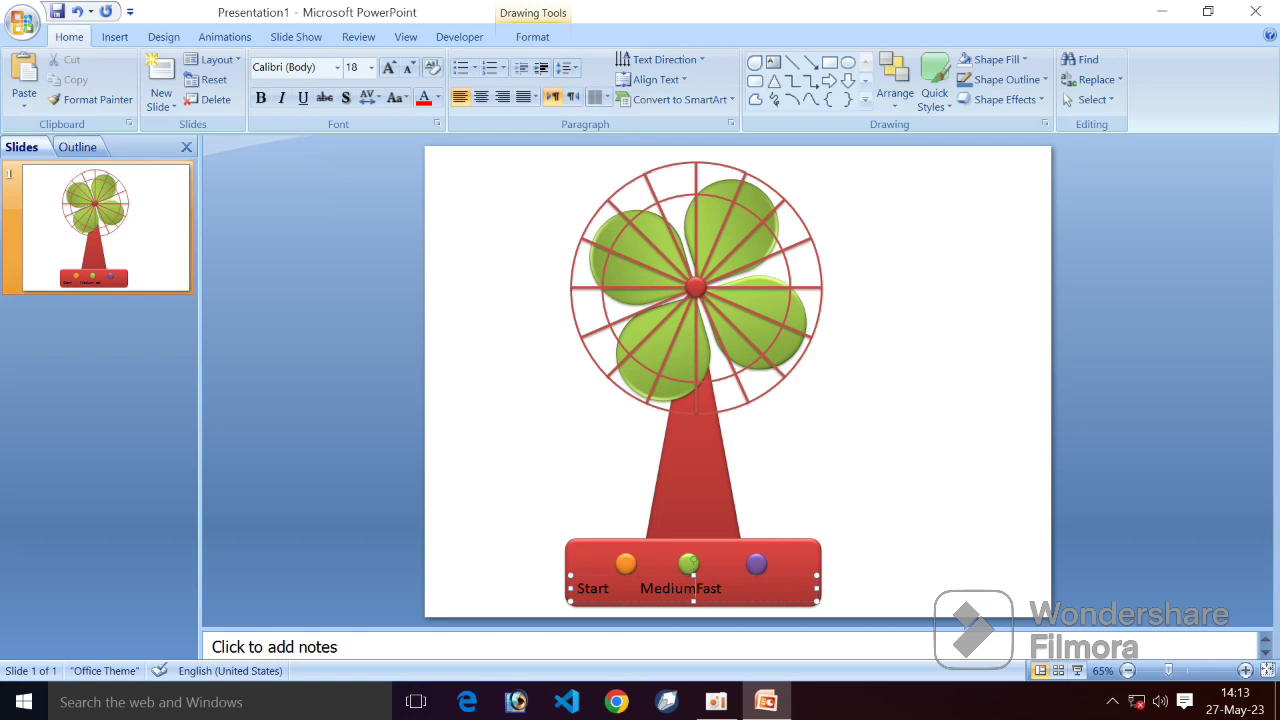
pyautogui.press('Tab')
pyautogui.press('BackSpace')
pyautogui.press('Tab')
# Step: Adjust the text box position and spacing so each label sits under its dot
pyautogui.moveTo(723, 578); pyautogui.dragTo(743, 575)
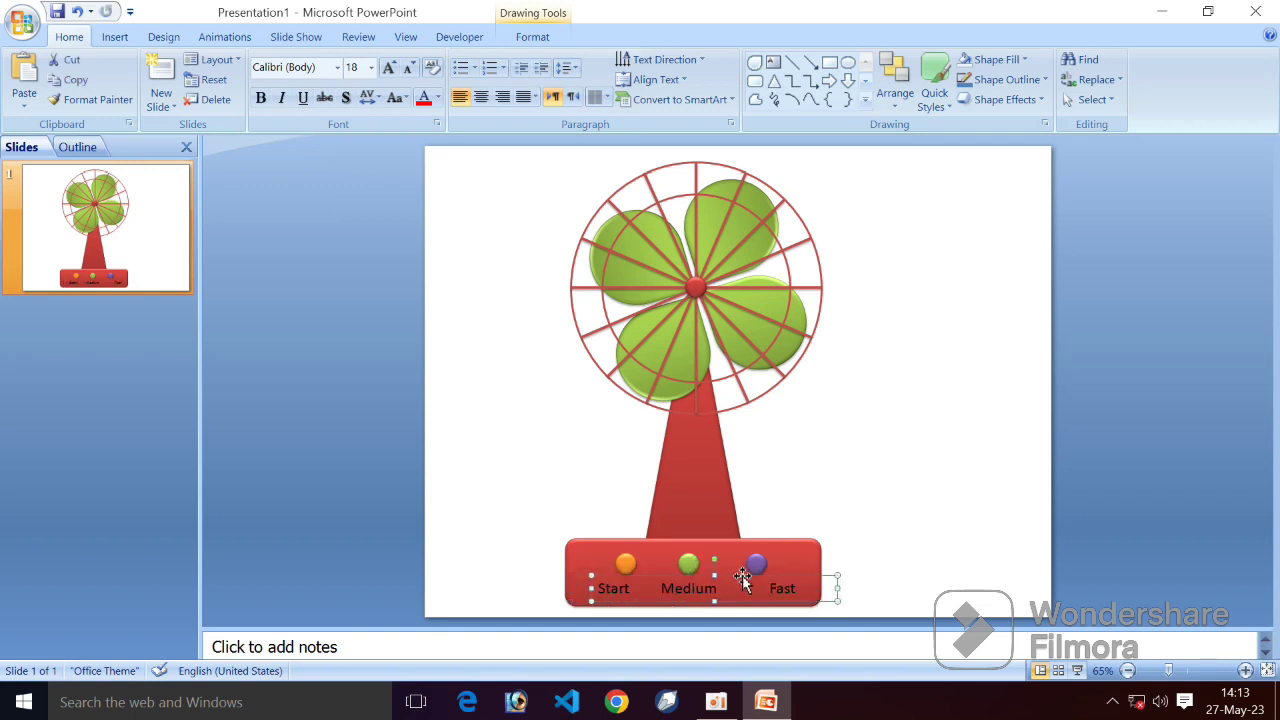
pyautogui.click(764, 588)
pyautogui.press('BackSpace')
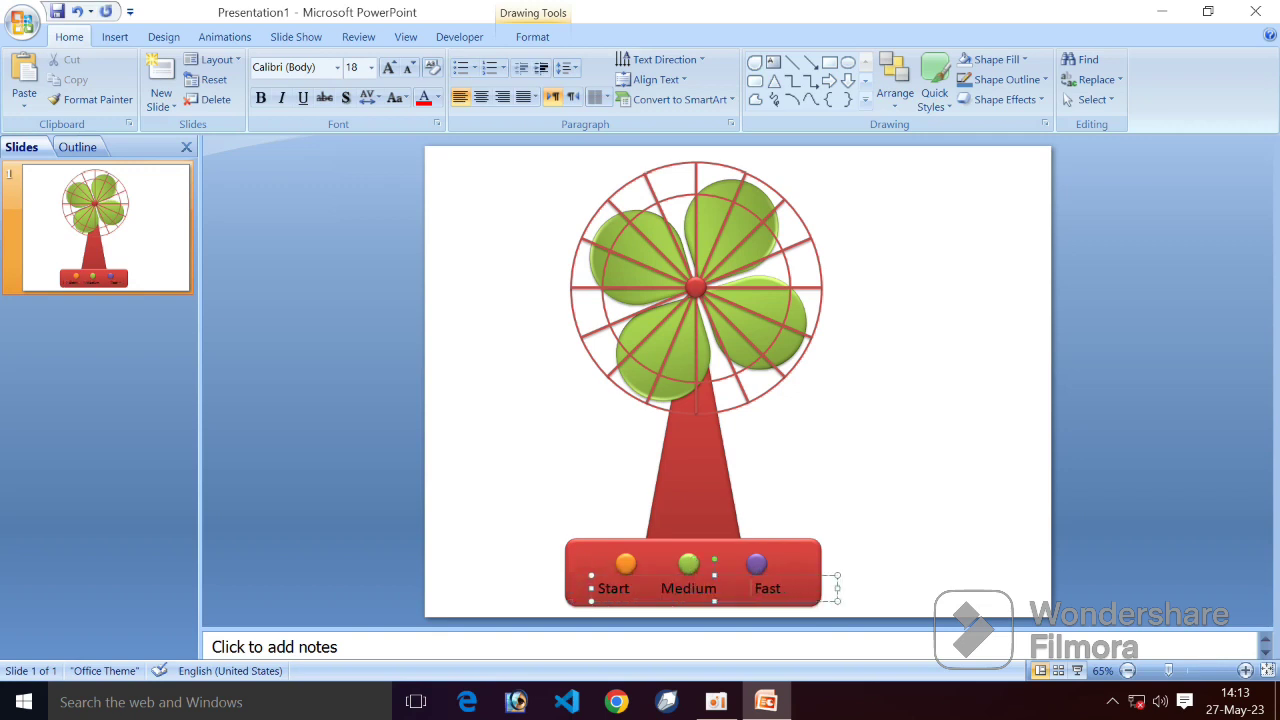
pyautogui.press('BackSpace')
pyautogui.press('BackSpace')
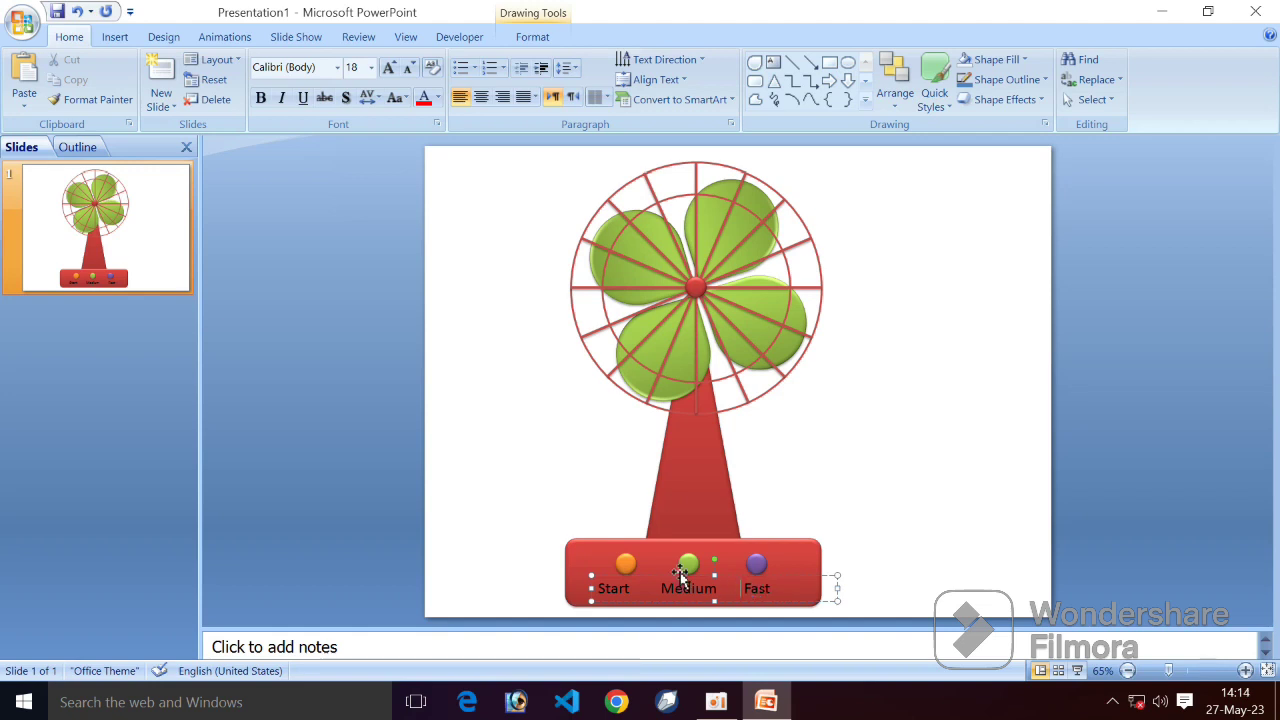
pyautogui.click(684, 578)
pyautogui.click(690, 587)
pyautogui.moveTo(700, 580); pyautogui.dragTo(702, 578)
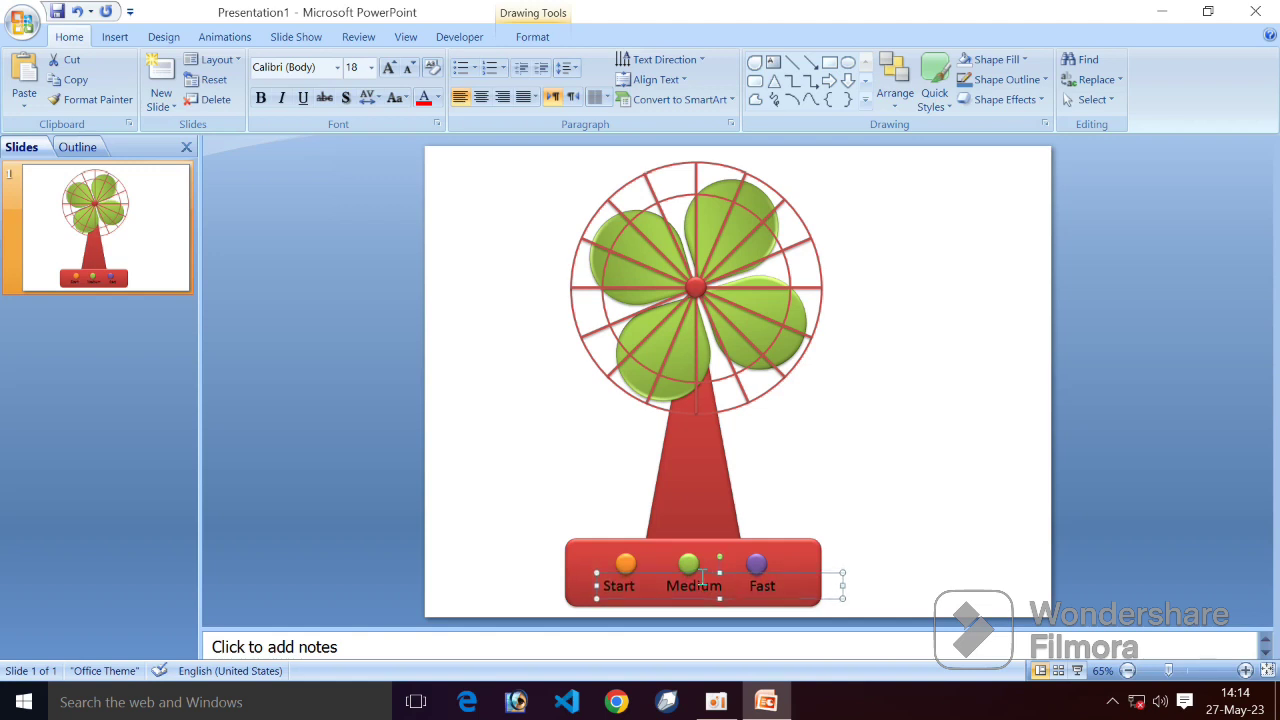
pyautogui.hotkey('ctrl', 'Right')
pyautogui.hotkey('ctrl', 'Right')
pyautogui.hotkey('ctrl', 'Right')
pyautogui.hotkey('ctrl', 'Right')
pyautogui.hotkey('ctrl', 'Right')
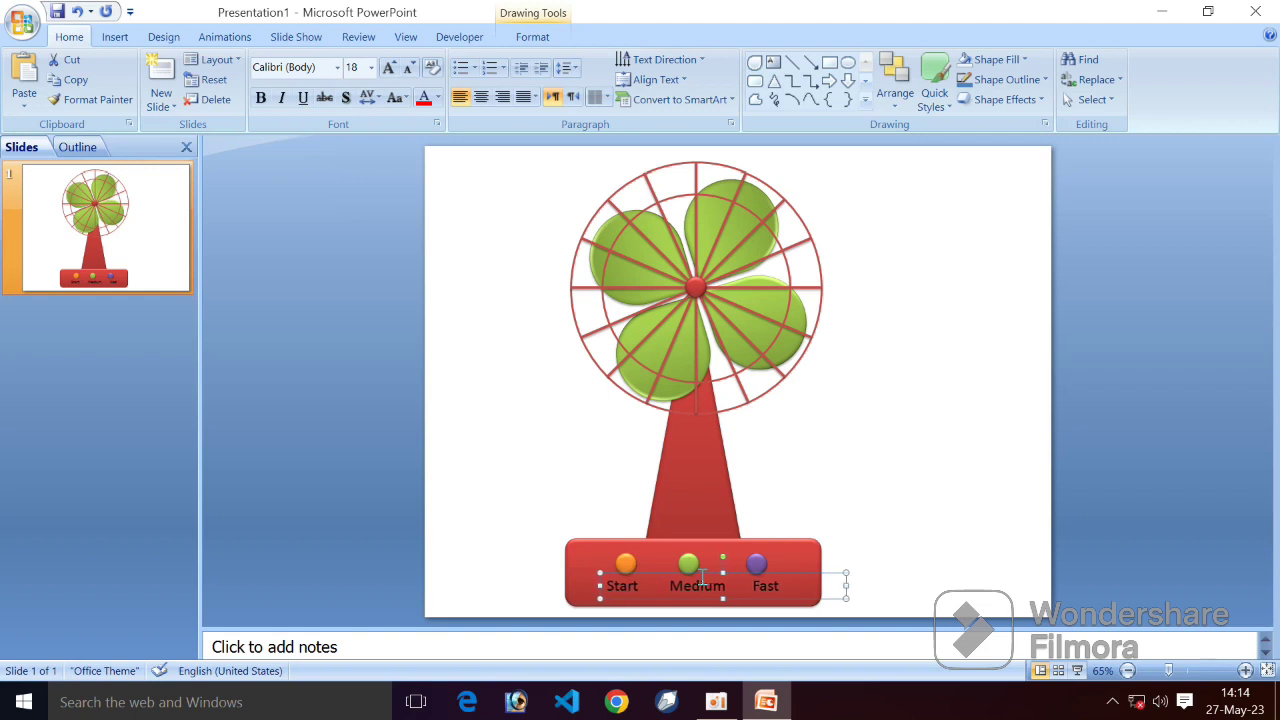
pyautogui.hotkey('ctrl', 'Right')
pyautogui.hotkey('ctrl', 'Right')
pyautogui.hotkey('ctrl', 'Right')
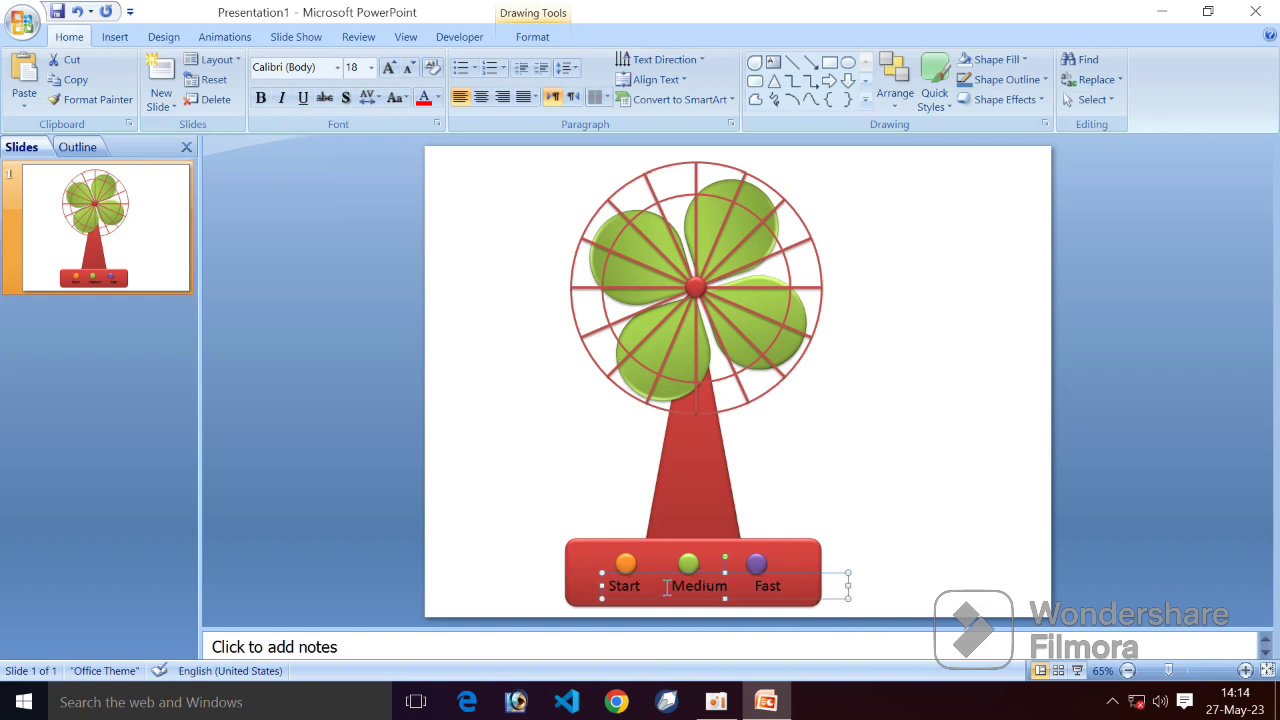
pyautogui.click(666, 588)
pyautogui.press('BackSpace')
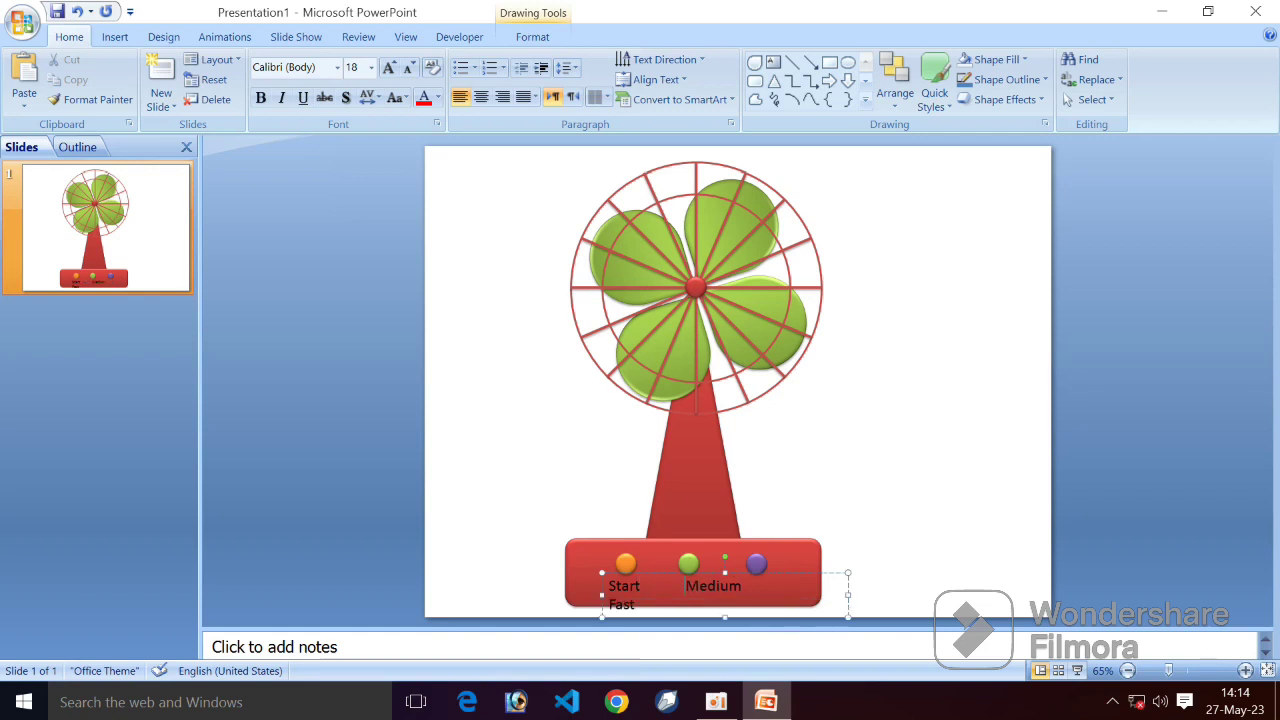
pyautogui.press('BackSpace')
pyautogui.press('BackSpace')
pyautogui.press('BackSpace')
pyautogui.press('BackSpace')
pyautogui.press('BackSpace')
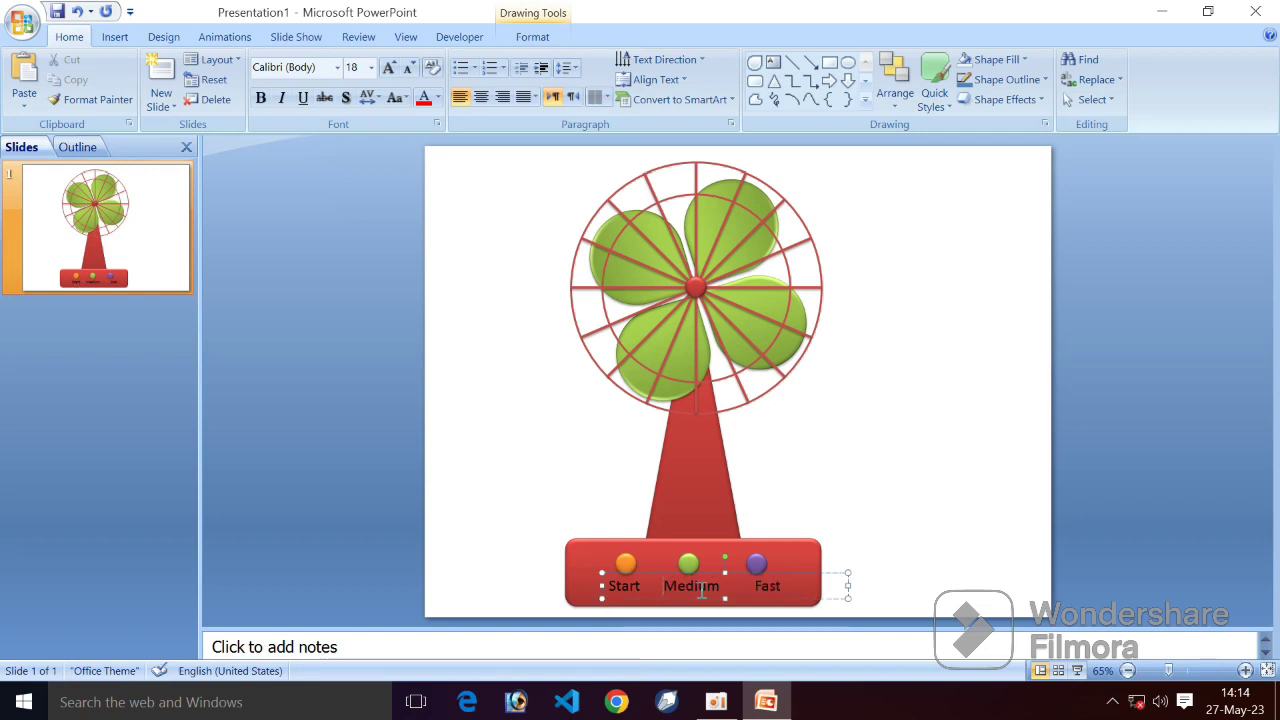
pyautogui.click(752, 588)
pyautogui.press('BackSpace')
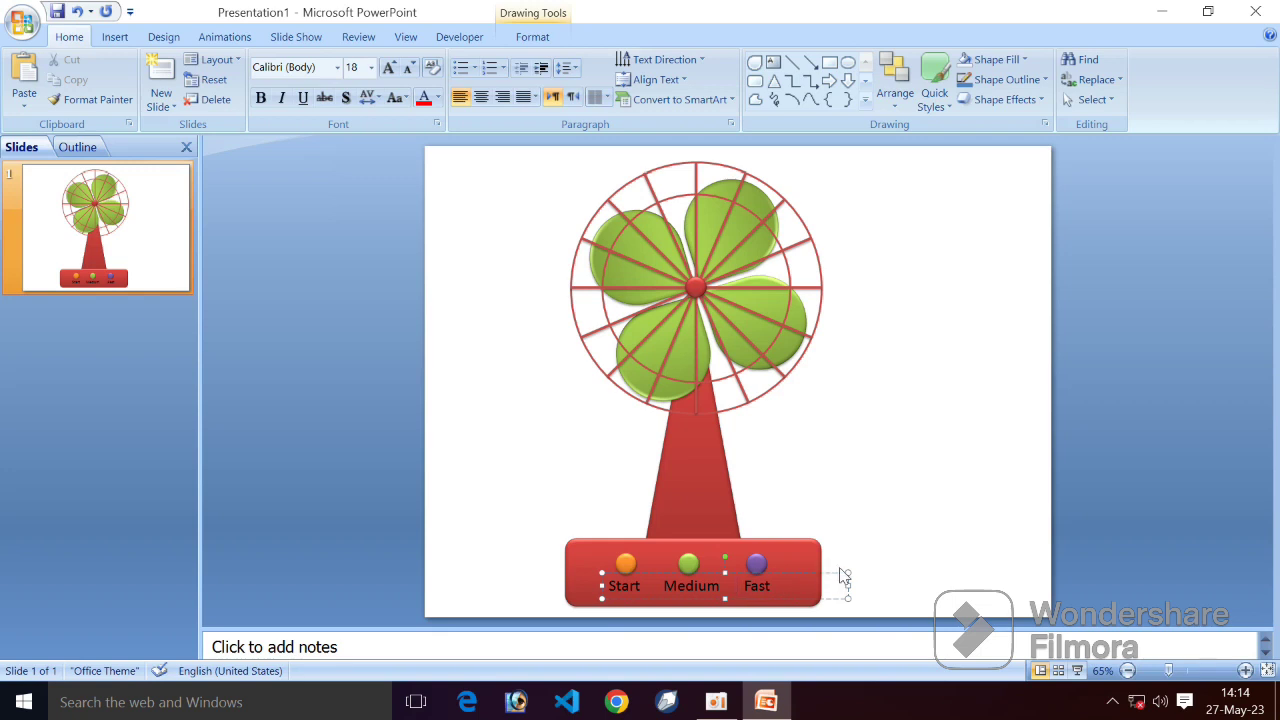
# Step: Make the Start, Medium and Fast label text white
pyautogui.press('Escape')
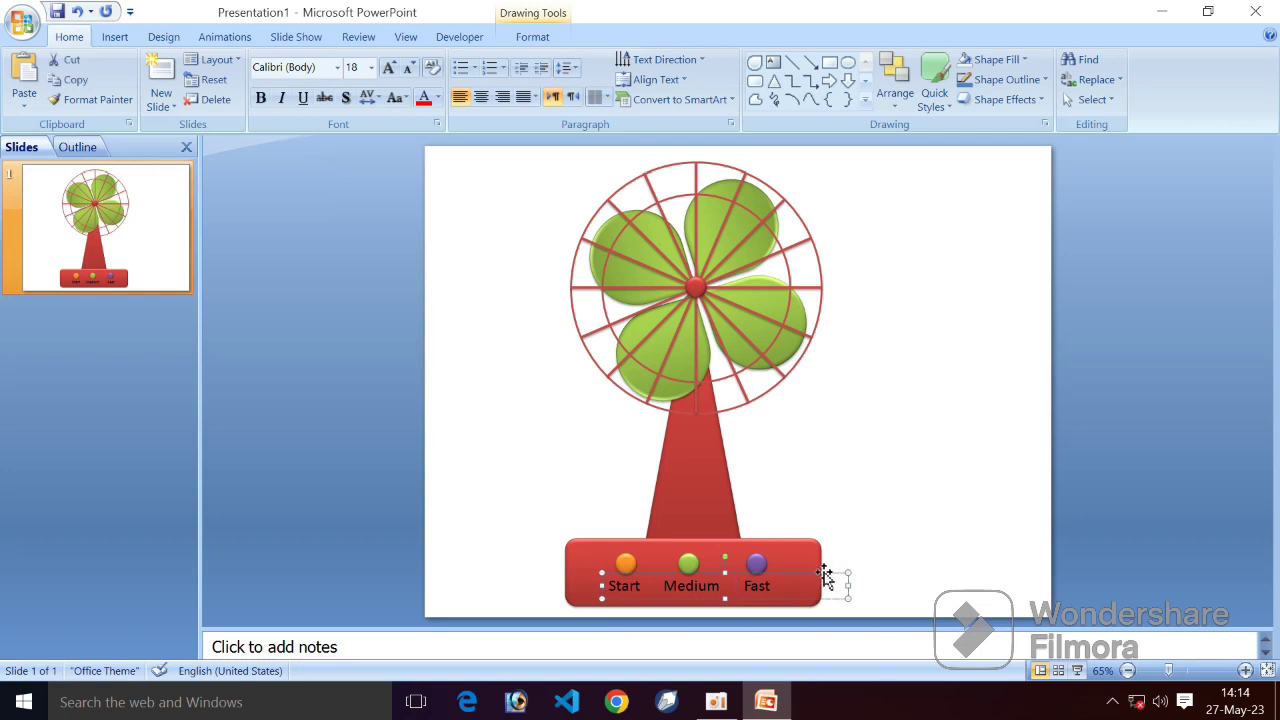
pyautogui.click(437, 97)
pyautogui.click(426, 136)
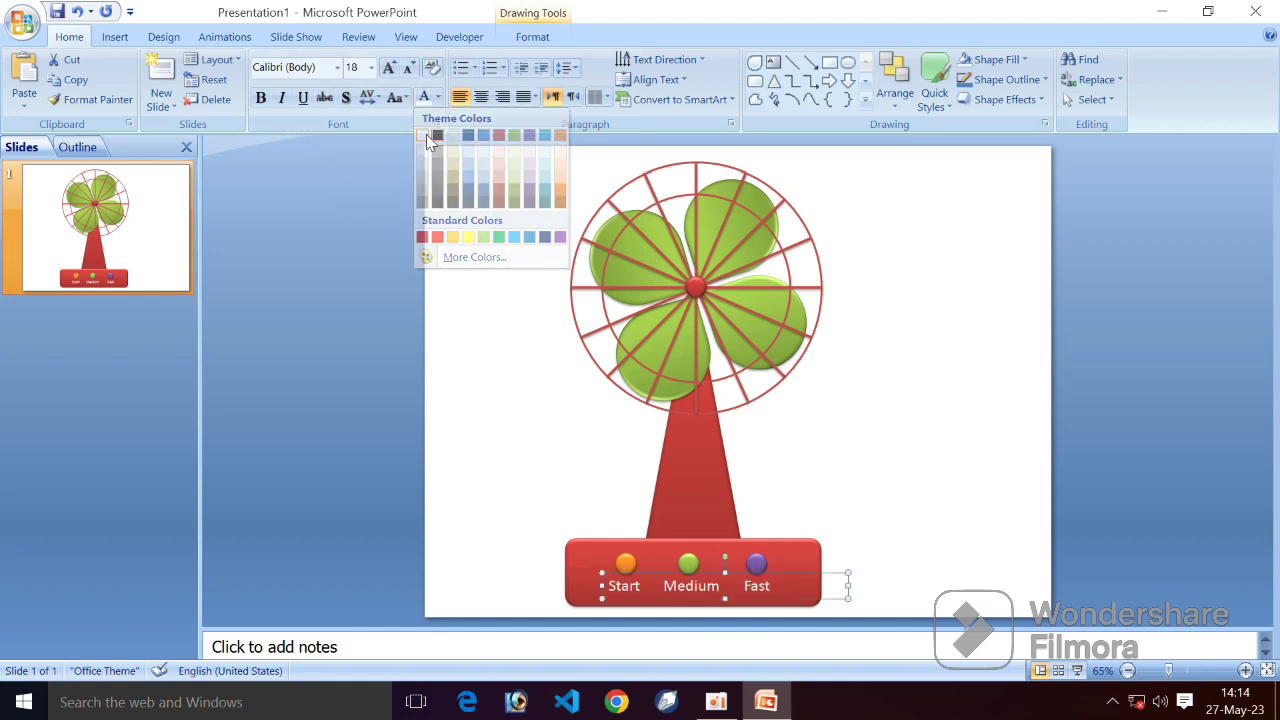
pyautogui.click(868, 487)
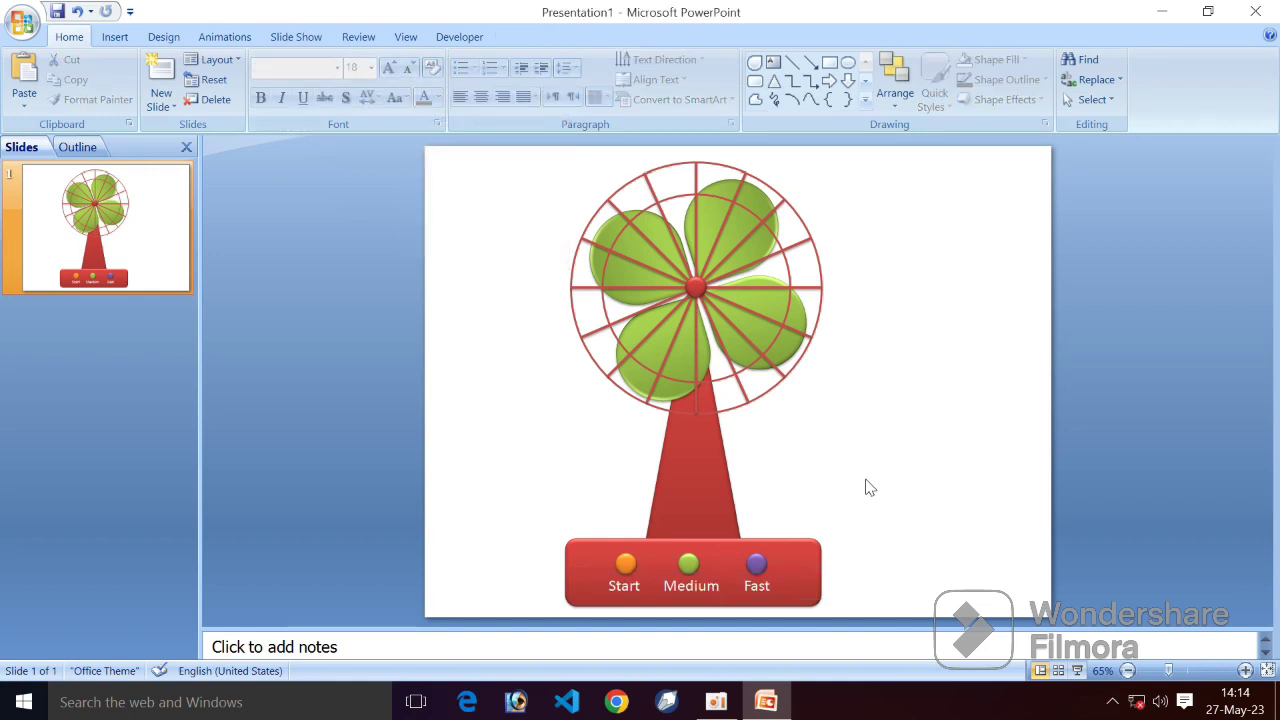
# Step: Duplicate the fan slide from the slide 1 thumbnail to create slide 2
pyautogui.click(112, 228)
pyautogui.rightClick(112, 228)
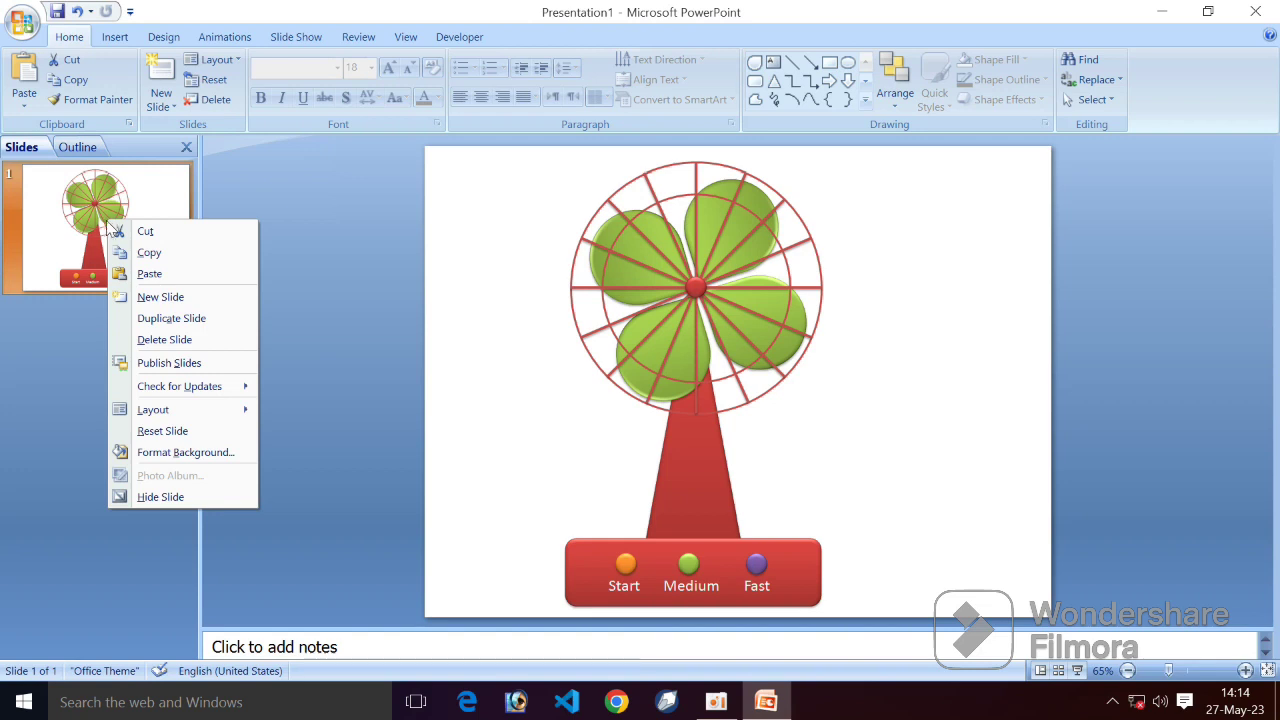
pyautogui.click(176, 320)
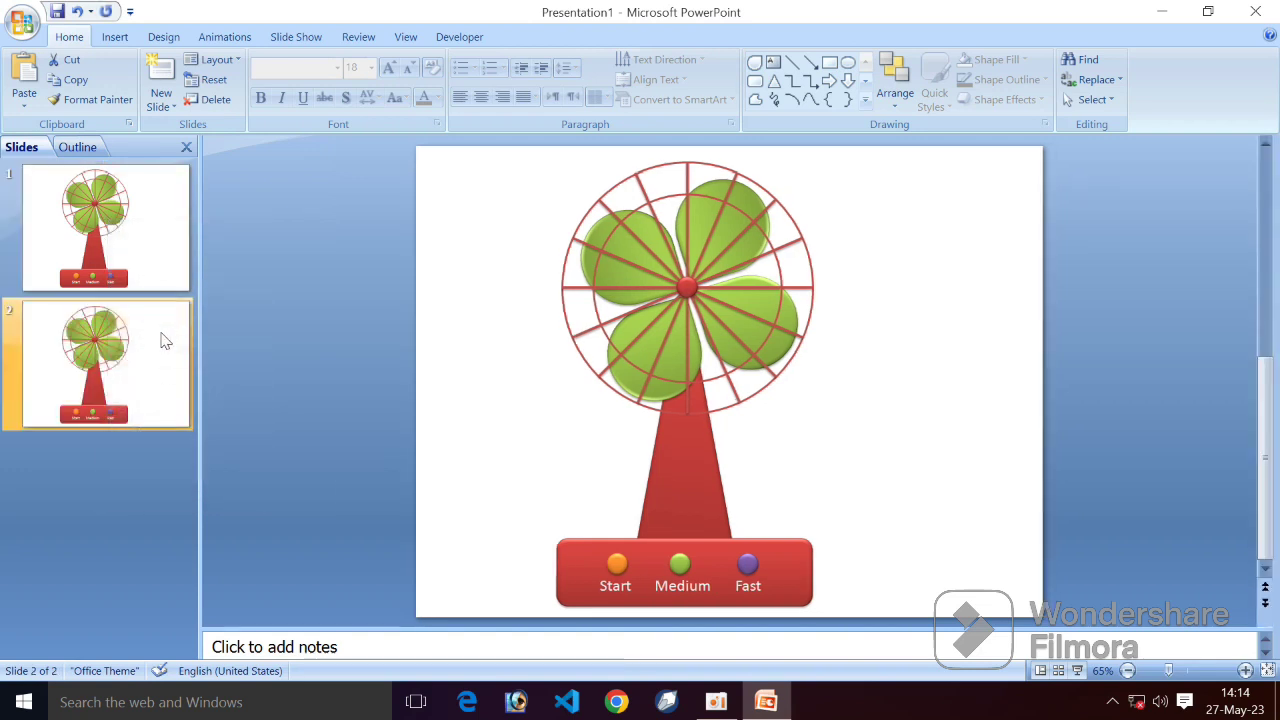
pyautogui.click(223, 386)
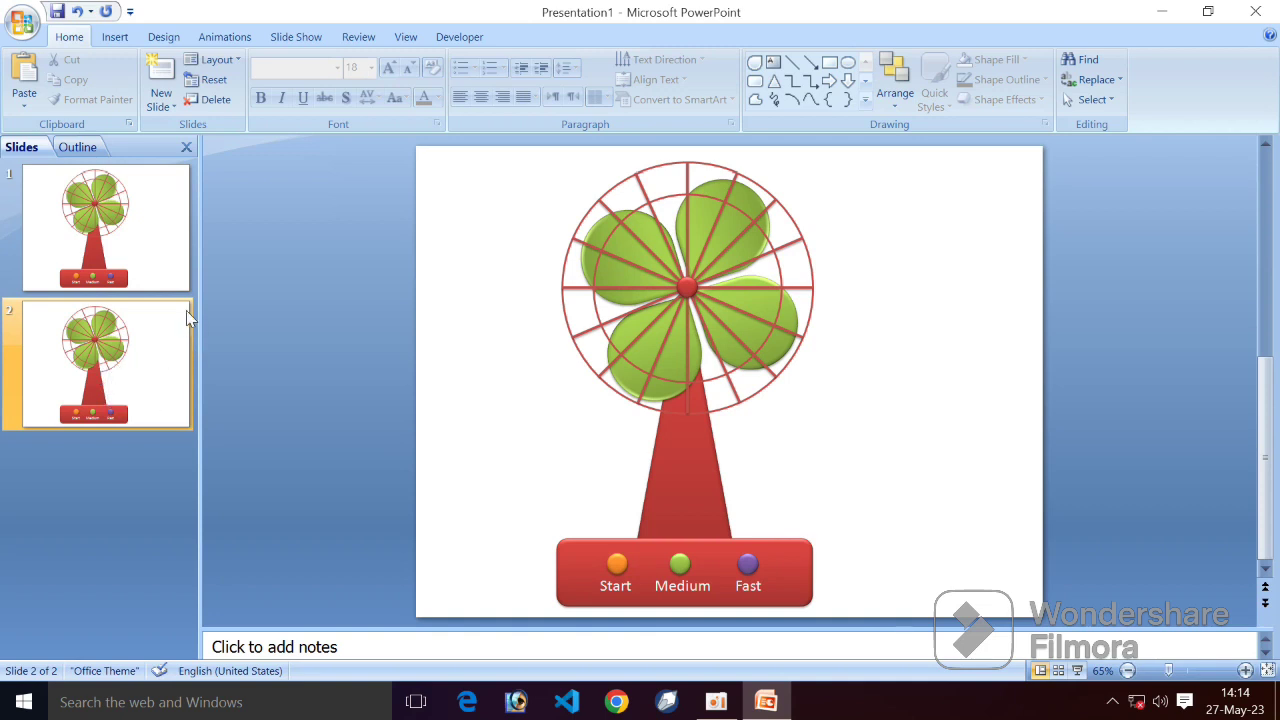
pyautogui.click(226, 37)
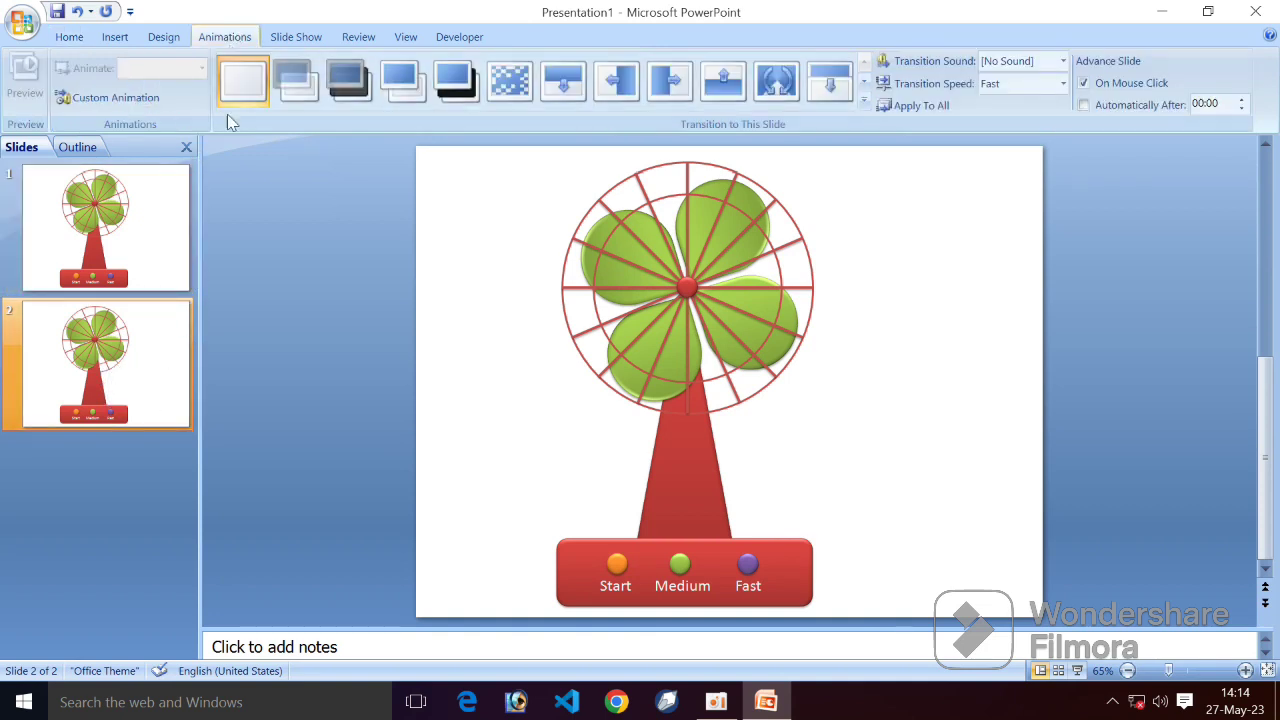
# Step: In Custom Animation, add a Spin emphasis effect to slide 2's fan blade group
pyautogui.click(139, 104)
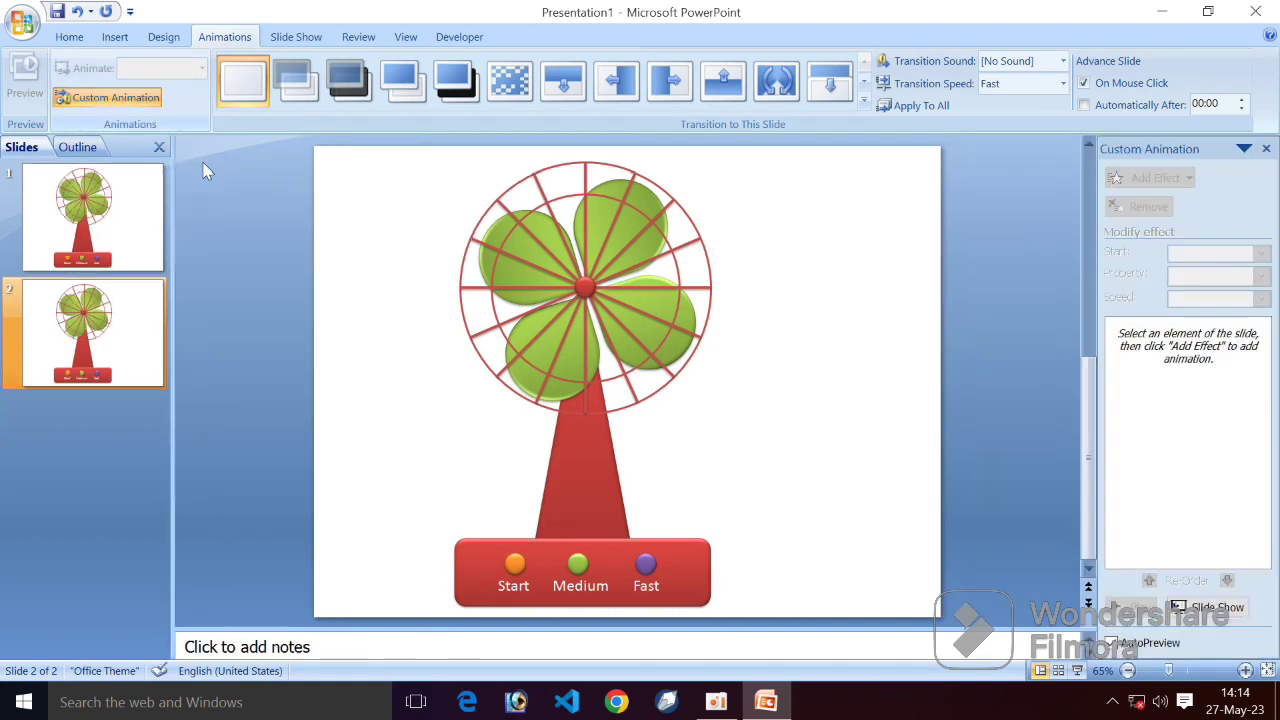
pyautogui.click(690, 319)
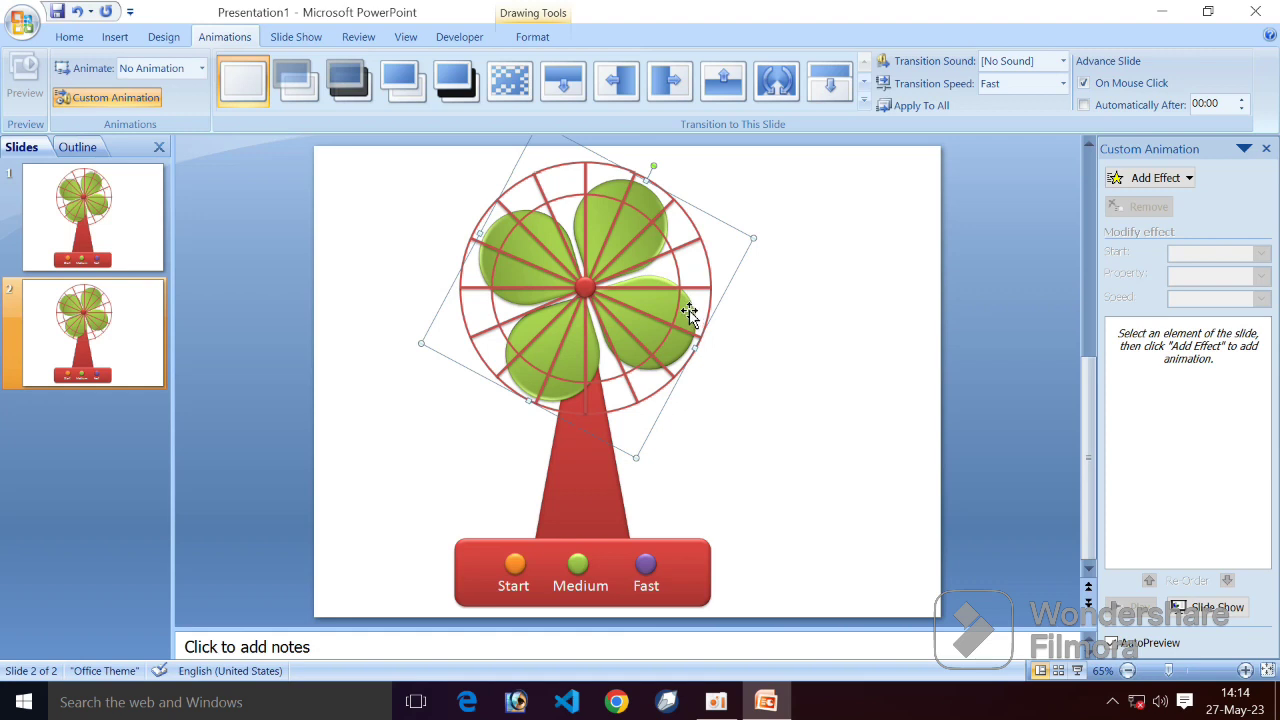
pyautogui.click(741, 307)
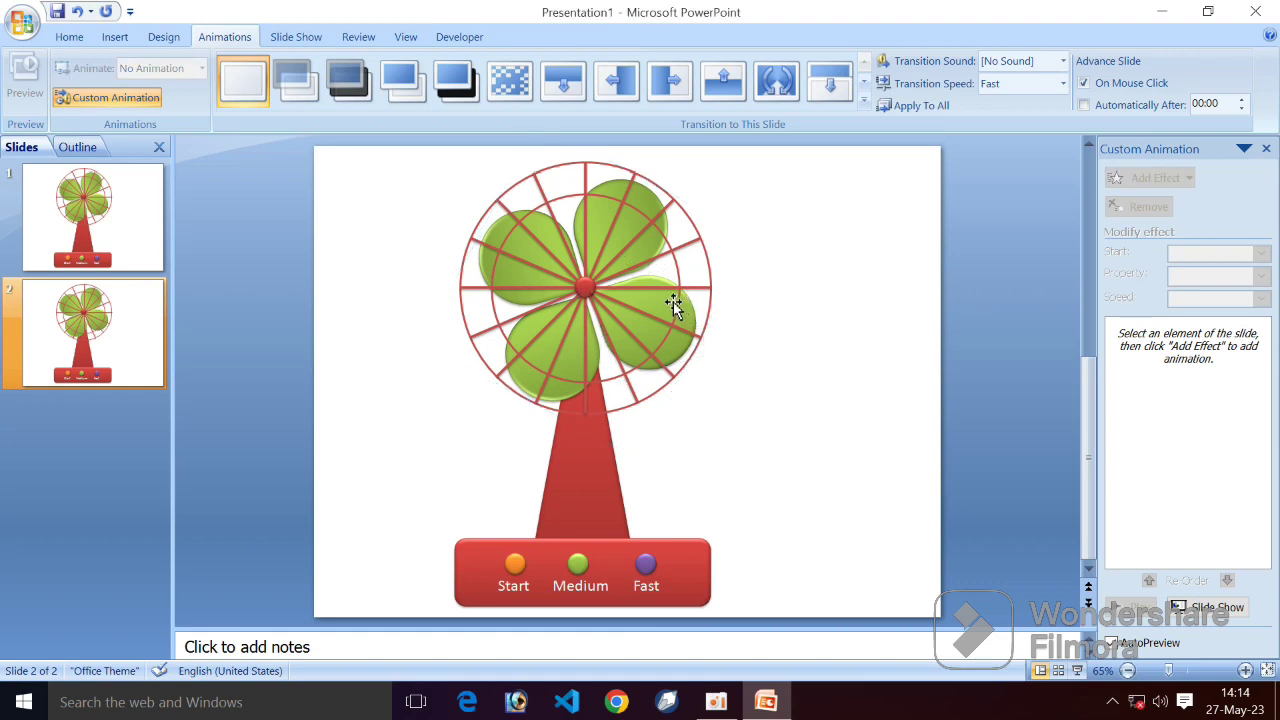
pyautogui.click(651, 249)
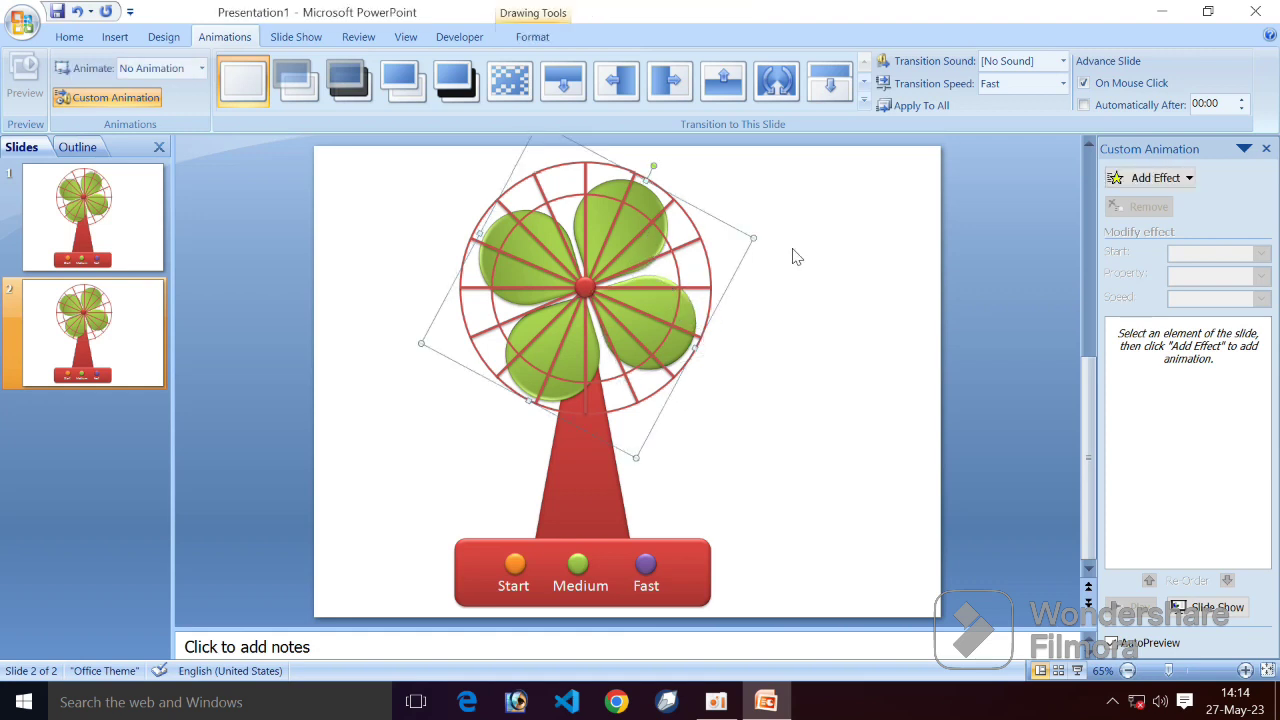
pyautogui.click(760, 290)
pyautogui.click(691, 319)
pyautogui.click(1150, 178)
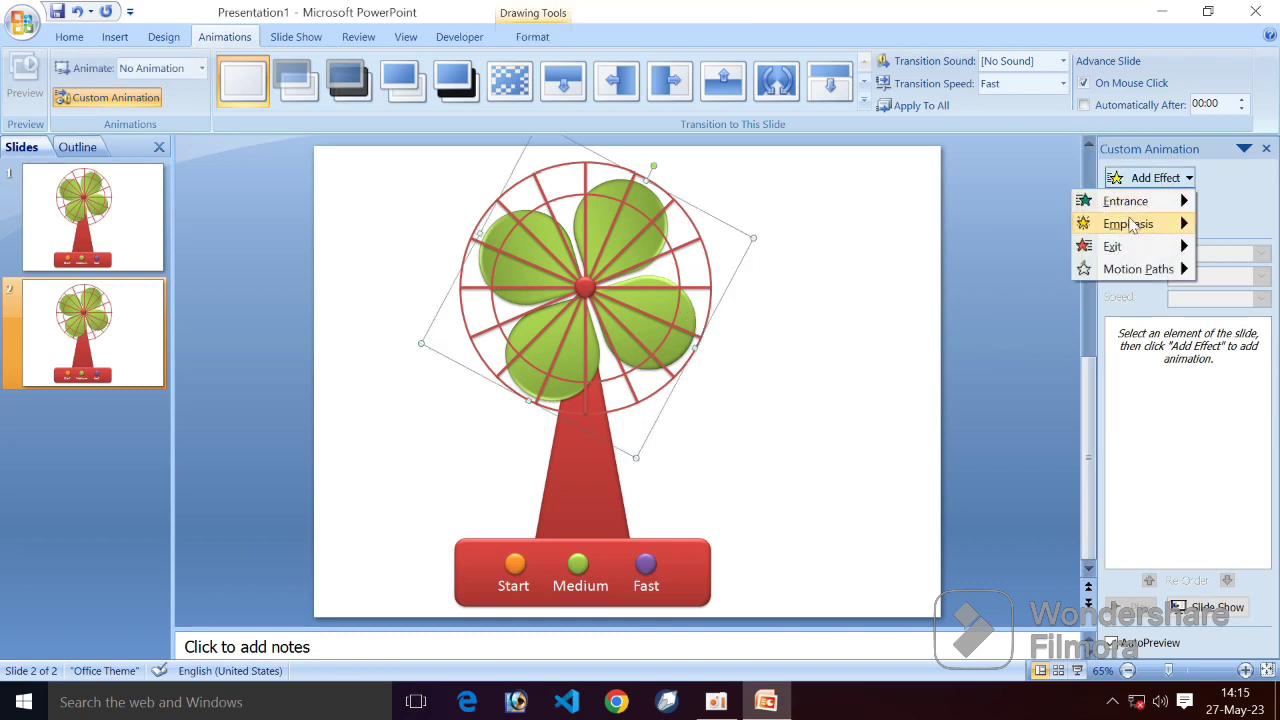
pyautogui.moveTo(1128, 224)
pyautogui.click(950, 338)
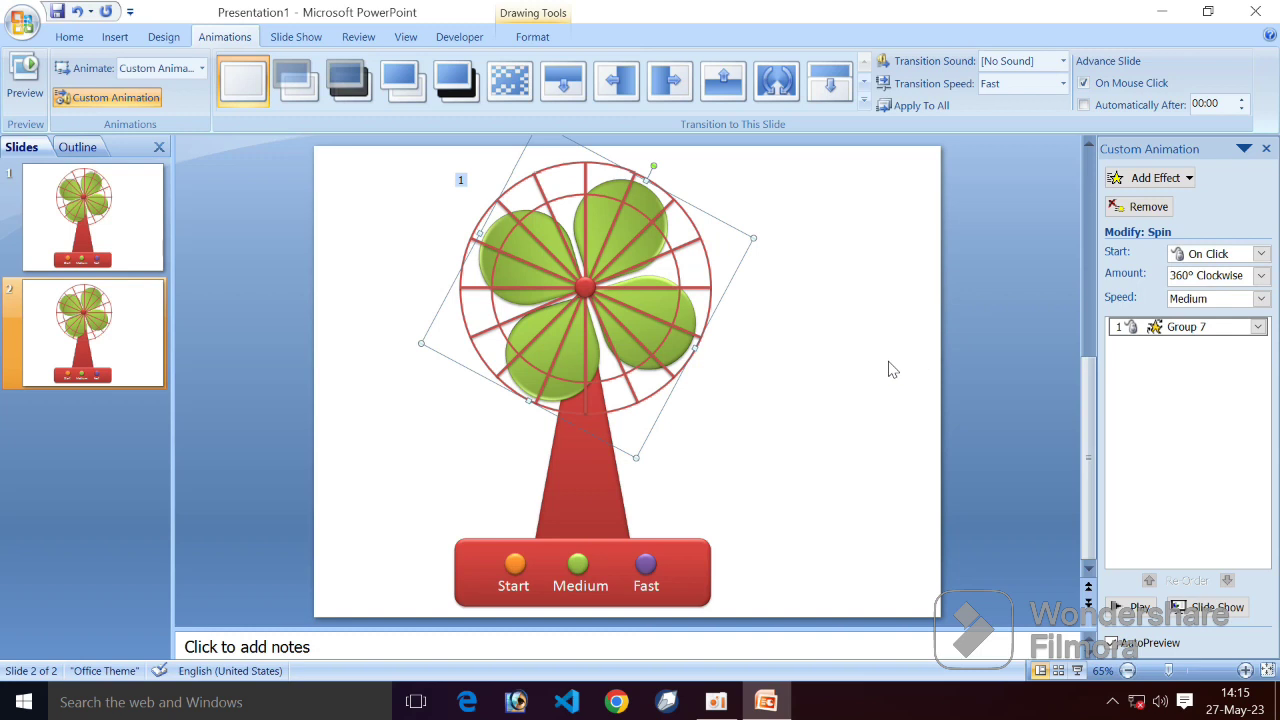
# Step: Set the blade Spin to start With Previous
pyautogui.click(826, 381)
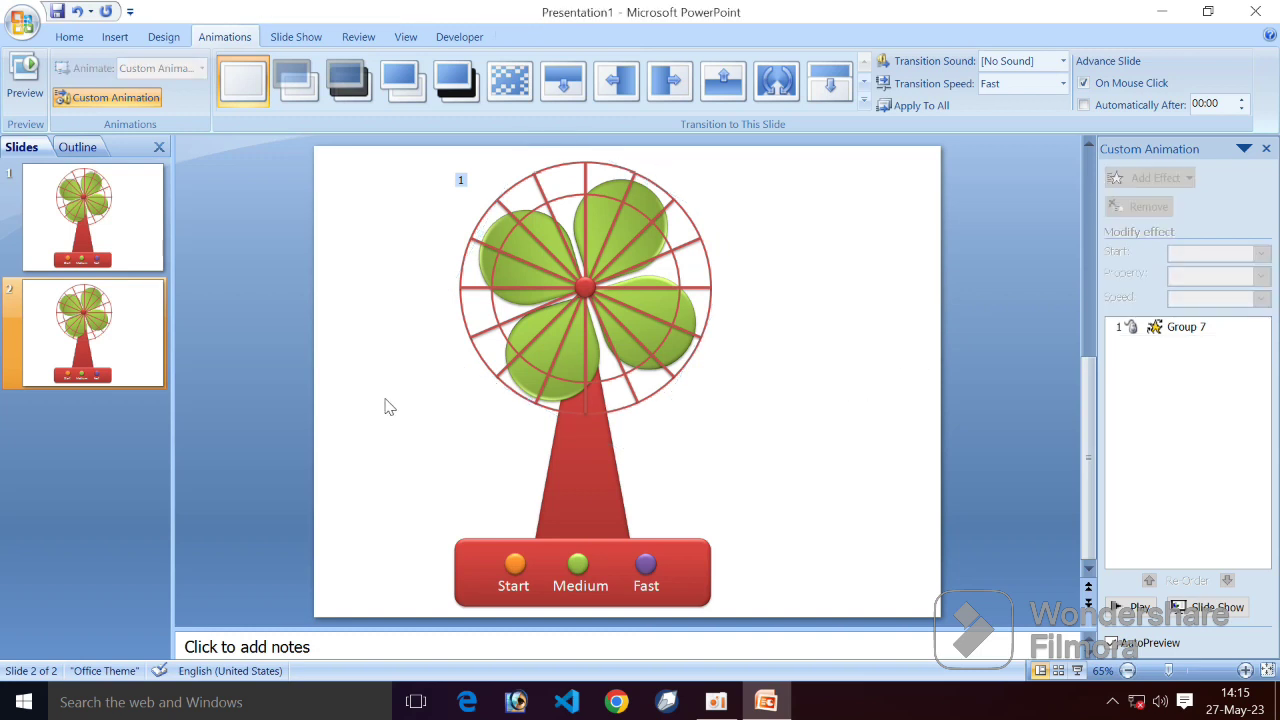
pyautogui.click(692, 310)
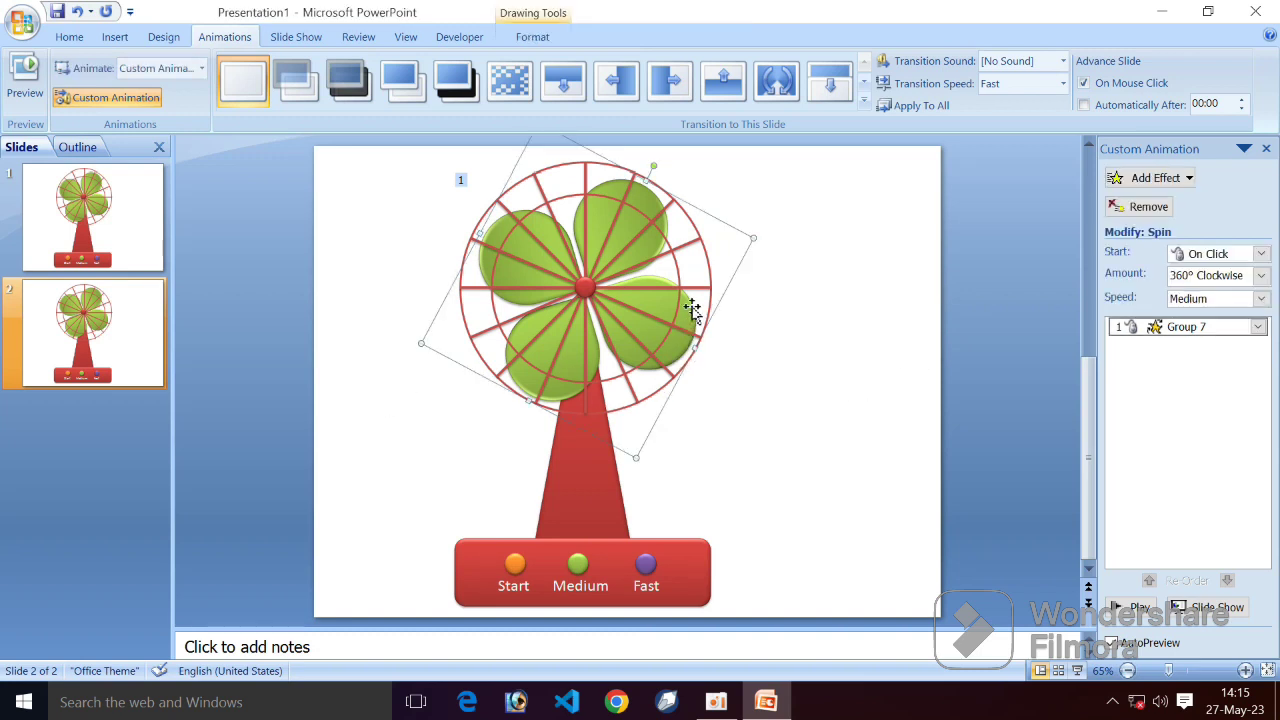
pyautogui.click(1260, 254)
pyautogui.click(1219, 289)
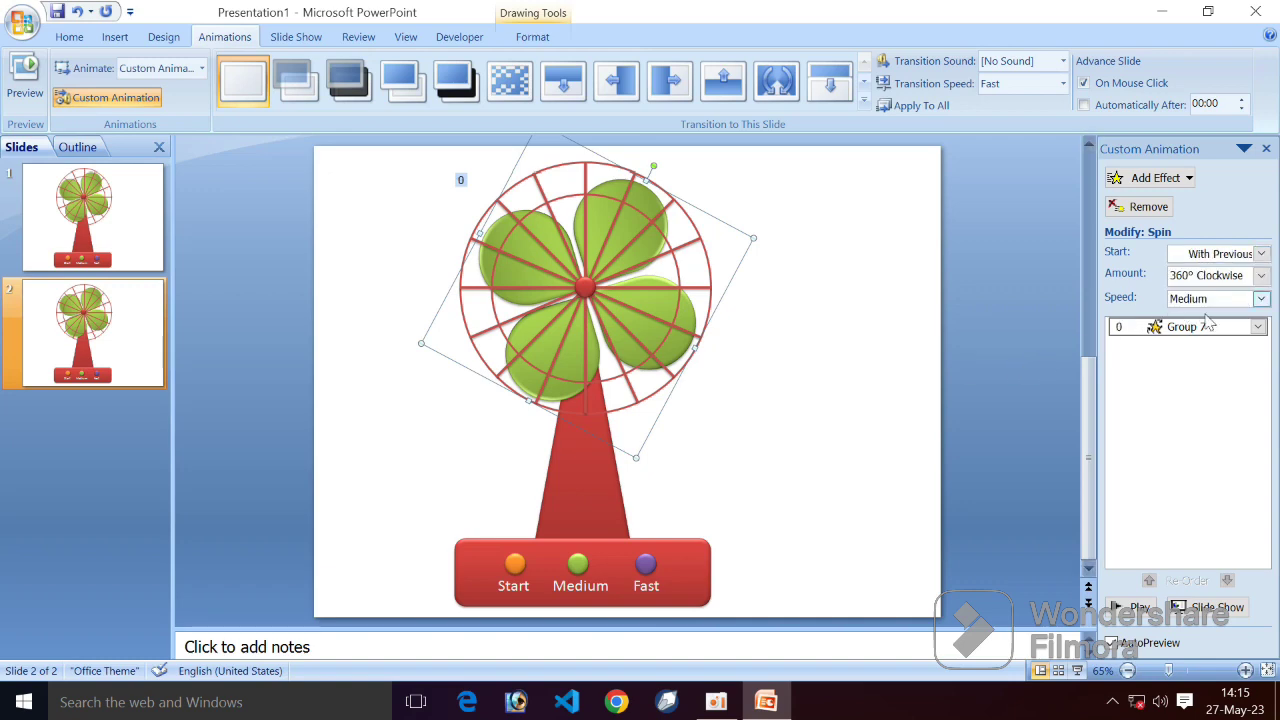
pyautogui.click(1133, 607)
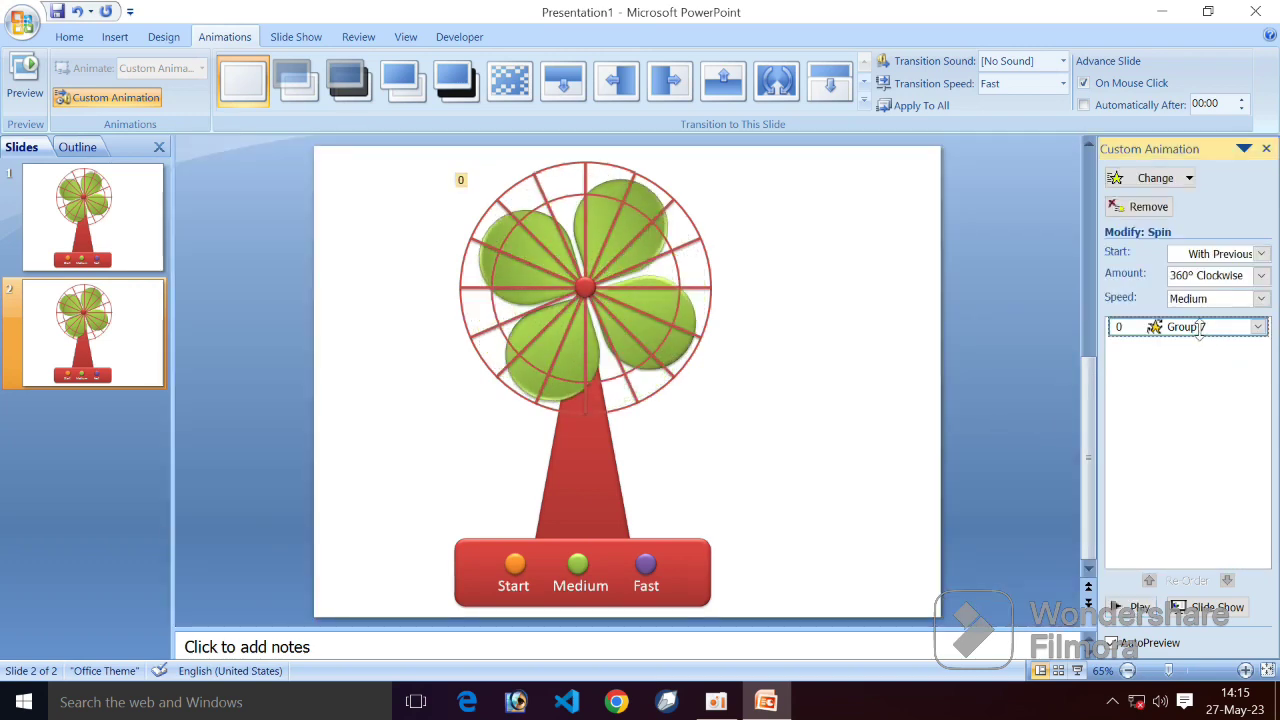
# Step: In Group 7's Spin timing, set Repeat to Until End of Slide and confirm
pyautogui.click(1257, 327)
pyautogui.click(1195, 441)
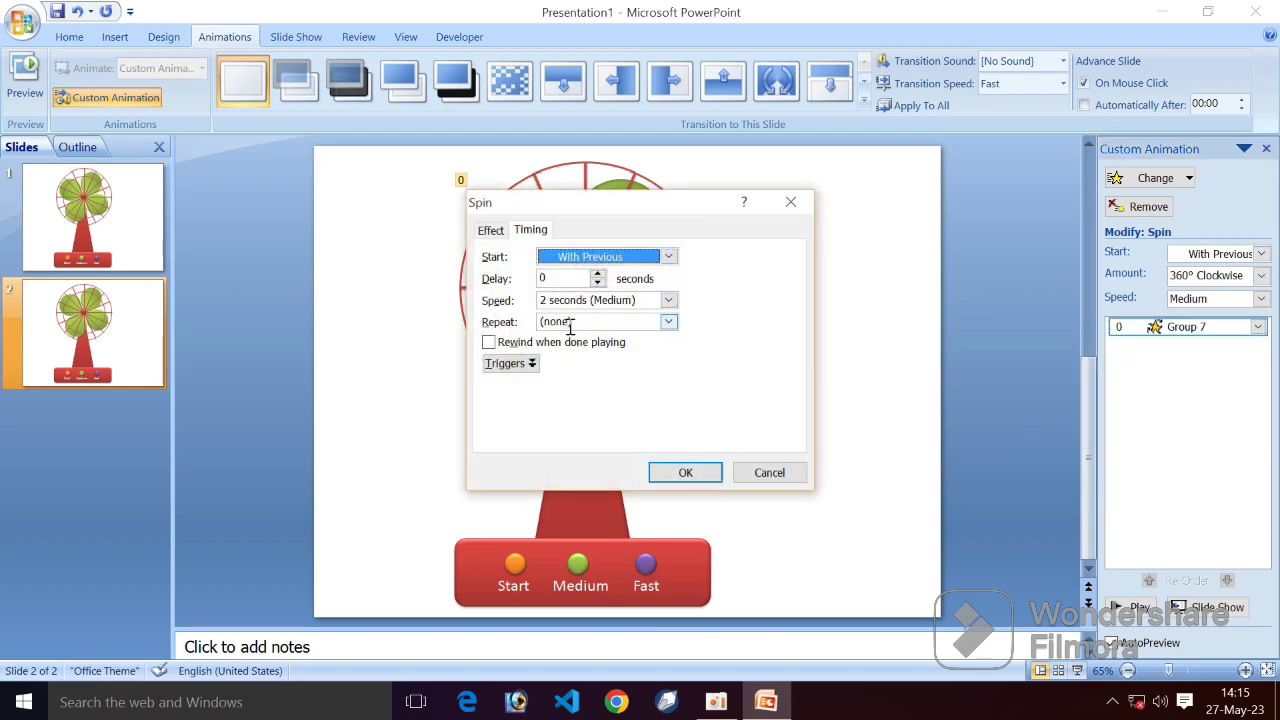
pyautogui.click(668, 321)
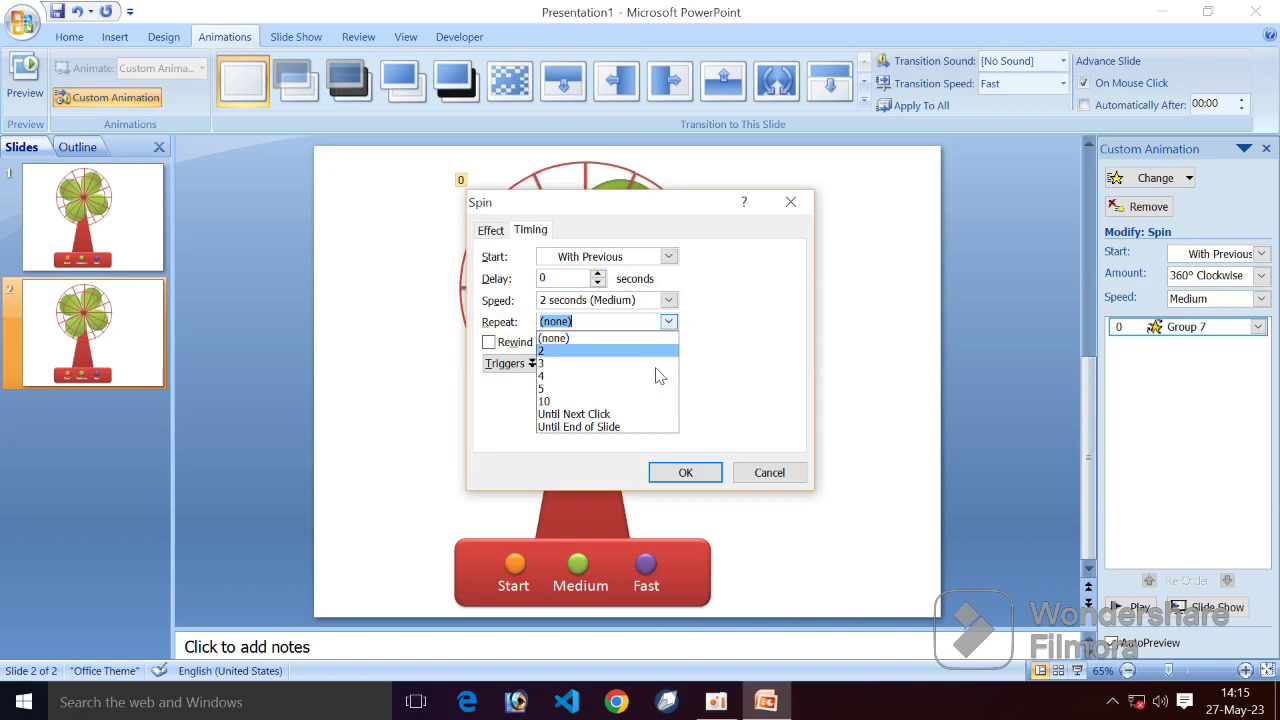
pyautogui.click(585, 427)
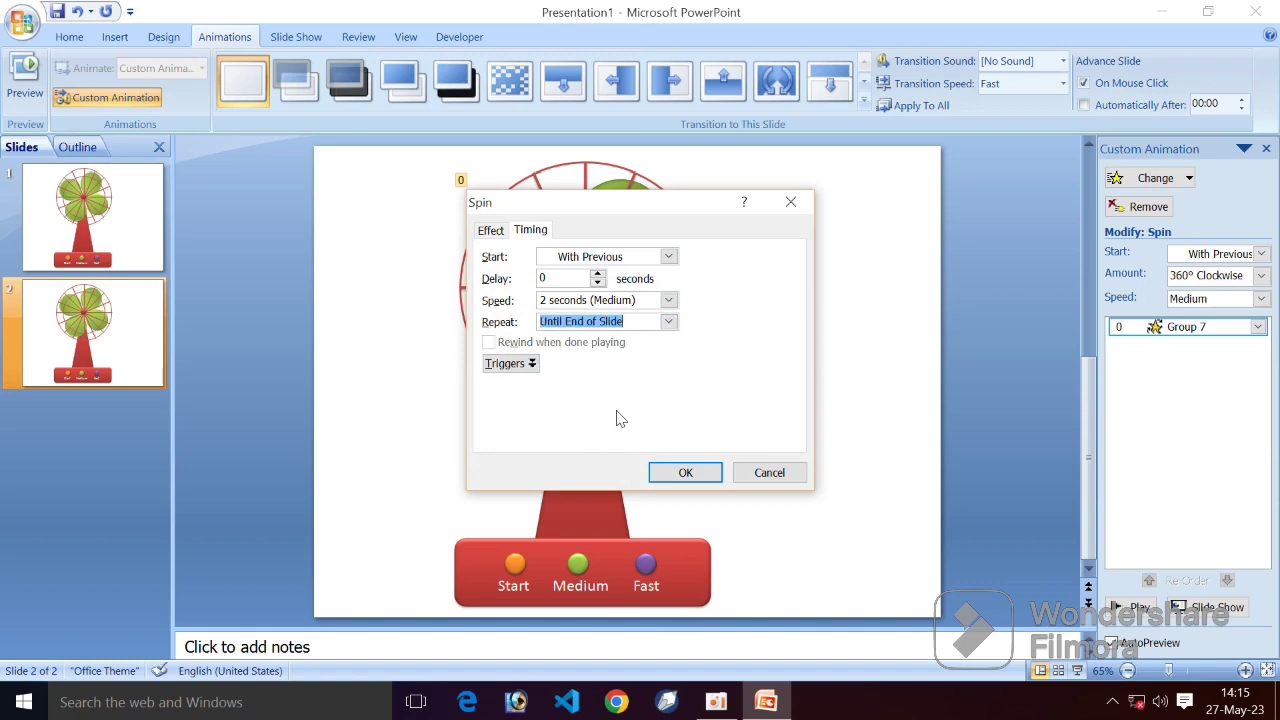
pyautogui.click(686, 474)
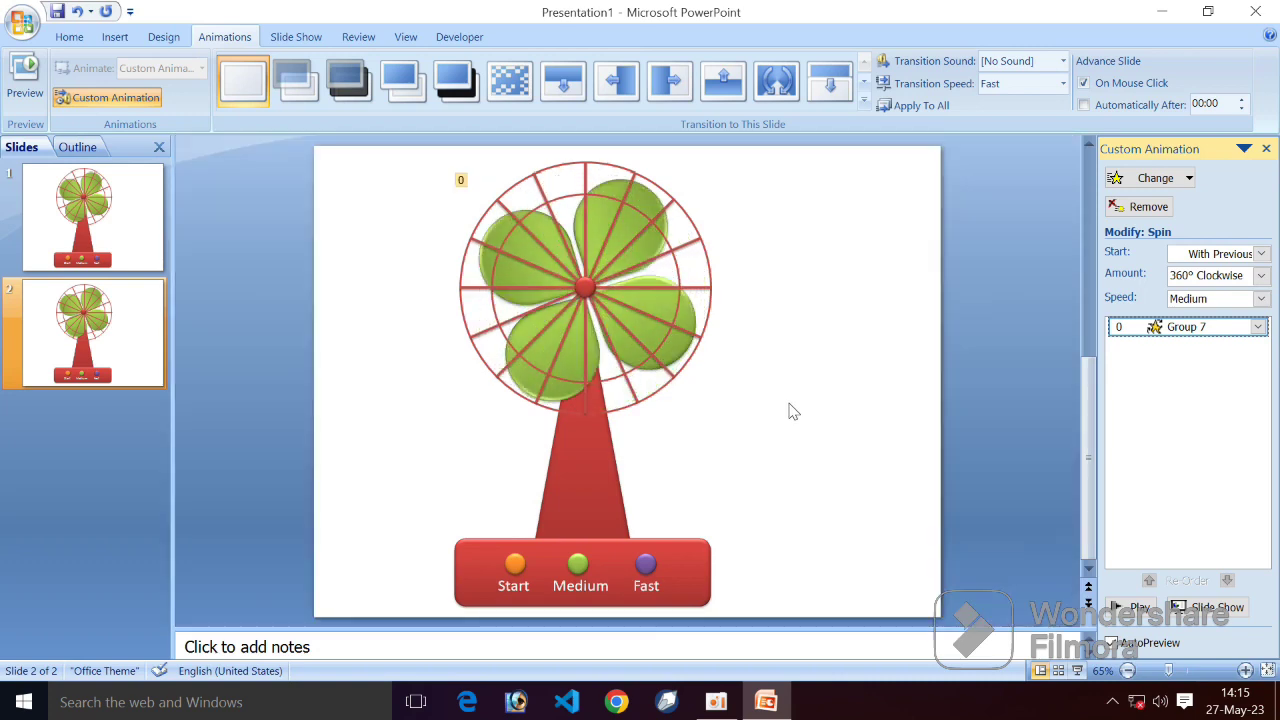
# Step: Duplicate slide 2 to create slide 3 and select its fan blade group
pyautogui.rightClick(114, 332)
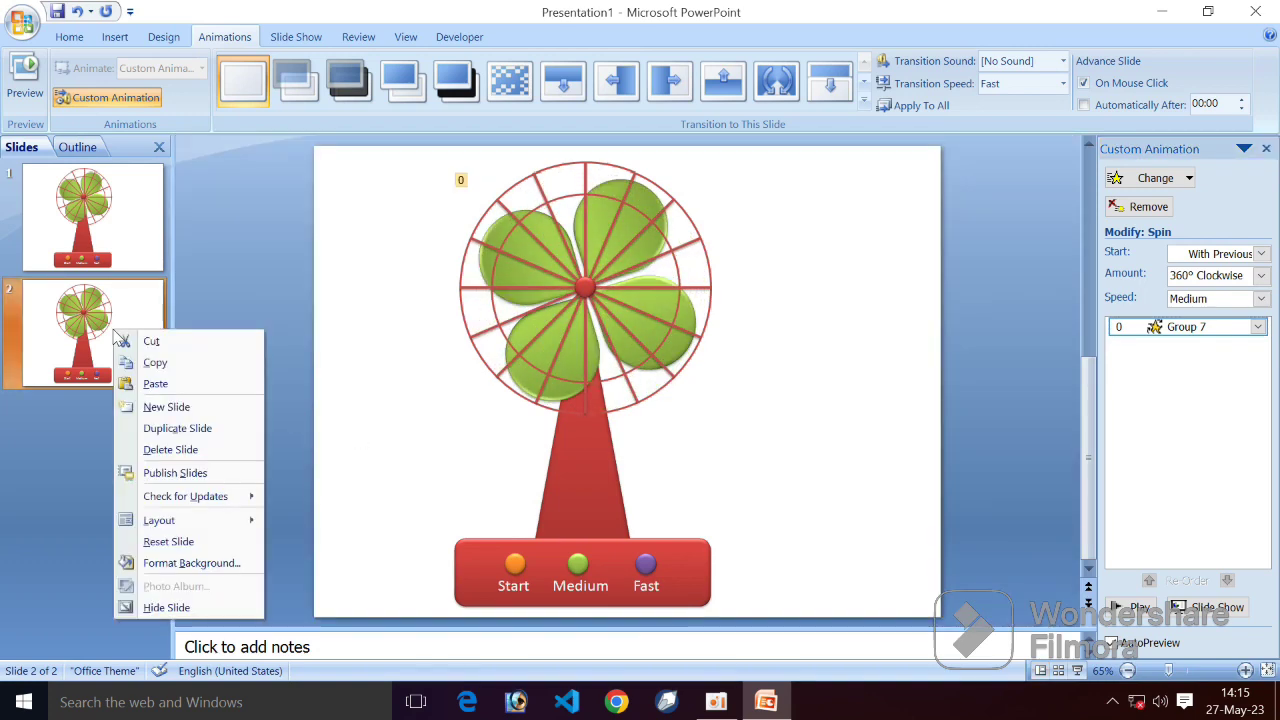
pyautogui.click(167, 430)
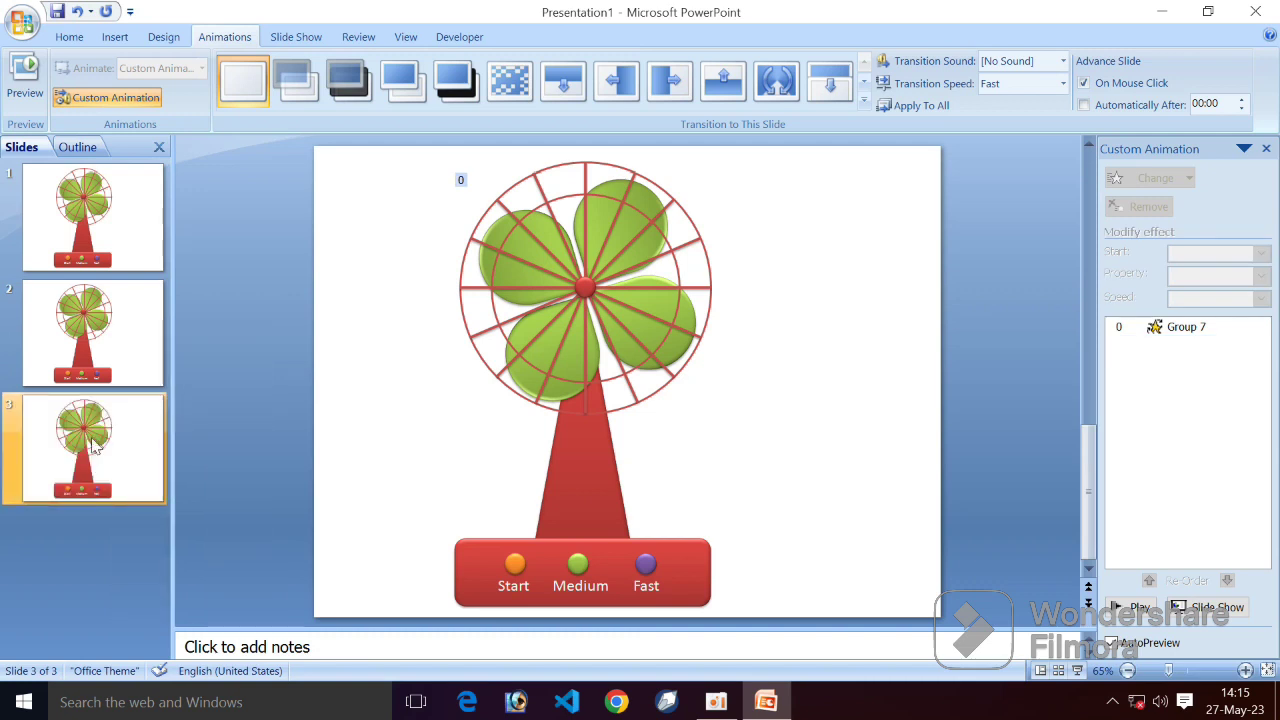
pyautogui.click(680, 343)
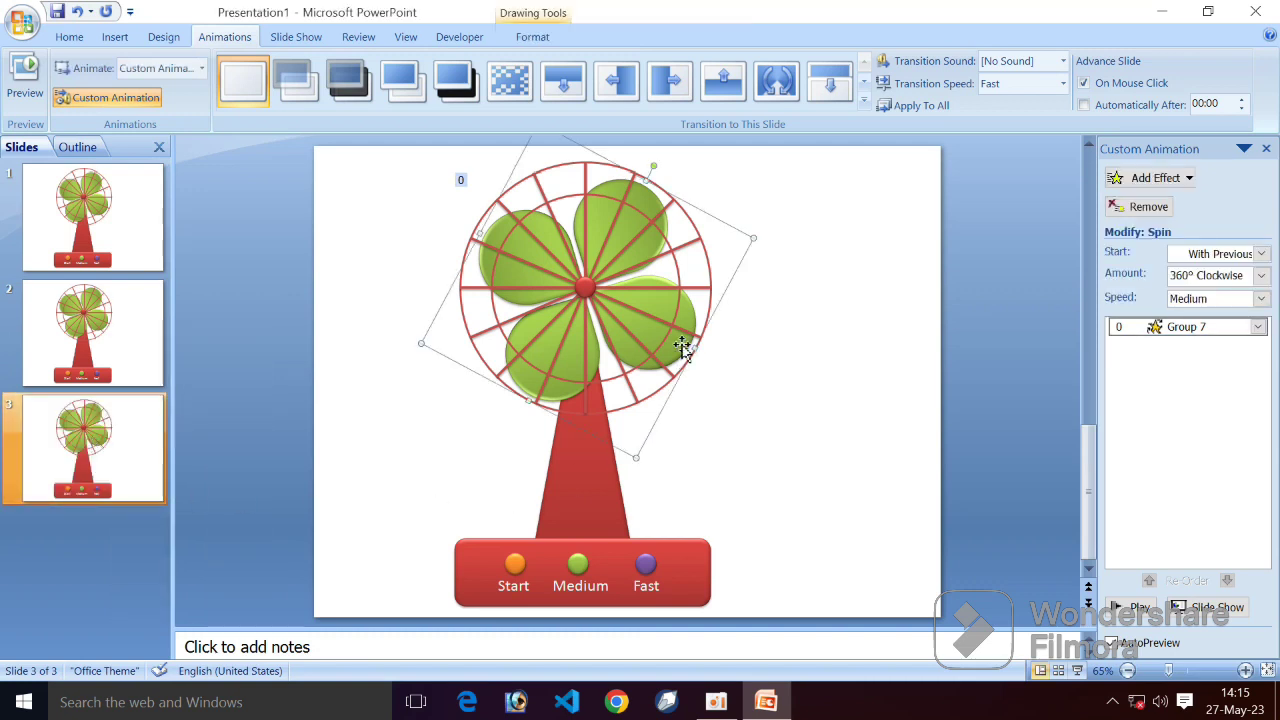
# Step: Change slide 3's Group 7 Spin speed to 1 second (Fast)
pyautogui.click(1258, 327)
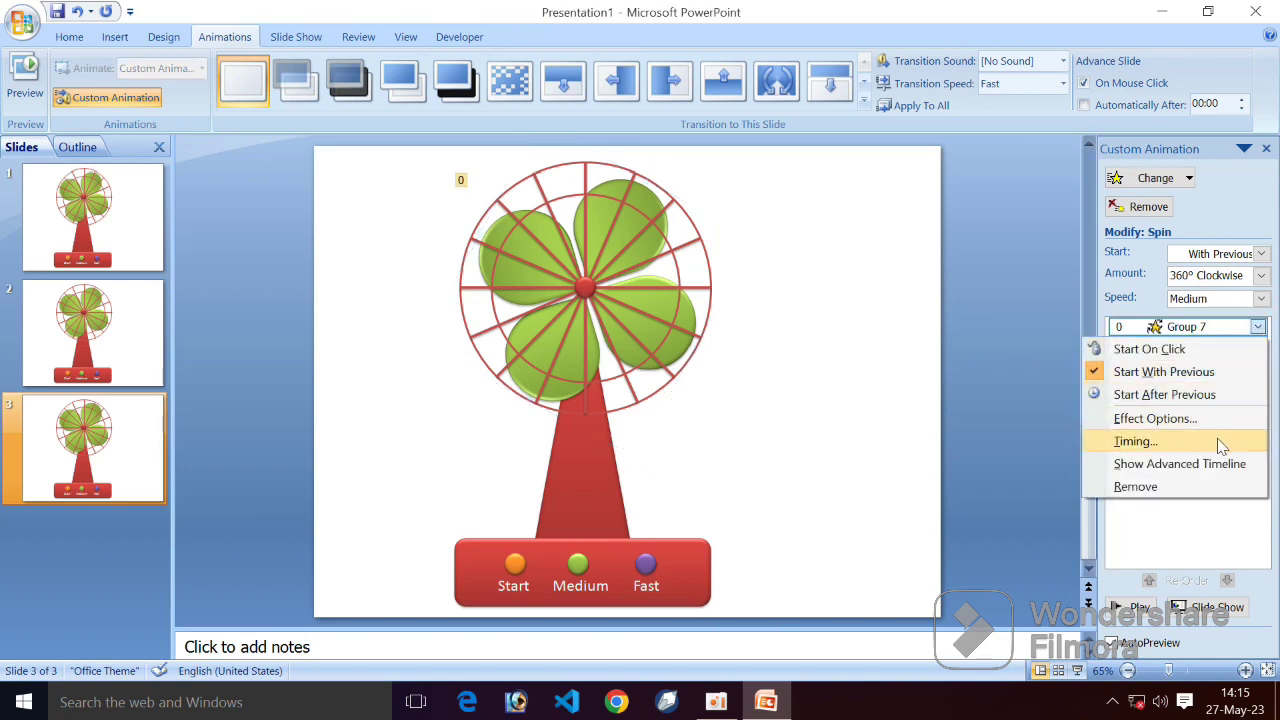
pyautogui.click(1224, 438)
pyautogui.moveTo(698, 210); pyautogui.dragTo(902, 210)
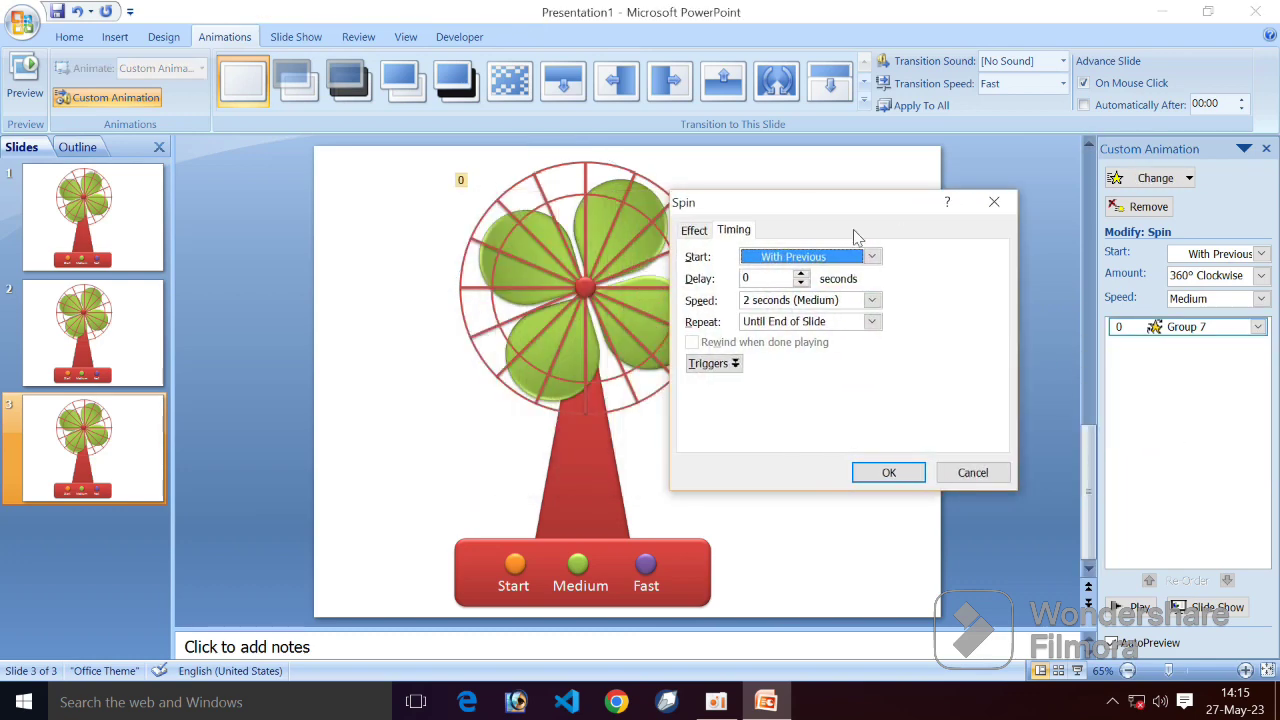
pyautogui.click(752, 302)
pyautogui.click(749, 302)
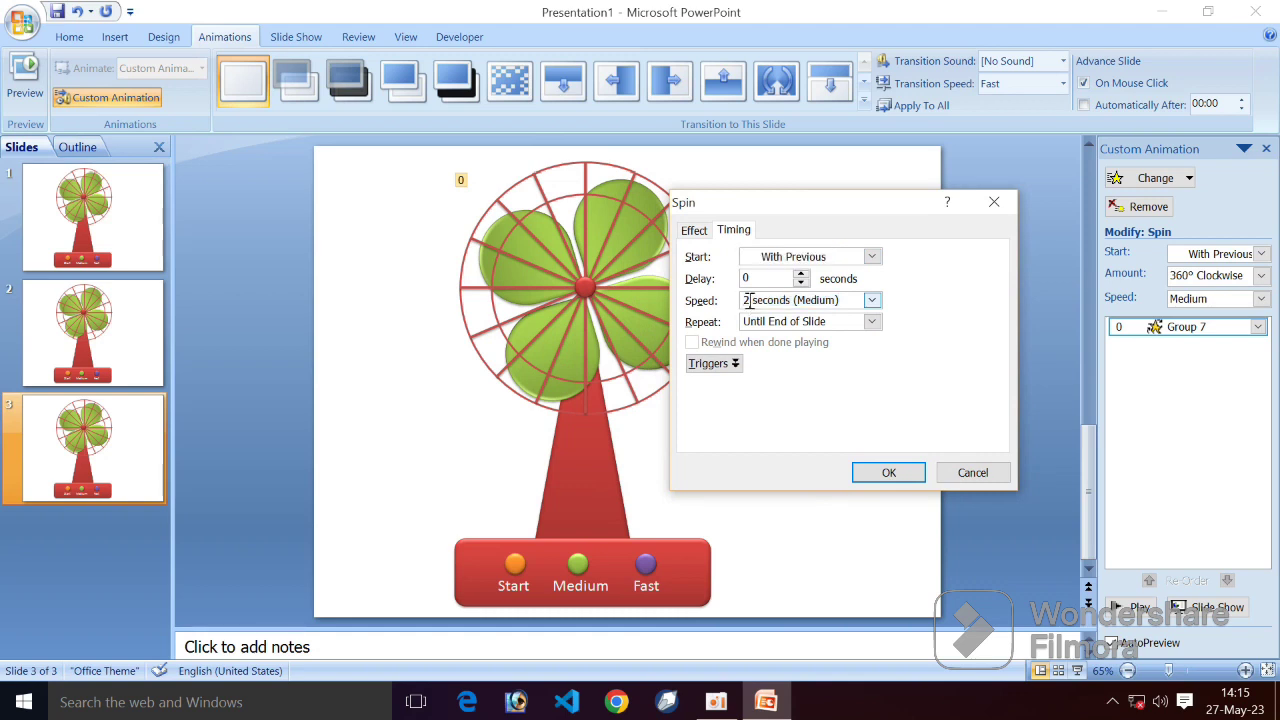
pyautogui.press('BackSpace')
pyautogui.write('1')
pyautogui.click(887, 474)
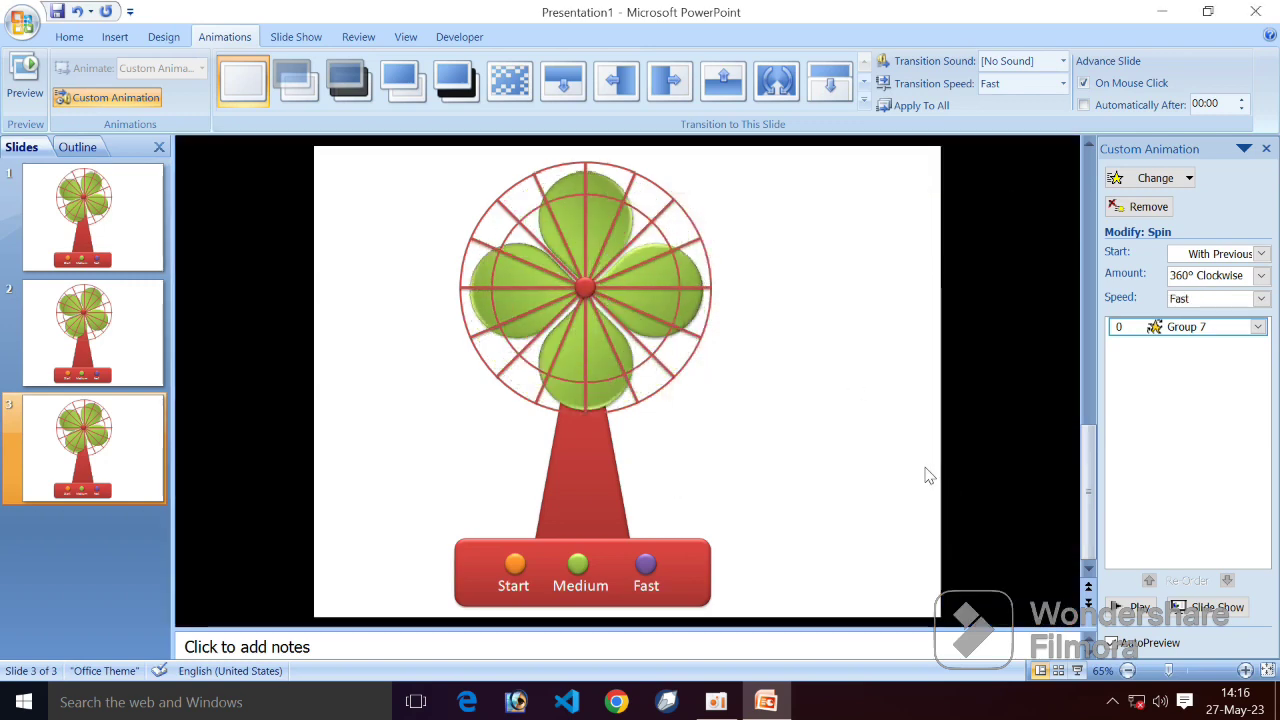
pyautogui.click(1261, 299)
pyautogui.click(1264, 301)
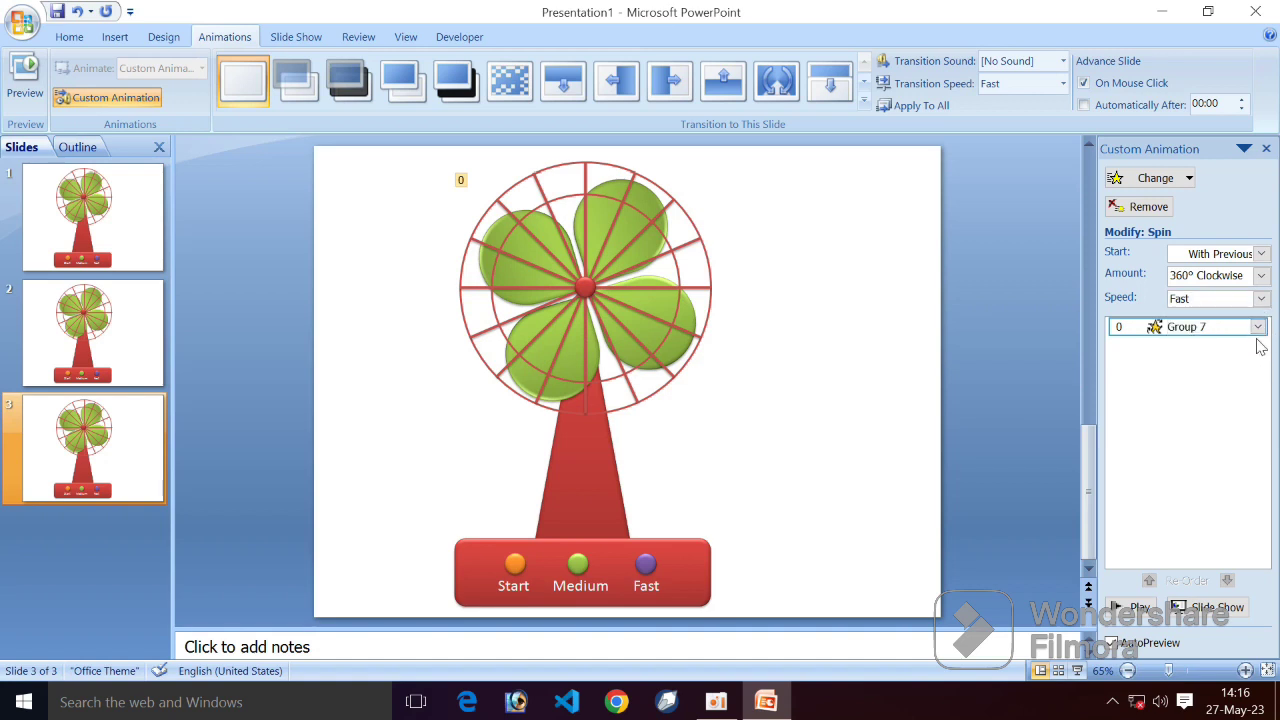
pyautogui.click(1225, 396)
pyautogui.click(422, 498)
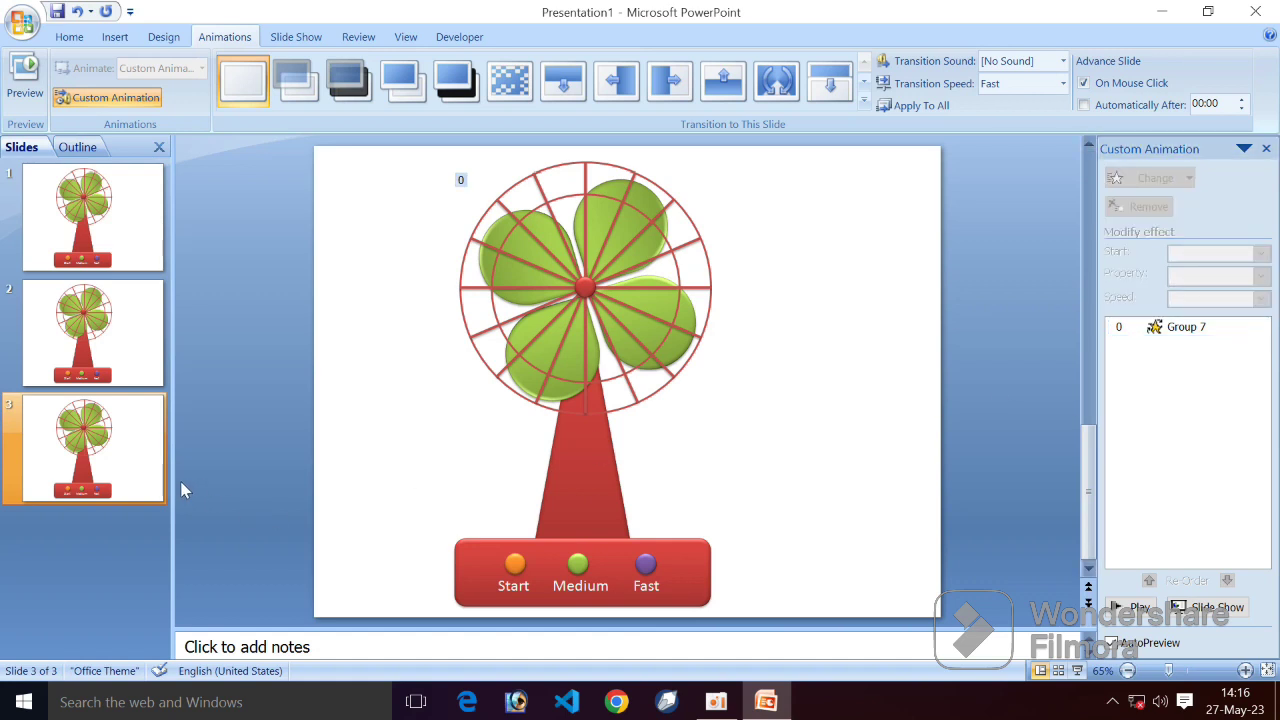
# Step: Duplicate slide 3 to create slide 4 and select its fan blade group
pyautogui.rightClick(78, 452)
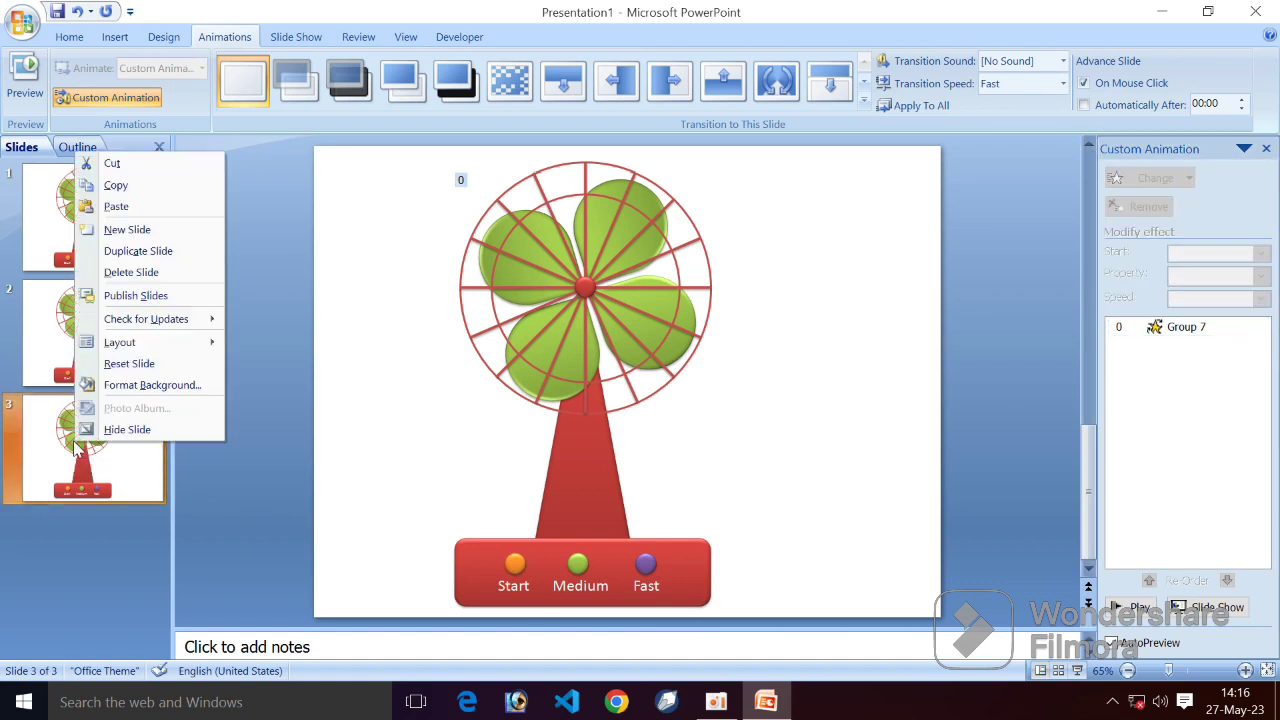
pyautogui.click(115, 251)
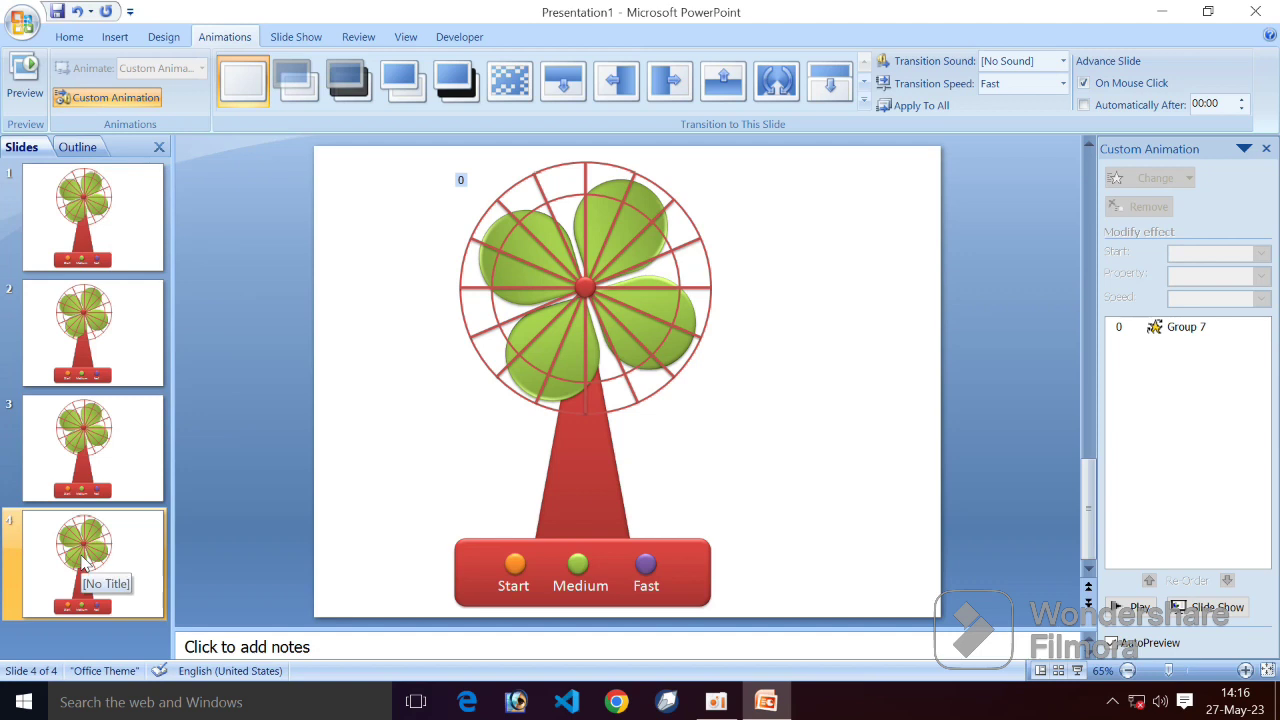
pyautogui.click(689, 358)
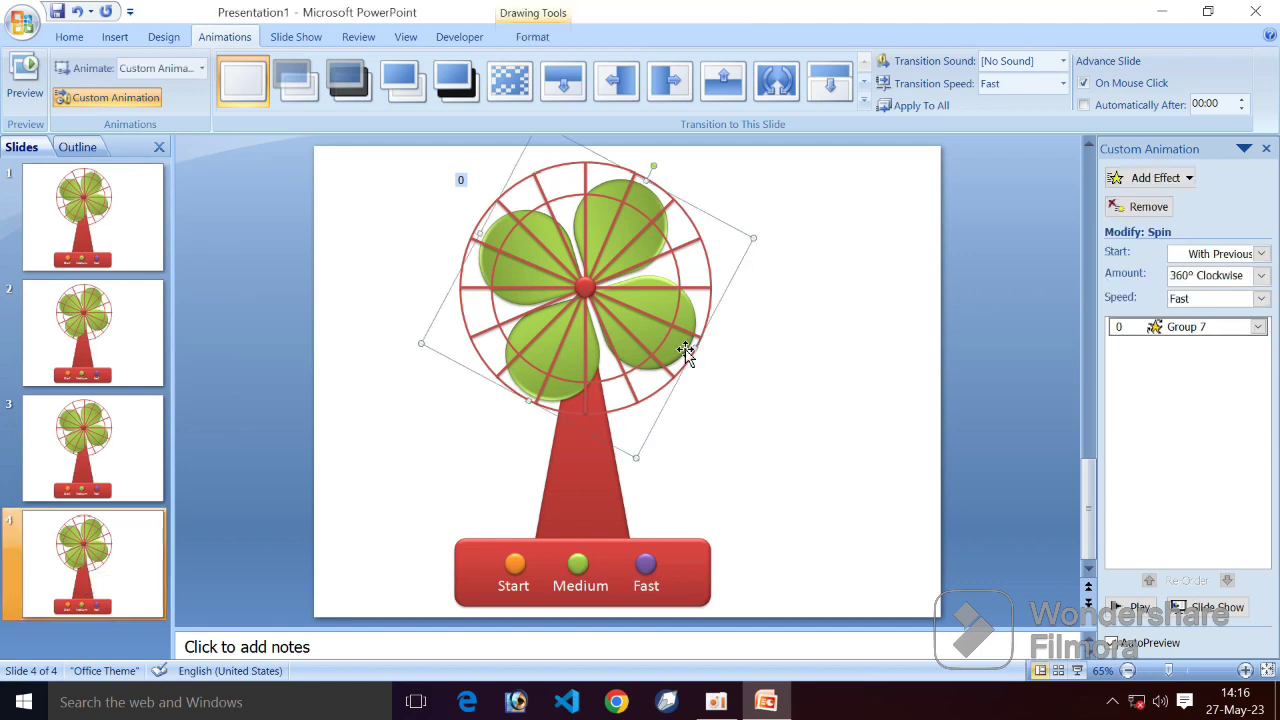
# Step: Set slide 4's Spin speed to 0.5 seconds (Very Fast), then return to slide 1
pyautogui.click(1257, 327)
pyautogui.click(1222, 447)
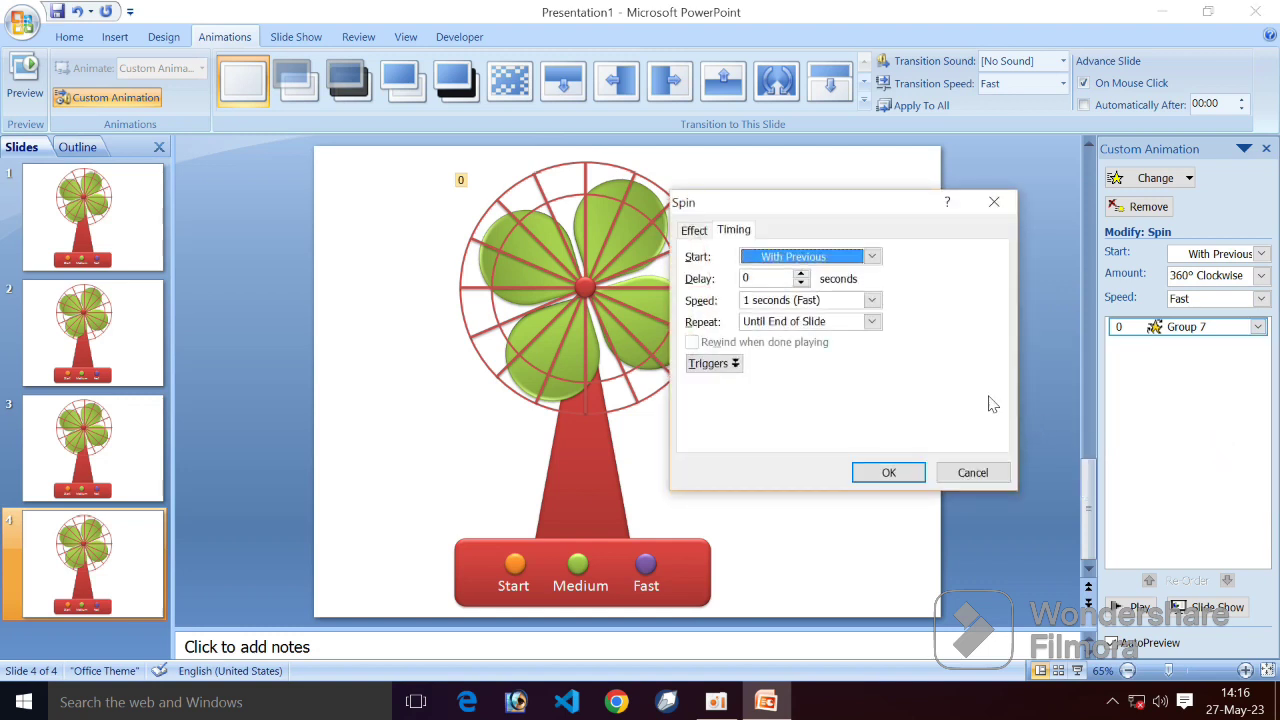
pyautogui.click(872, 301)
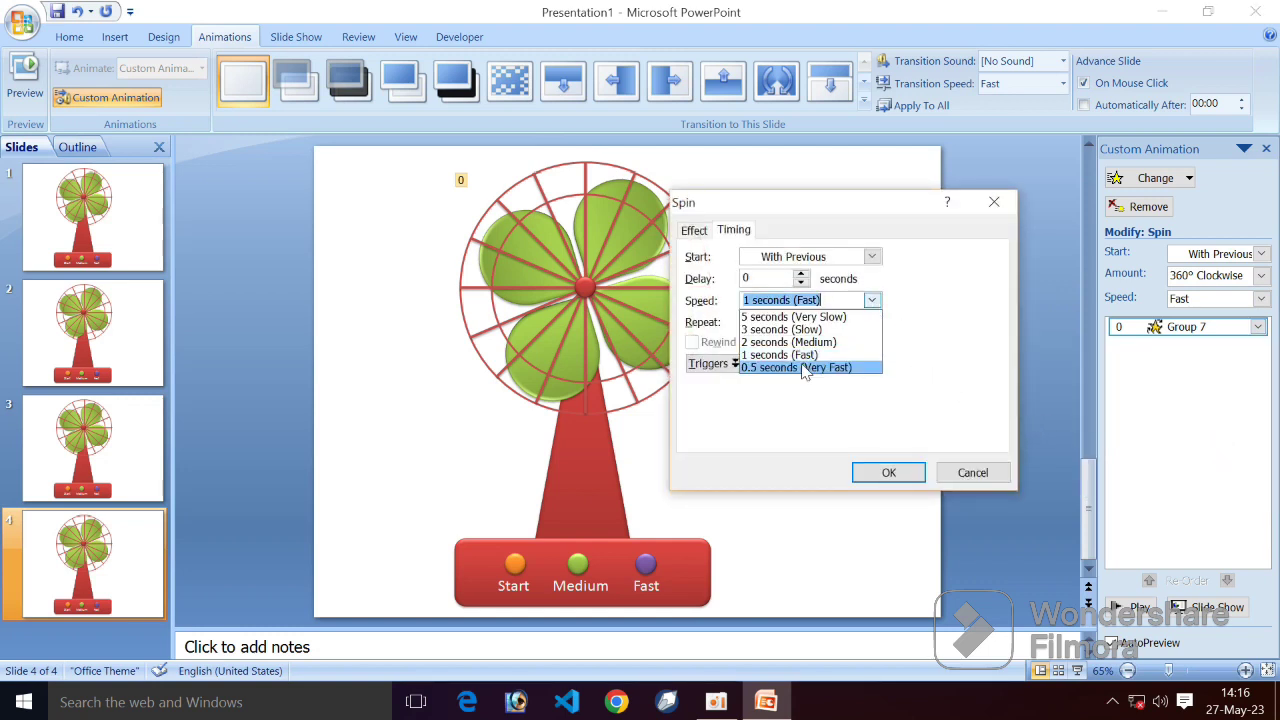
pyautogui.click(806, 368)
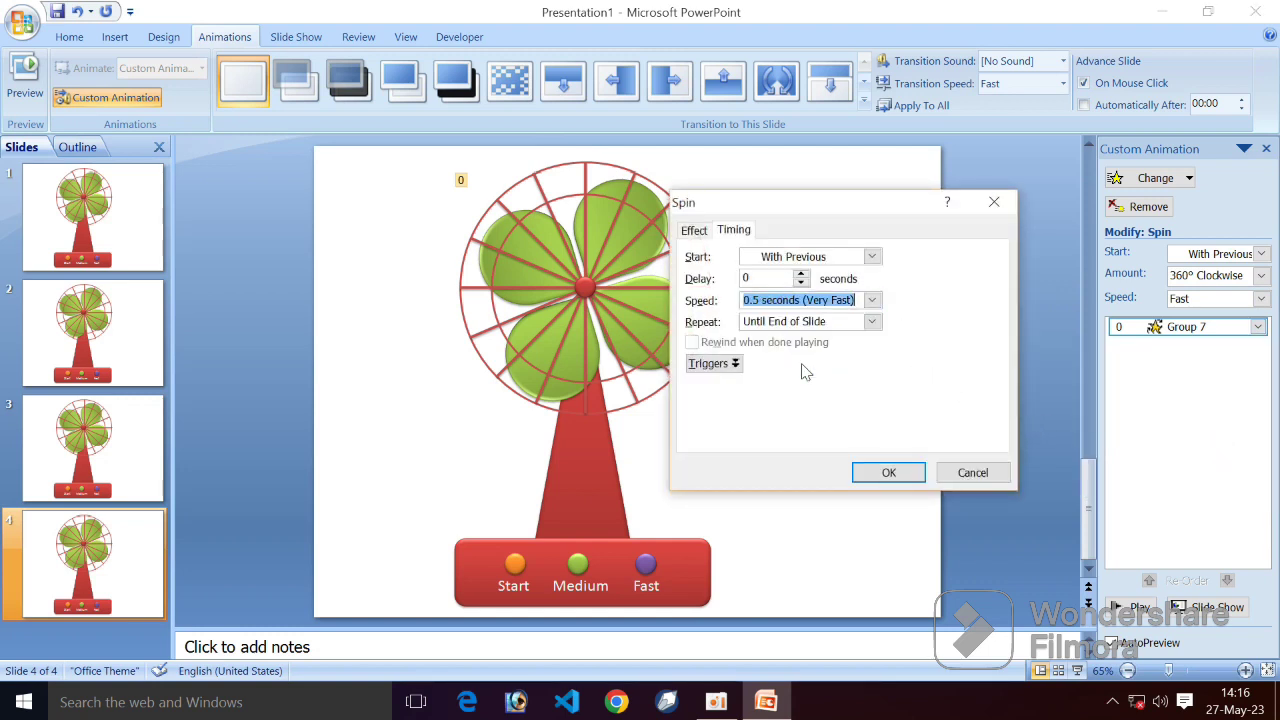
pyautogui.click(890, 473)
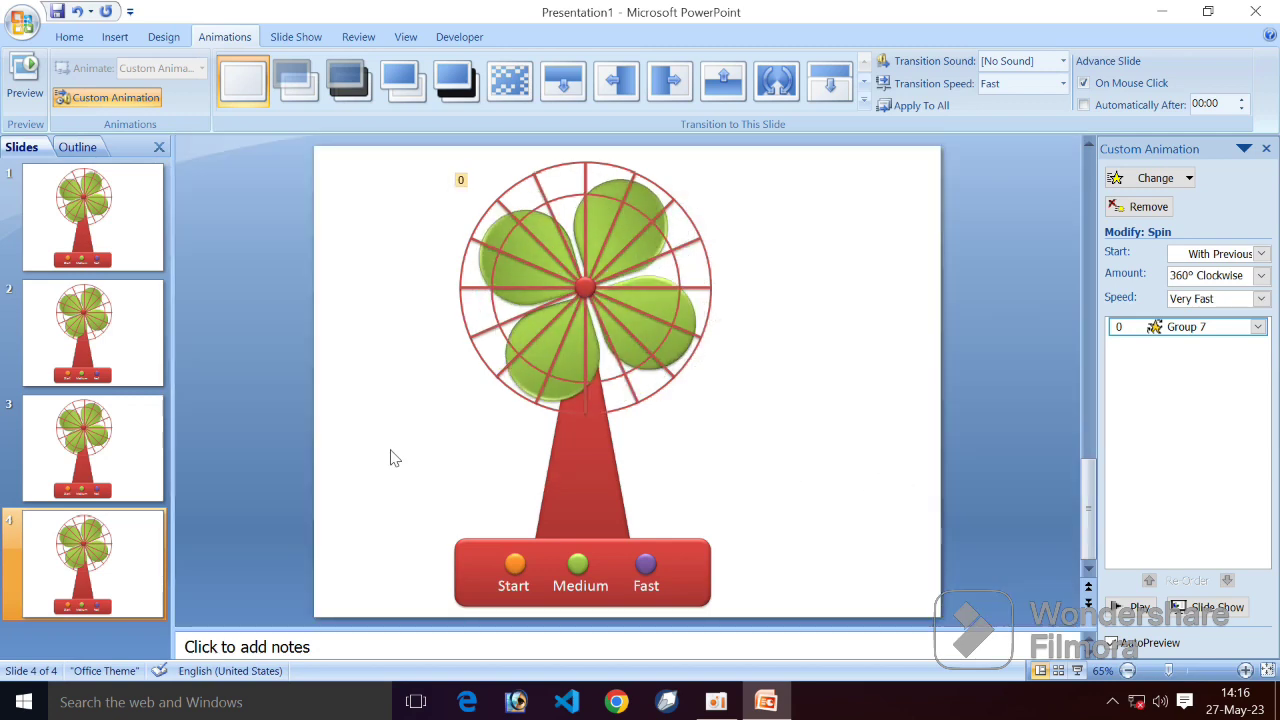
pyautogui.click(127, 235)
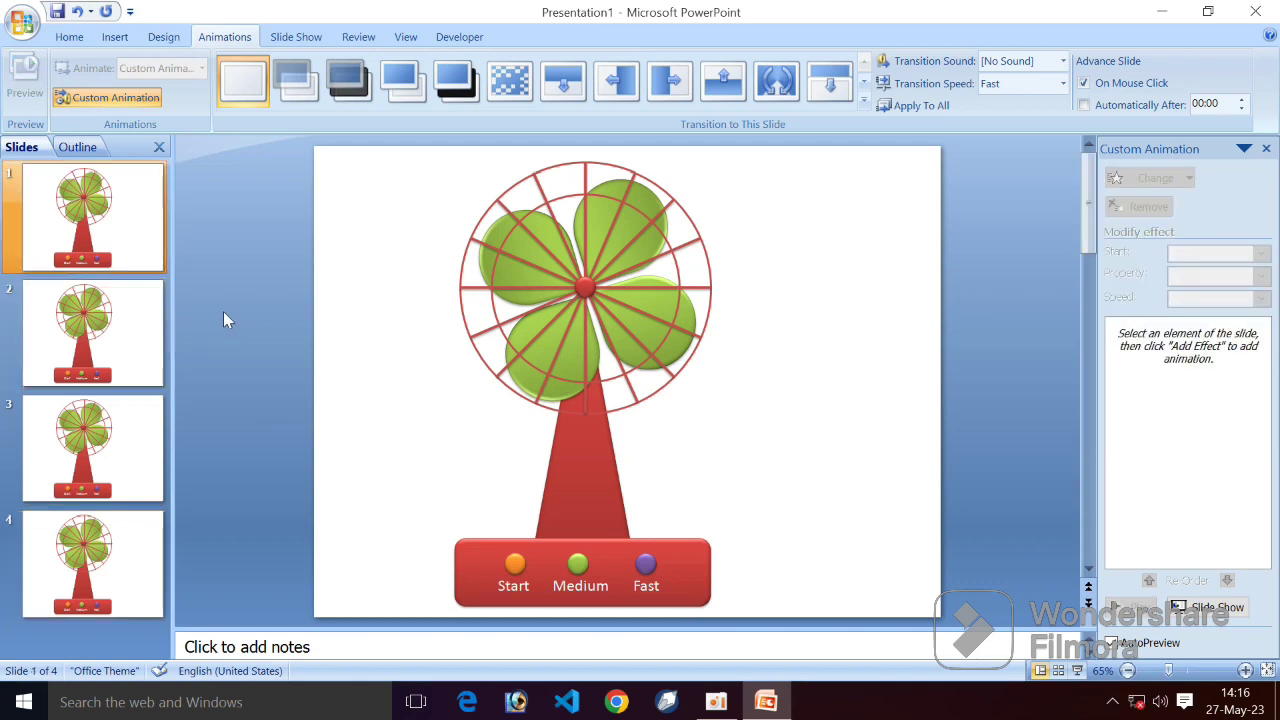
# Step: Give the orange Start circle a mouse-click Action hyperlink to Slide 2
pyautogui.click(515, 563)
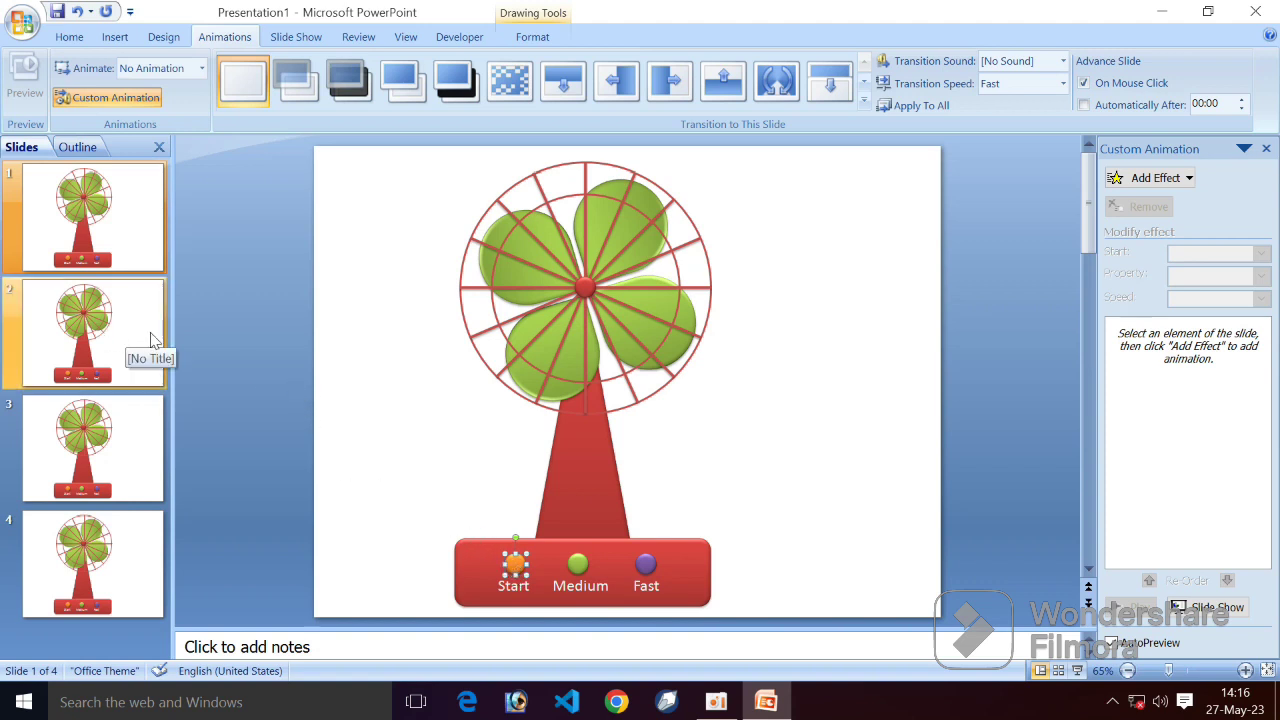
pyautogui.click(114, 36)
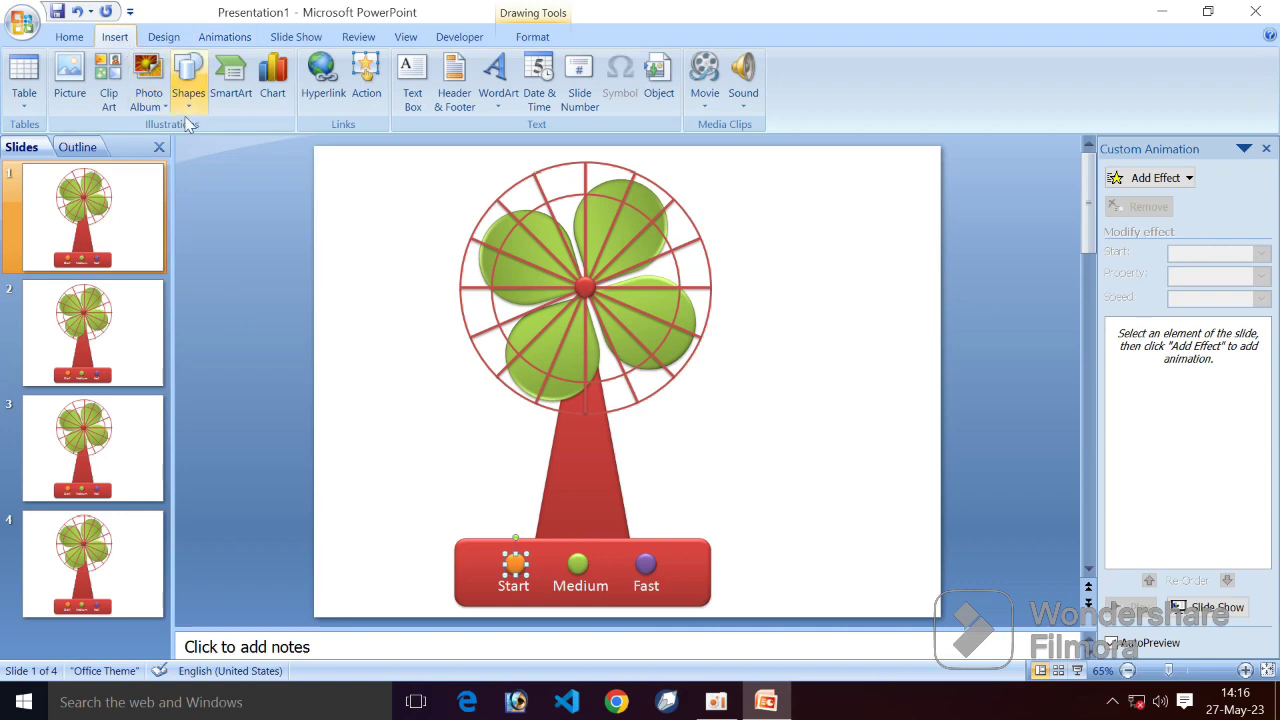
pyautogui.click(366, 80)
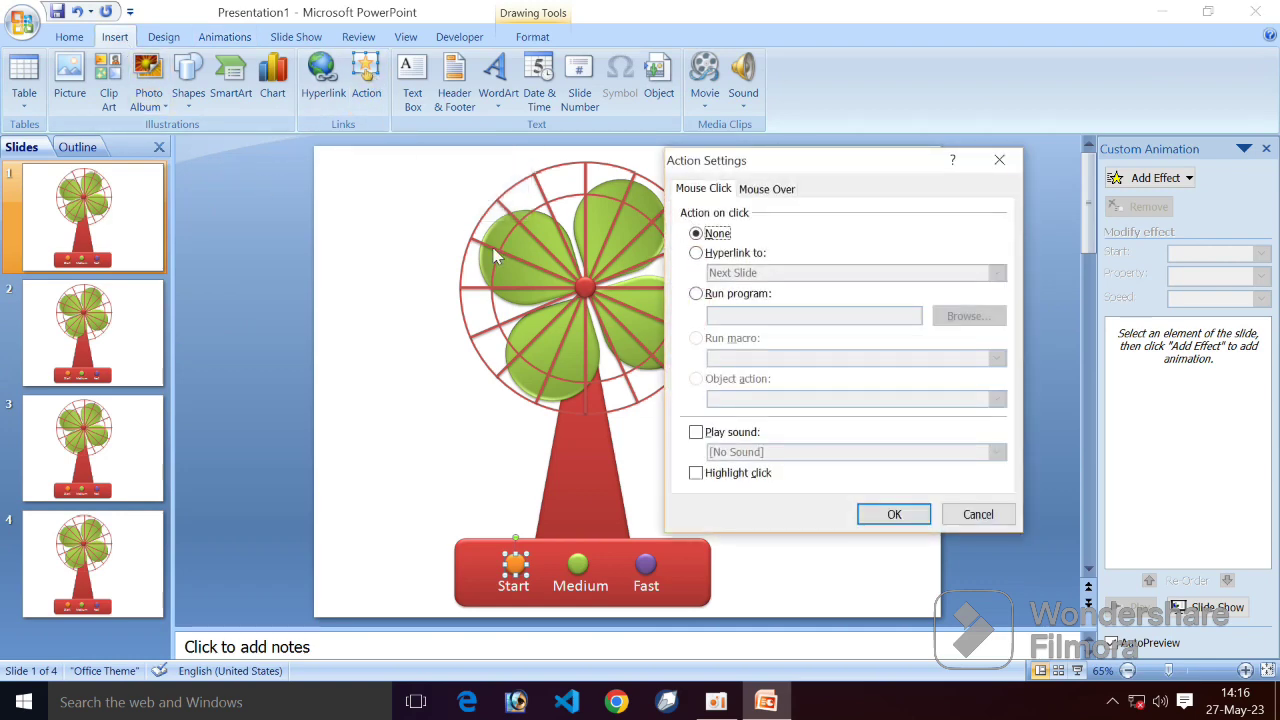
pyautogui.click(712, 254)
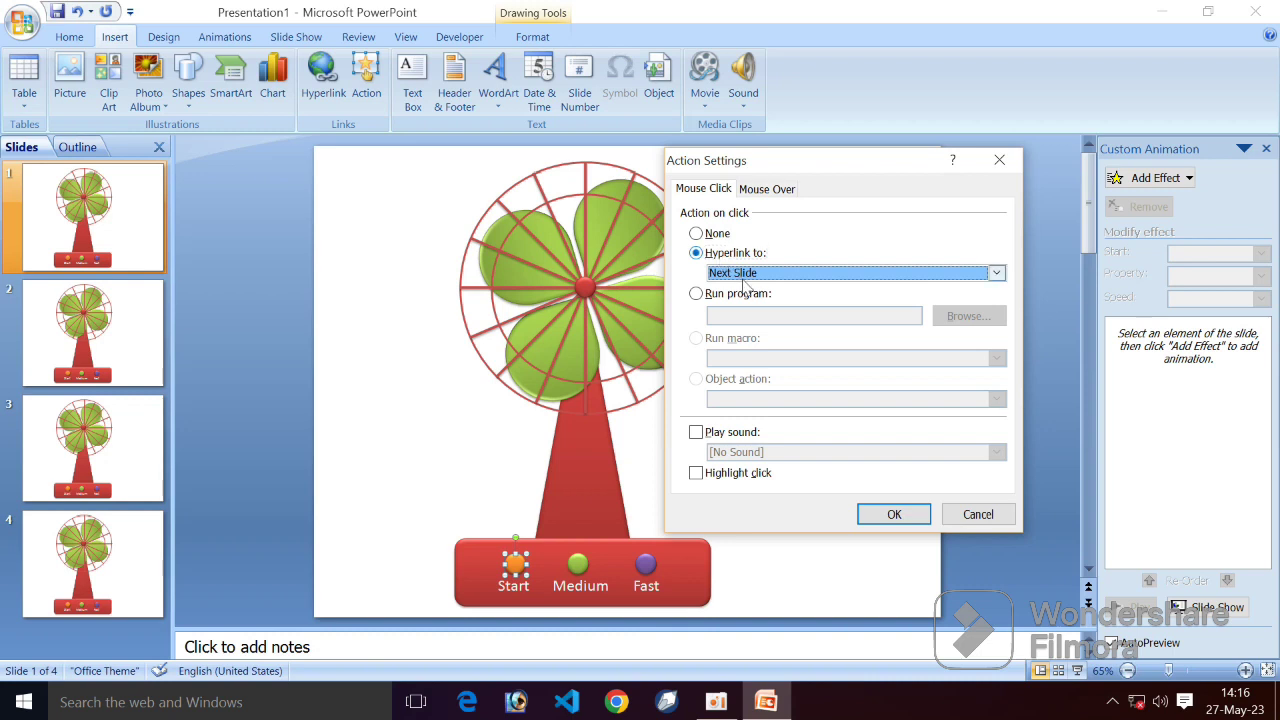
pyautogui.click(818, 274)
pyautogui.scroll(-2, 826, 308)
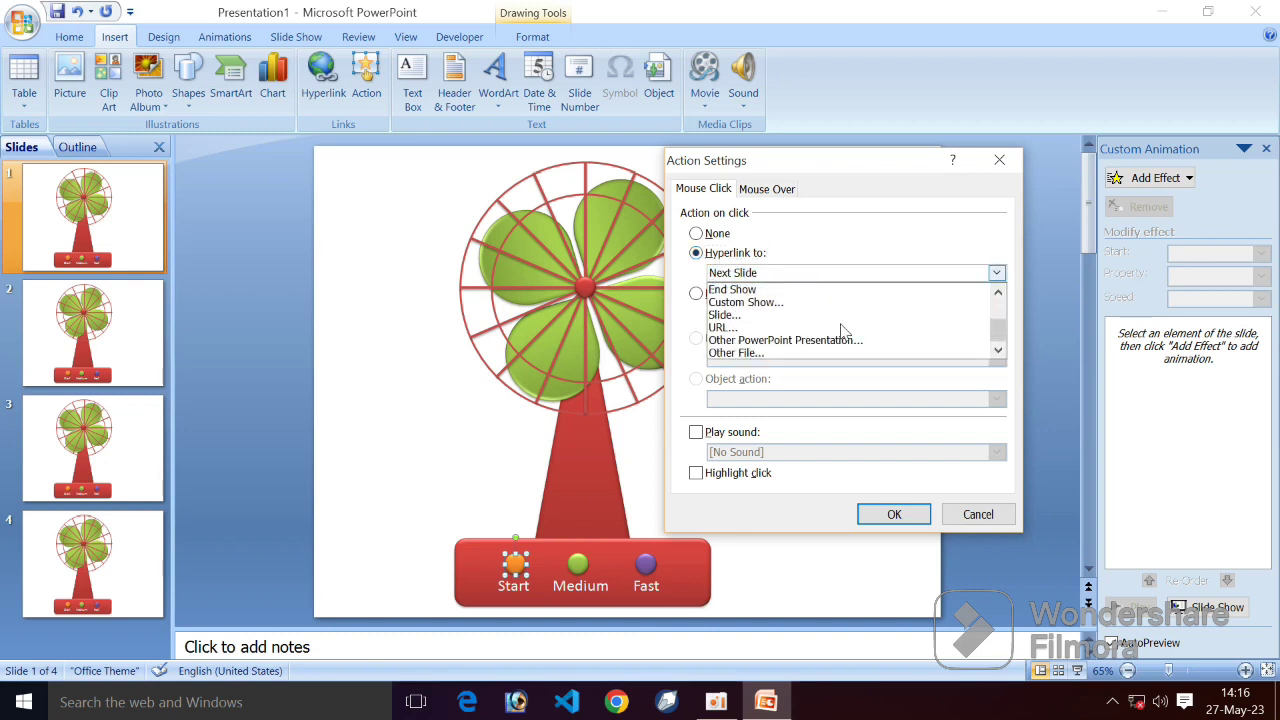
pyautogui.click(747, 316)
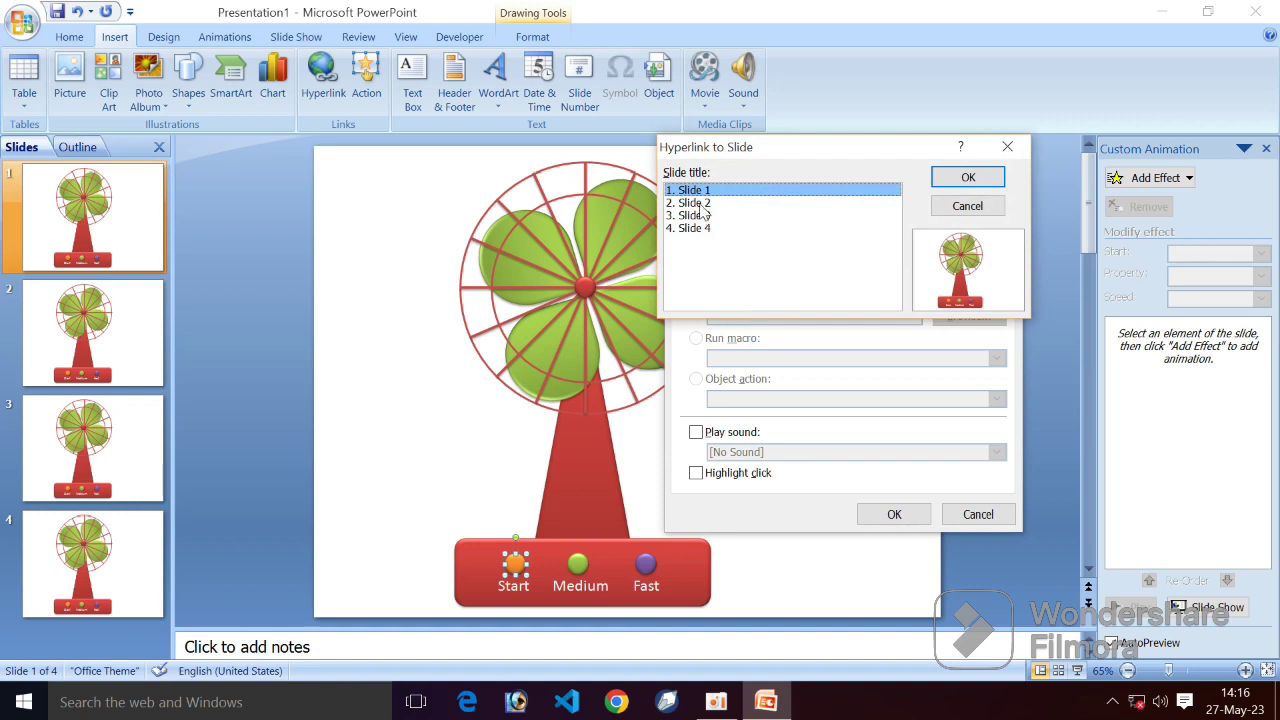
pyautogui.click(700, 204)
pyautogui.click(966, 179)
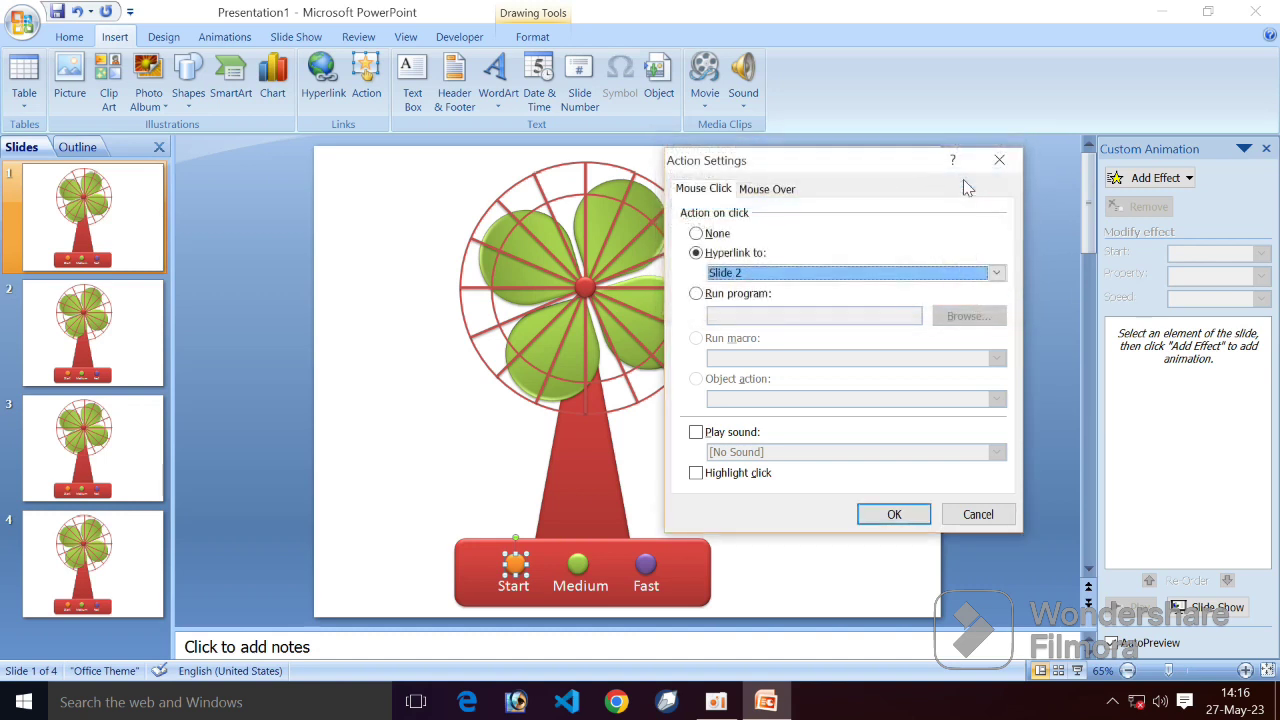
pyautogui.click(896, 514)
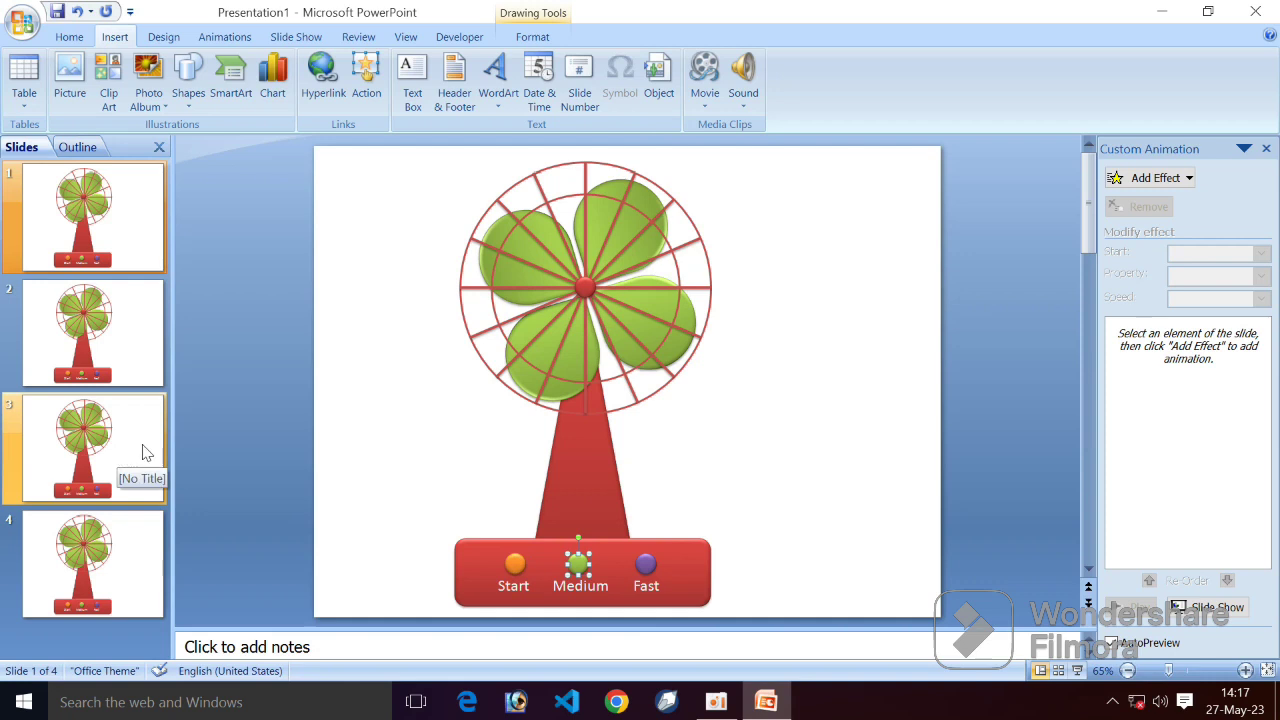
# Step: Hyperlink the green Medium circle to Slide 3 on mouse click
pyautogui.click(366, 80)
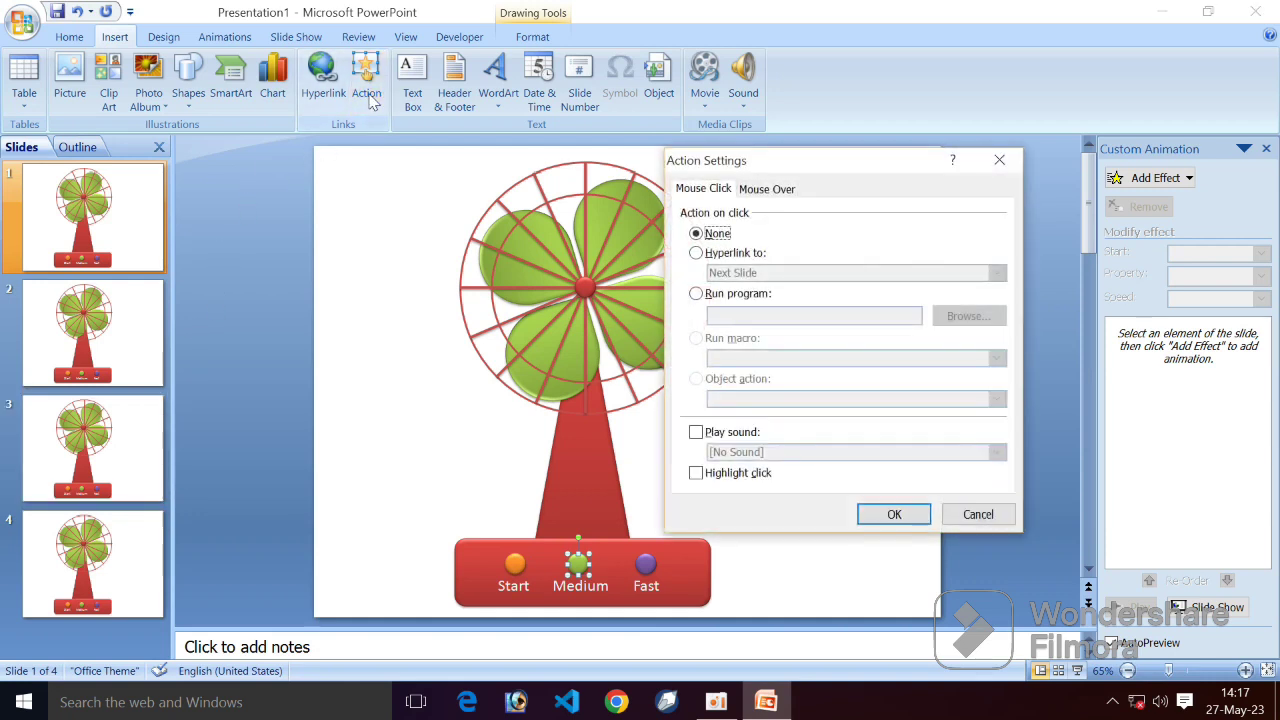
pyautogui.click(722, 256)
pyautogui.click(776, 273)
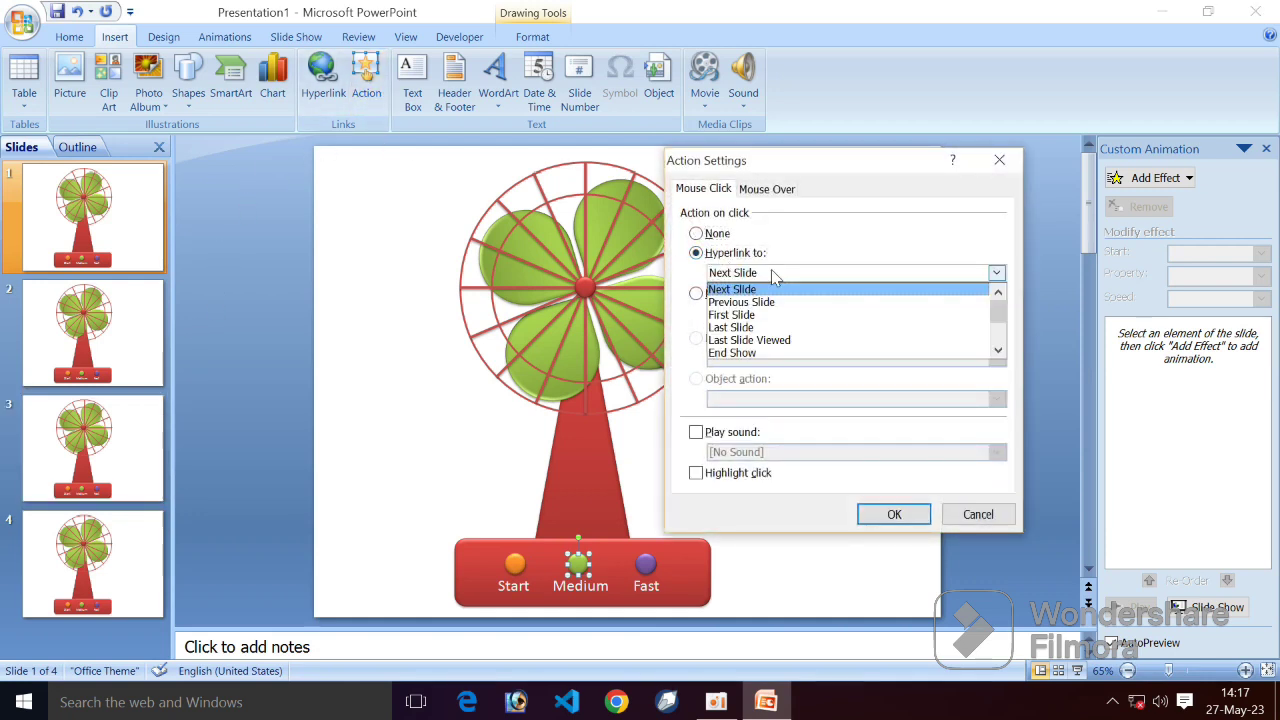
pyautogui.scroll(-2, 765, 345)
pyautogui.click(726, 314)
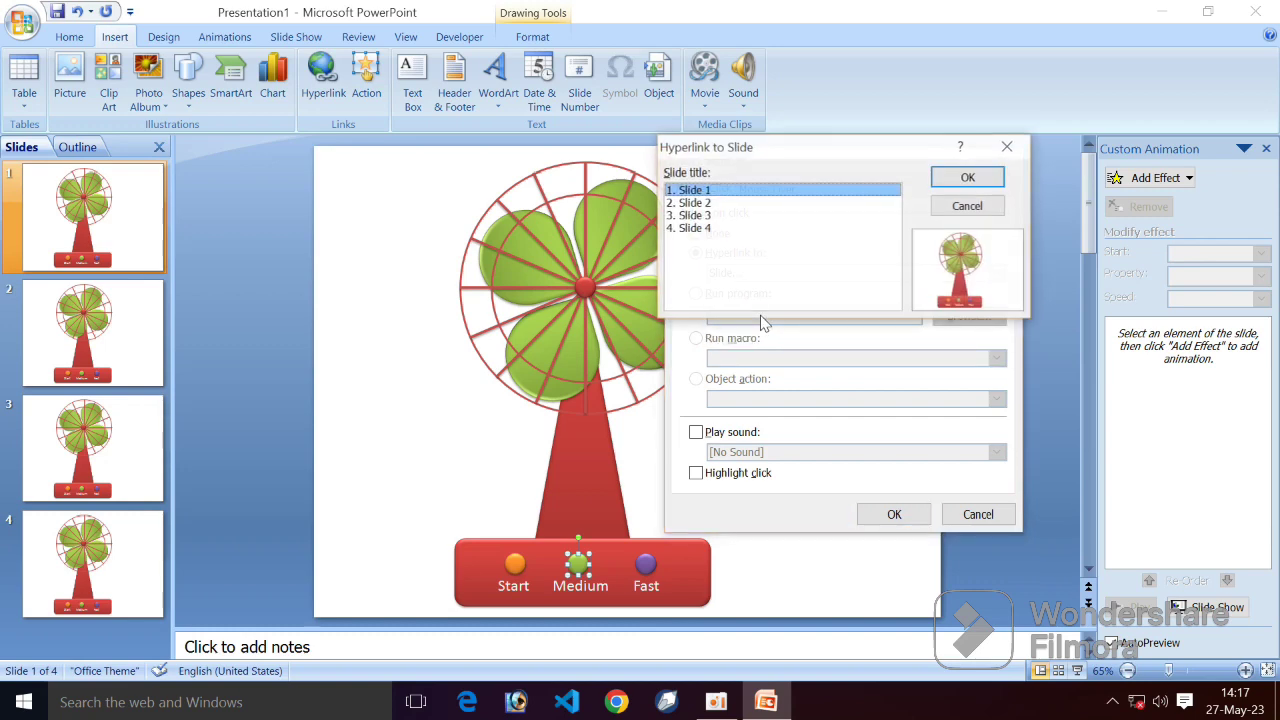
pyautogui.click(694, 215)
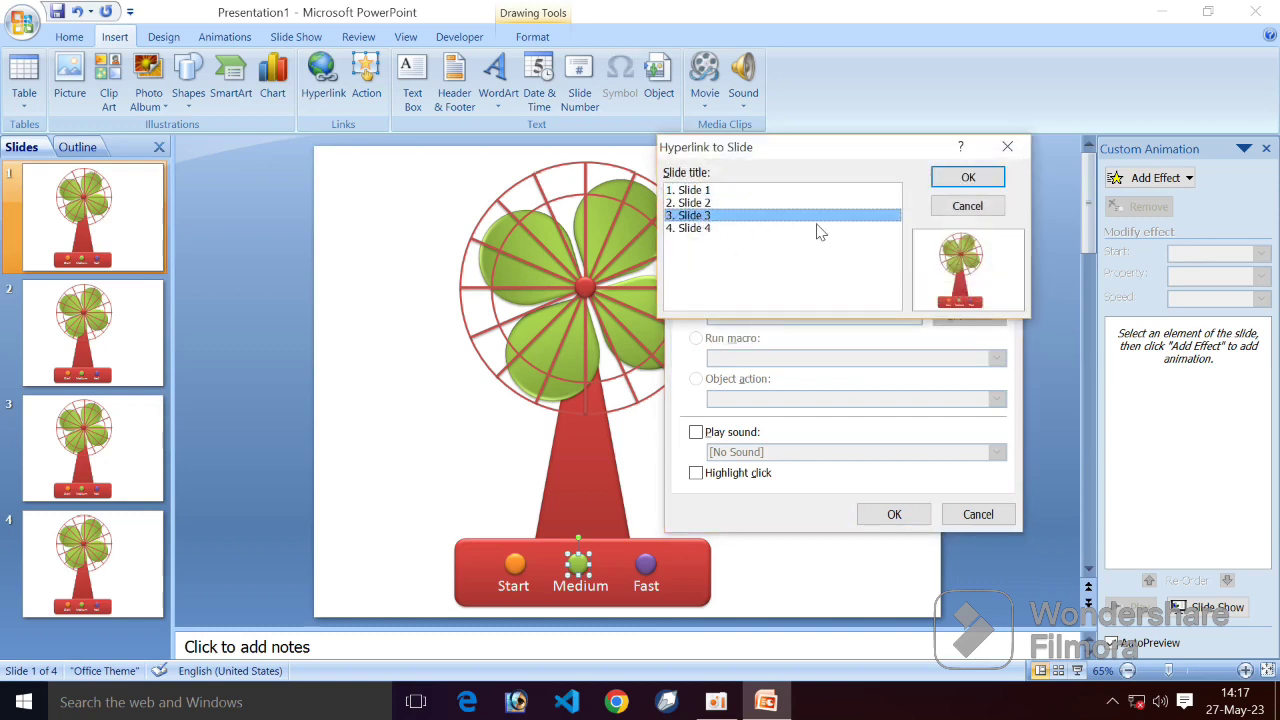
pyautogui.click(967, 178)
pyautogui.click(893, 514)
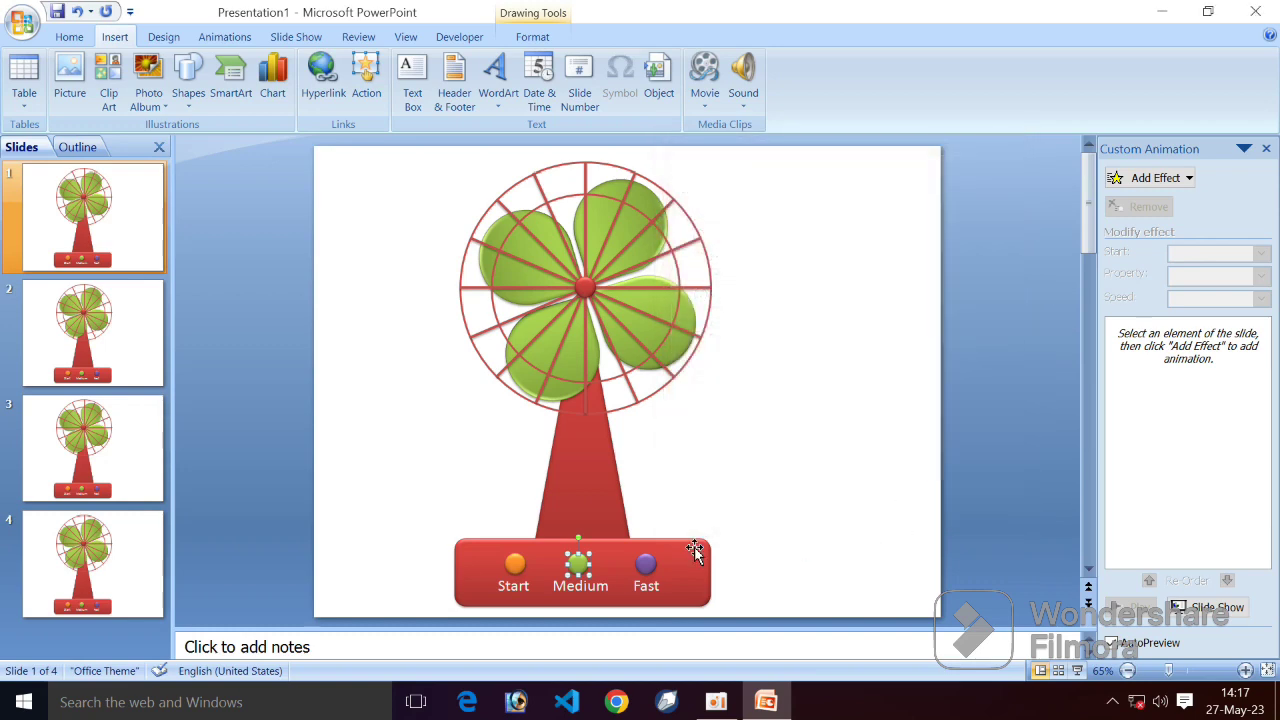
# Step: Hyperlink the purple Fast circle to Slide 4 on mouse click
pyautogui.click(647, 566)
pyautogui.click(366, 80)
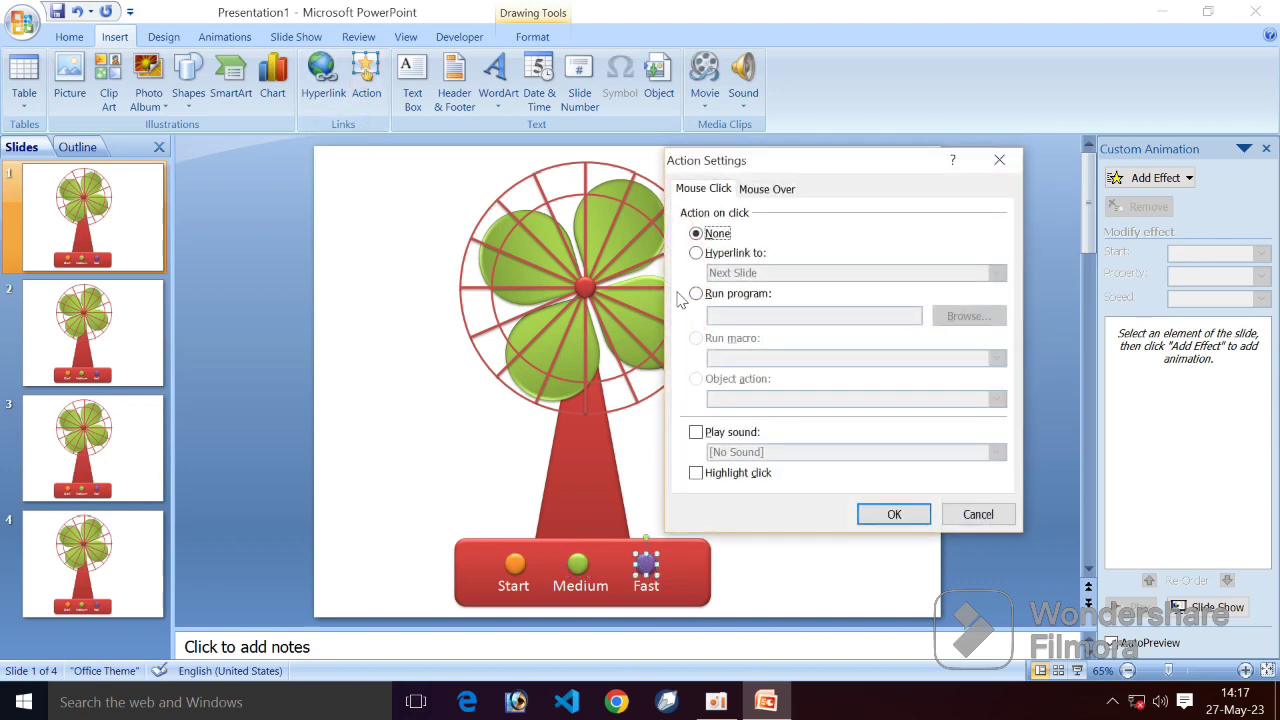
pyautogui.click(697, 253)
pyautogui.scroll(-2, 757, 290)
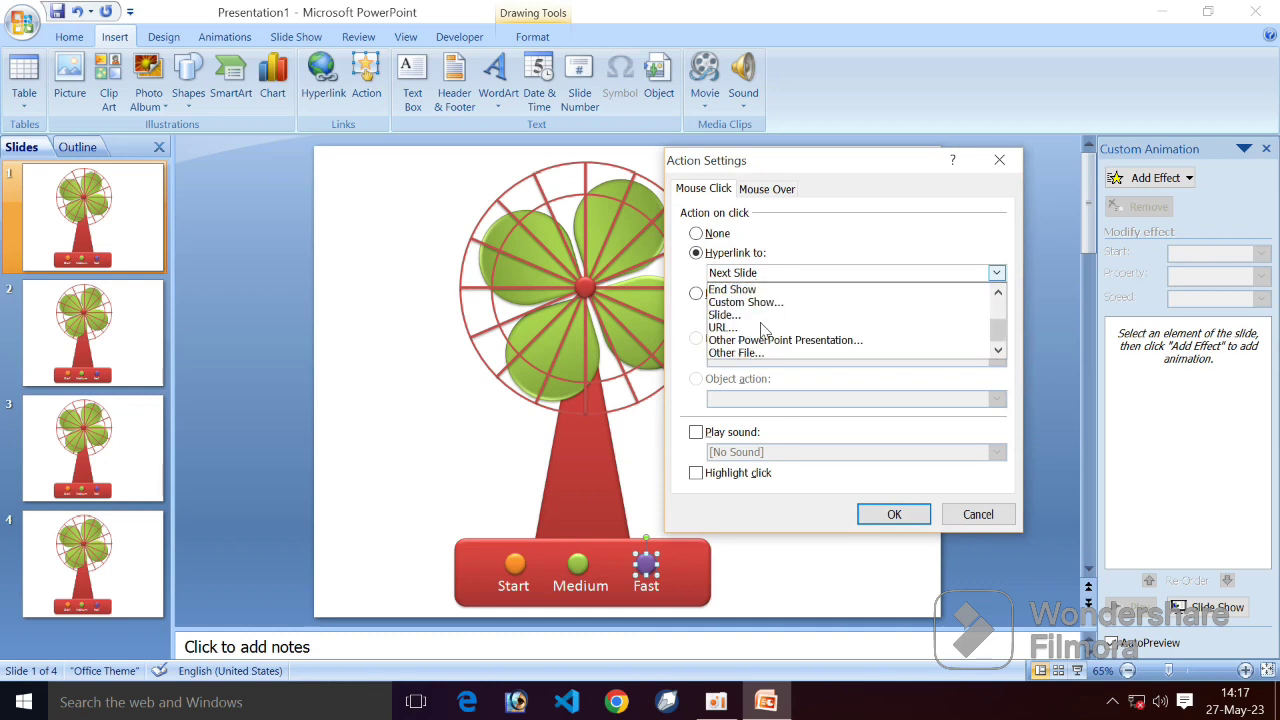
pyautogui.click(748, 318)
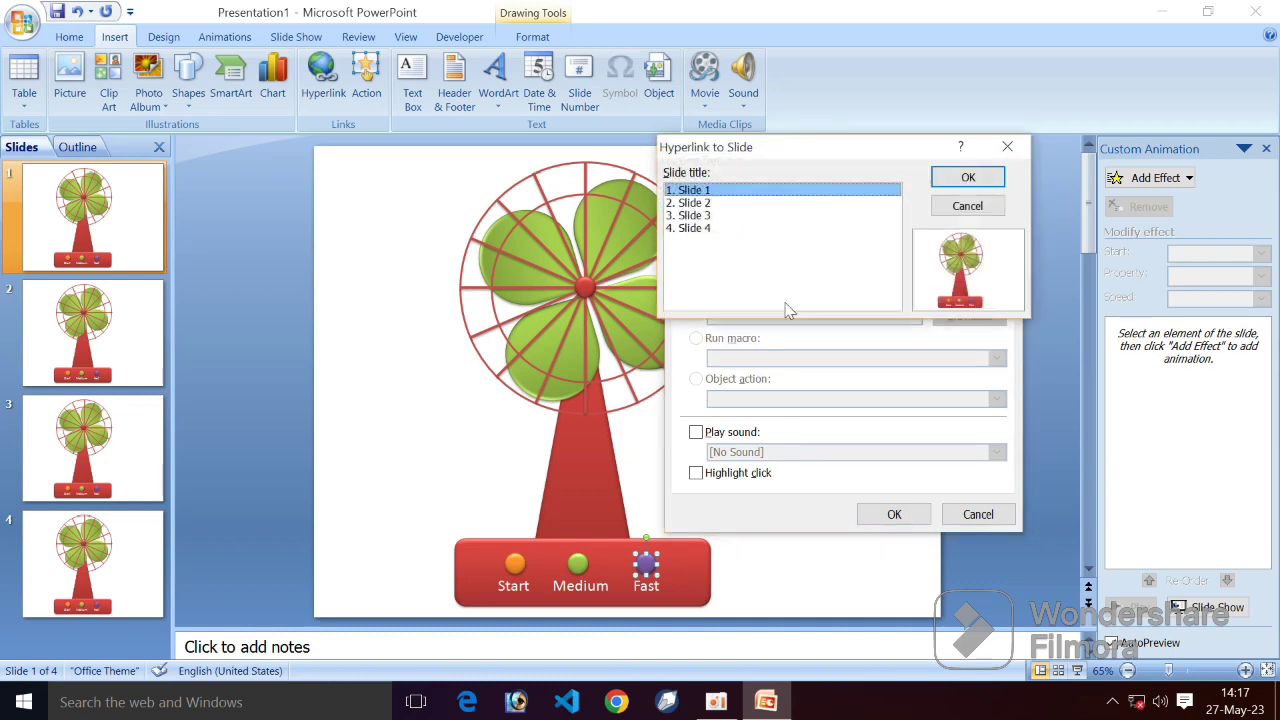
pyautogui.click(700, 230)
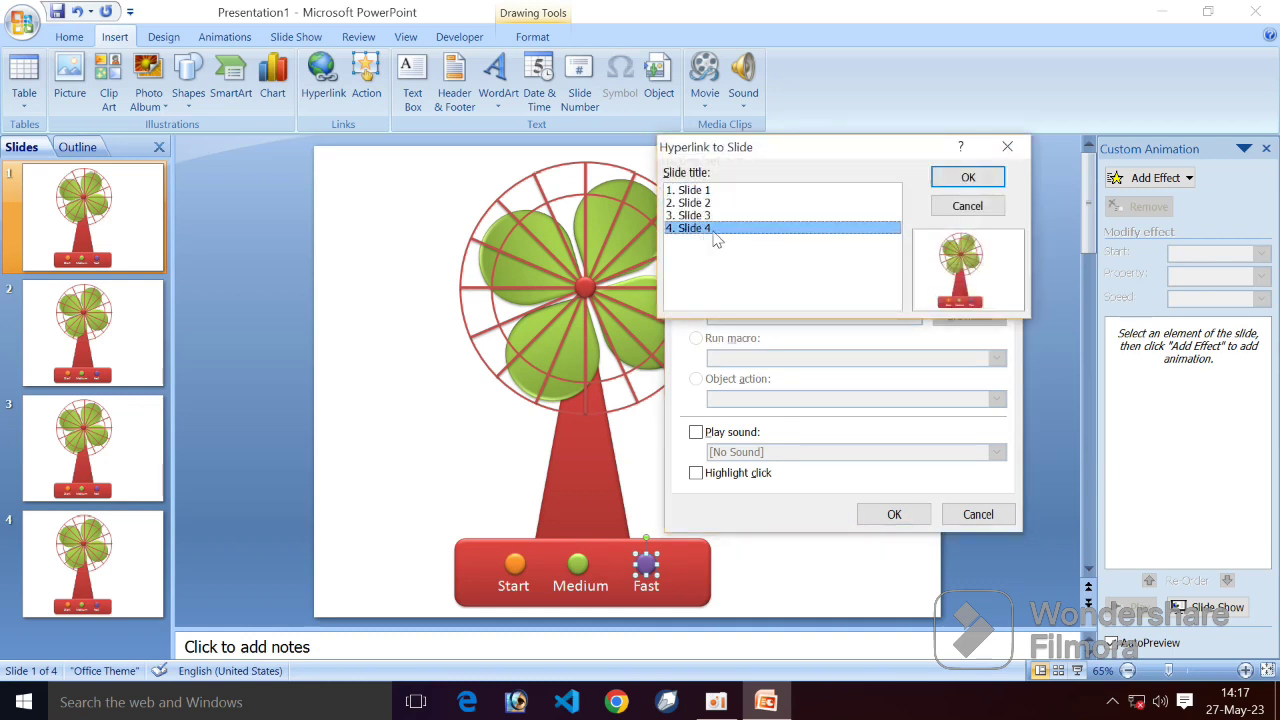
pyautogui.click(962, 178)
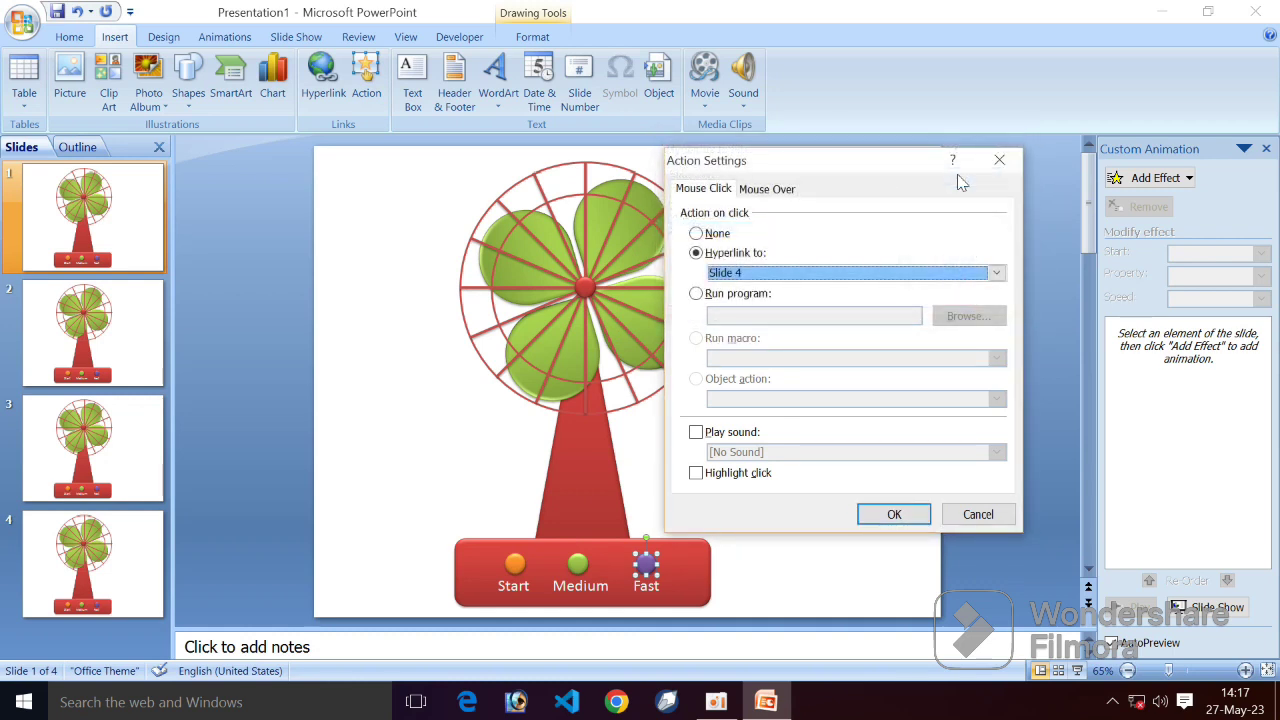
pyautogui.click(894, 515)
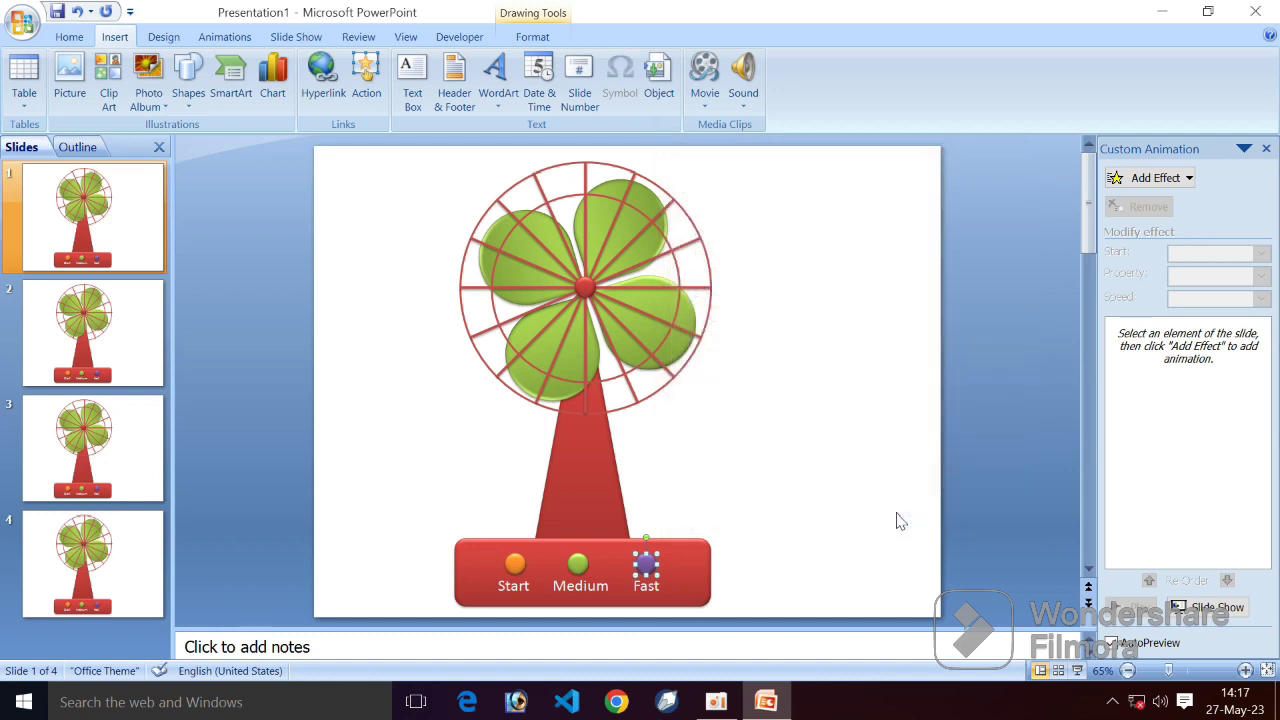
pyautogui.click(762, 520)
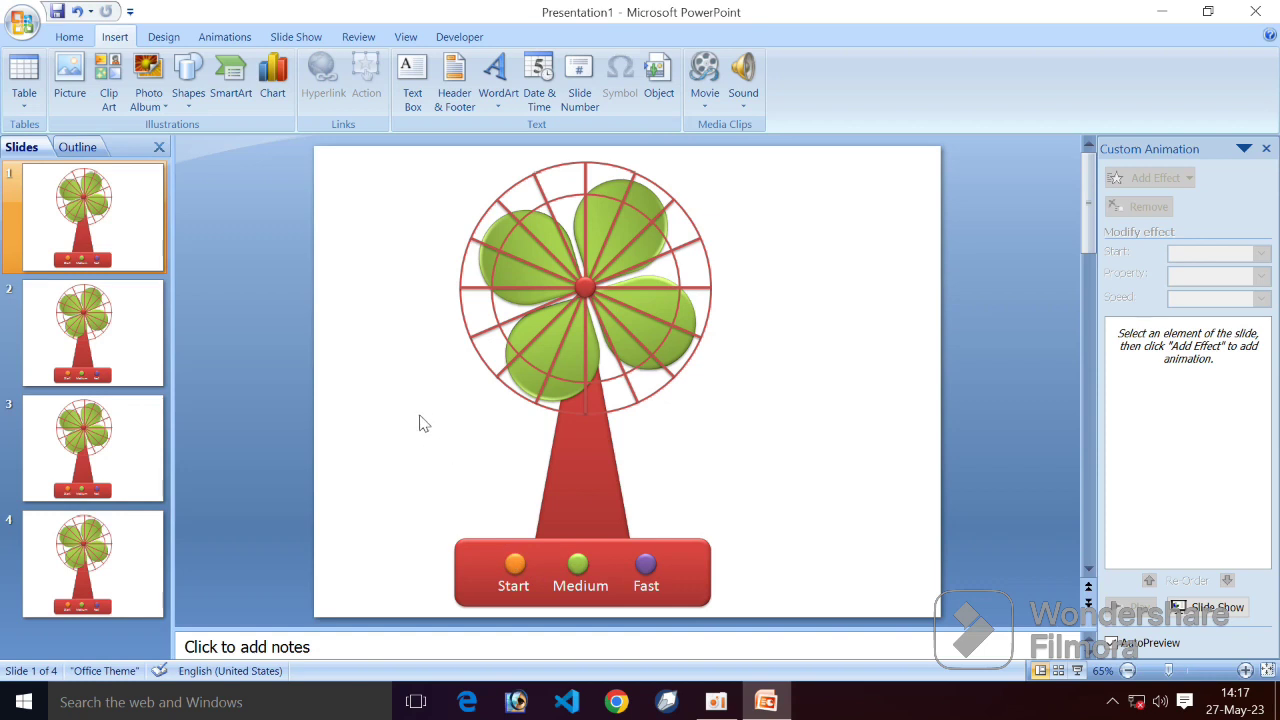
pyautogui.click(137, 234)
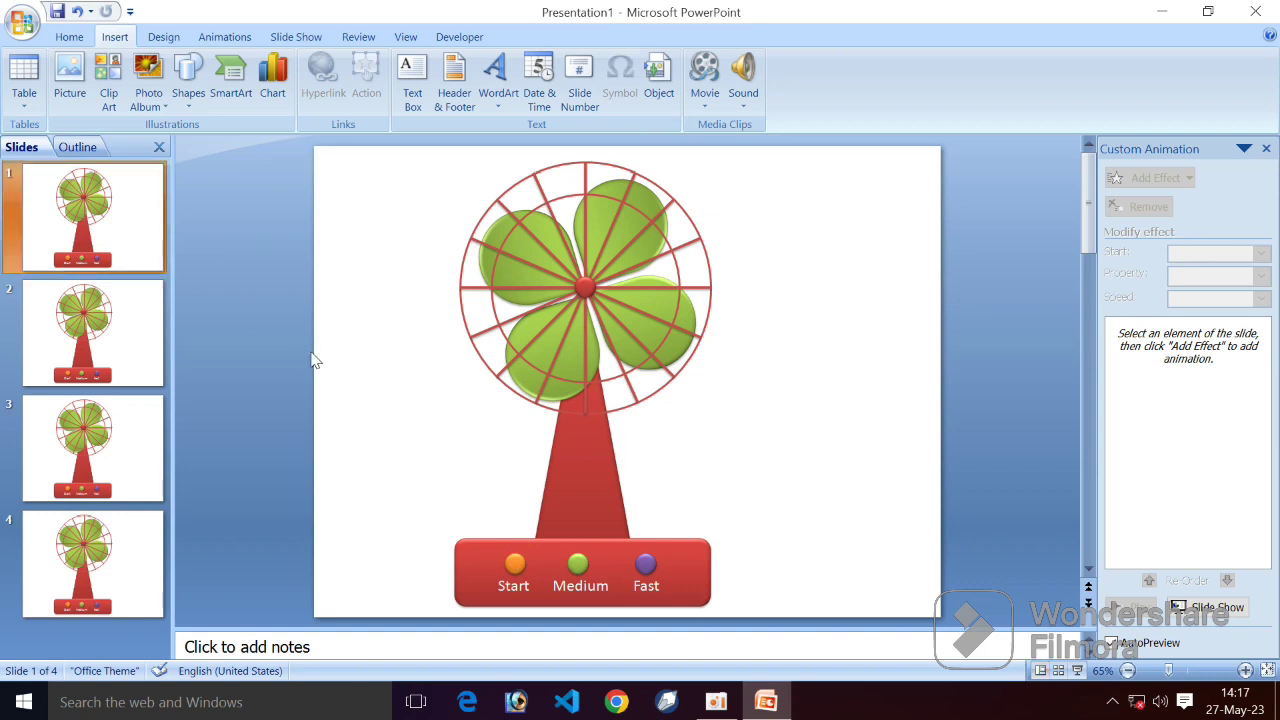
pyautogui.click(513, 566)
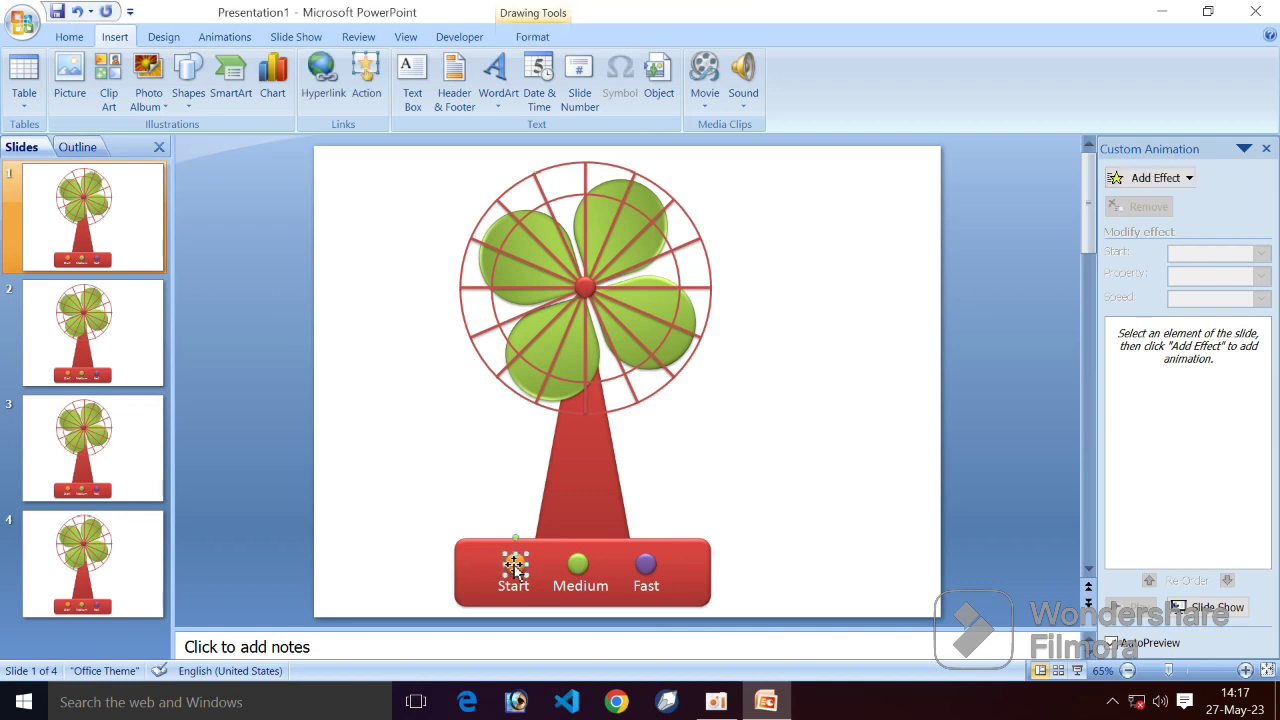
pyautogui.click(670, 514)
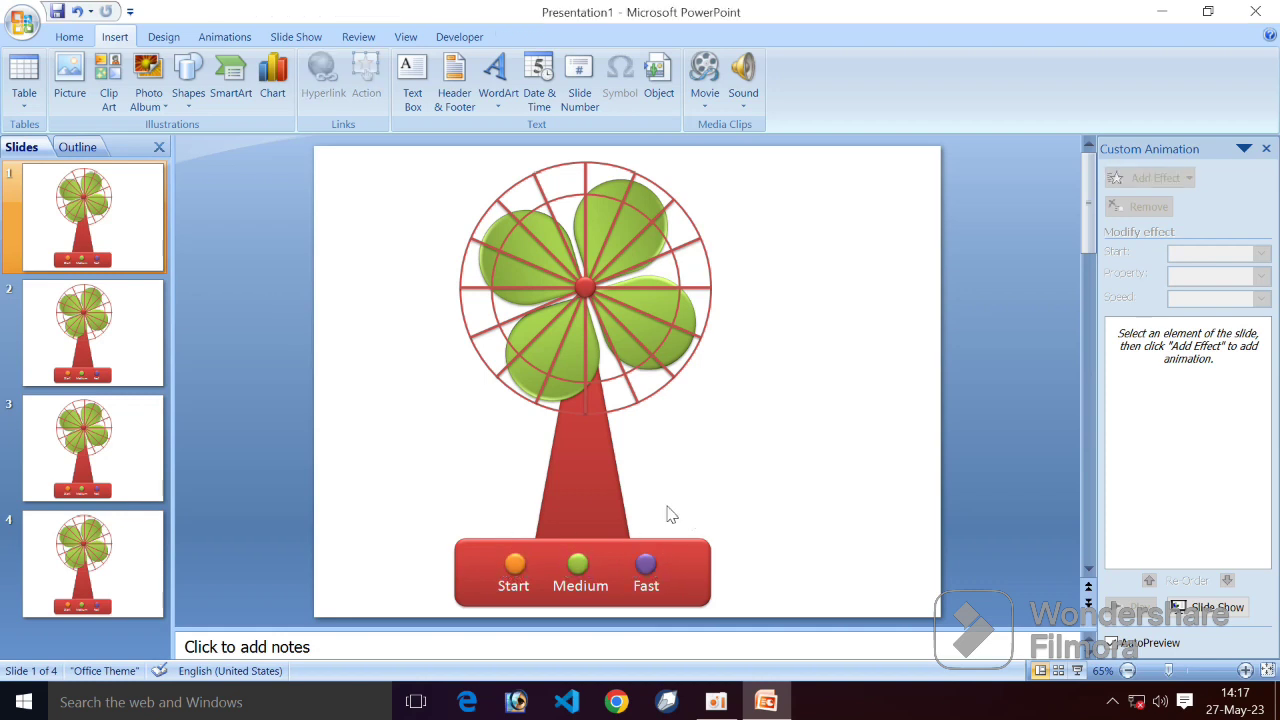
pyautogui.click(298, 38)
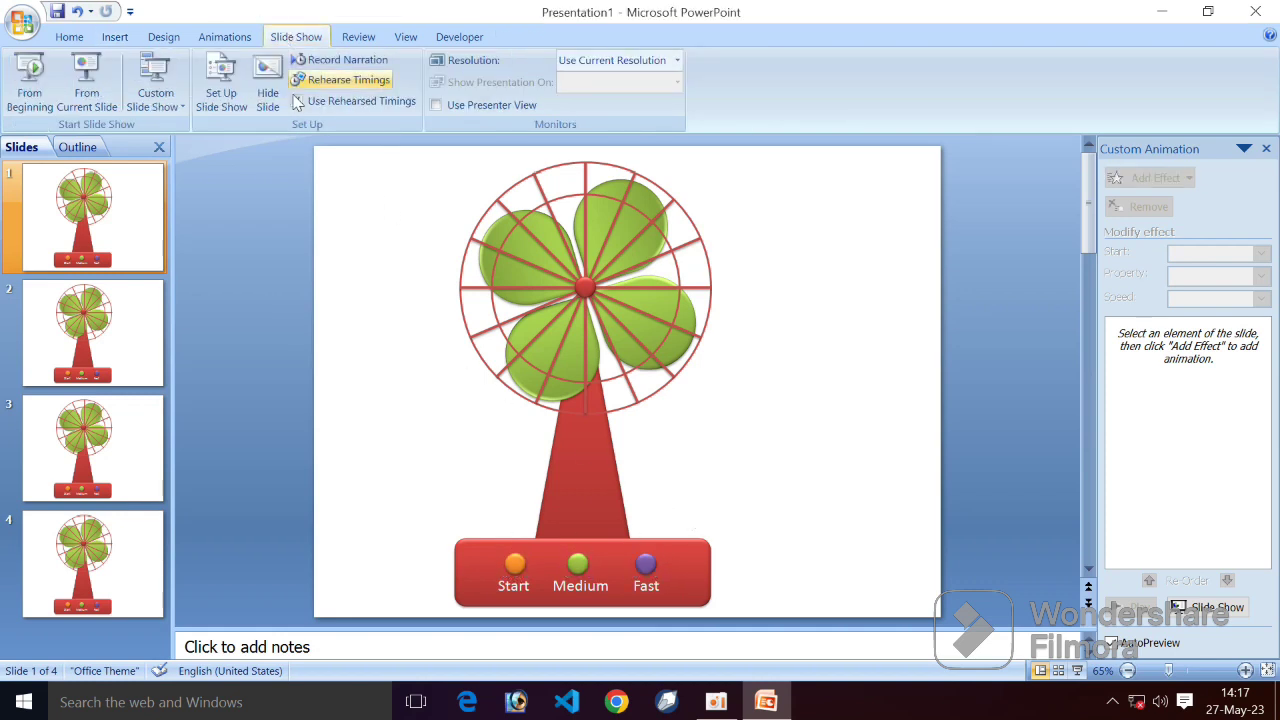
pyautogui.click(30, 90)
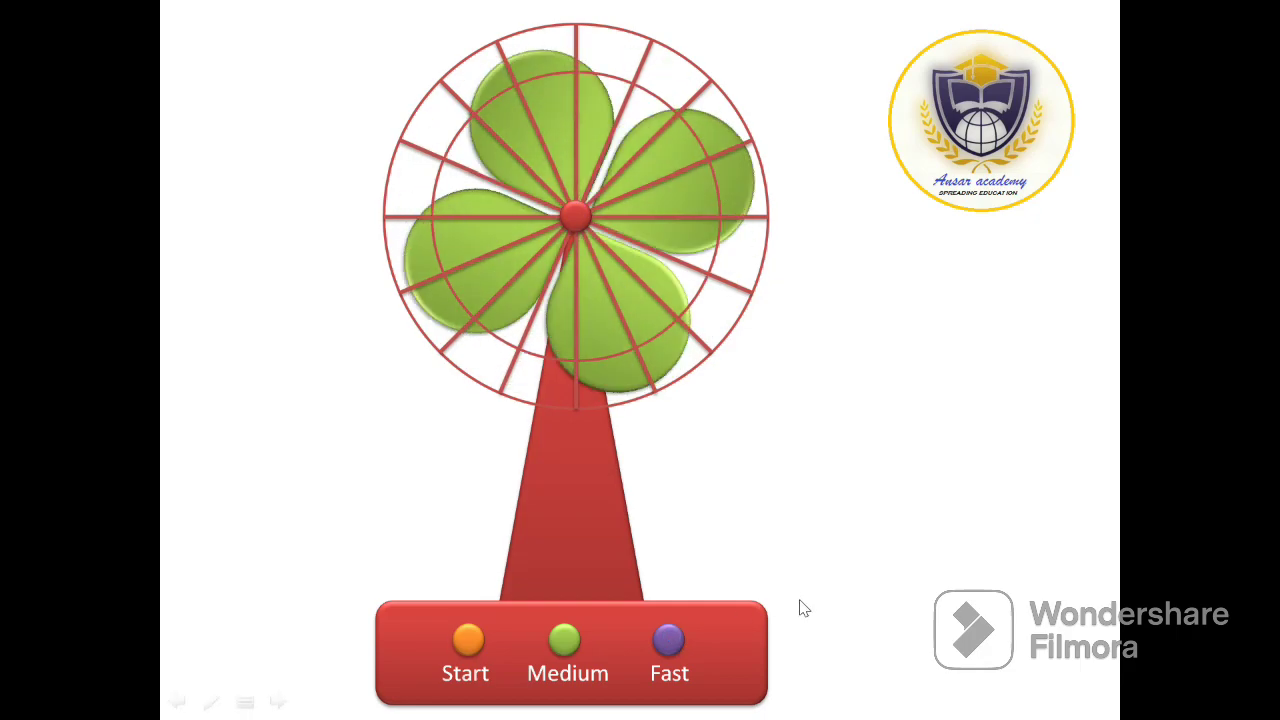
pyautogui.press('Escape')
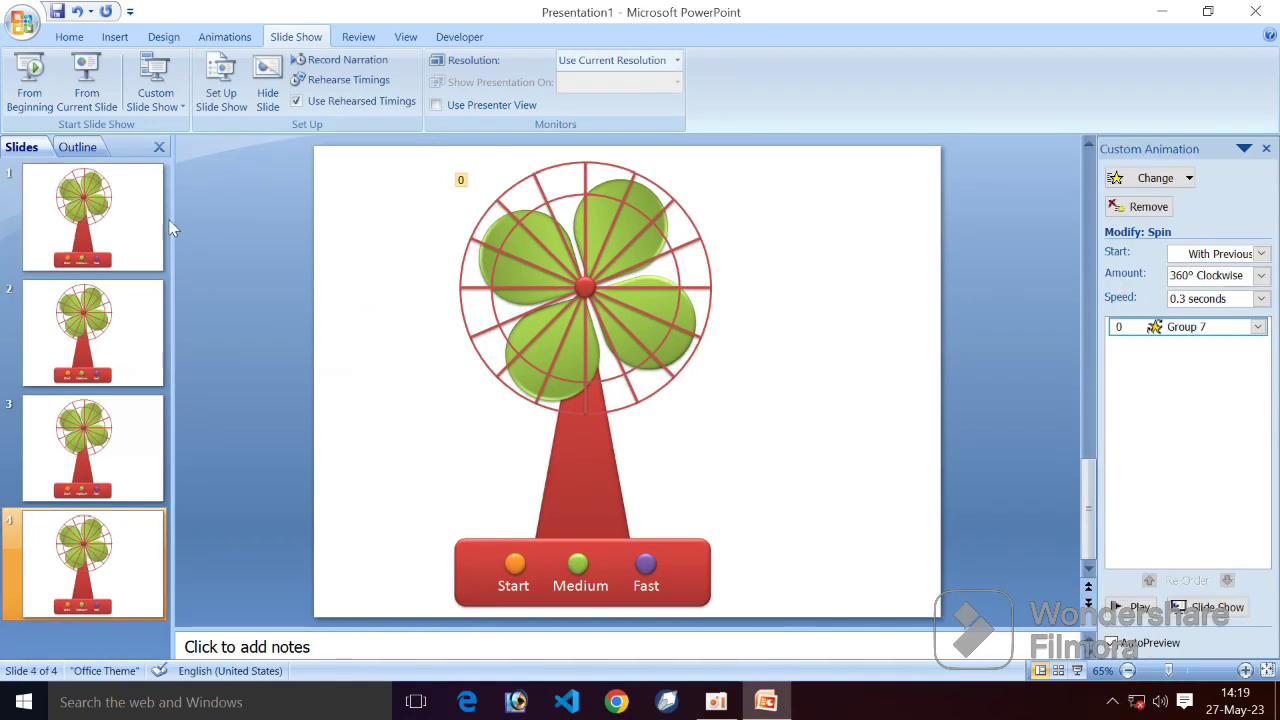
# Step: Save the fan presentation as Presentation1.pptx in the Desktop's ansar poster folder
pyautogui.click(22, 20)
pyautogui.click(57, 147)
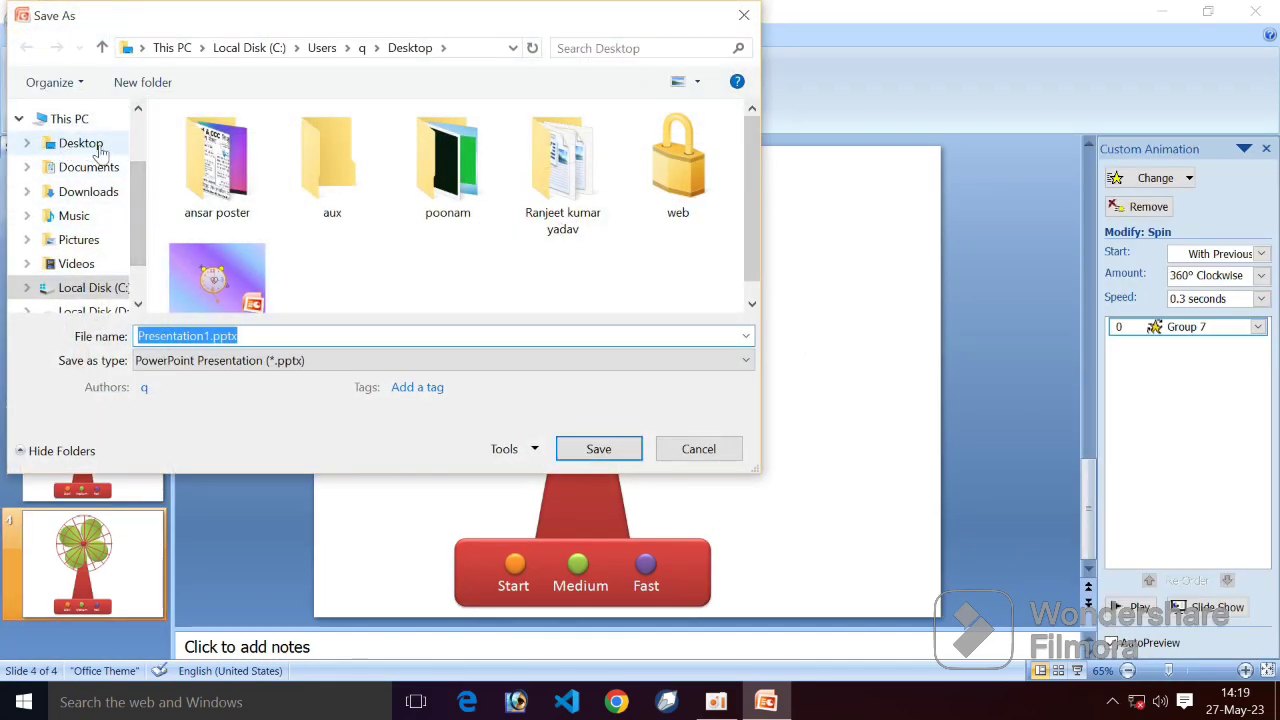
pyautogui.click(217, 165)
pyautogui.click(597, 450)
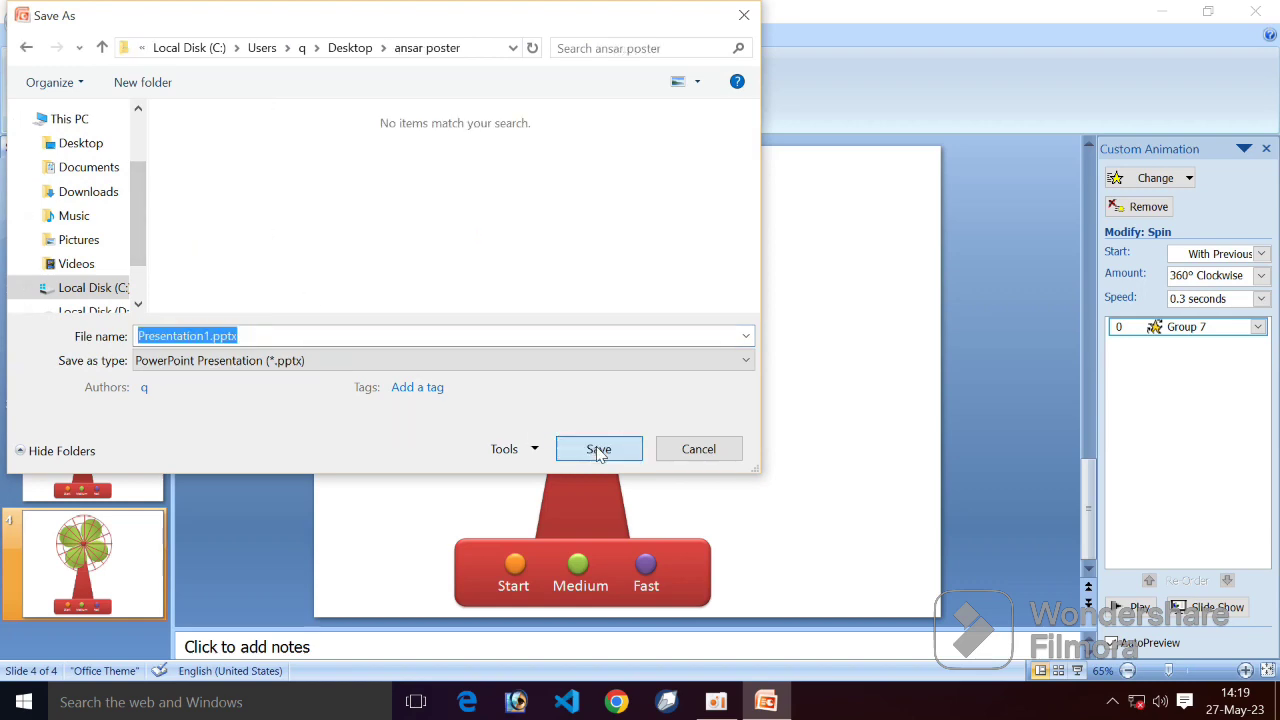
pyautogui.click(598, 450)
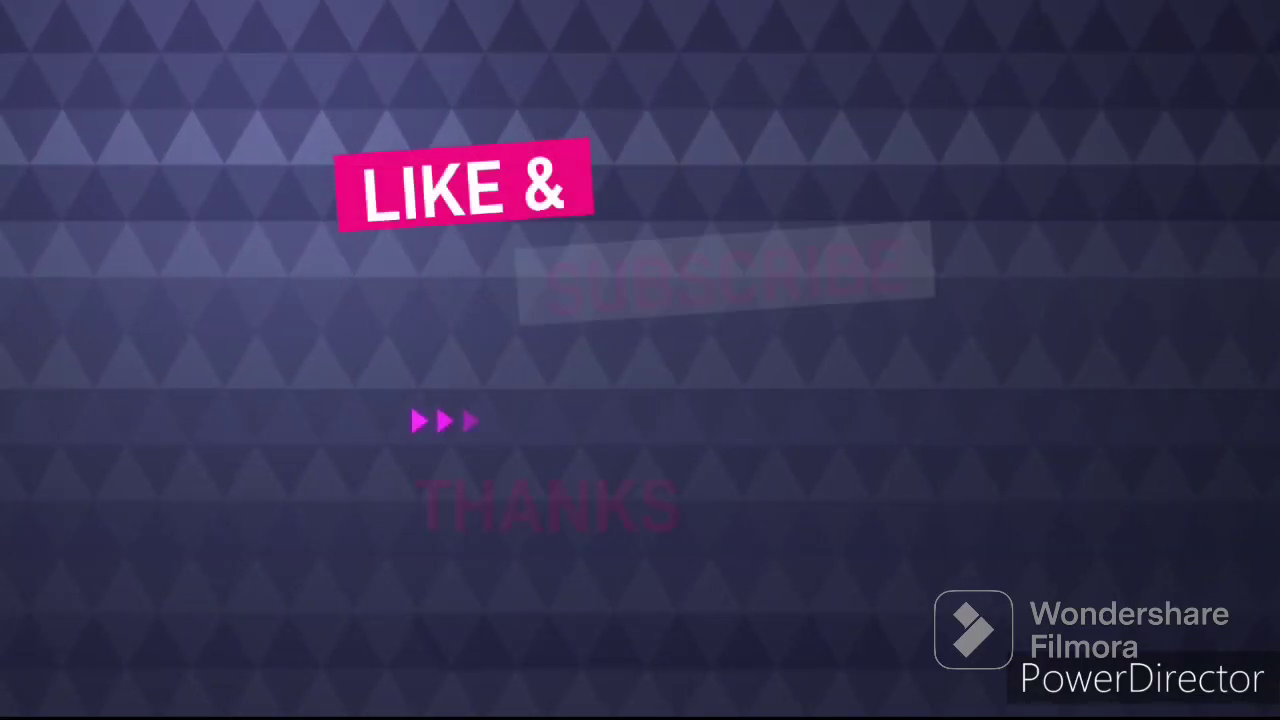